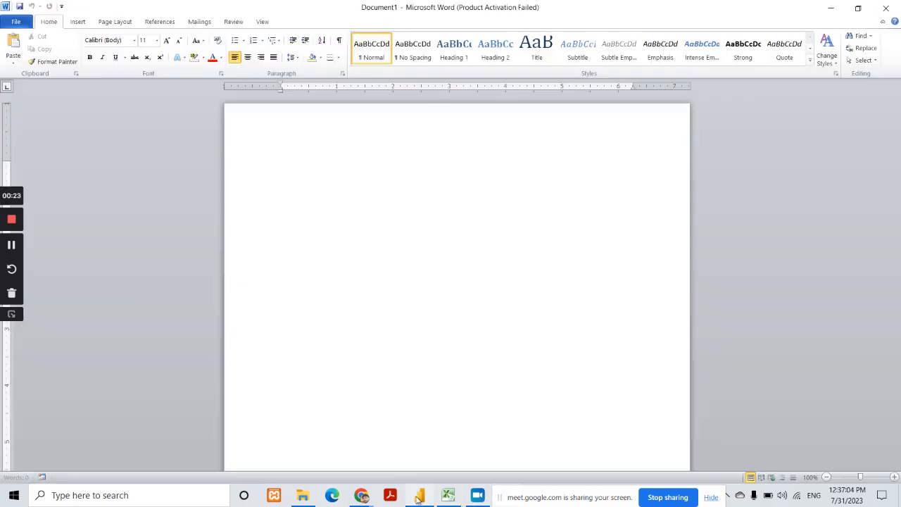
# Step: Dismiss the Office activation wizard and set the blank document's font to Jost
pyautogui.doubleClick(325, 174)
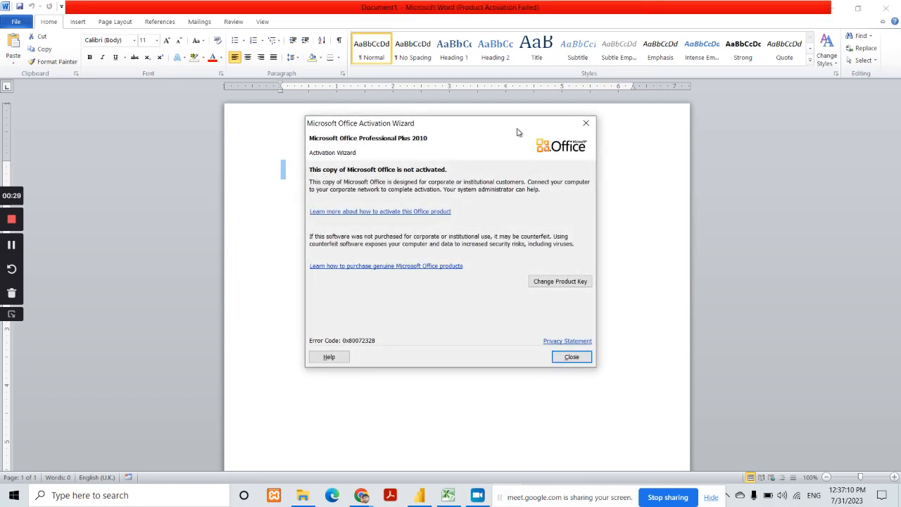
pyautogui.click(573, 357)
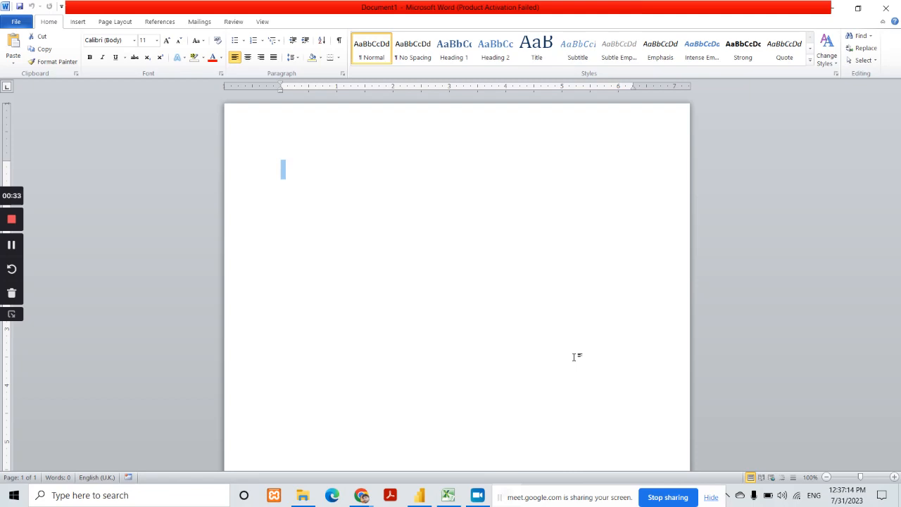
pyautogui.hotkey('alt', 'h')
pyautogui.press('f')
pyautogui.press('f')
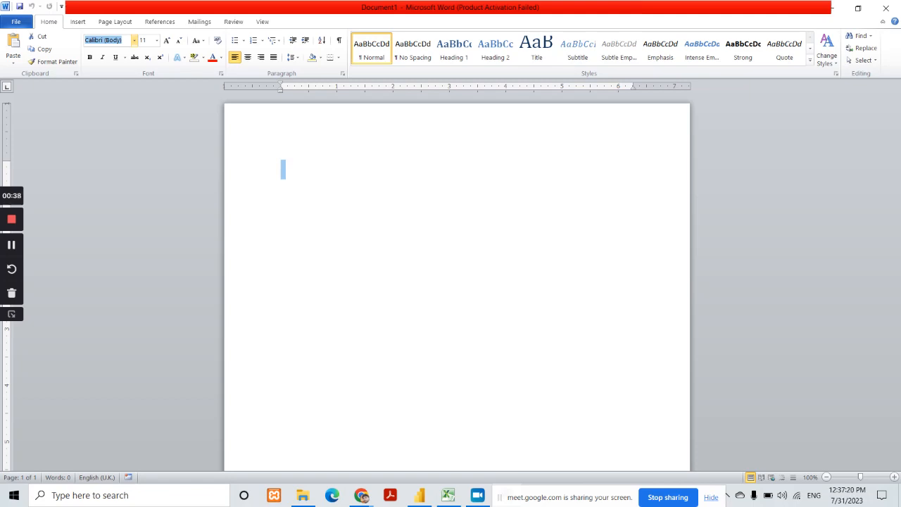
pyautogui.write('Jost')
pyautogui.press('Return')
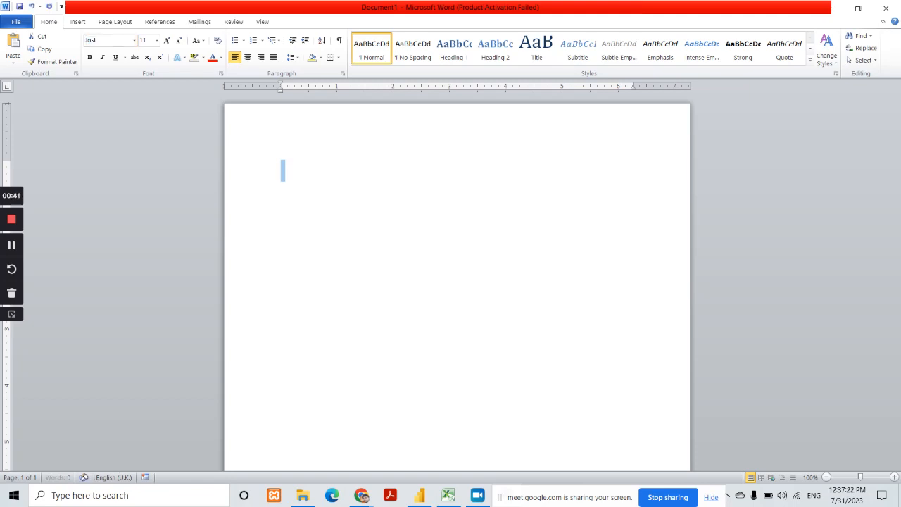
# Step: Start a second line, enlarge the font to 13 points and write "Power BI nested if"
pyautogui.press('Return')
pyautogui.hotkey('ctrl', ']')
pyautogui.hotkey('ctrl', ']')
pyautogui.write('power')
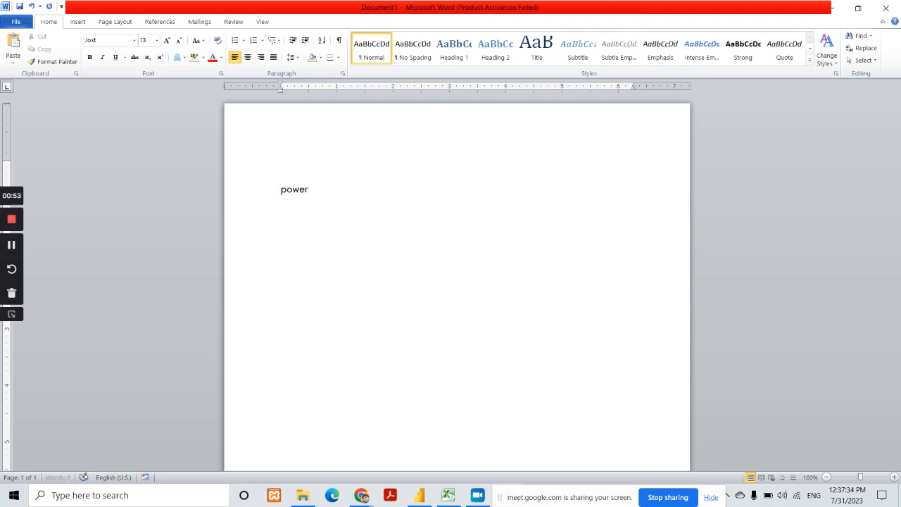
pyautogui.write(' BI nested if')
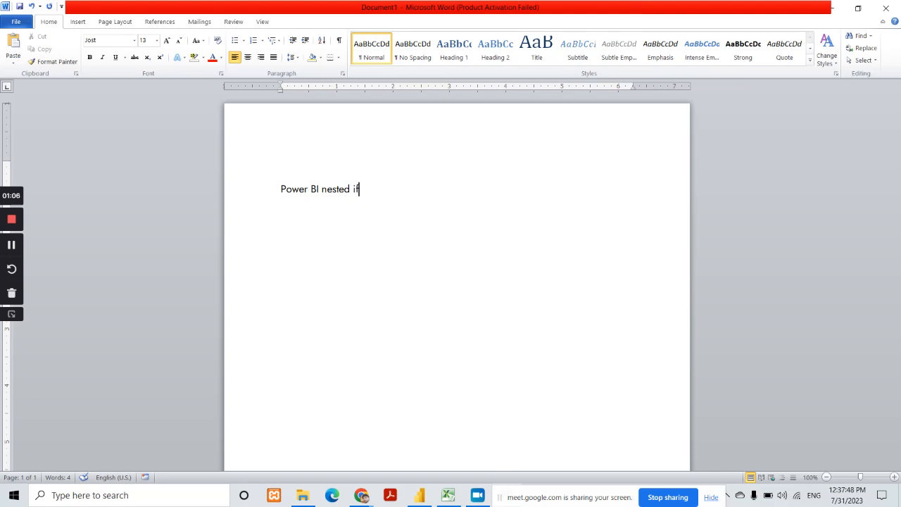
# Step: Add the topic "How to Import Data From excel" on a new line below "Power BI nested if"
pyautogui.press('Return')
pyautogui.write('how to Impo')
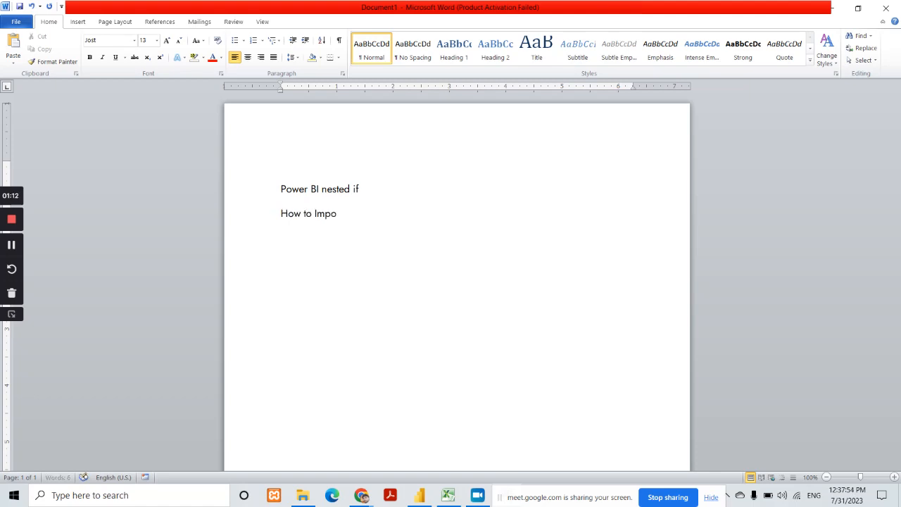
pyautogui.write('rt Data From excel')
pyautogui.press('Return')
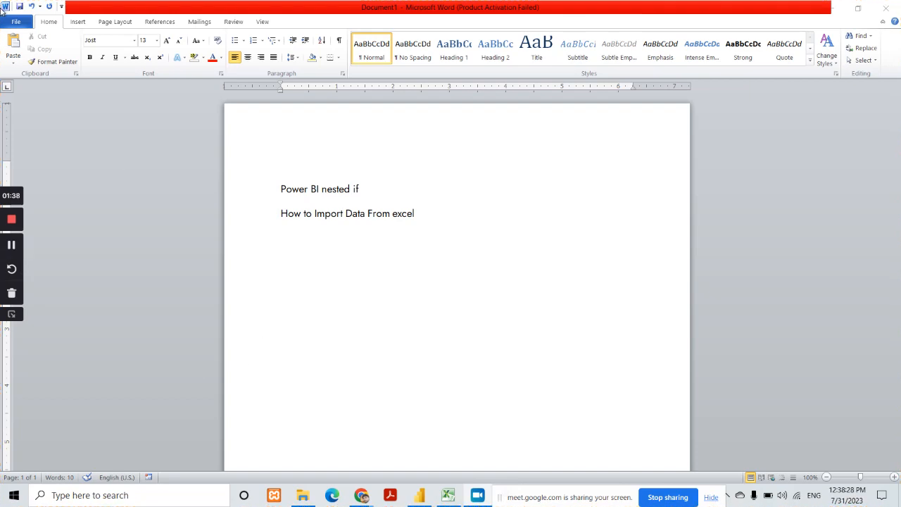
pyautogui.click(11, 246)
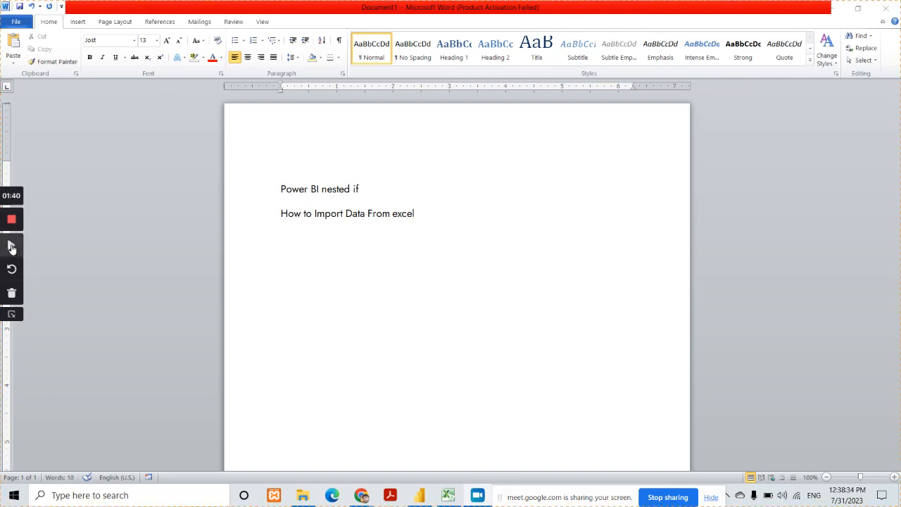
pyautogui.click(12, 246)
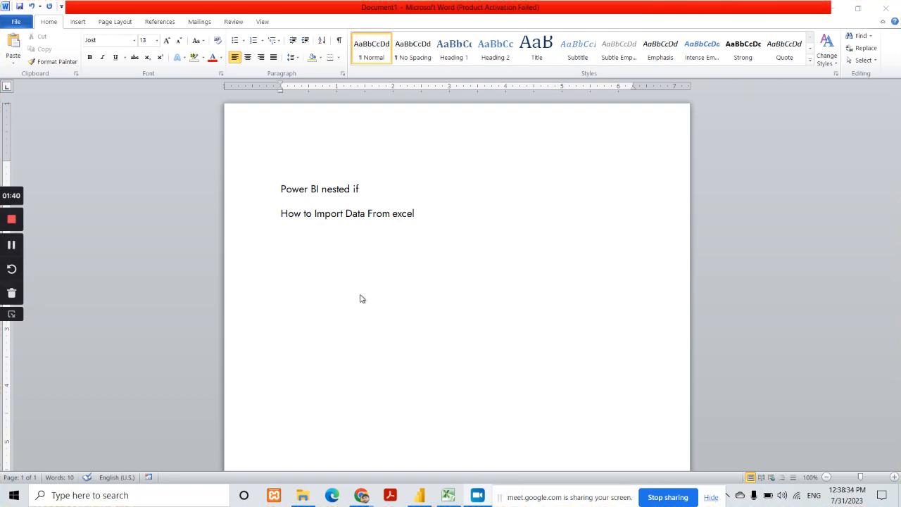
# Step: Add two more topic lines below, "Visualization" and "Power BI Releationship"
pyautogui.press('Return')
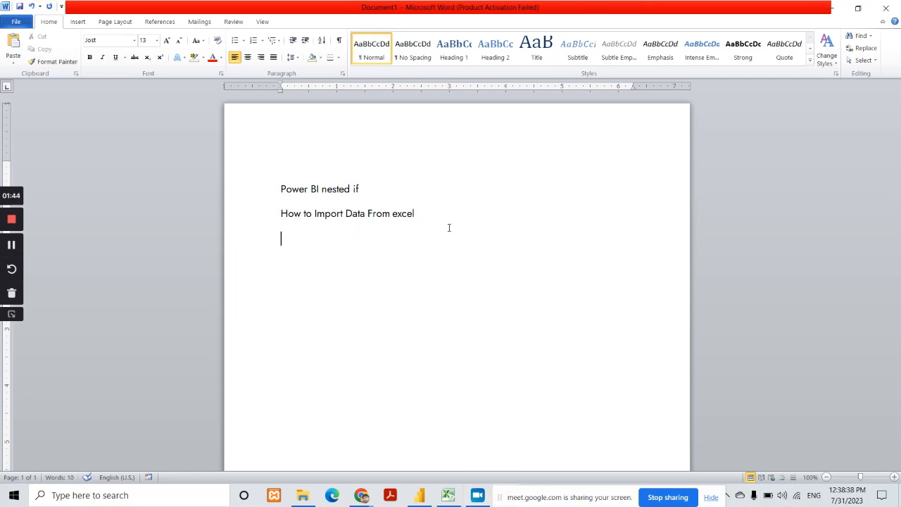
pyautogui.write('visulization')
pyautogui.press('Return')
pyautogui.write('Power ')
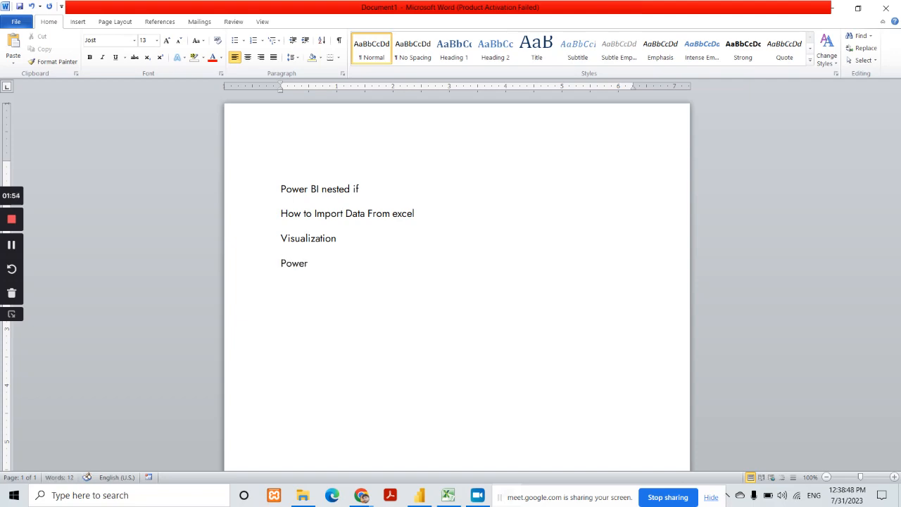
pyautogui.write('BI Releationship')
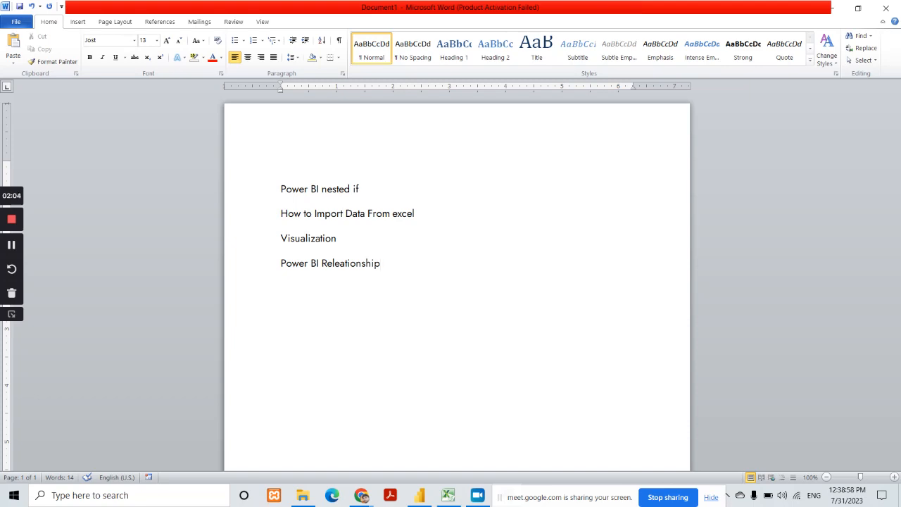
# Step: Enlarge all the text in the document to 19 points
pyautogui.hotkey('ctrl', 'a')
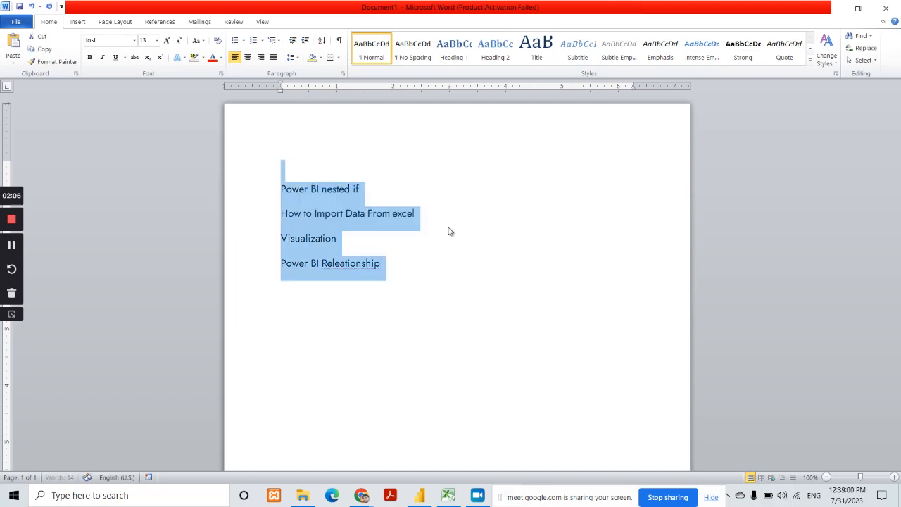
pyautogui.hotkey('ctrl', ']')
pyautogui.hotkey('ctrl', ']')
pyautogui.hotkey('ctrl', ']')
pyautogui.hotkey('ctrl', ']')
pyautogui.hotkey('ctrl', ']')
pyautogui.hotkey('ctrl', ']')
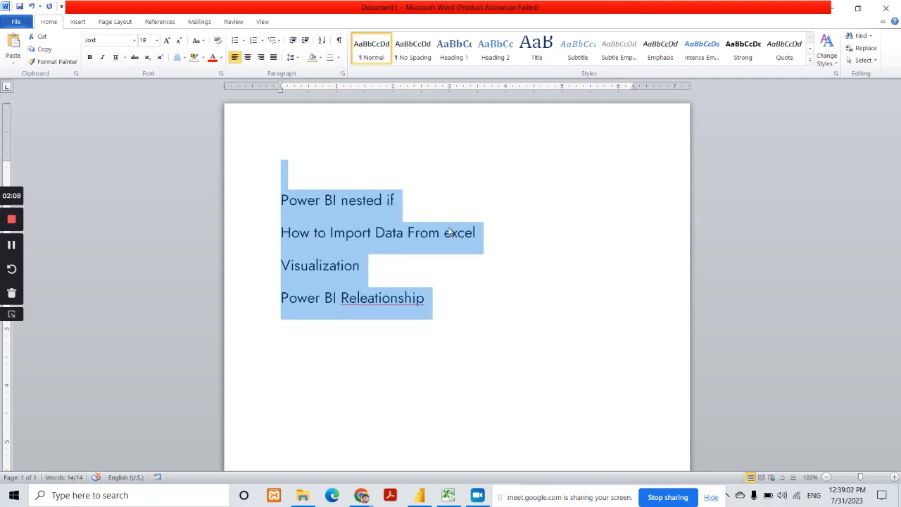
pyautogui.click(493, 292)
# Step: Correct the misspelled word in the last topic line to "Relationship" using the suggested spelling
pyautogui.click(368, 300)
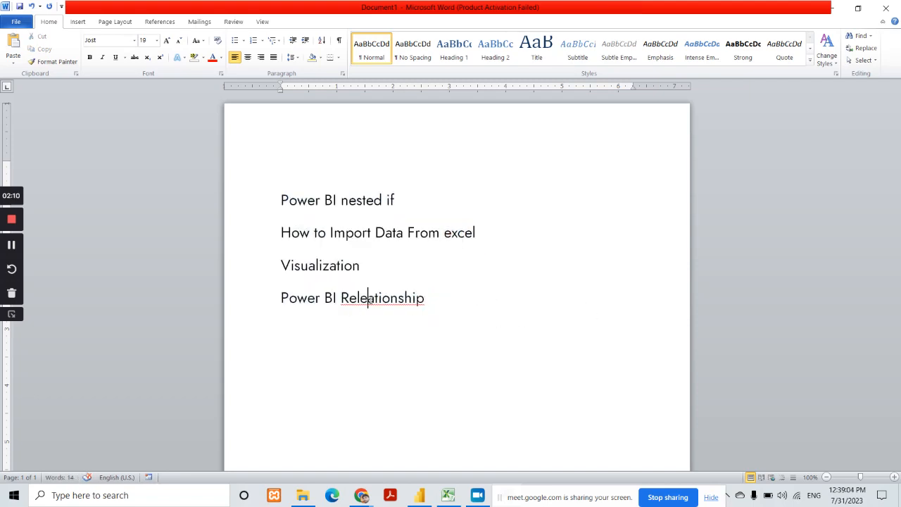
pyautogui.rightClick(421, 302)
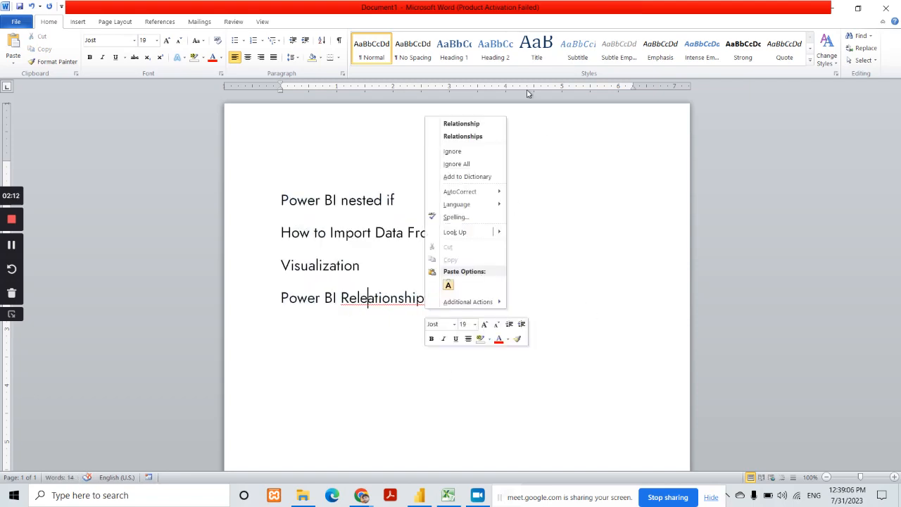
pyautogui.click(447, 122)
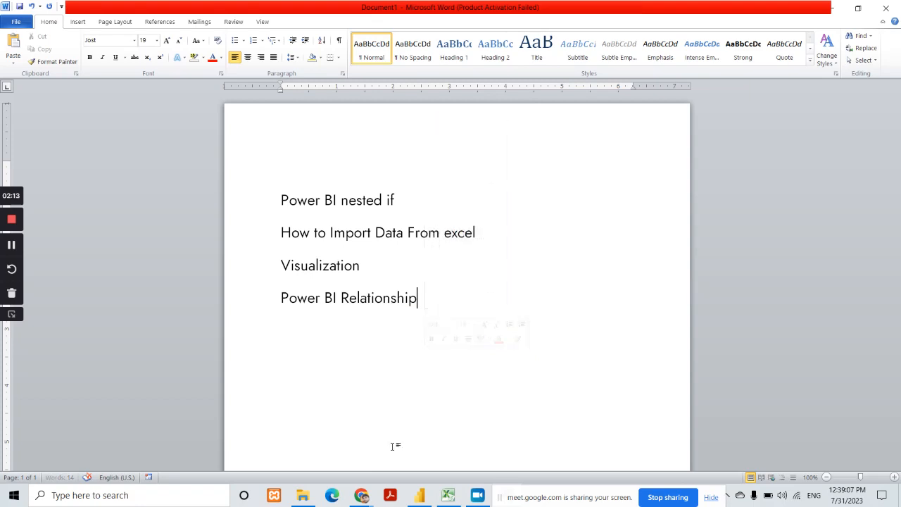
# Step: Switch to the Merge Query report in Power BI Desktop and hide the screen-sharing notice
pyautogui.click(420, 495)
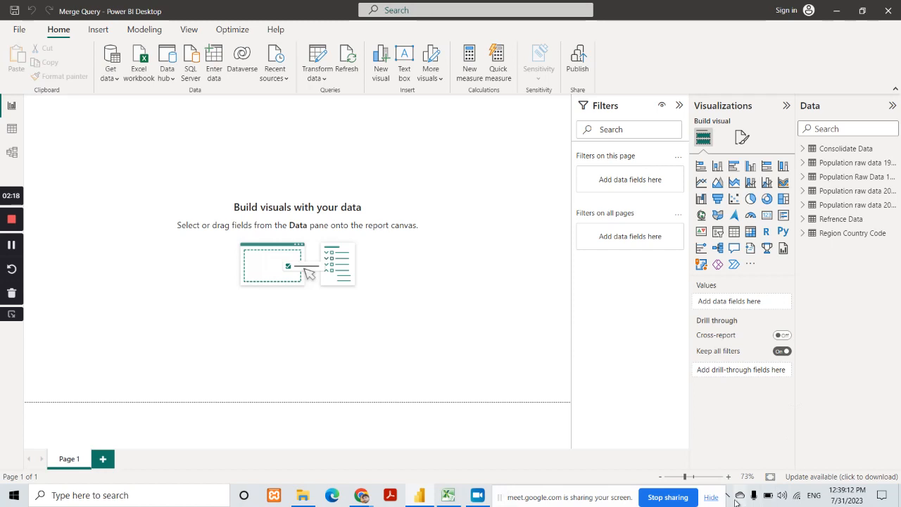
pyautogui.moveTo(589, 494); pyautogui.dragTo(585, 493)
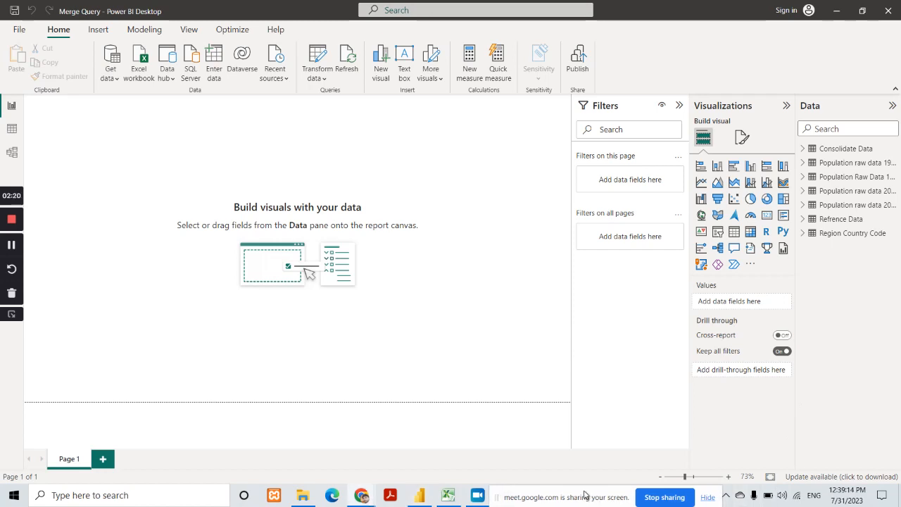
pyautogui.click(707, 495)
pyautogui.click(726, 495)
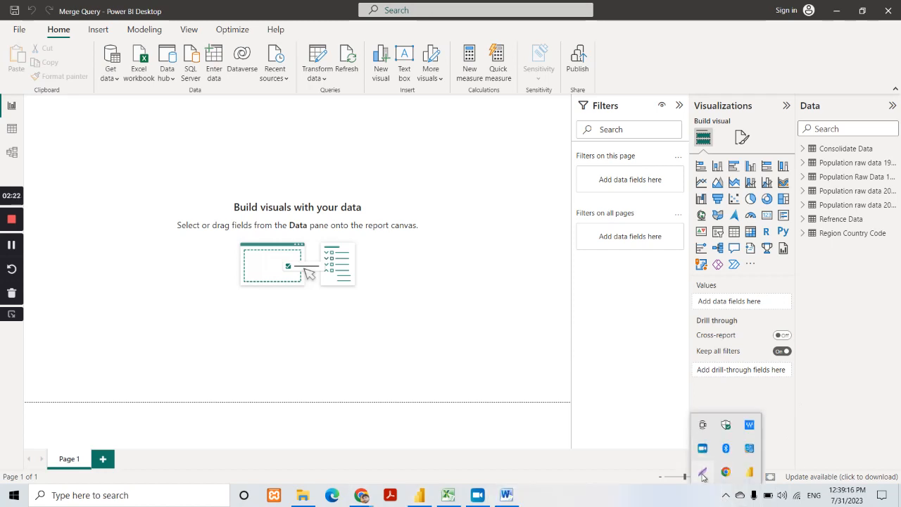
# Step: Capture the table list and frame Consolidate Data, the population raw data tables, Refrence Data and Region Country Code with red rectangles
pyautogui.click(702, 475)
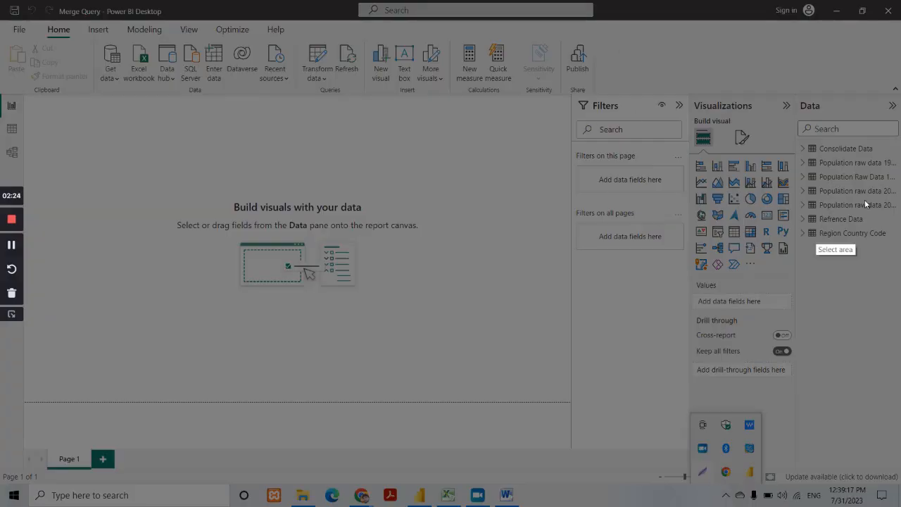
pyautogui.moveTo(899, 275); pyautogui.dragTo(900, 278)
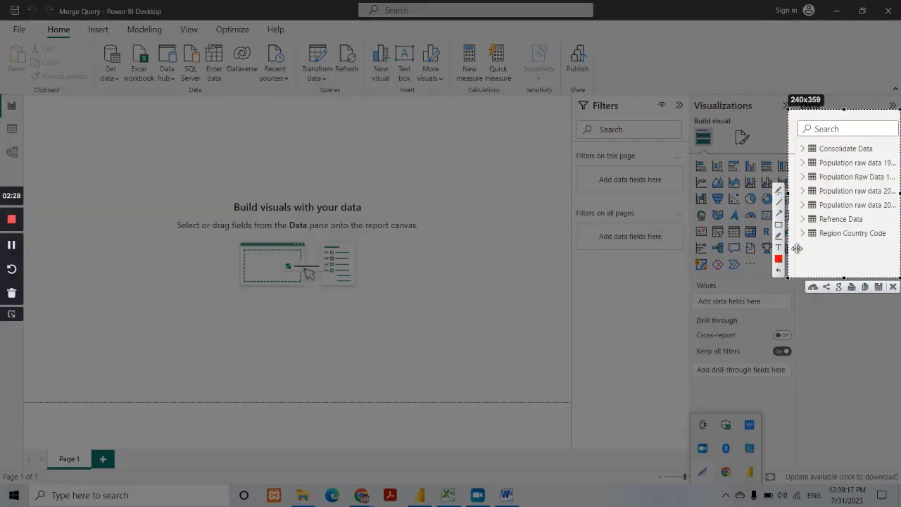
pyautogui.click(779, 227)
pyautogui.moveTo(796, 138); pyautogui.dragTo(885, 150)
pyautogui.moveTo(798, 156)
pyautogui.mouseDown()
pyautogui.moveTo(808, 179)
pyautogui.moveTo(899, 209)
pyautogui.mouseUp()
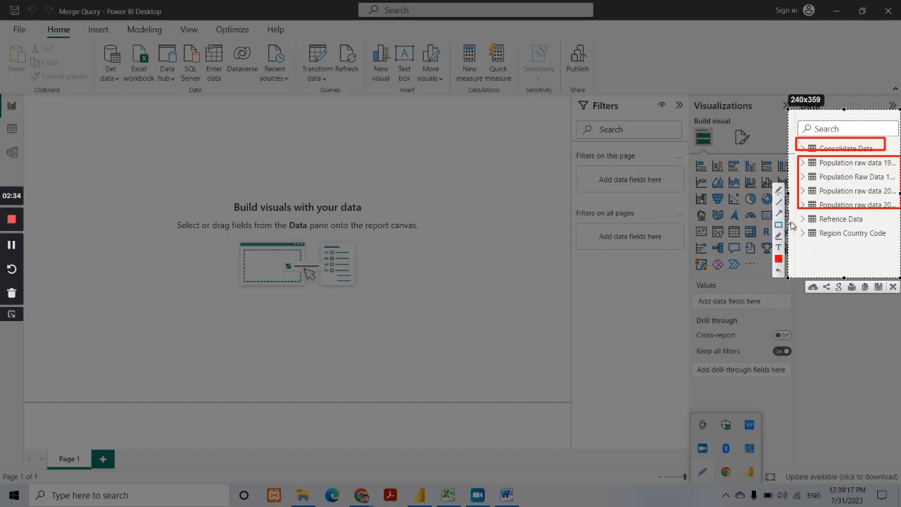
pyautogui.moveTo(799, 211); pyautogui.dragTo(877, 227)
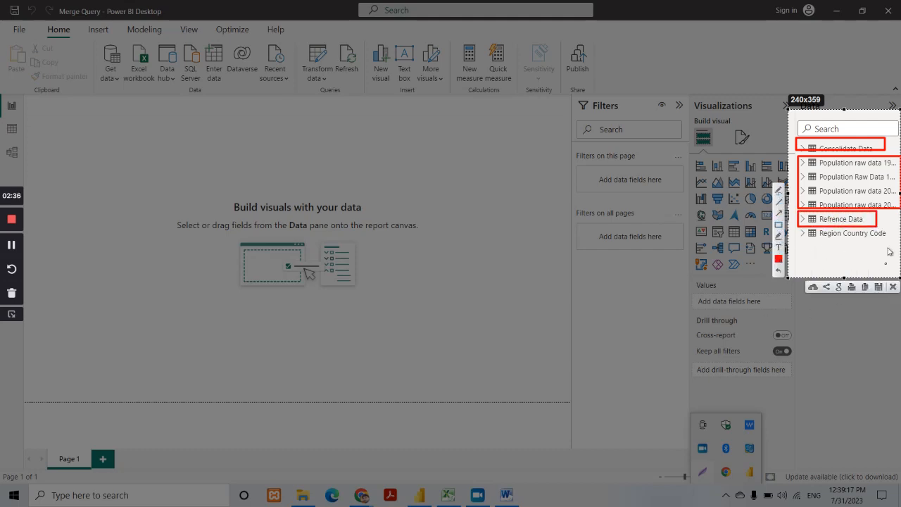
pyautogui.moveTo(801, 226)
pyautogui.mouseDown()
pyautogui.moveTo(814, 252)
pyautogui.moveTo(894, 244)
pyautogui.mouseUp()
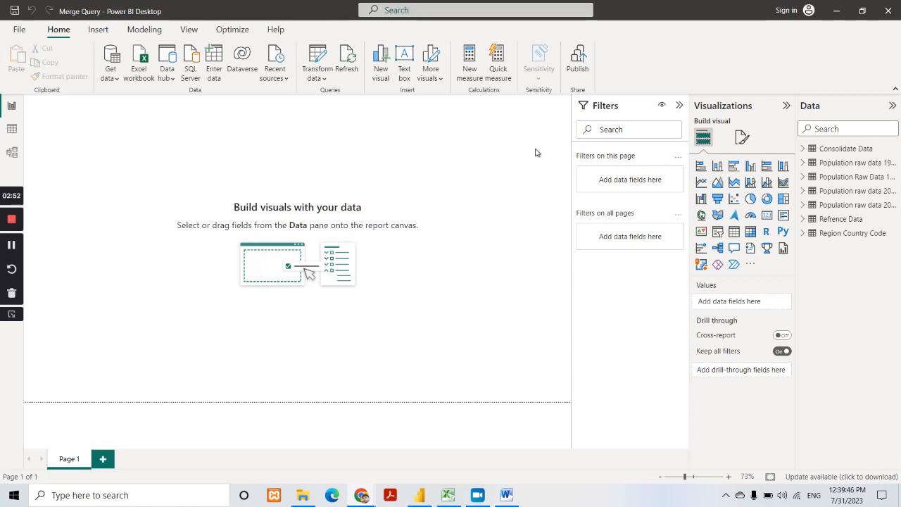
# Step: Open the report's queries in the Power Query Editor, and switch to the Age Group workbook in Excel
pyautogui.click(325, 79)
pyautogui.click(355, 102)
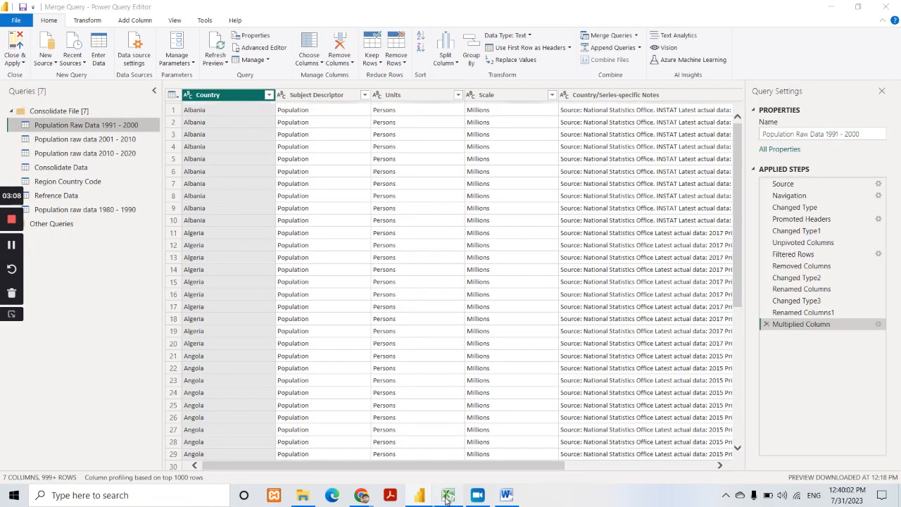
pyautogui.click(448, 495)
pyautogui.click(274, 266)
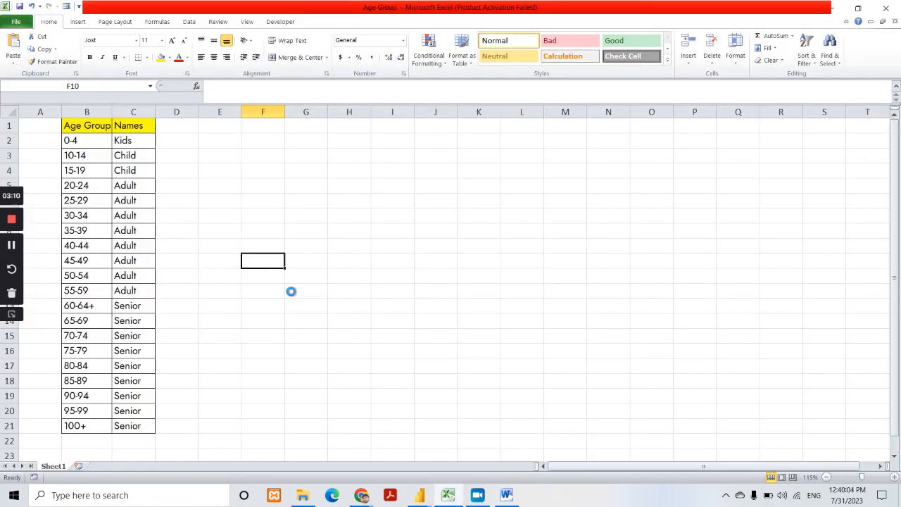
# Step: Widen the Age Group and Names columns, B and C, slightly beyond their text
pyautogui.keyDown('ctrl'); pyautogui.scroll(3, 289, 290); pyautogui.keyUp('ctrl')
pyautogui.scroll(1, 301, 281)
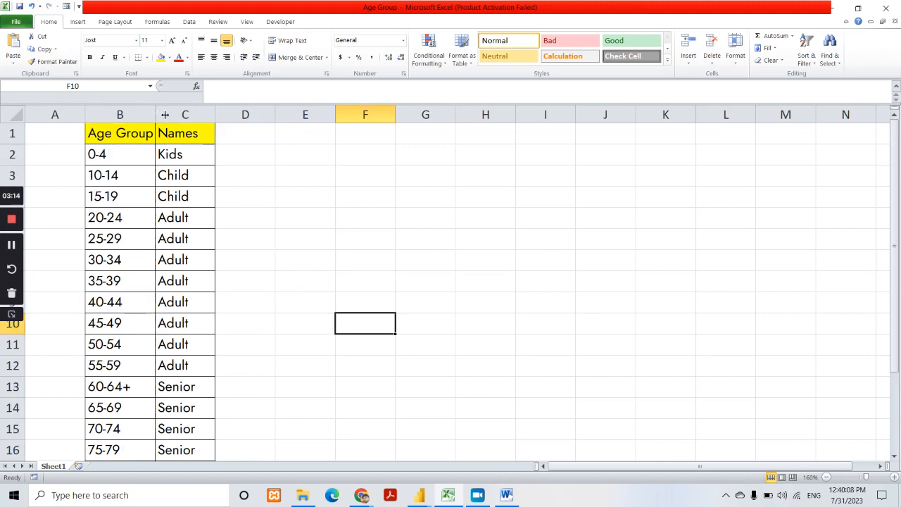
pyautogui.moveTo(165, 115); pyautogui.dragTo(168, 114)
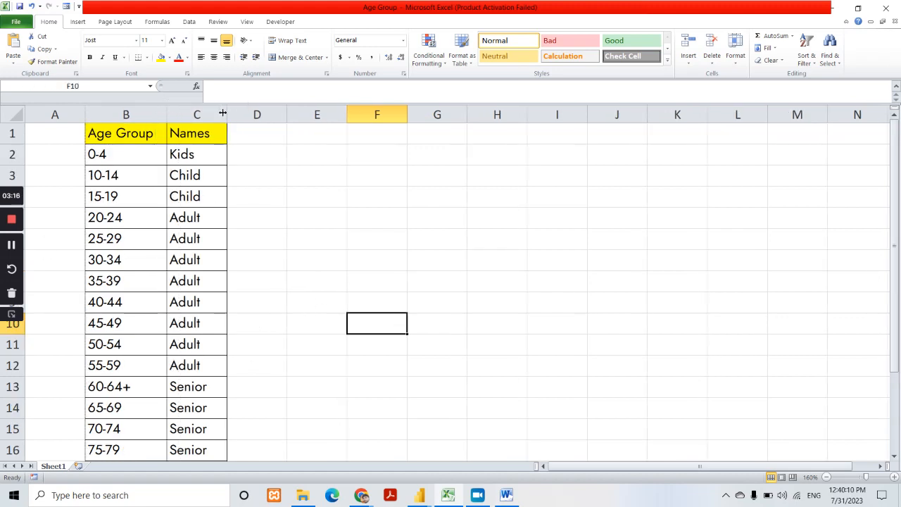
pyautogui.moveTo(227, 112); pyautogui.dragTo(242, 111)
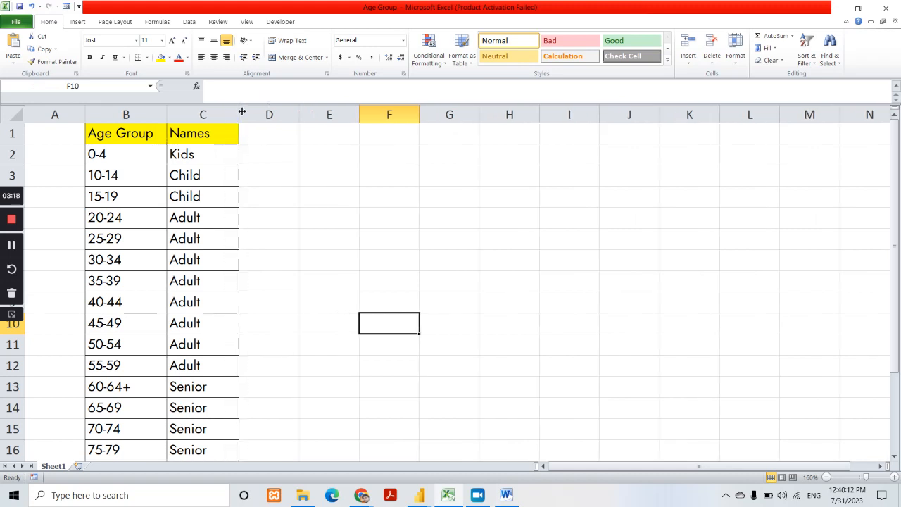
# Step: Enter the example age 4 in cell E4 with the group name Kids in F4
pyautogui.click(338, 196)
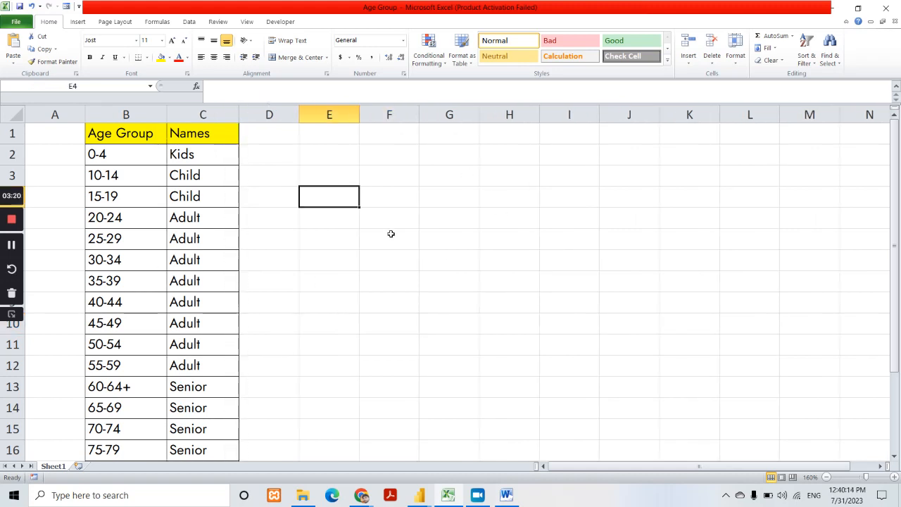
pyautogui.write('4')
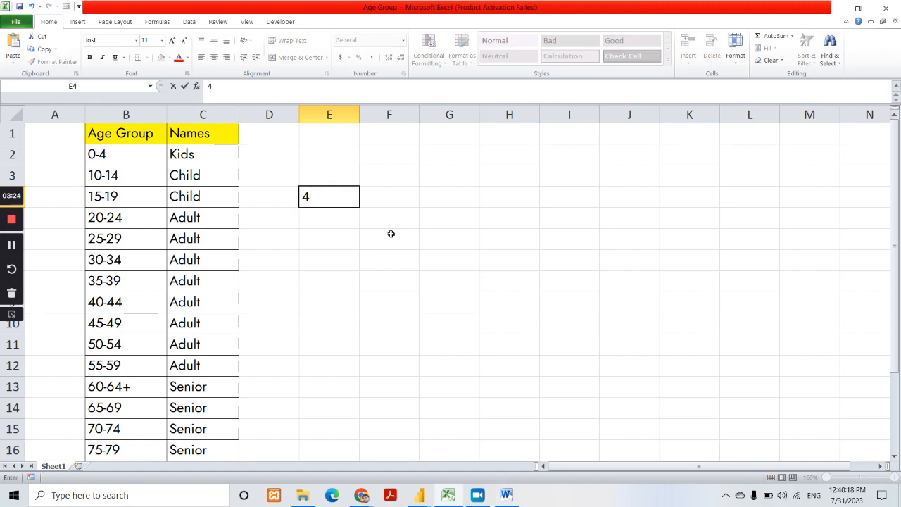
pyautogui.press('Tab')
pyautogui.write('Kids')
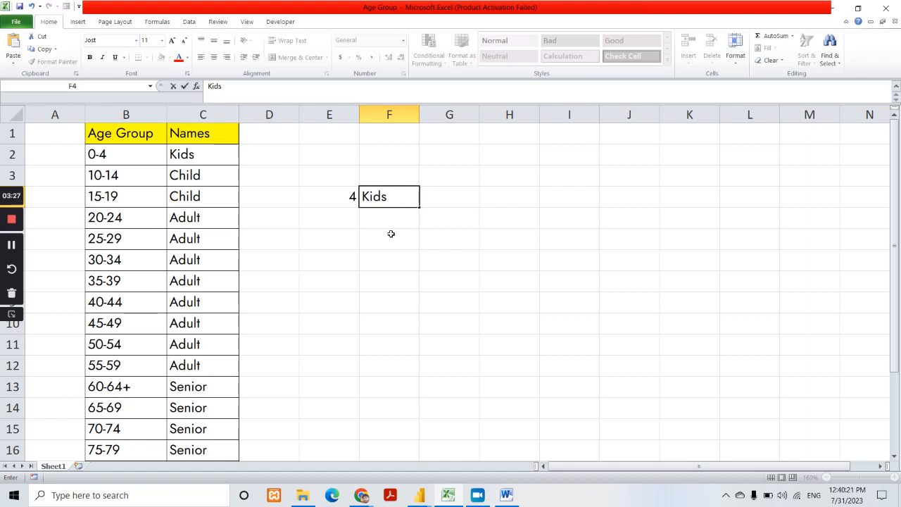
pyautogui.press('Return')
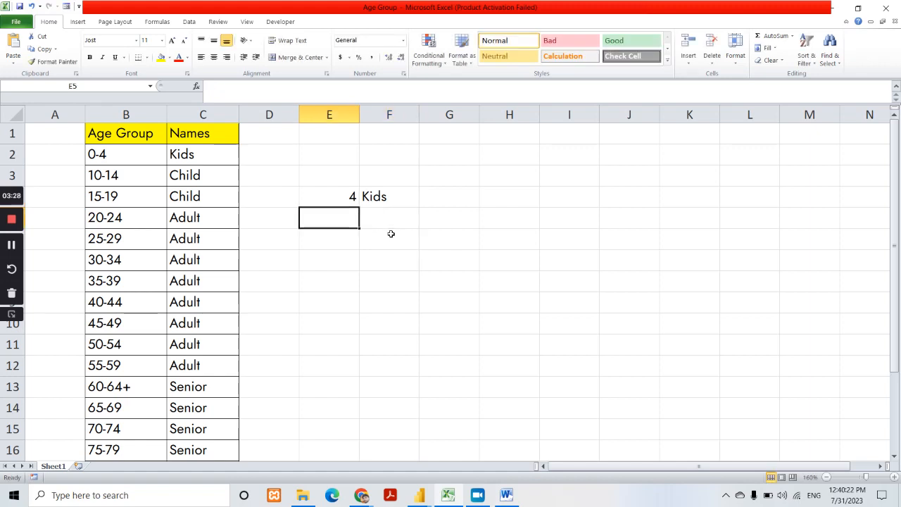
# Step: Enter the example age 19 in cell E5 with the group name Child in F5
pyautogui.write('19')
pyautogui.press('Tab')
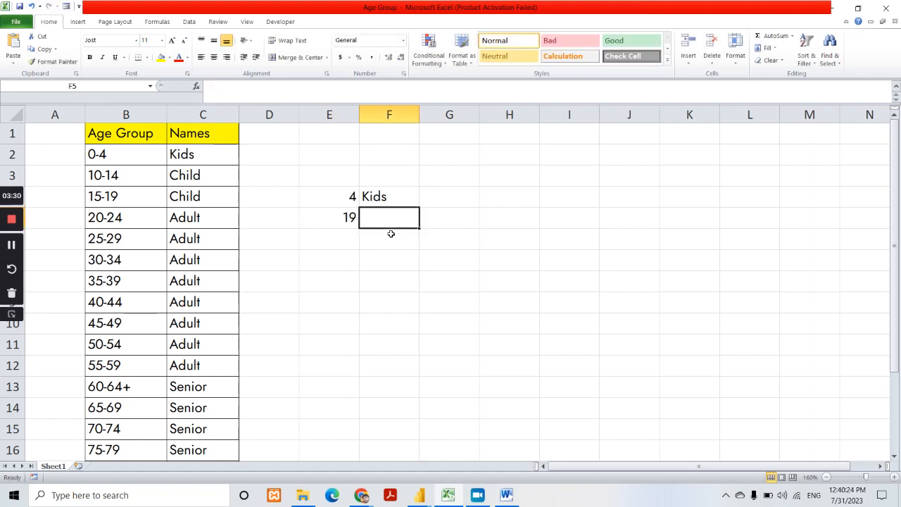
pyautogui.write('Child')
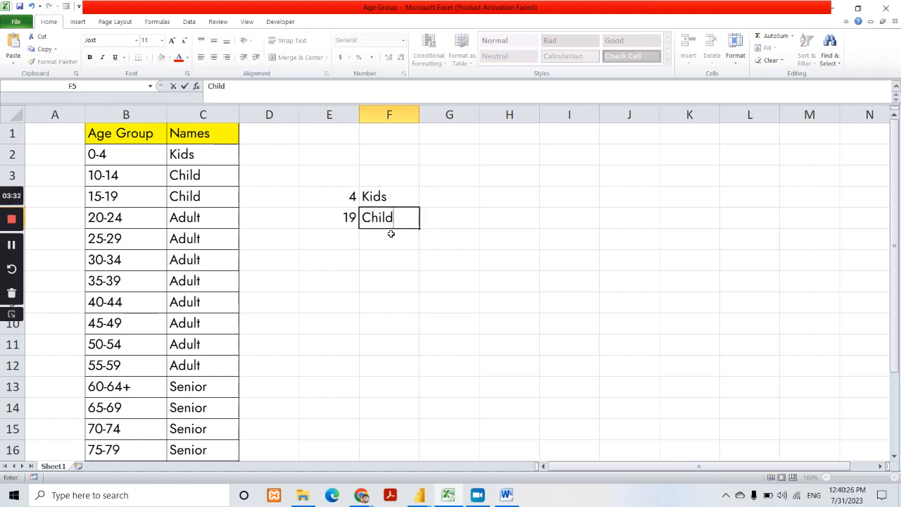
pyautogui.press('Return')
# Step: Enter the example age 59 in cell E6 with the group name Adult in F6
pyautogui.press('Left')
pyautogui.write('59')
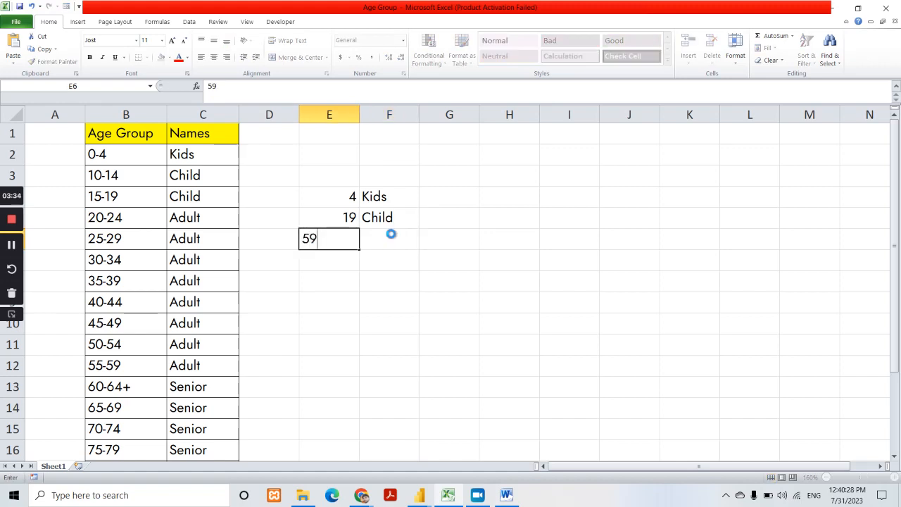
pyautogui.press('Tab')
pyautogui.write('Al')
pyautogui.press('BackSpace')
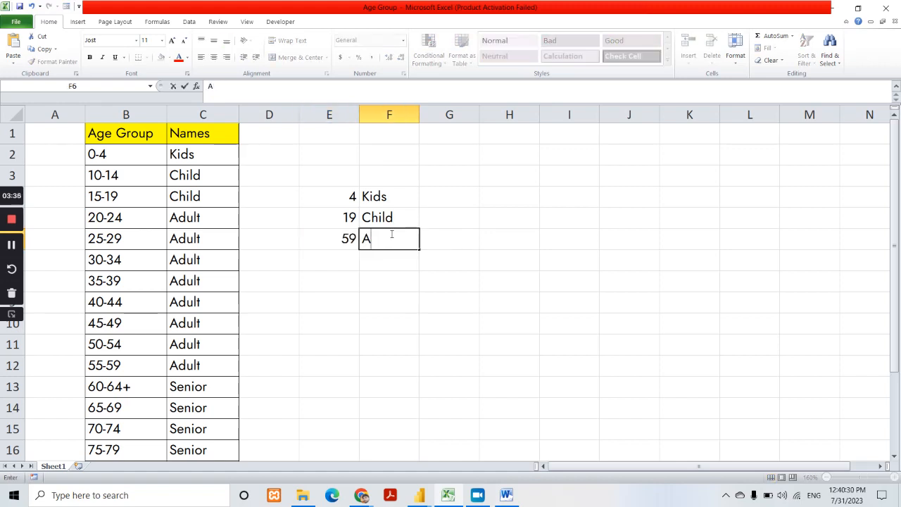
pyautogui.write('dult')
pyautogui.press('Return')
# Step: Enter the example age 100 in cell E7 with the group name Senieros in F7
pyautogui.write('10')
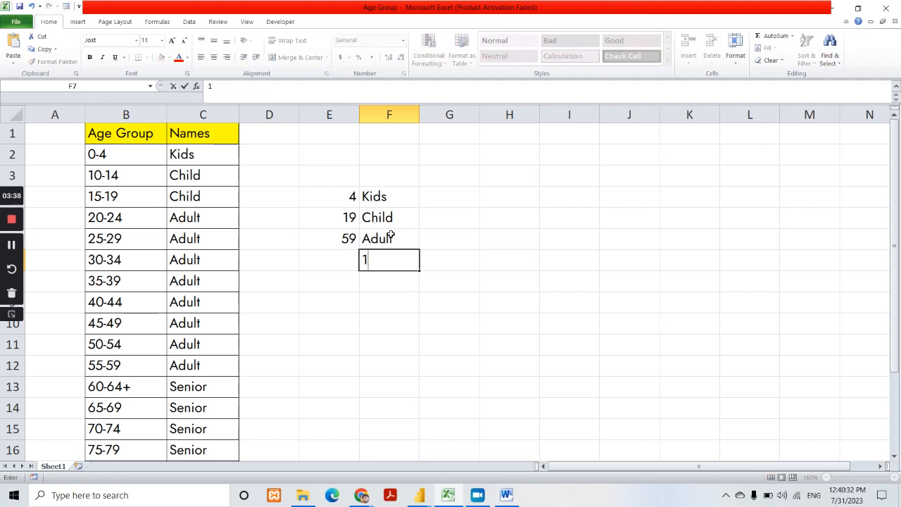
pyautogui.press('BackSpace')
pyautogui.press('BackSpace')
pyautogui.press('Left')
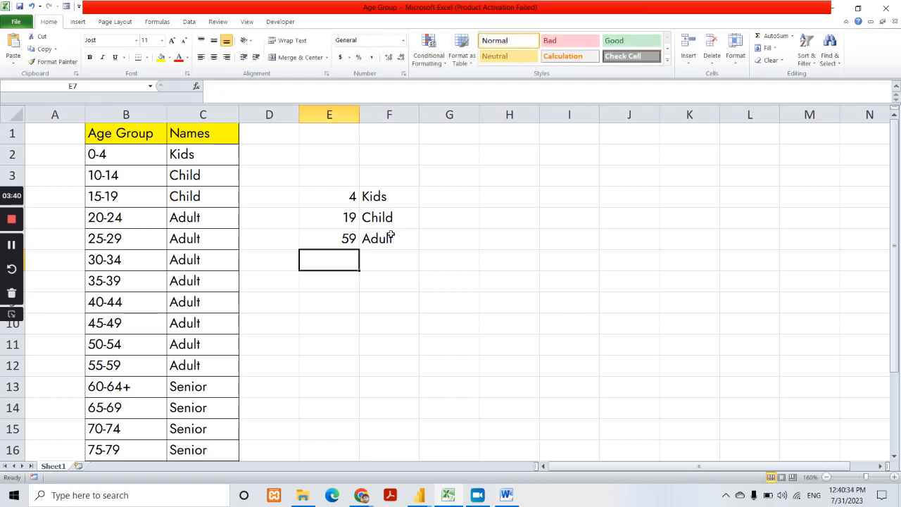
pyautogui.write('100')
pyautogui.press('Right')
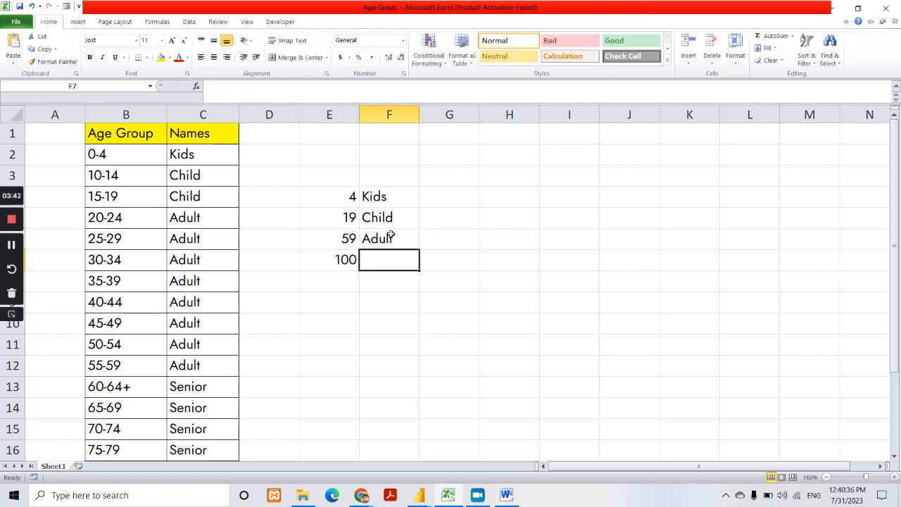
pyautogui.write('Seni')
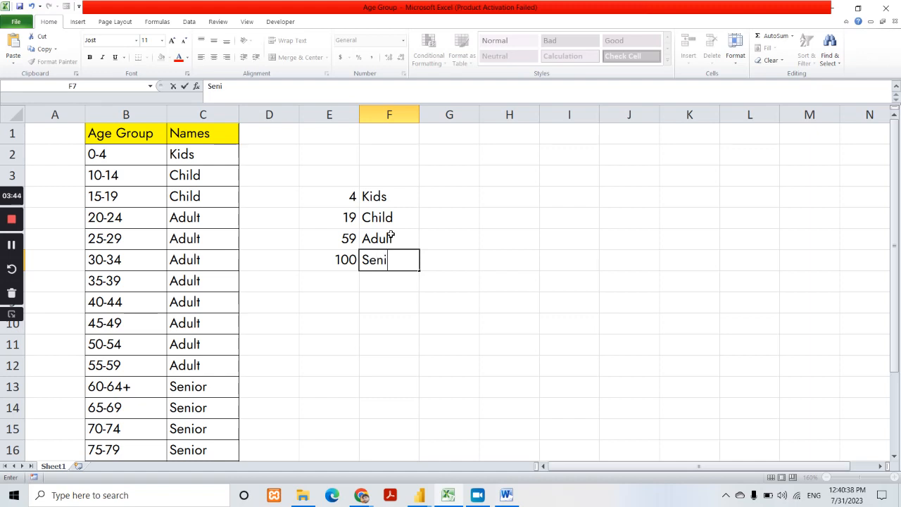
pyautogui.write('eros')
pyautogui.press('Return')
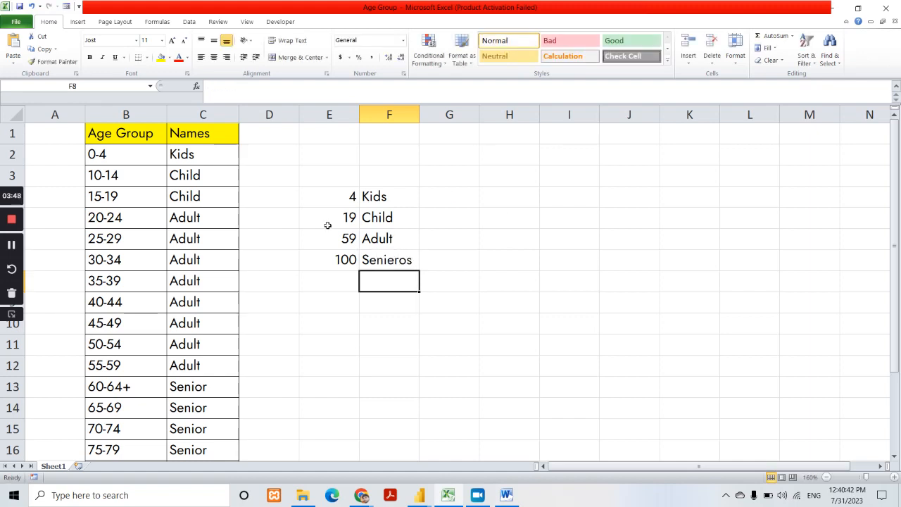
# Step: Merge and center cells E3:F3 above the examples and enter the heading Nested If
pyautogui.moveTo(330, 196); pyautogui.dragTo(413, 277)
pyautogui.moveTo(324, 170); pyautogui.dragTo(384, 172)
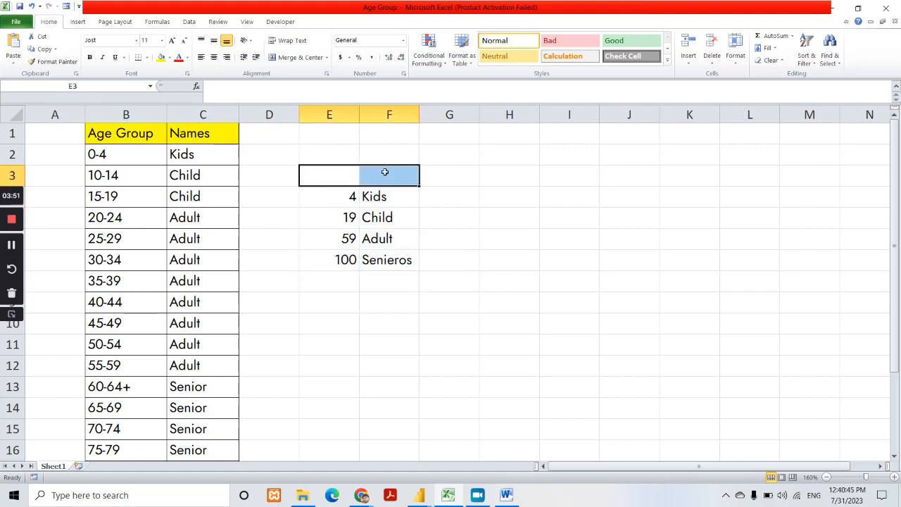
pyautogui.click(296, 58)
pyautogui.write('Ne')
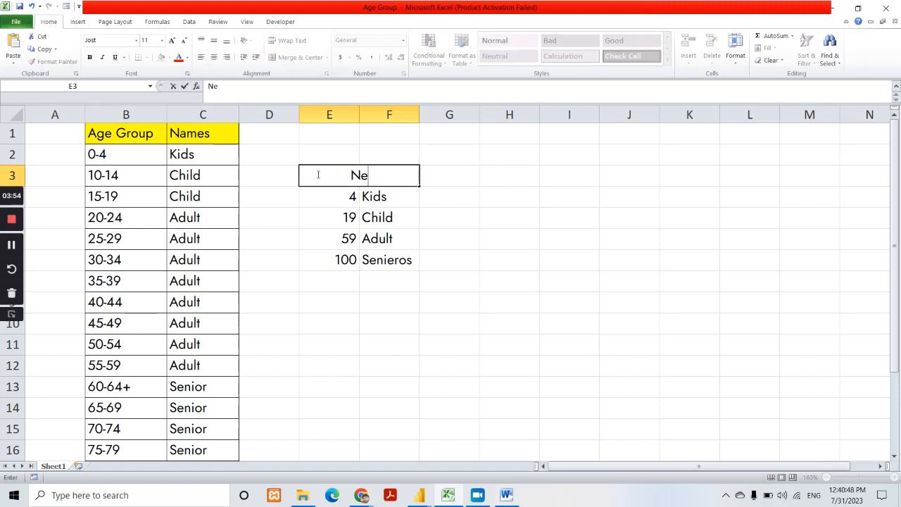
pyautogui.write('sted If')
pyautogui.press('Return')
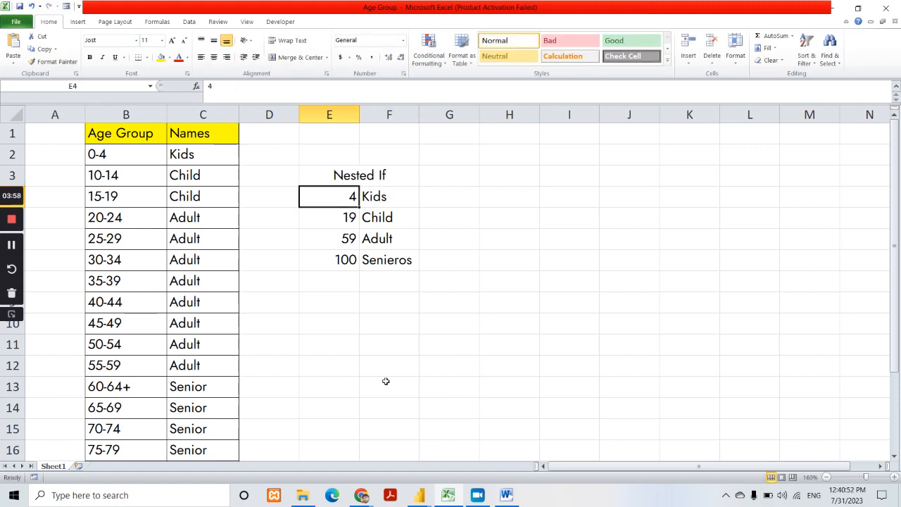
# Step: Switch to the Power Query Editor and start creating a new table with manually entered data
pyautogui.click(420, 497)
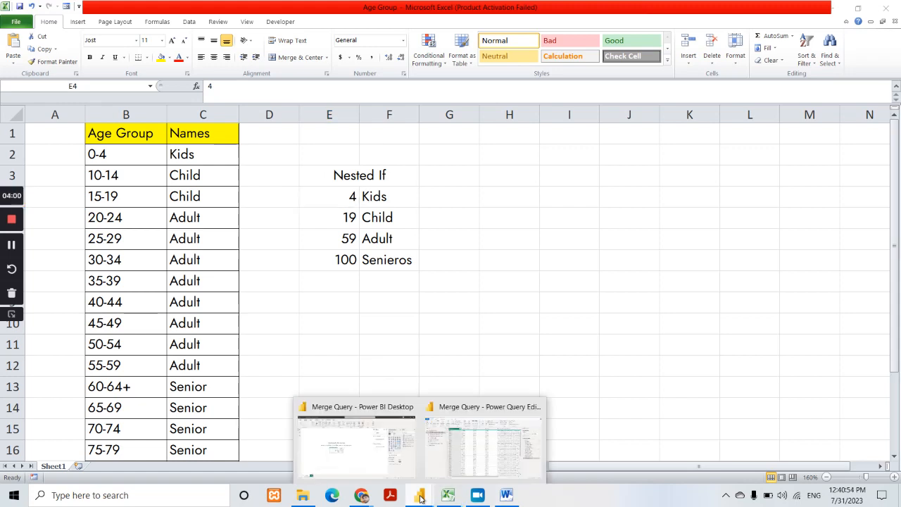
pyautogui.click(467, 462)
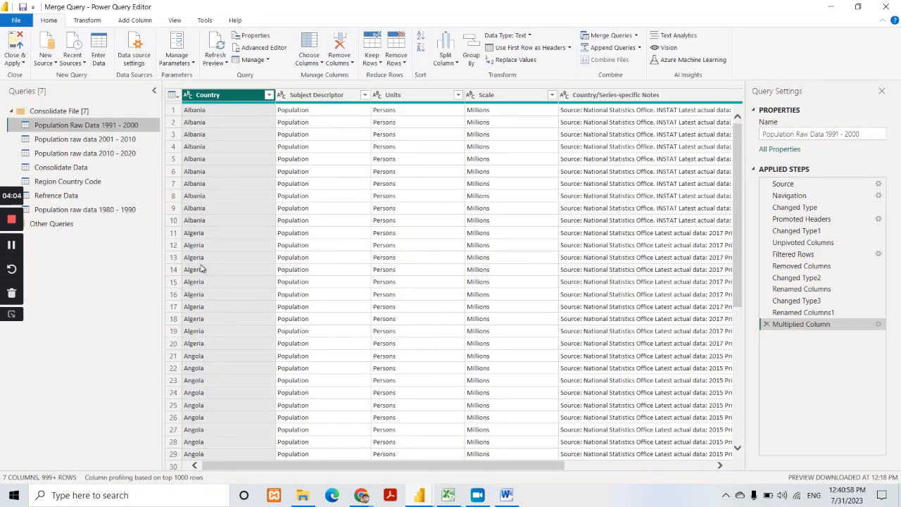
pyautogui.click(100, 65)
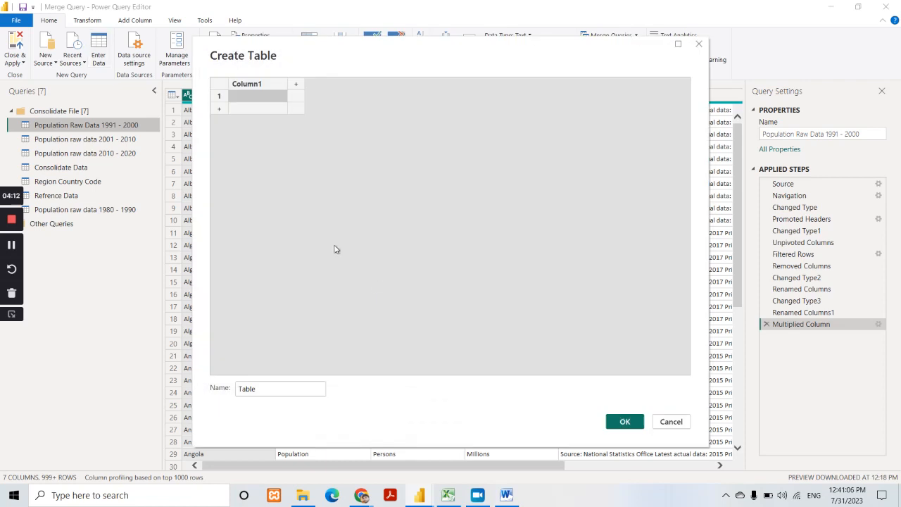
# Step: Copy the Age Group column, B1:B21, from the Excel workbook and paste it into the new table from its header down
pyautogui.click(448, 495)
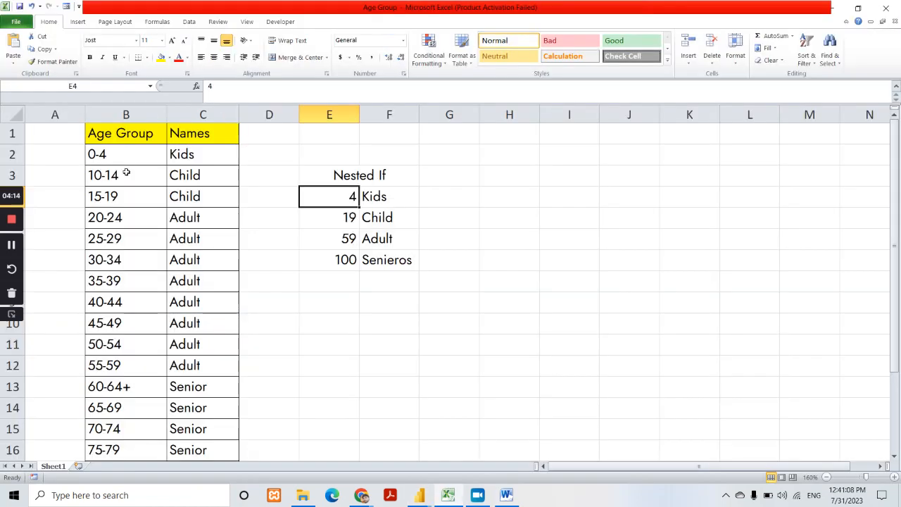
pyautogui.scroll(-3, 264, 239)
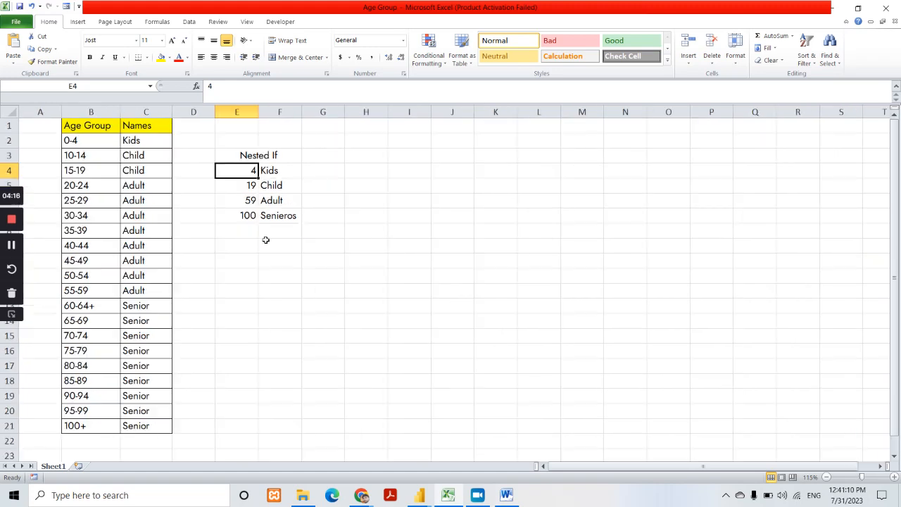
pyautogui.moveTo(92, 128); pyautogui.dragTo(99, 430)
pyautogui.hotkey('ctrl', 'c')
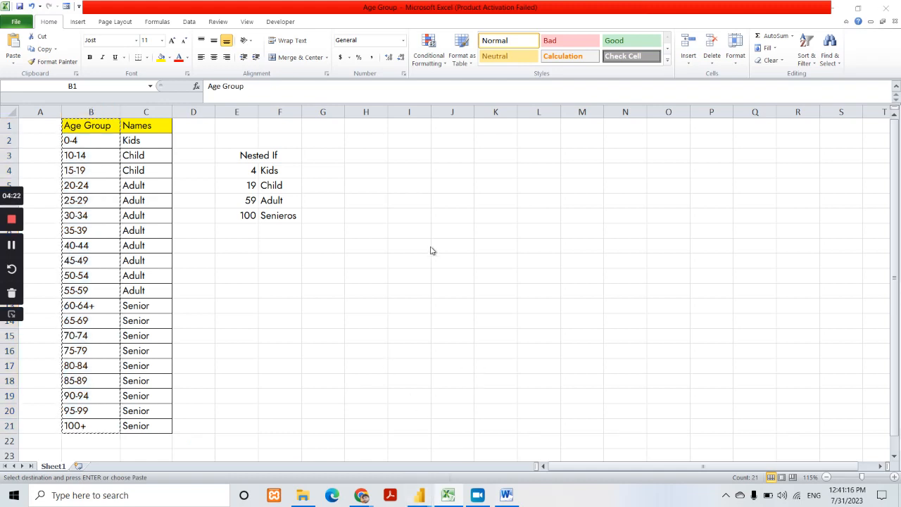
pyautogui.hotkey('alt', 'Tab')
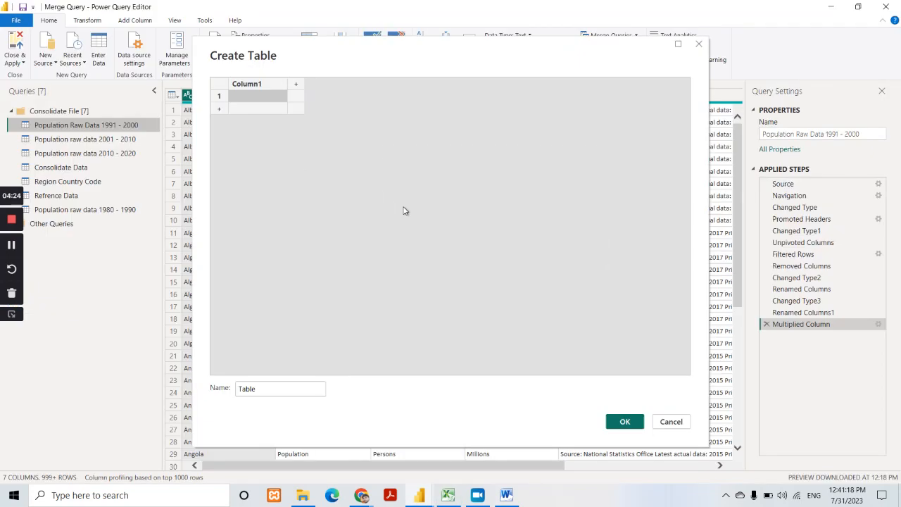
pyautogui.click(258, 86)
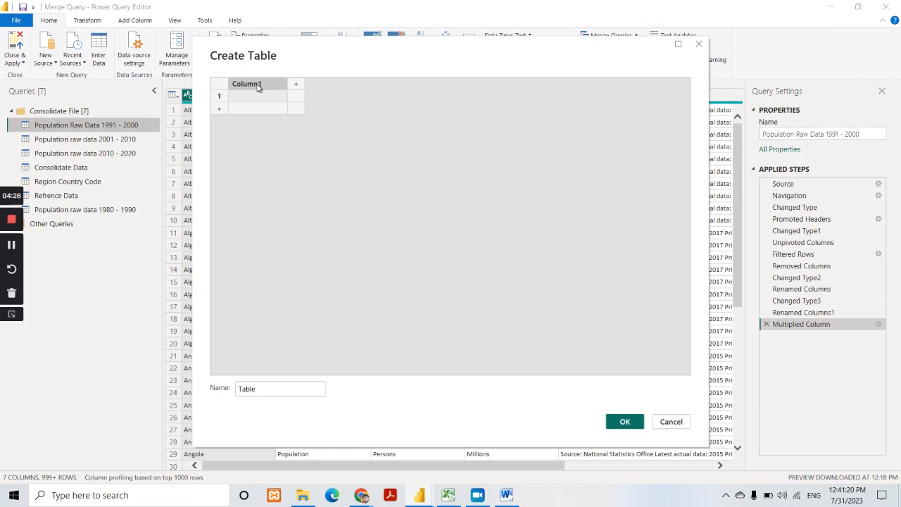
pyautogui.hotkey('ctrl', 'v')
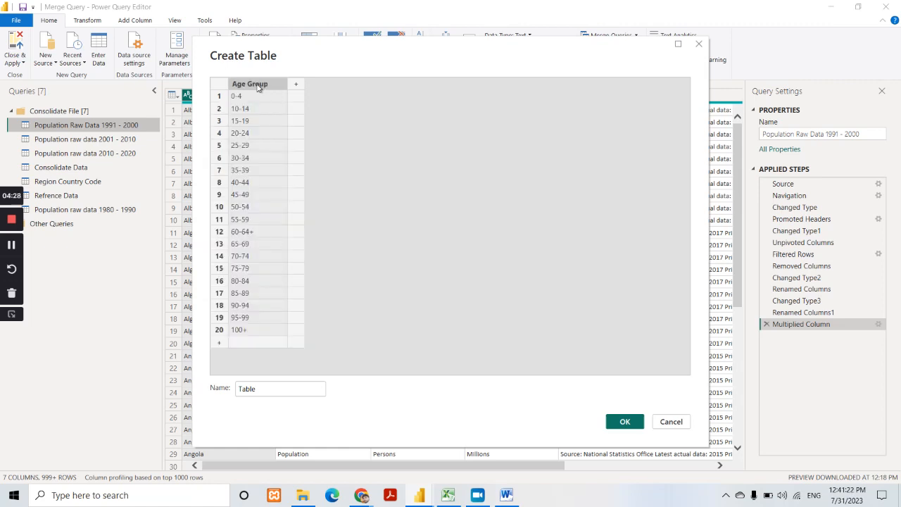
# Step: Name the new table Age Group and create it
pyautogui.click(229, 394)
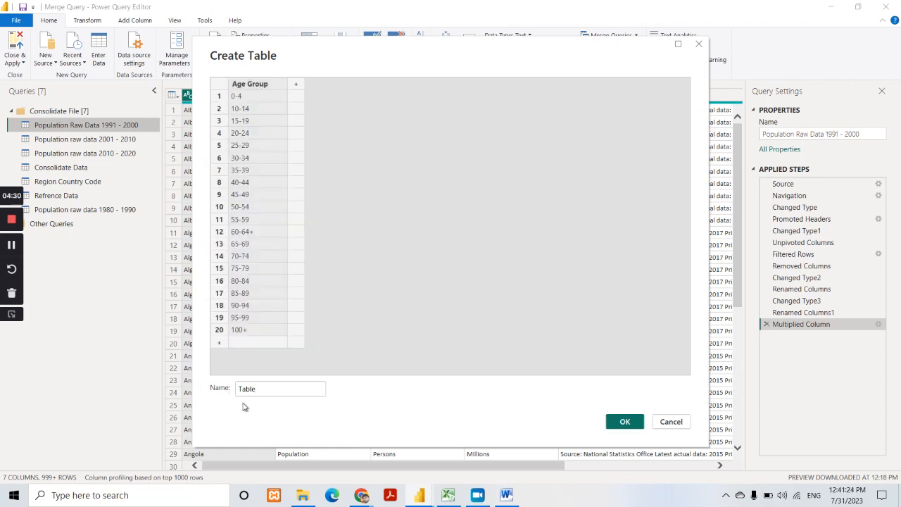
pyautogui.press('BackSpace')
pyautogui.press('BackSpace')
pyautogui.press('BackSpace')
pyautogui.press('BackSpace')
pyautogui.press('BackSpace')
pyautogui.write('A')
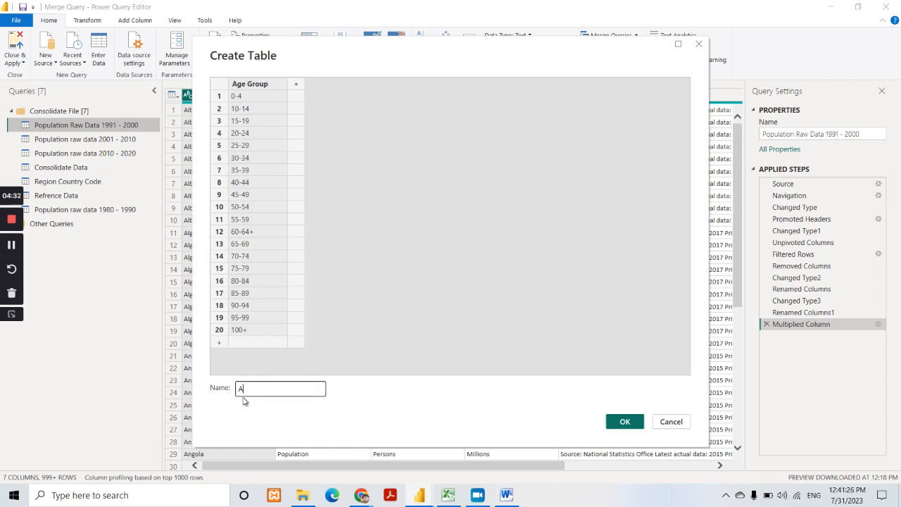
pyautogui.write('ge Group')
pyautogui.click(622, 422)
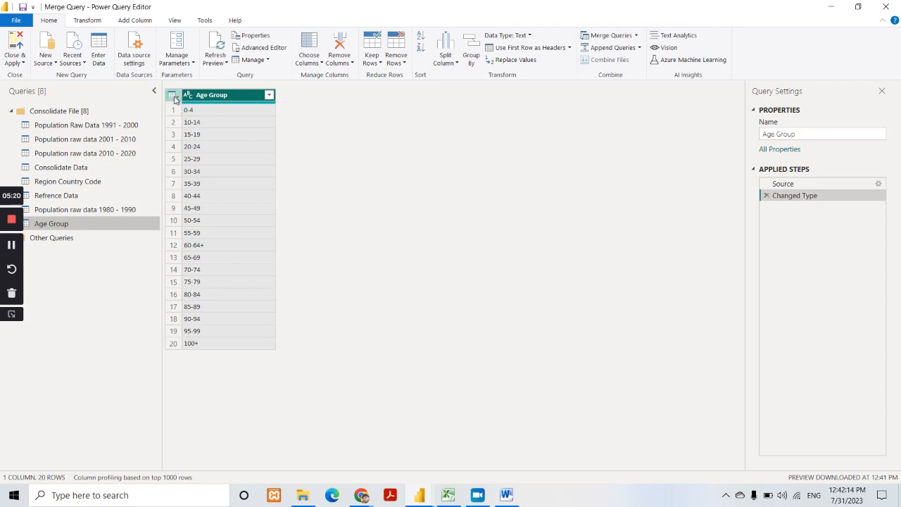
# Step: Capture the Age Group table, frame its column and its row numbers with red rectangles, and copy the annotated capture
pyautogui.click(726, 495)
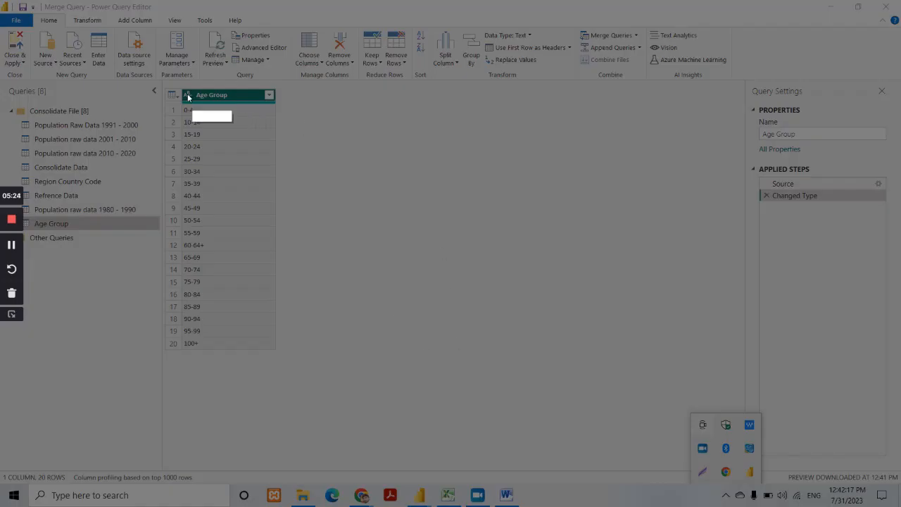
pyautogui.moveTo(157, 82); pyautogui.dragTo(294, 387)
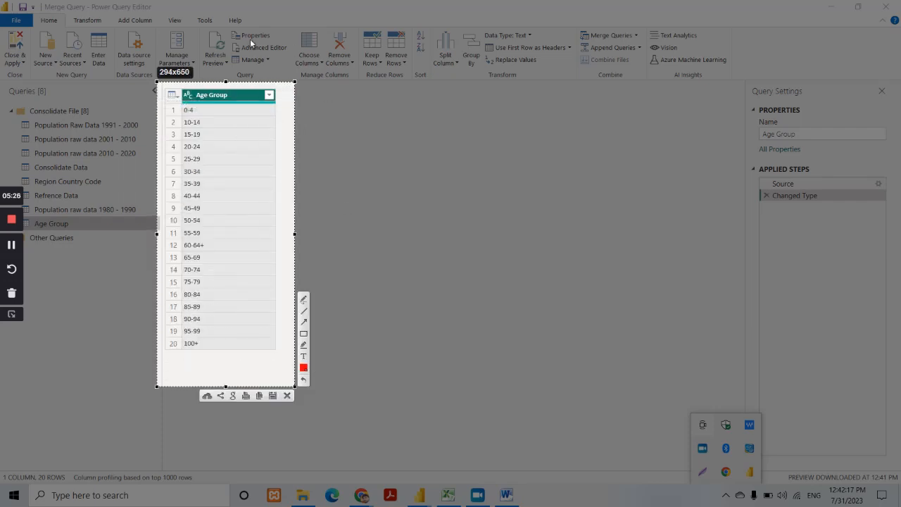
pyautogui.click(303, 333)
pyautogui.moveTo(182, 87)
pyautogui.mouseDown()
pyautogui.moveTo(288, 336)
pyautogui.moveTo(277, 352)
pyautogui.mouseUp()
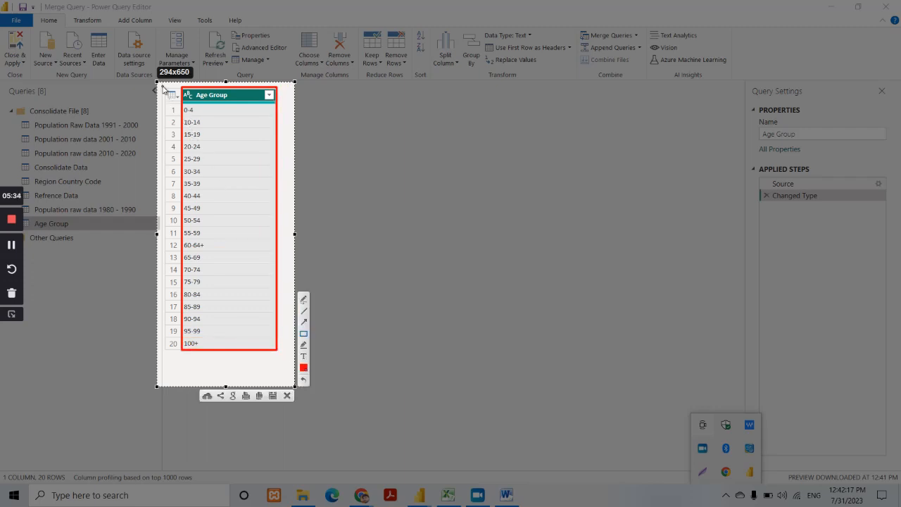
pyautogui.moveTo(163, 85); pyautogui.dragTo(180, 356)
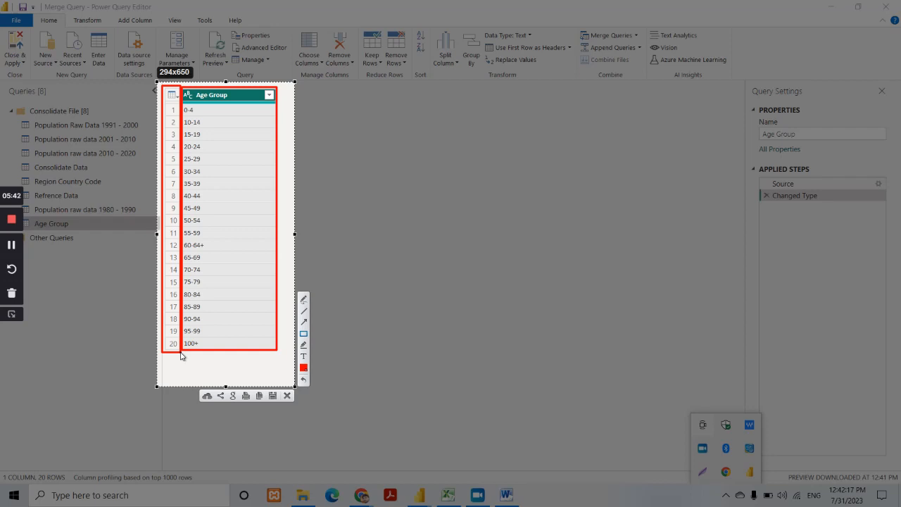
pyautogui.hotkey('ctrl', 'c')
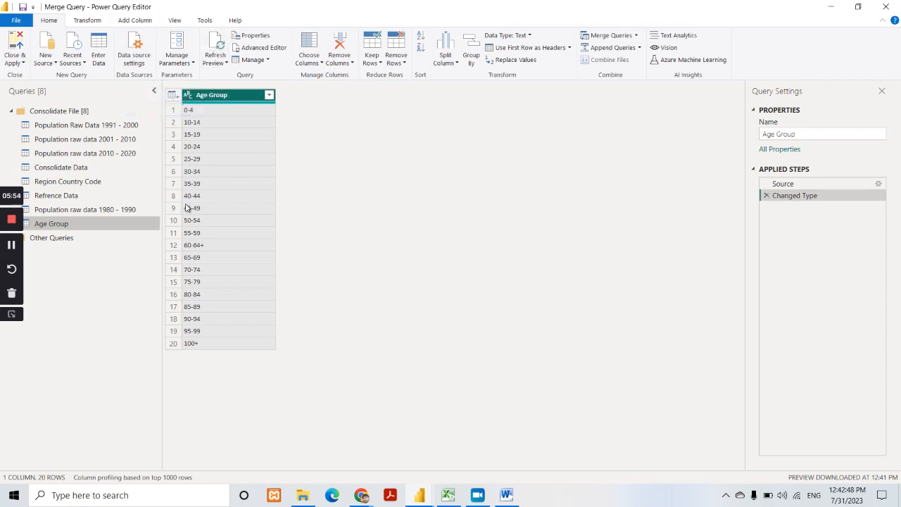
# Step: Add an index column starting from 1 to the Age Group table
pyautogui.click(268, 62)
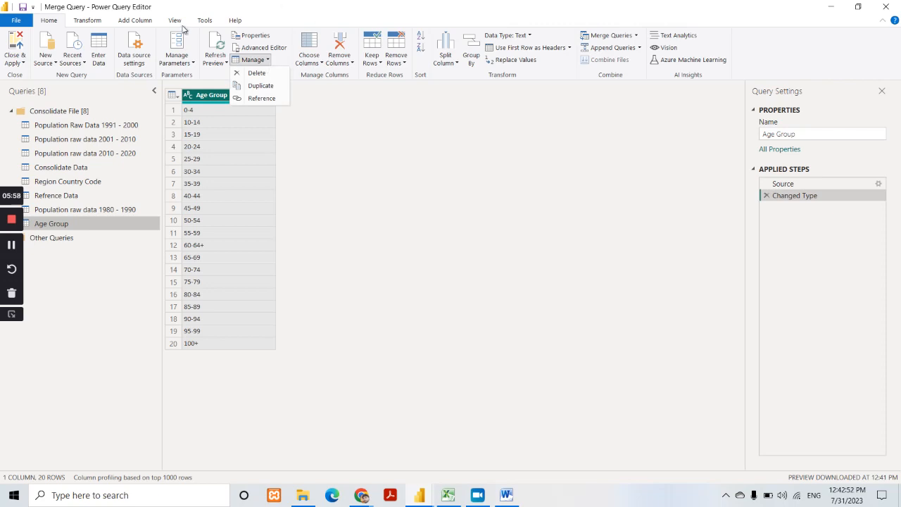
pyautogui.click(135, 21)
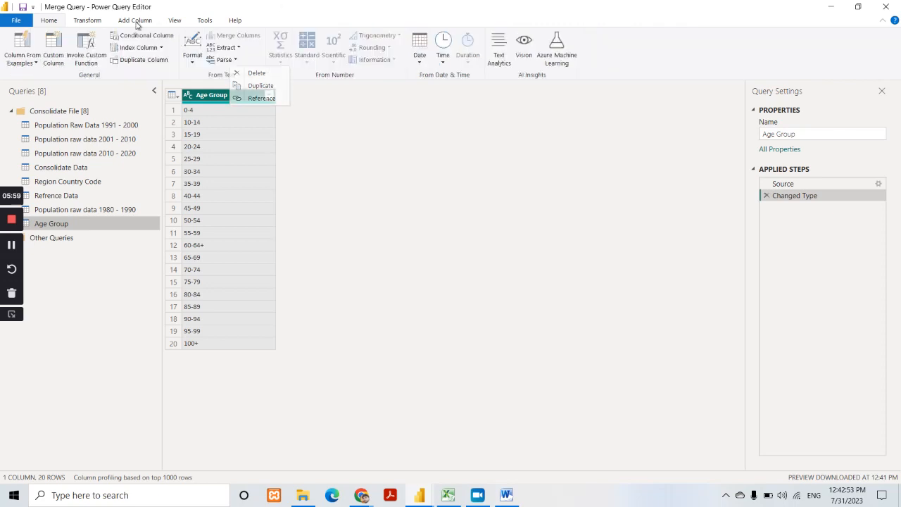
pyautogui.click(238, 49)
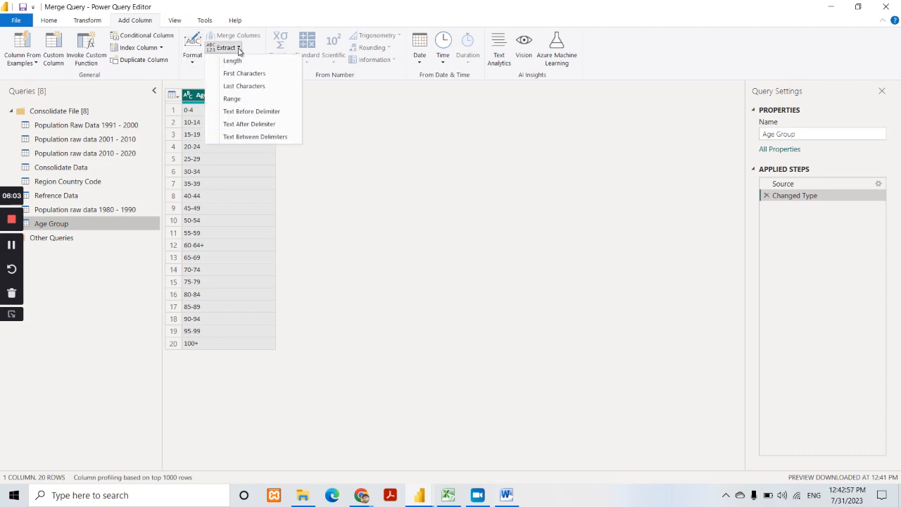
pyautogui.click(161, 49)
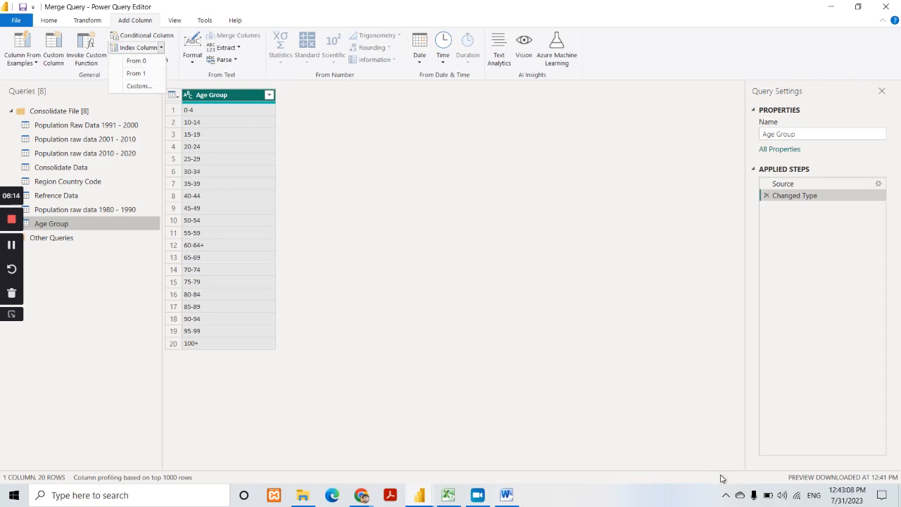
pyautogui.click(726, 499)
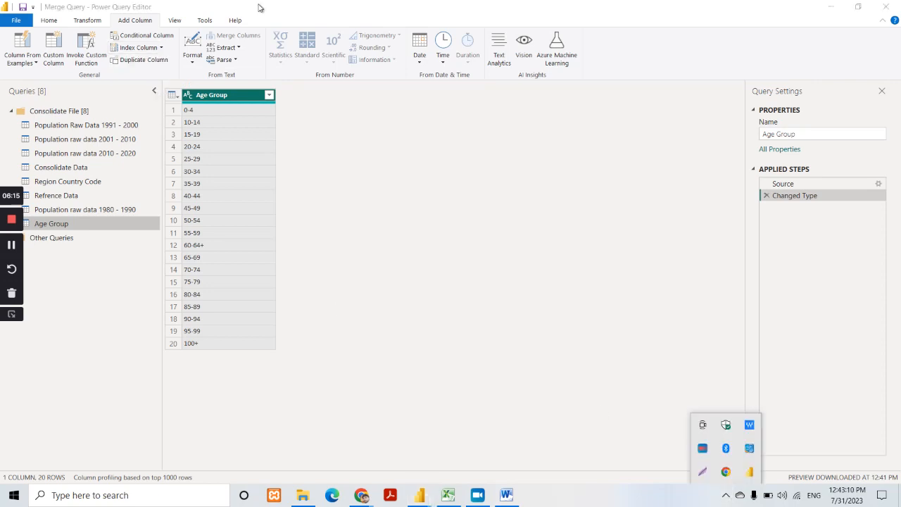
pyautogui.click(162, 50)
pyautogui.click(162, 49)
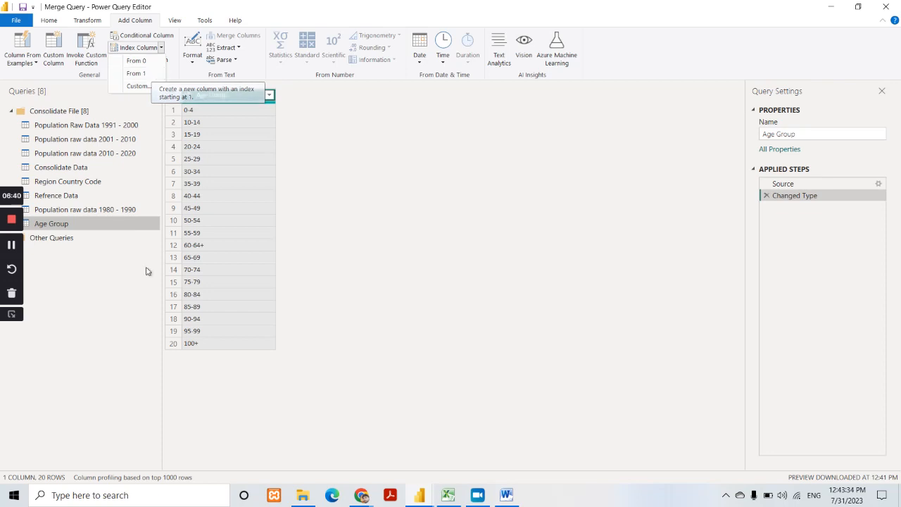
pyautogui.click(137, 74)
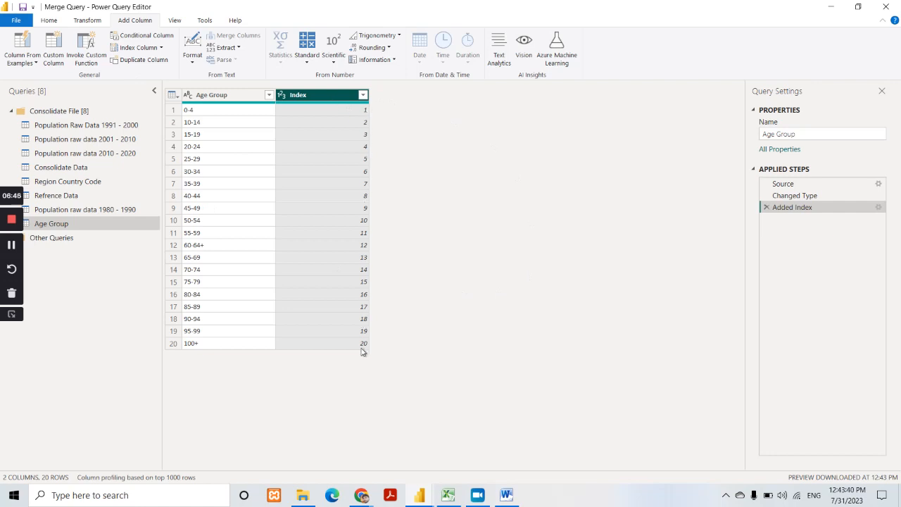
# Step: Move the Index column in front of the Age Group column and duplicate the Age Group column
pyautogui.moveTo(324, 100); pyautogui.dragTo(221, 101)
pyautogui.moveTo(224, 101); pyautogui.dragTo(224, 100)
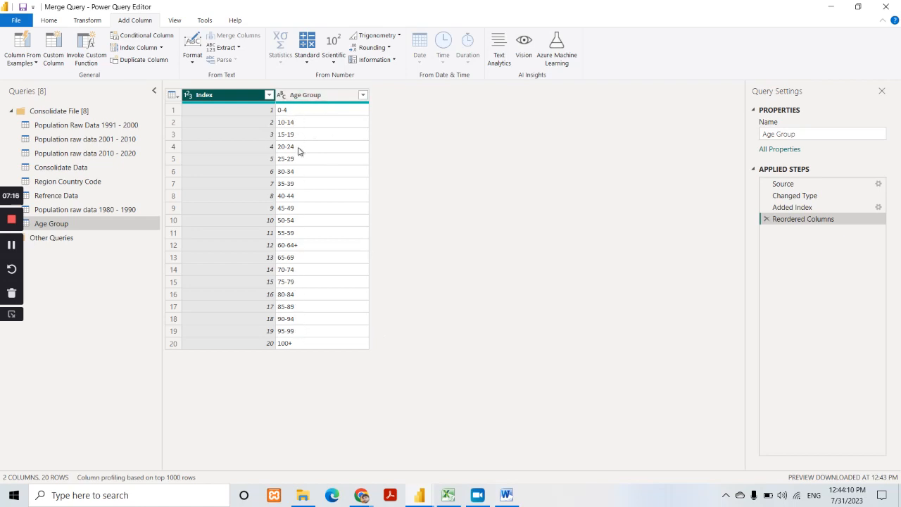
pyautogui.click(328, 98)
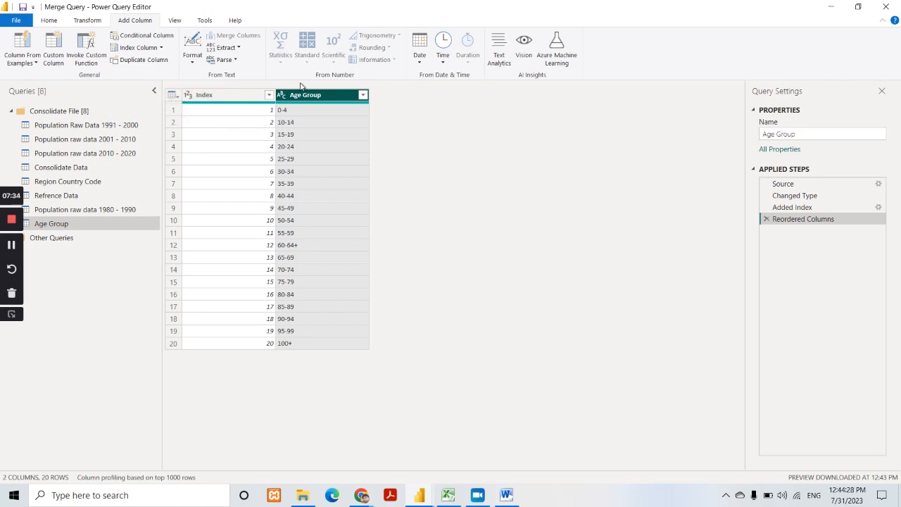
pyautogui.click(145, 63)
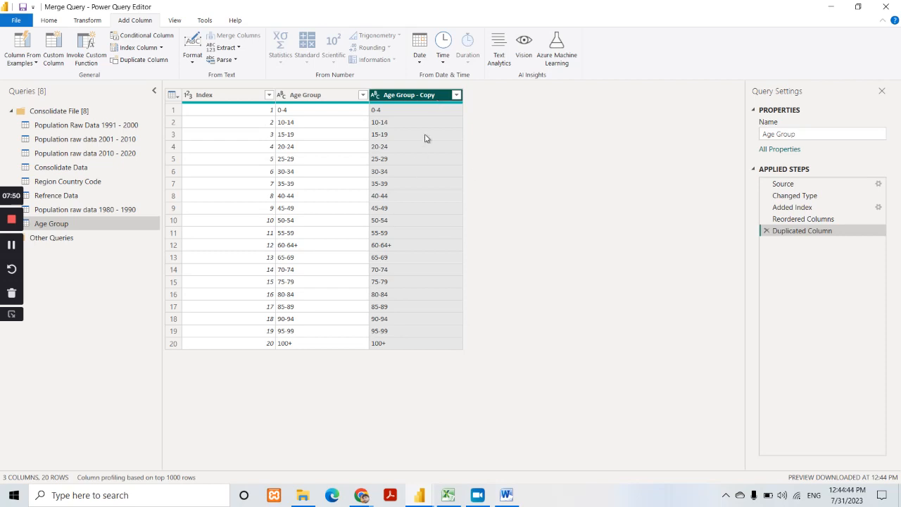
# Step: Extract the last 3 characters of the Age Group - Copy column into a new column
pyautogui.click(53, 20)
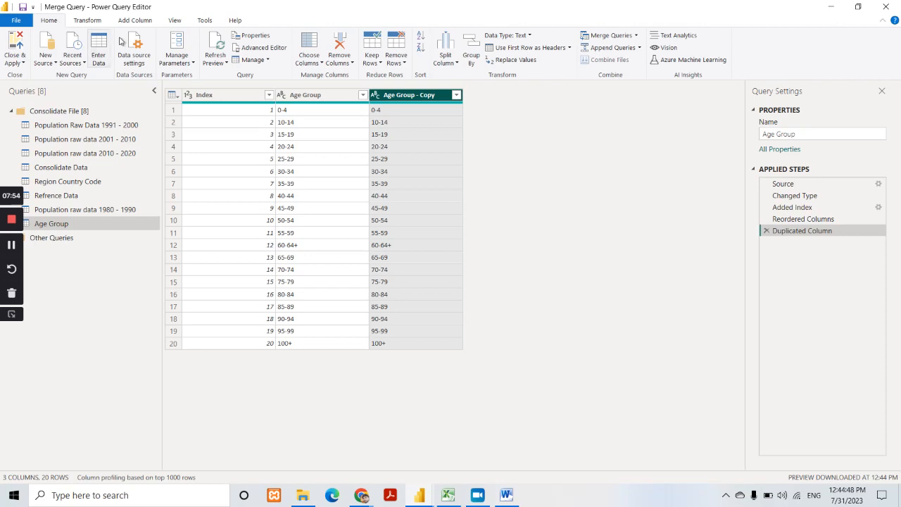
pyautogui.click(141, 21)
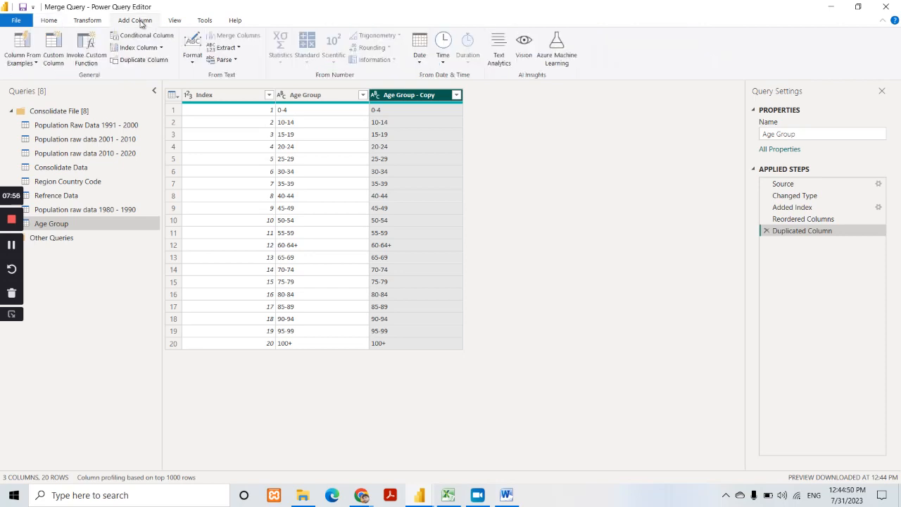
pyautogui.click(239, 49)
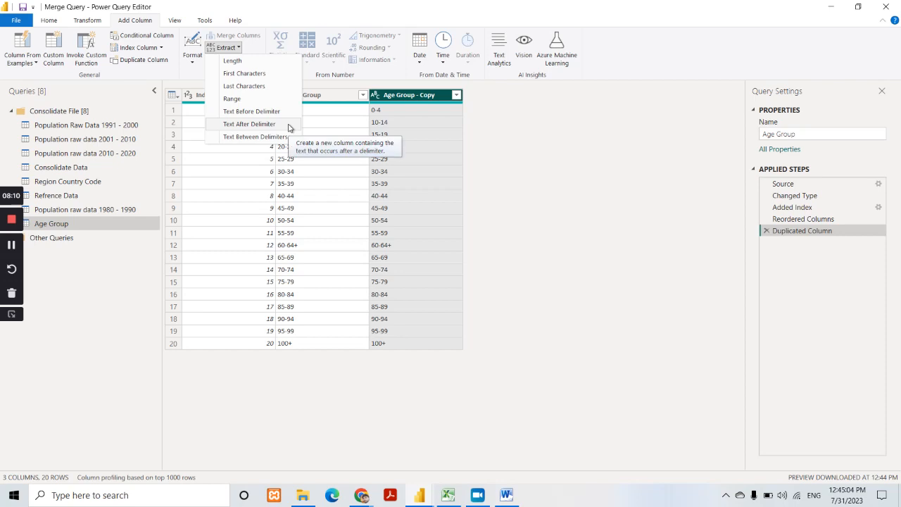
pyautogui.click(263, 91)
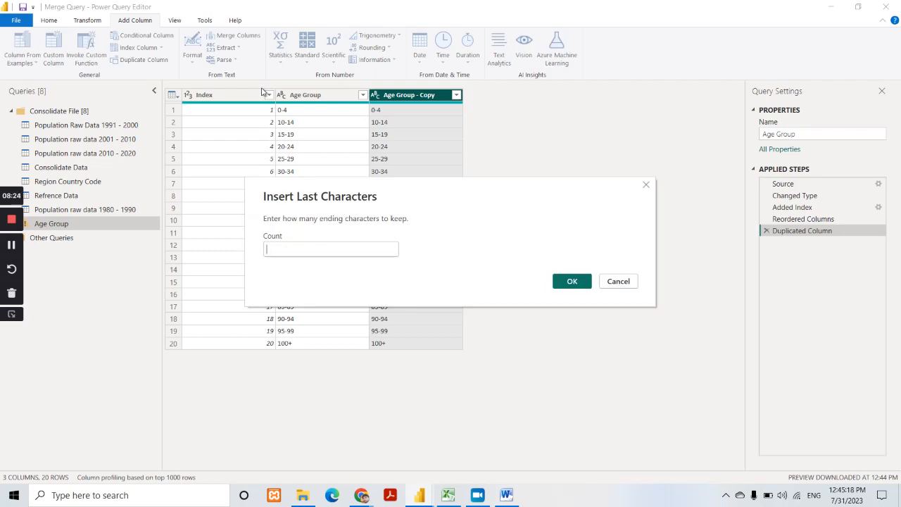
pyautogui.write('3')
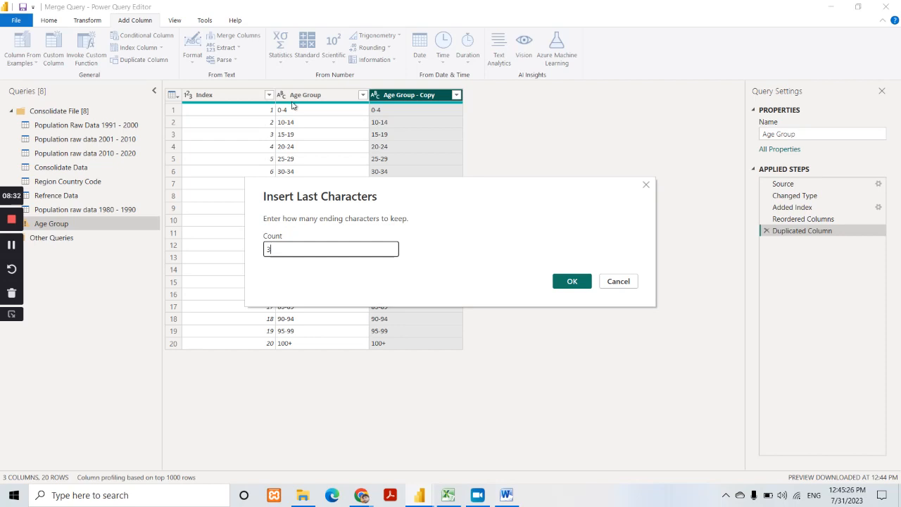
pyautogui.click(569, 281)
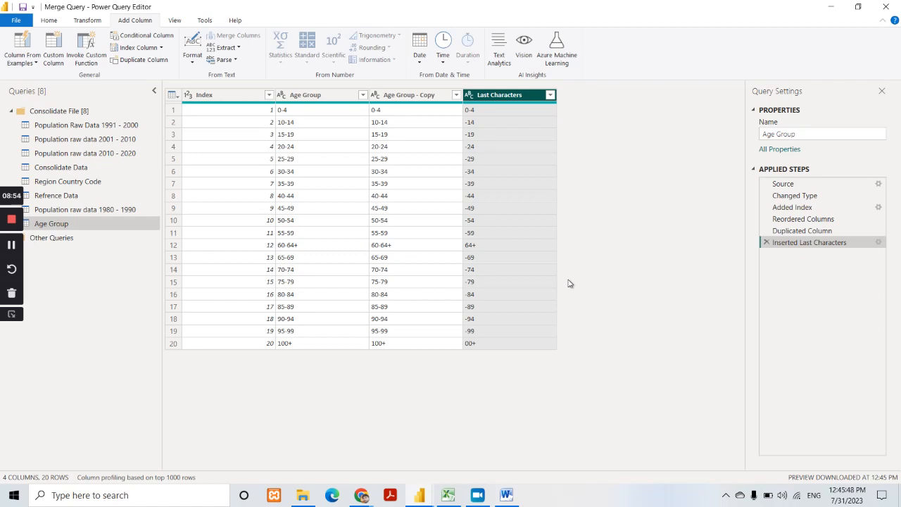
# Step: Replace every hyphen "-" in the Last Characters column with nothing
pyautogui.click(49, 21)
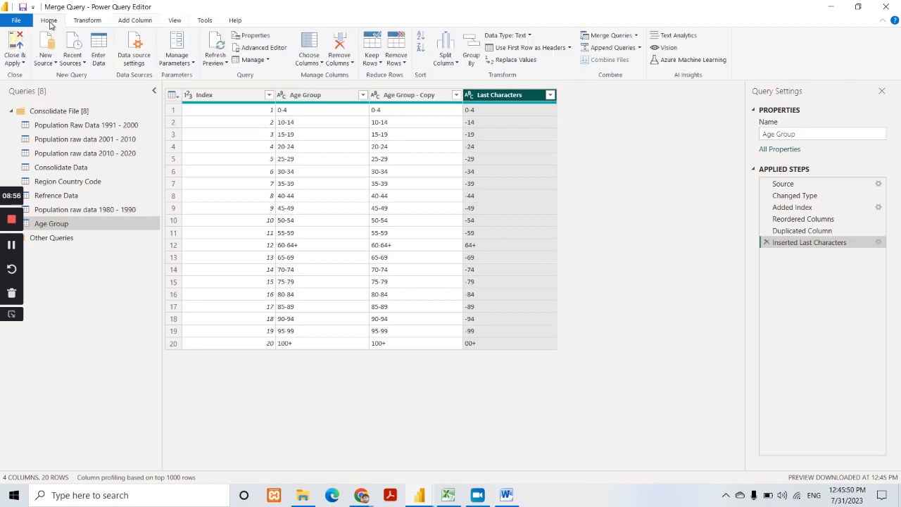
pyautogui.click(527, 66)
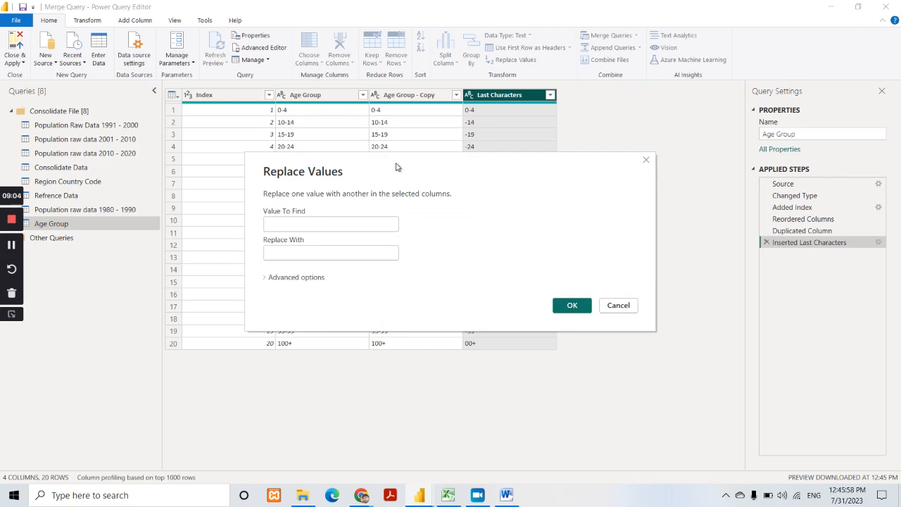
pyautogui.moveTo(396, 169); pyautogui.dragTo(424, 272)
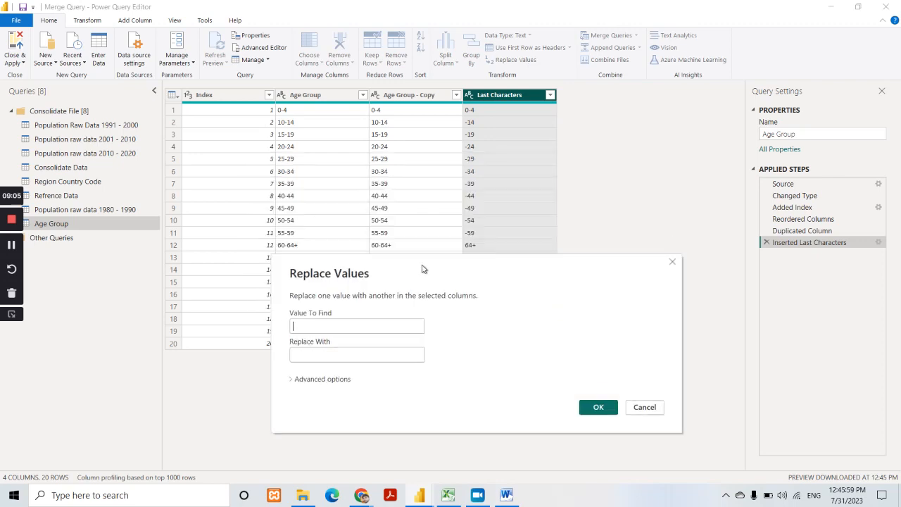
pyautogui.click(316, 327)
pyautogui.write('-')
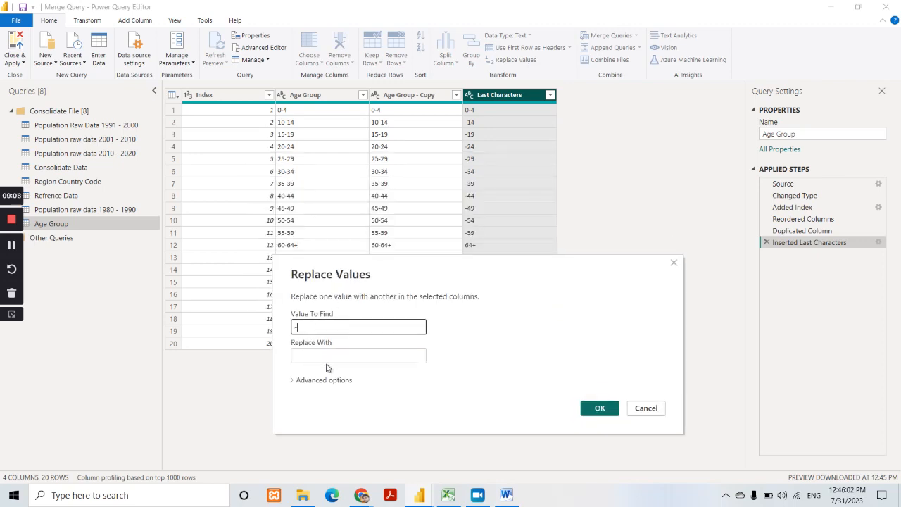
pyautogui.click(314, 357)
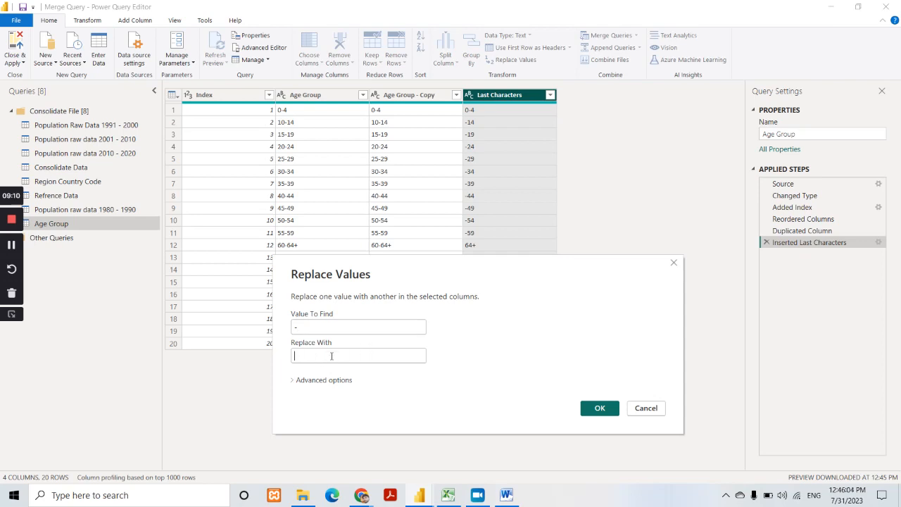
pyautogui.click(600, 408)
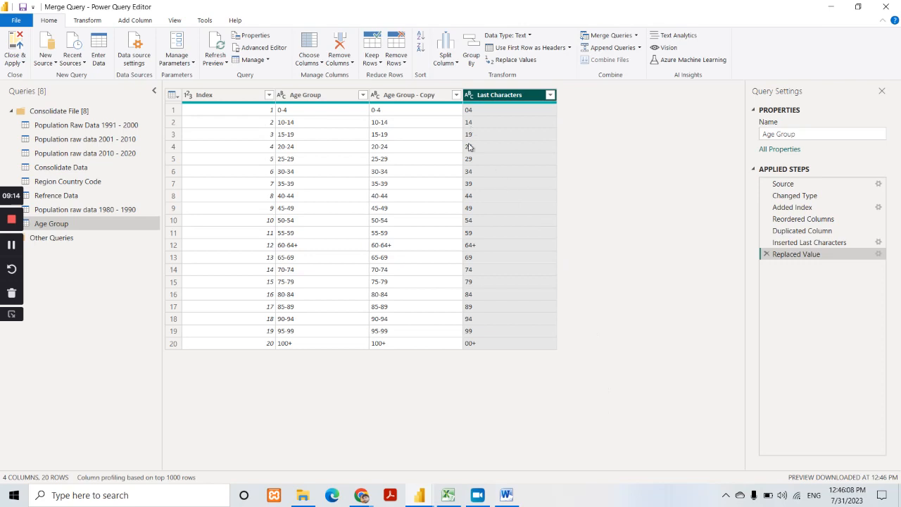
# Step: Replace the plus sign "+" in the Last Characters column with nothing
pyautogui.click(516, 61)
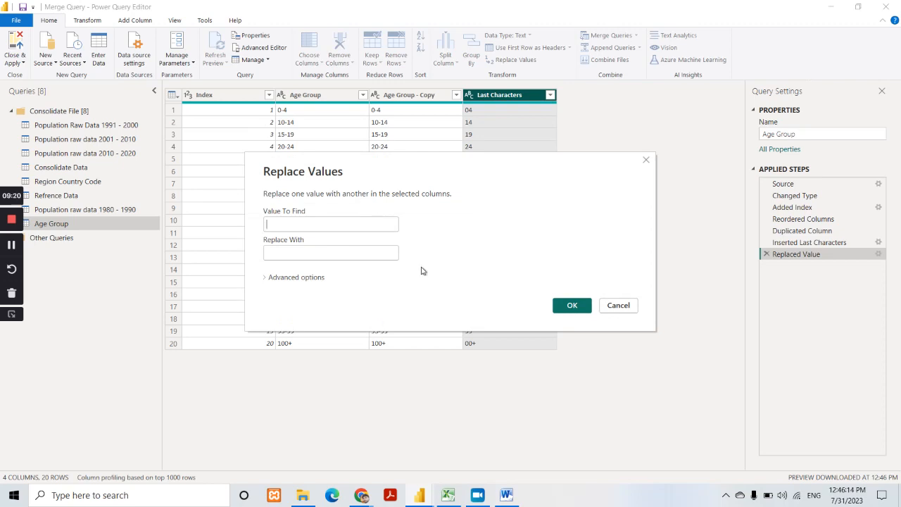
pyautogui.write('+')
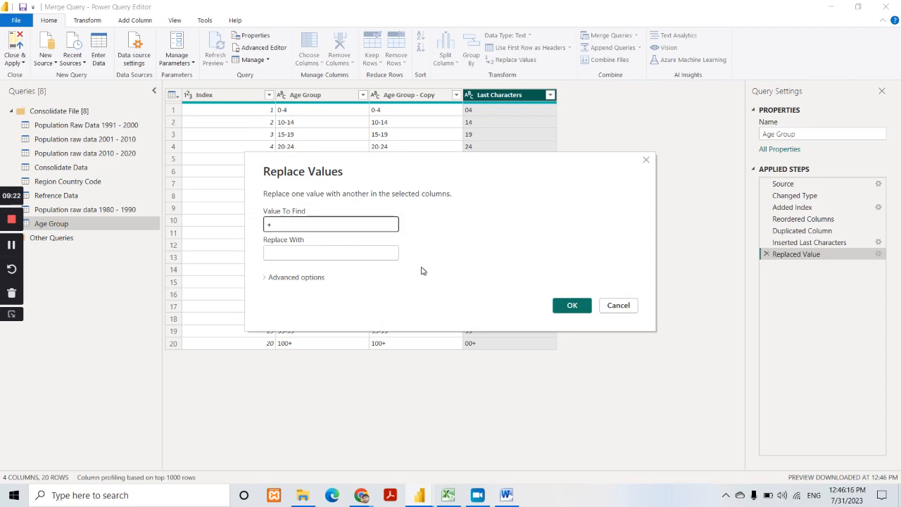
pyautogui.click(572, 306)
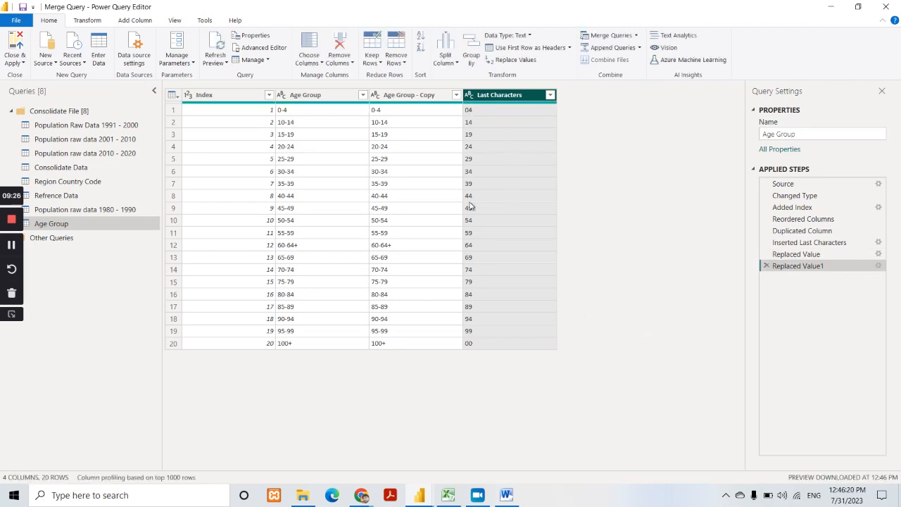
# Step: Replace the value 00 in the Last Characters column with 100
pyautogui.click(492, 347)
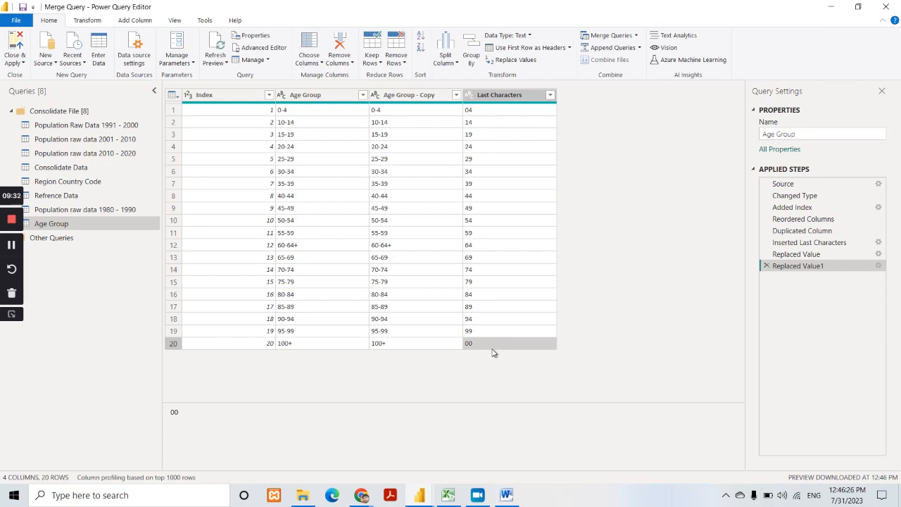
pyautogui.click(521, 62)
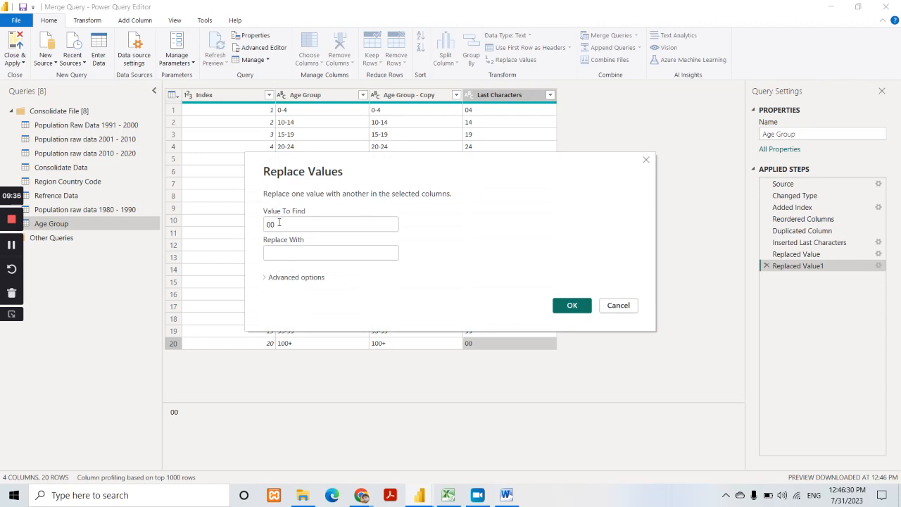
pyautogui.write('100')
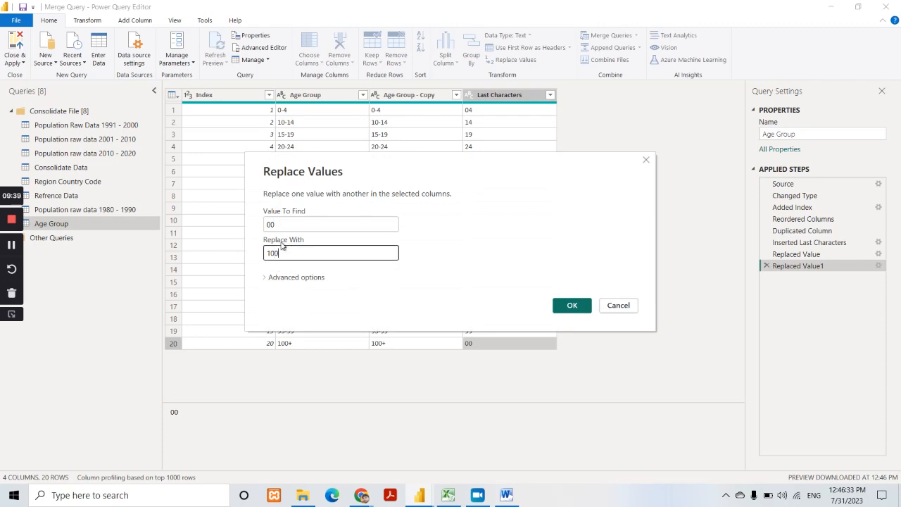
pyautogui.click(570, 307)
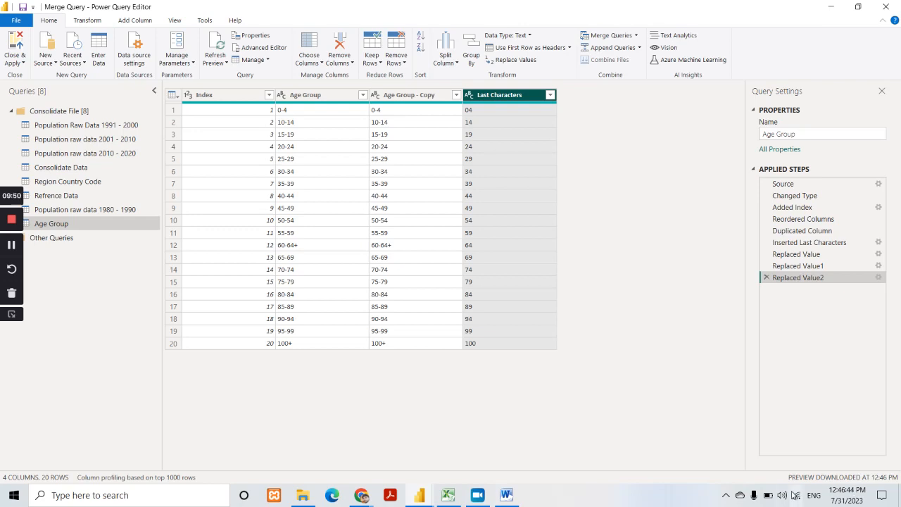
# Step: Capture the Age Group table and frame its Index, Age Group, Age Group - Copy and Last Characters columns with red rectangles
pyautogui.click(726, 495)
pyautogui.click(703, 473)
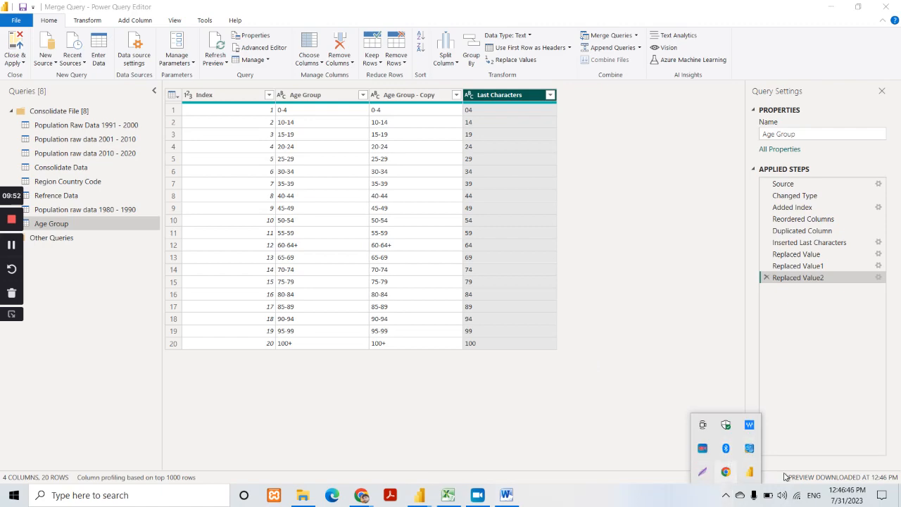
pyautogui.moveTo(169, 81)
pyautogui.mouseDown()
pyautogui.moveTo(439, 322)
pyautogui.moveTo(599, 376)
pyautogui.mouseUp()
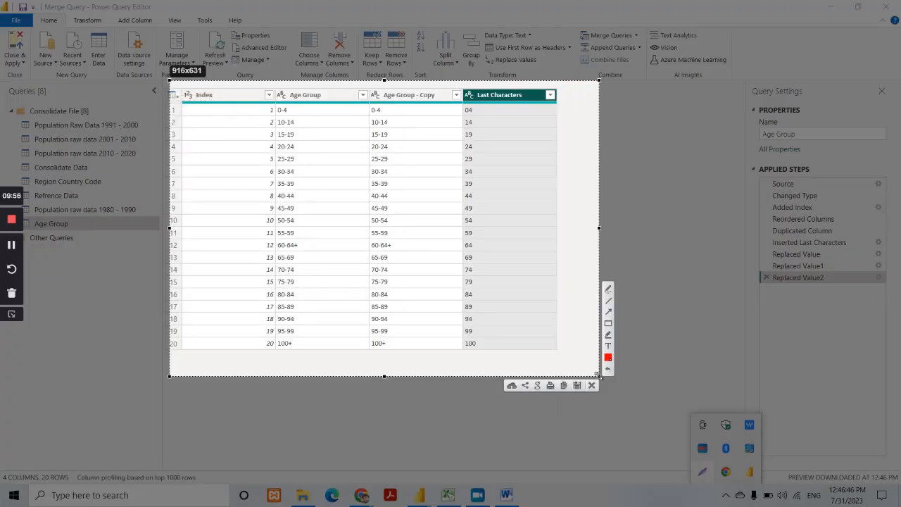
pyautogui.click(608, 324)
pyautogui.moveTo(272, 87)
pyautogui.mouseDown()
pyautogui.moveTo(358, 354)
pyautogui.moveTo(367, 356)
pyautogui.mouseUp()
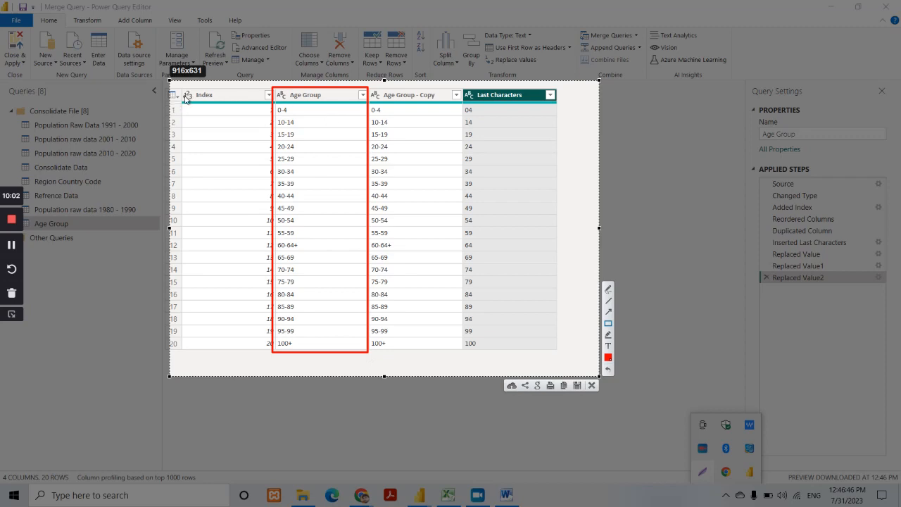
pyautogui.moveTo(183, 89); pyautogui.dragTo(277, 356)
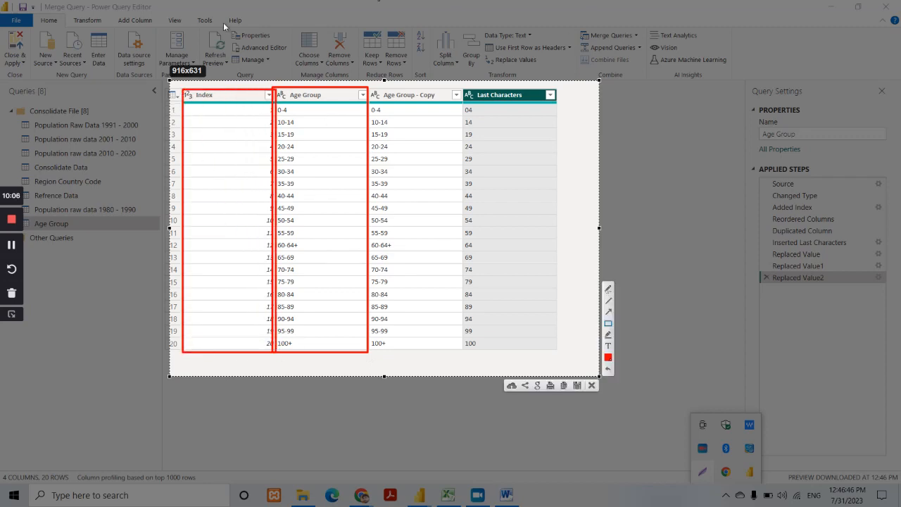
pyautogui.moveTo(366, 87); pyautogui.dragTo(460, 357)
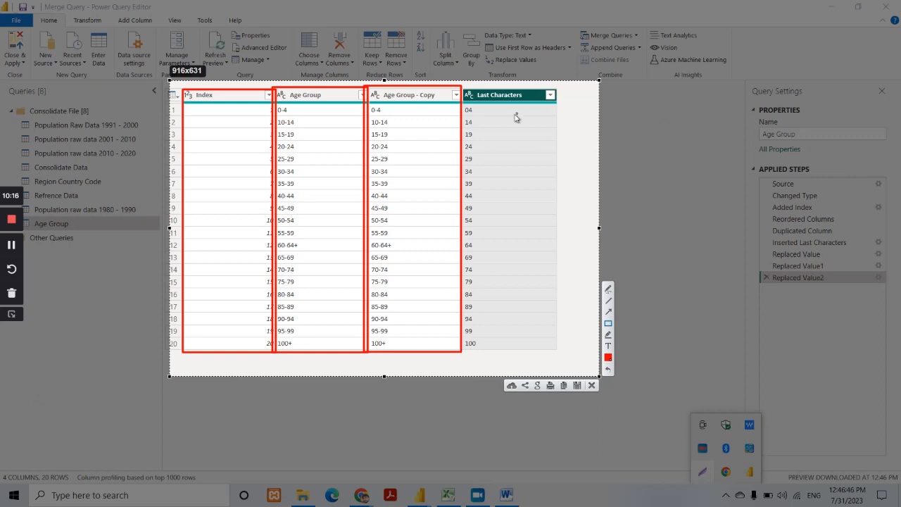
pyautogui.moveTo(463, 86); pyautogui.dragTo(560, 349)
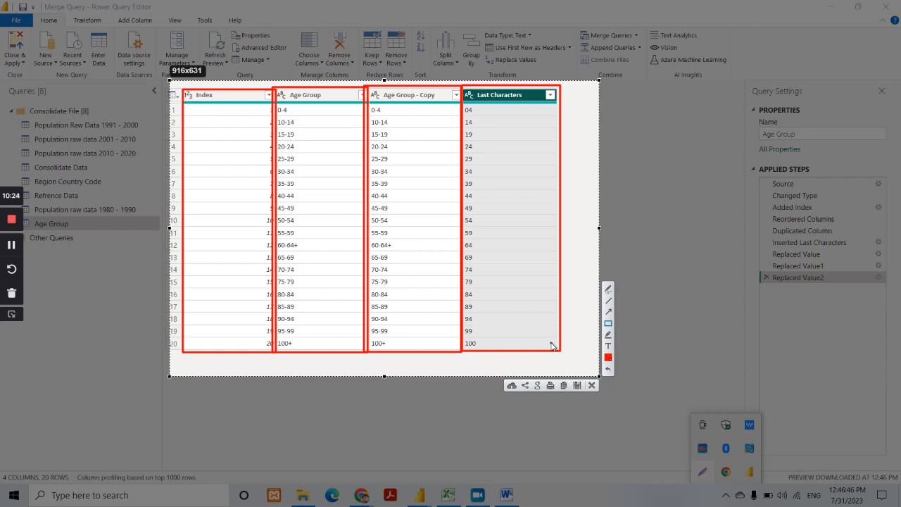
# Step: Discard the annotated capture, switch to the Age Group workbook in Excel and make the Nested If heading bold
pyautogui.press('Escape')
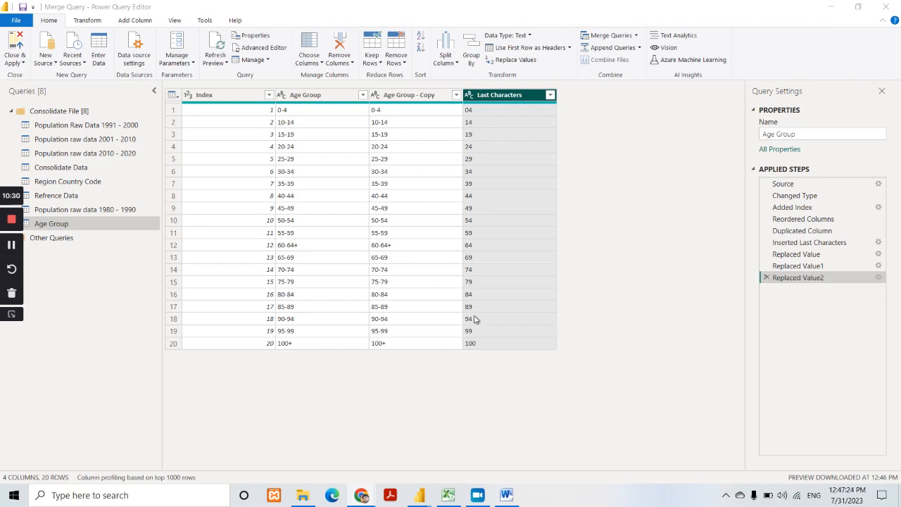
pyautogui.click(448, 495)
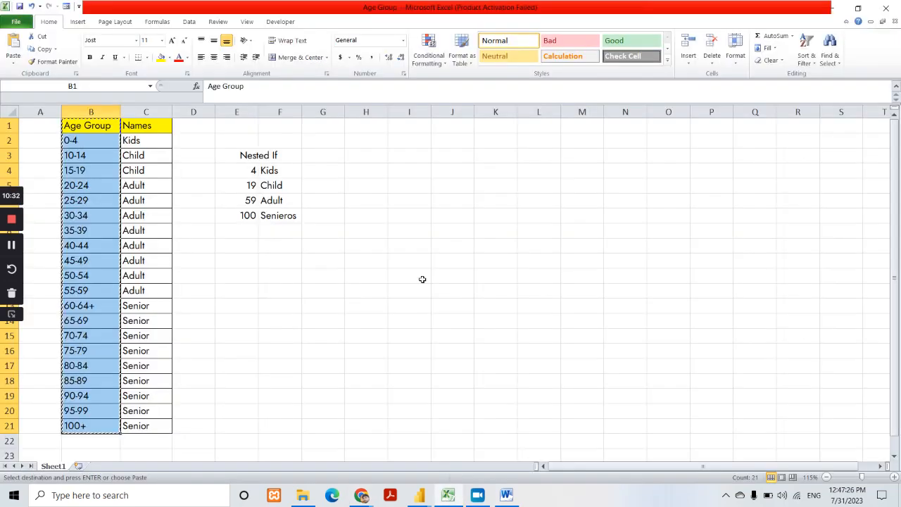
pyautogui.click(362, 200)
pyautogui.click(242, 155)
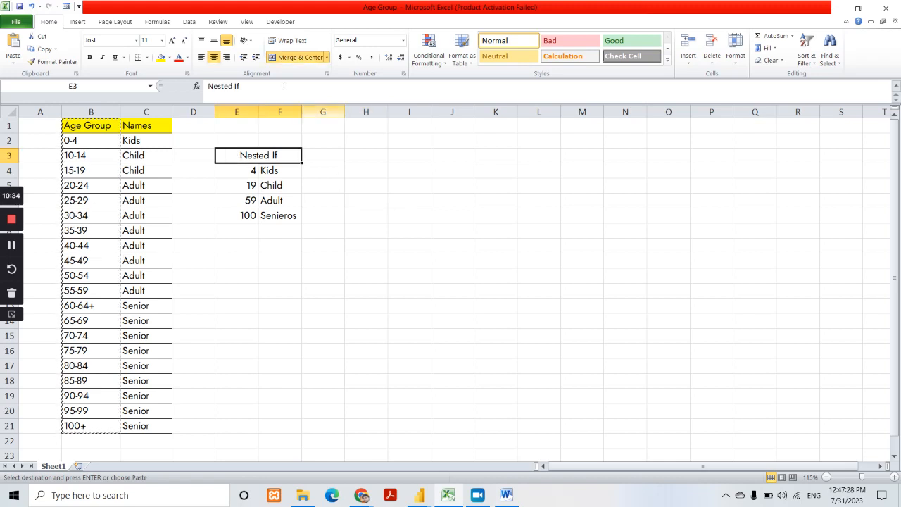
pyautogui.click(89, 57)
pyautogui.click(316, 198)
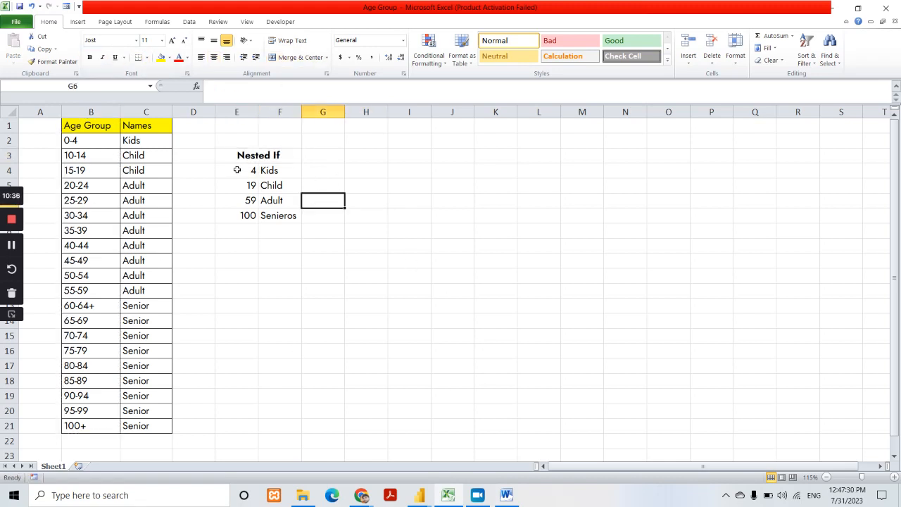
# Step: Review each age limit and its category name in the Nested If table, from the Kids row through the Senieros row
pyautogui.click(240, 170)
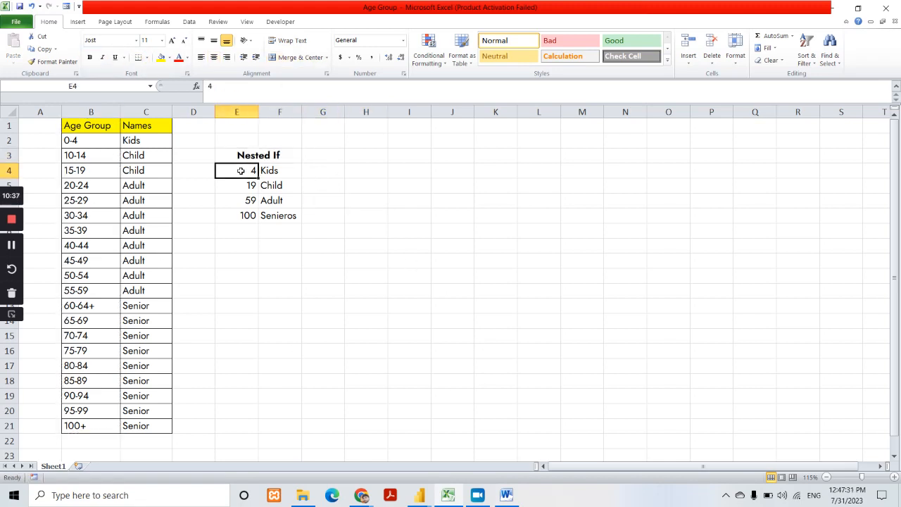
pyautogui.click(297, 174)
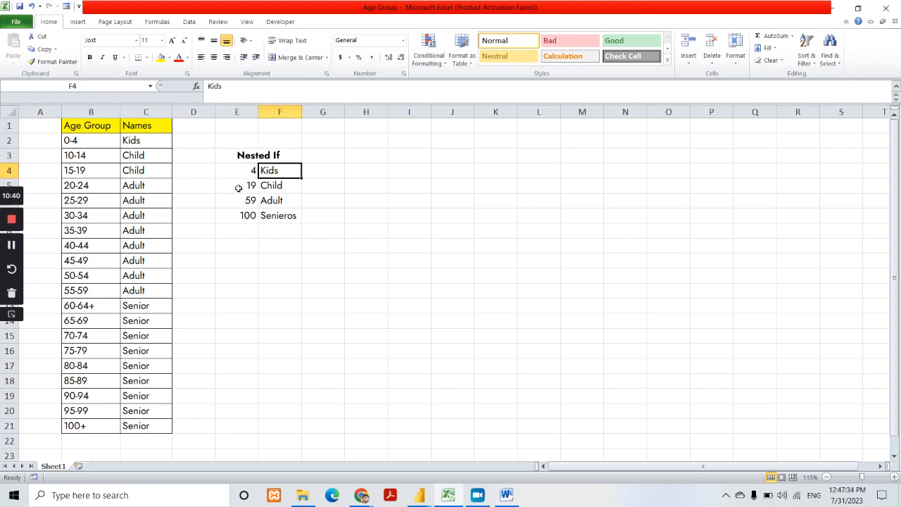
pyautogui.click(240, 188)
pyautogui.click(279, 186)
pyautogui.click(249, 198)
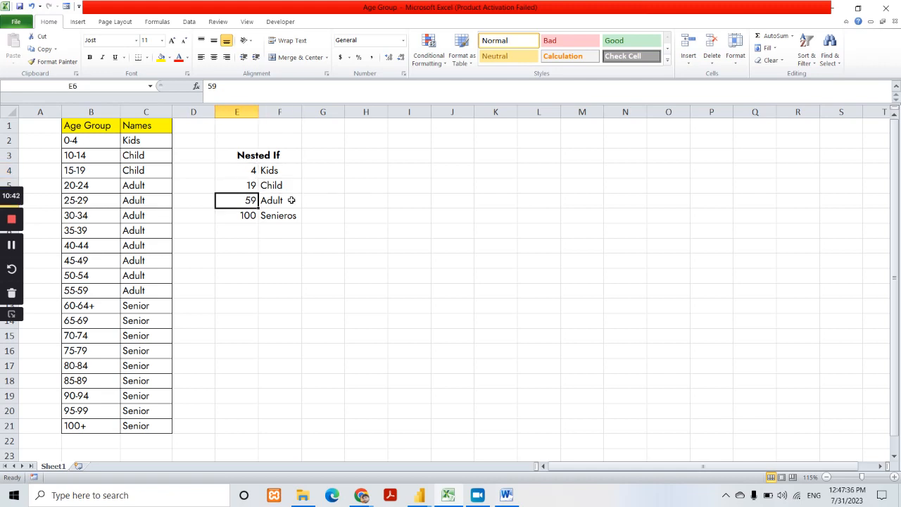
pyautogui.click(291, 200)
pyautogui.click(237, 217)
pyautogui.click(292, 216)
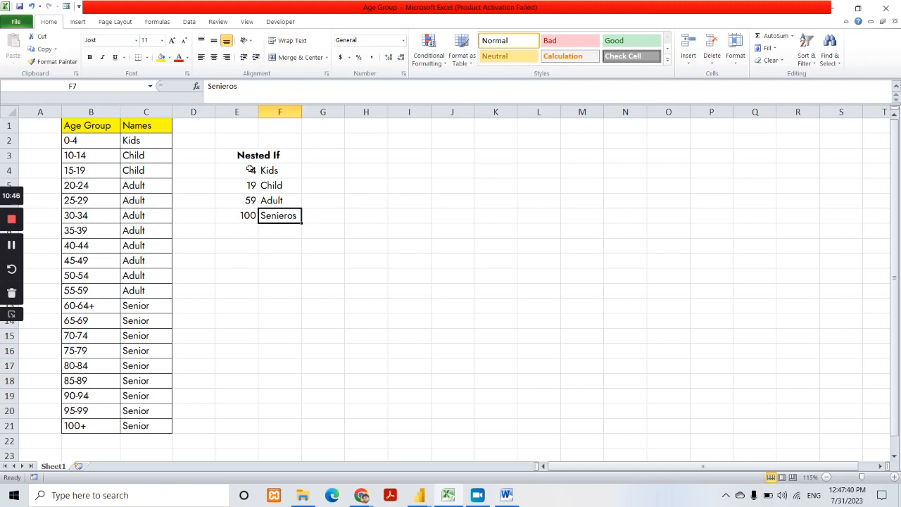
pyautogui.moveTo(250, 169); pyautogui.dragTo(292, 215)
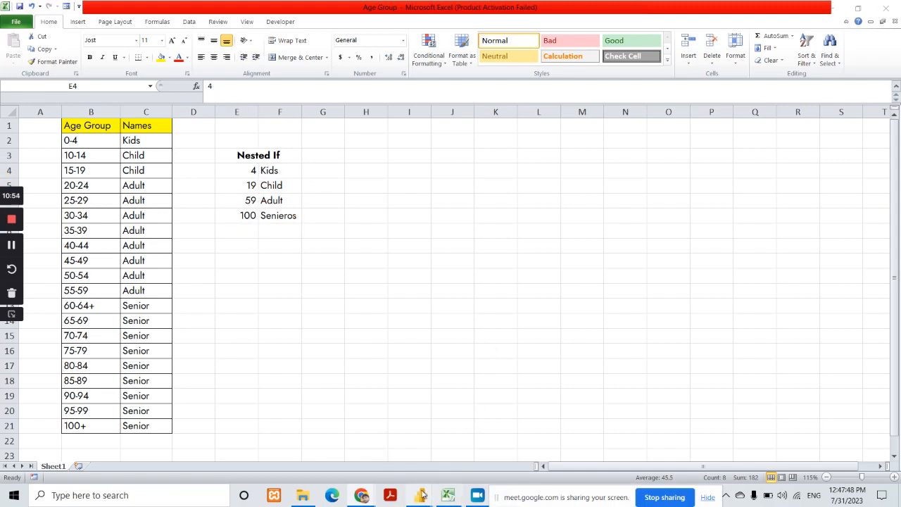
# Step: Return to the Power Query Editor and capture the area showing the column-adding commands
pyautogui.moveTo(420, 495)
pyautogui.click(480, 453)
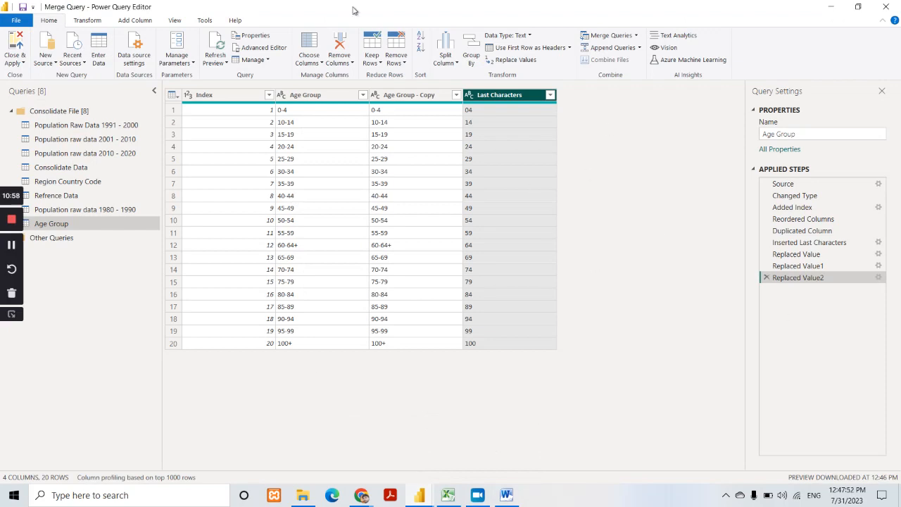
pyautogui.click(134, 20)
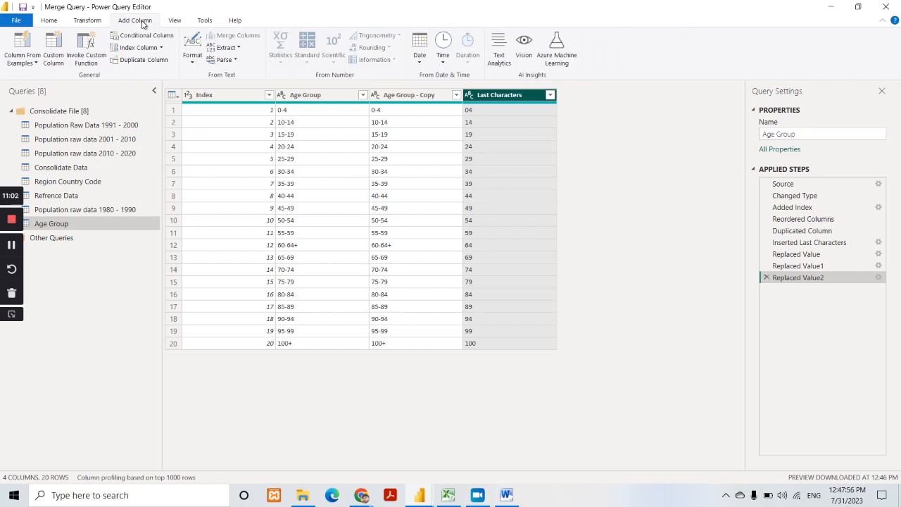
pyautogui.click(726, 495)
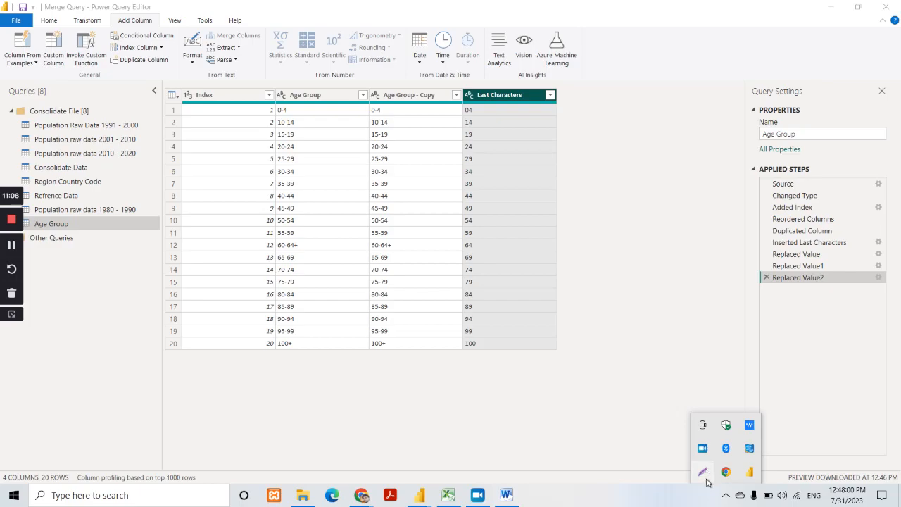
pyautogui.click(703, 472)
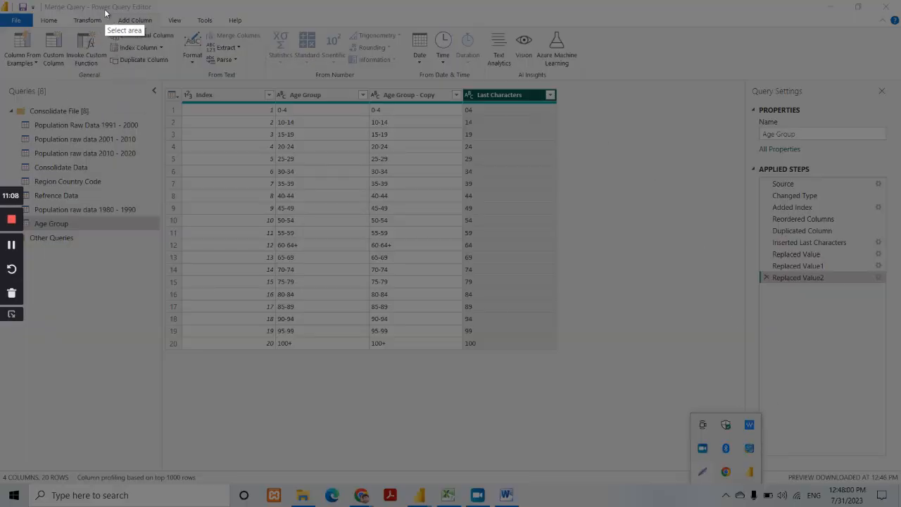
pyautogui.moveTo(104, 8)
pyautogui.mouseDown()
pyautogui.moveTo(439, 99)
pyautogui.moveTo(451, 91)
pyautogui.mouseUp()
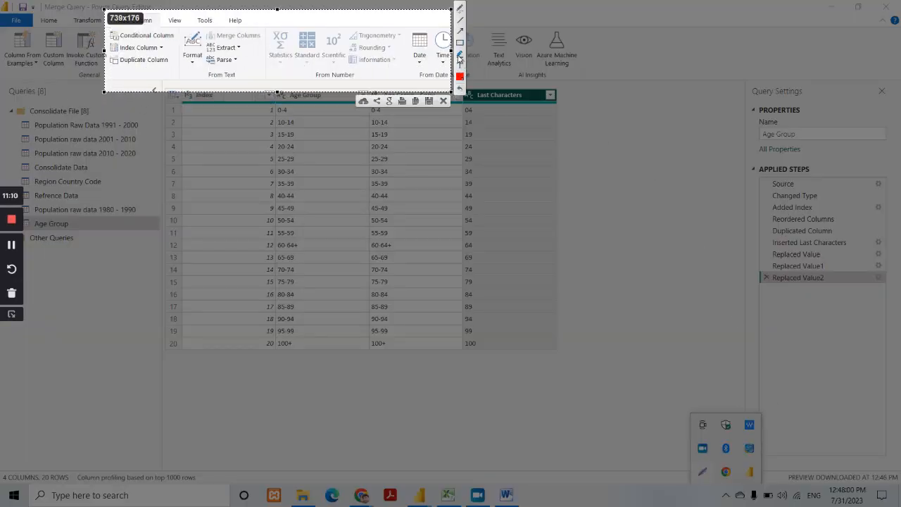
# Step: Frame the Index Column, Duplicate Column, Extract and Standard commands with red rectangles and copy the annotated capture
pyautogui.moveTo(107, 40); pyautogui.dragTo(169, 57)
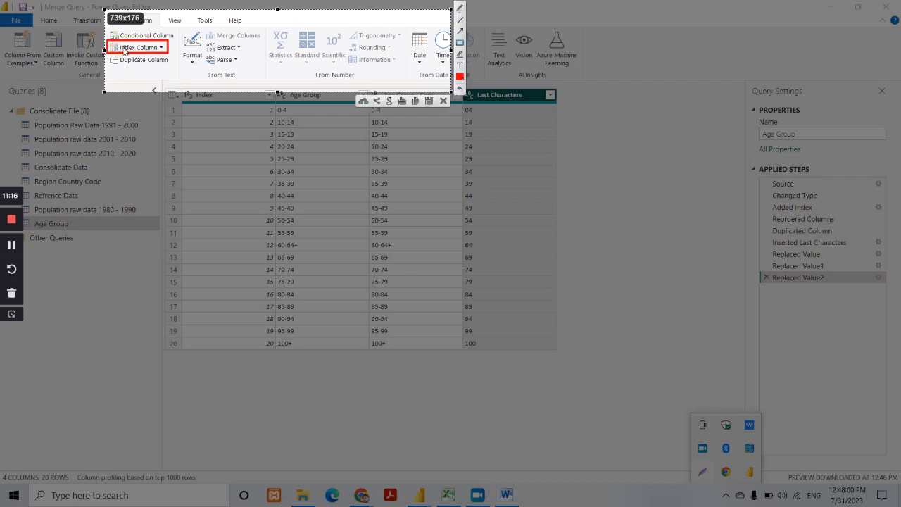
pyautogui.moveTo(106, 54); pyautogui.dragTo(174, 71)
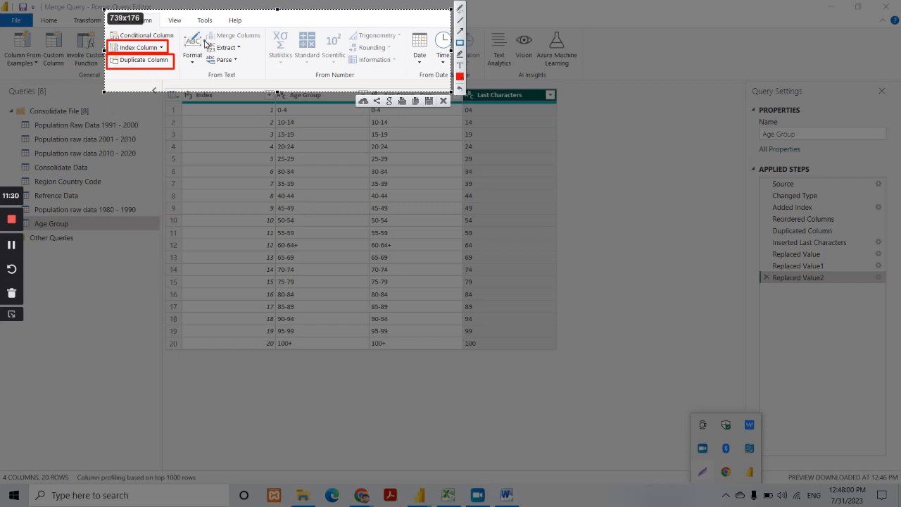
pyautogui.moveTo(205, 42)
pyautogui.mouseDown()
pyautogui.moveTo(248, 63)
pyautogui.moveTo(246, 56)
pyautogui.mouseUp()
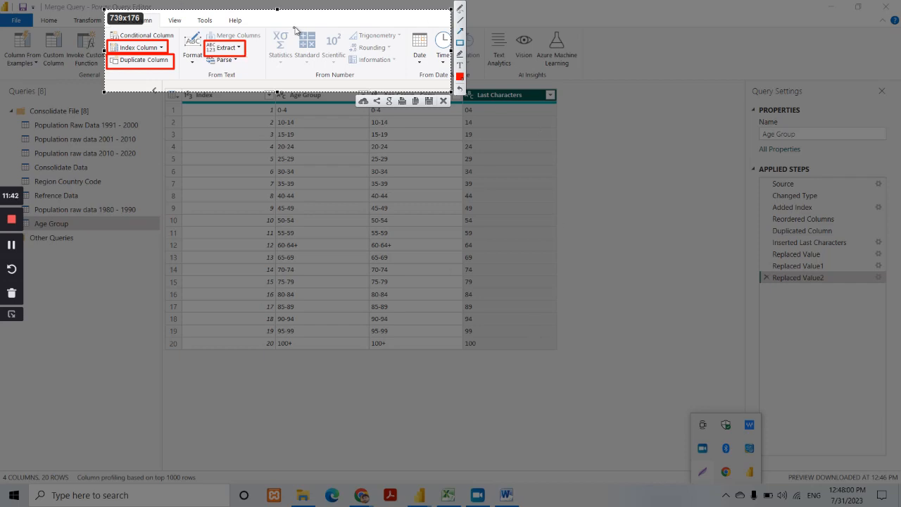
pyautogui.moveTo(295, 26)
pyautogui.mouseDown()
pyautogui.moveTo(304, 60)
pyautogui.moveTo(322, 74)
pyautogui.mouseUp()
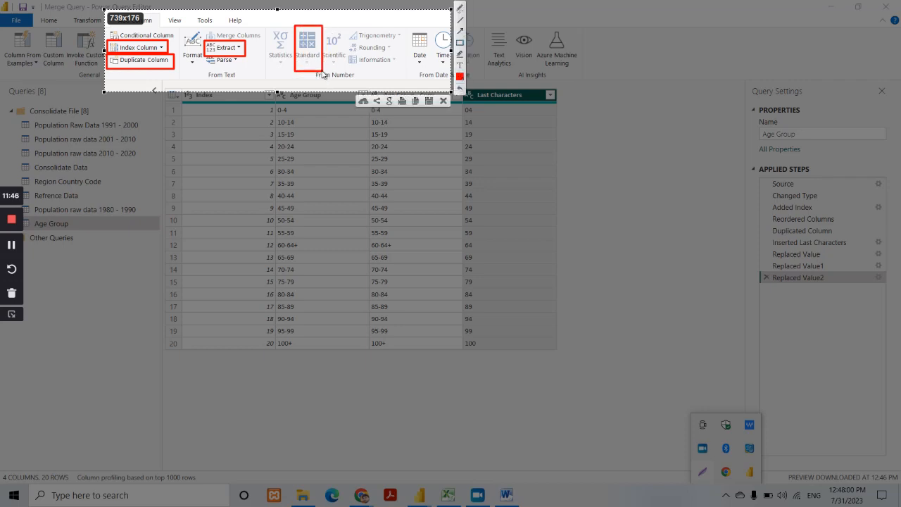
pyautogui.hotkey('ctrl', 'c')
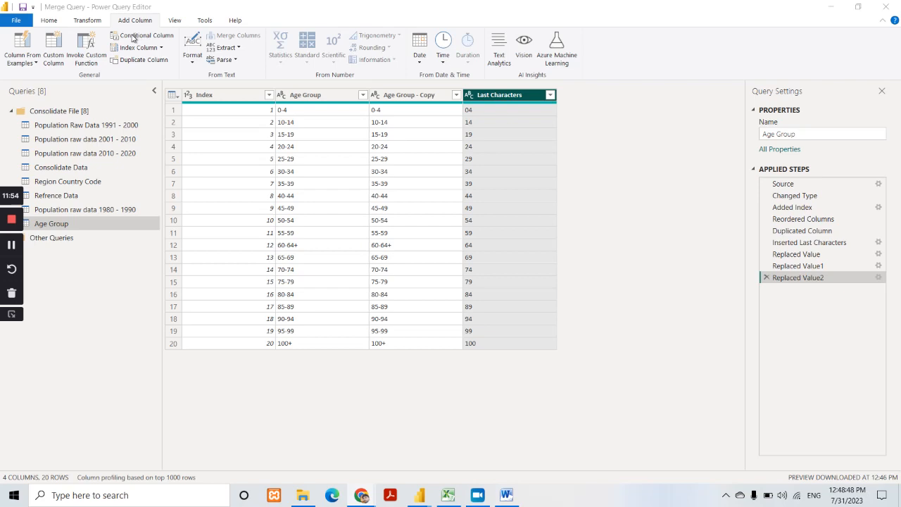
pyautogui.click(503, 94)
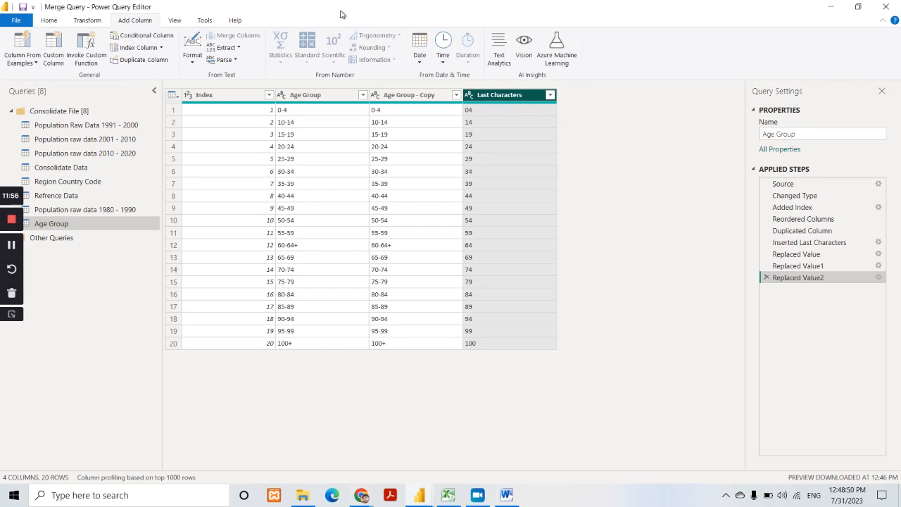
pyautogui.click(147, 37)
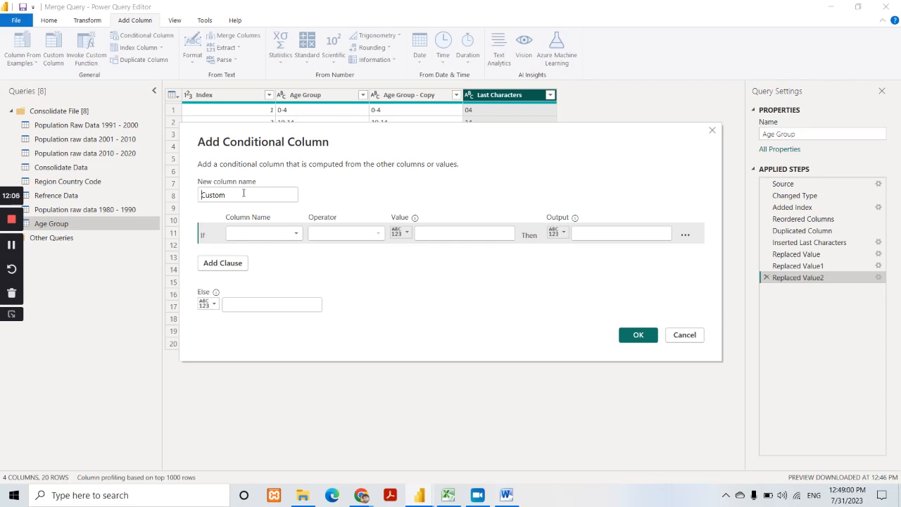
pyautogui.moveTo(244, 194); pyautogui.dragTo(193, 208)
pyautogui.write('Age')
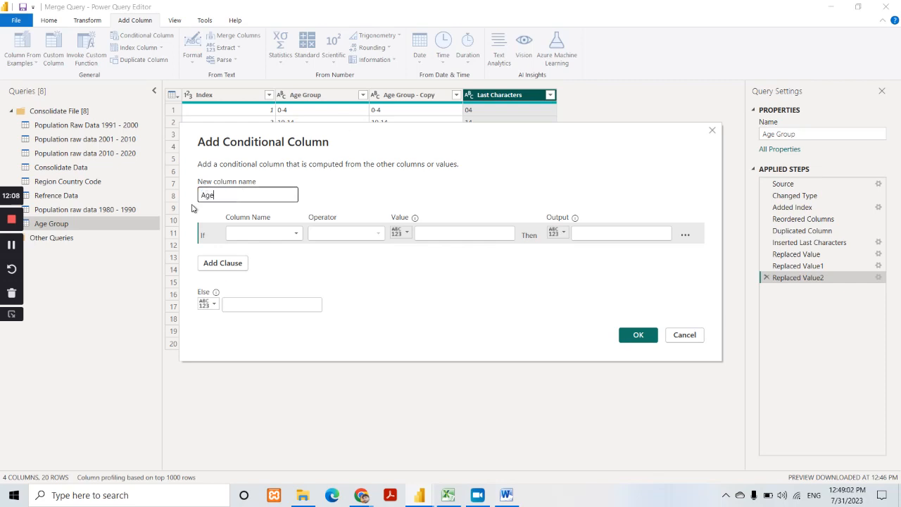
pyautogui.write(' Limit')
pyautogui.moveTo(511, 137); pyautogui.dragTo(510, 180)
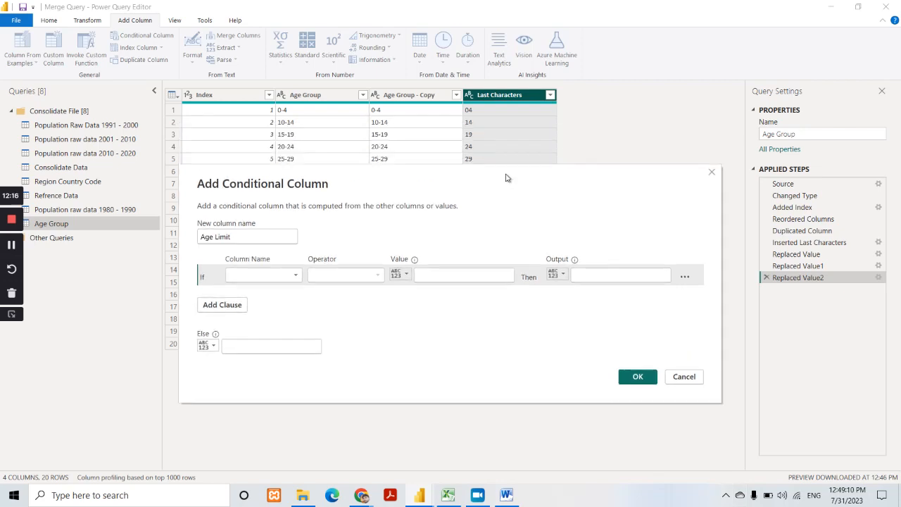
# Step: Capture the table and conditional column dialog, frame the Last Characters header and values in red, and discard both the capture and the dialog
pyautogui.click(726, 498)
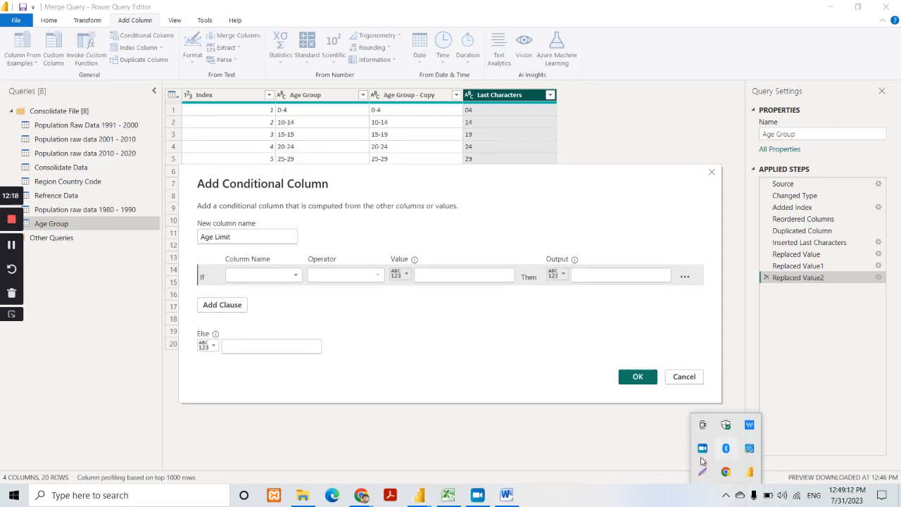
pyautogui.click(702, 472)
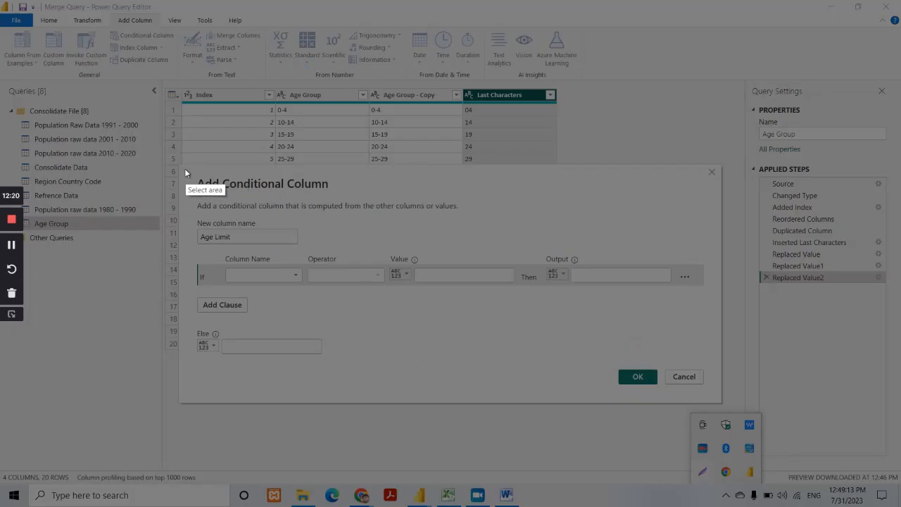
pyautogui.moveTo(182, 164); pyautogui.dragTo(733, 408)
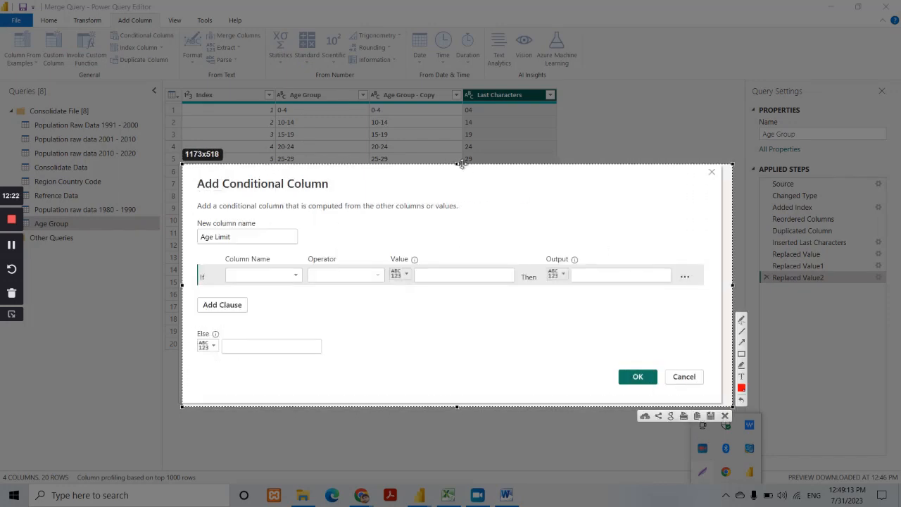
pyautogui.moveTo(458, 164); pyautogui.dragTo(452, 83)
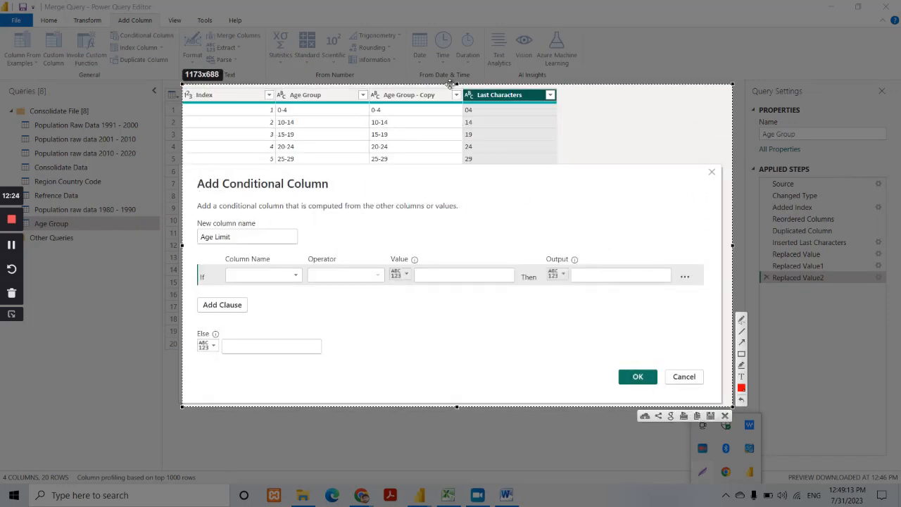
pyautogui.click(742, 354)
pyautogui.moveTo(457, 85); pyautogui.dragTo(557, 107)
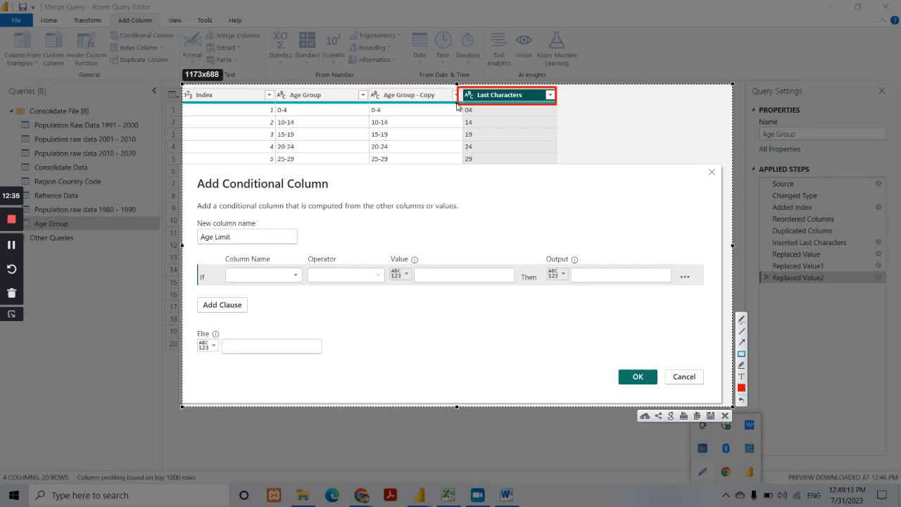
pyautogui.moveTo(456, 103)
pyautogui.mouseDown()
pyautogui.moveTo(483, 158)
pyautogui.moveTo(556, 167)
pyautogui.mouseUp()
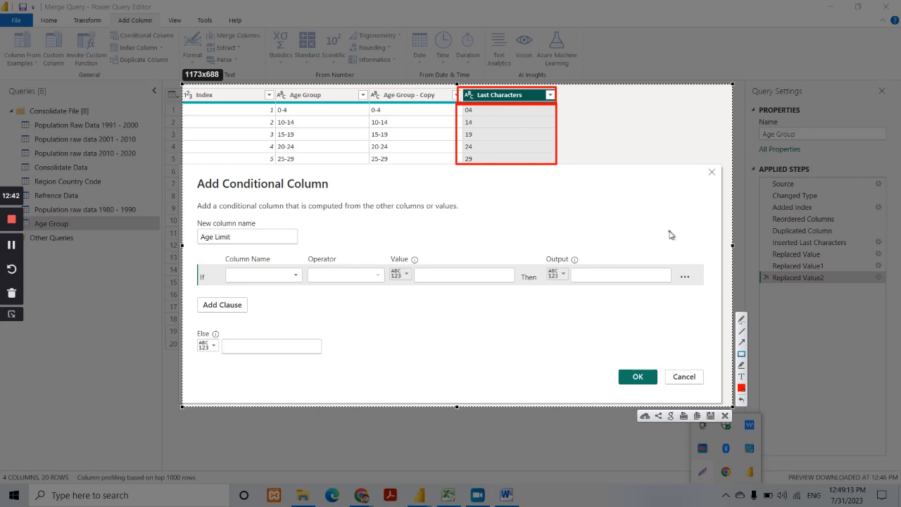
pyautogui.press('Escape')
pyautogui.click(712, 172)
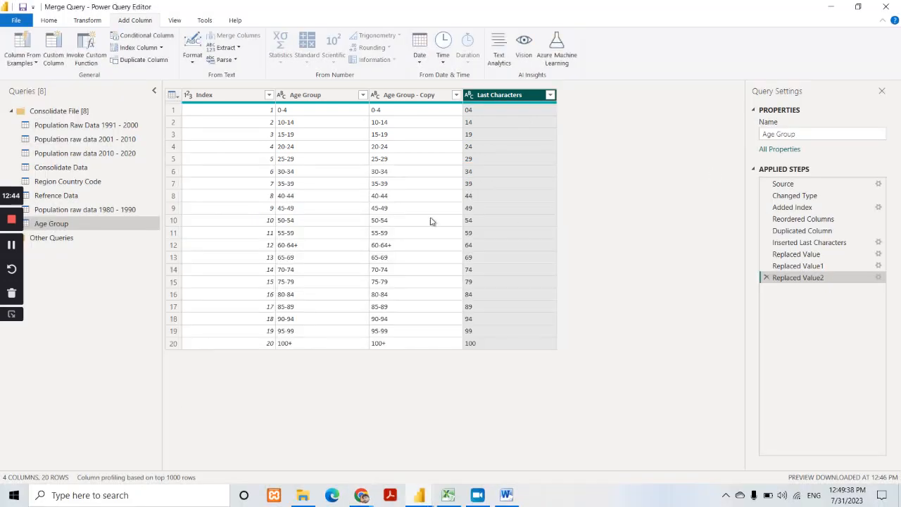
# Step: Change the data type of the Last Characters column to Whole Number
pyautogui.click(470, 96)
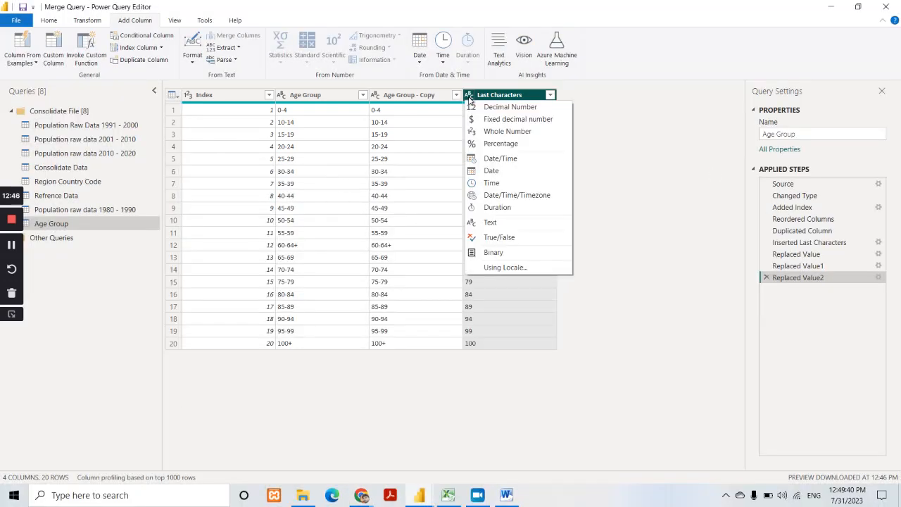
pyautogui.click(516, 132)
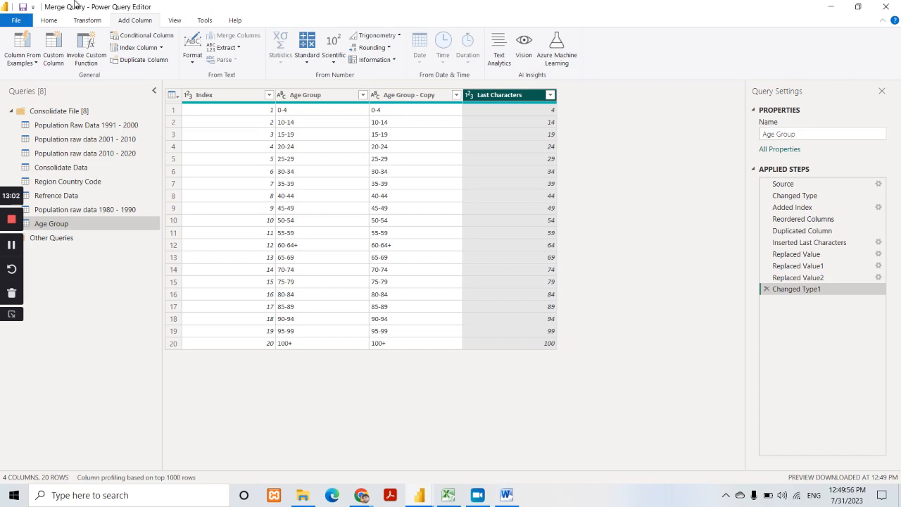
# Step: Start a new conditional column in the Age Group query and name it Age Limit
pyautogui.click(154, 40)
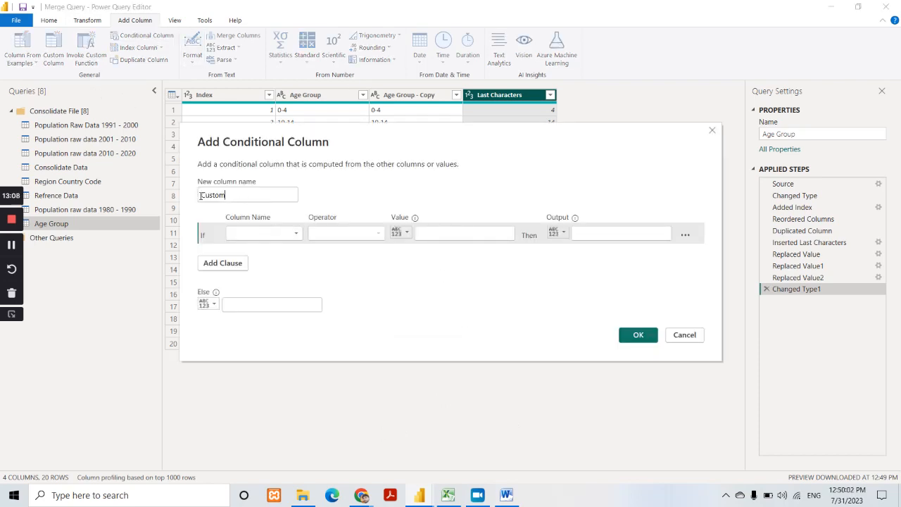
pyautogui.moveTo(247, 198); pyautogui.dragTo(175, 200)
pyautogui.write('Ag')
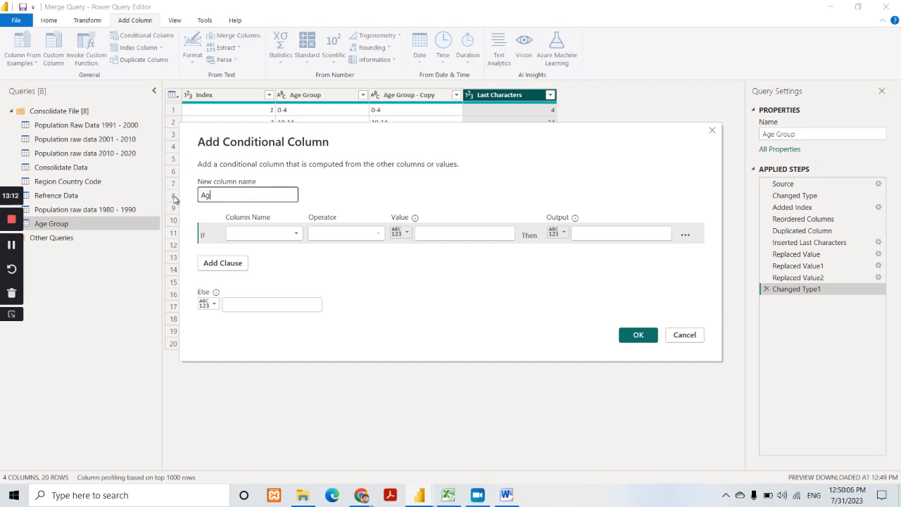
pyautogui.write('e Limit')
# Step: Define the first condition so that Last Characters less than or equal to 4 outputs Kids
pyautogui.click(262, 234)
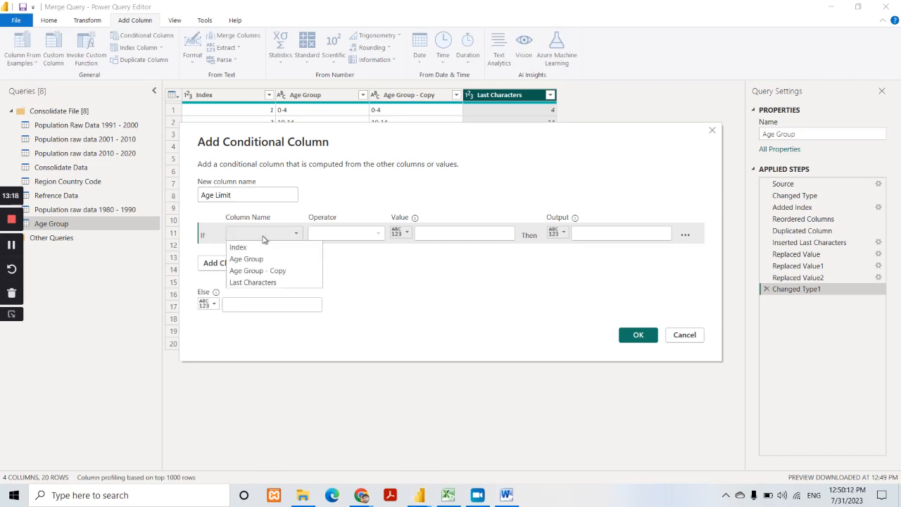
pyautogui.click(278, 282)
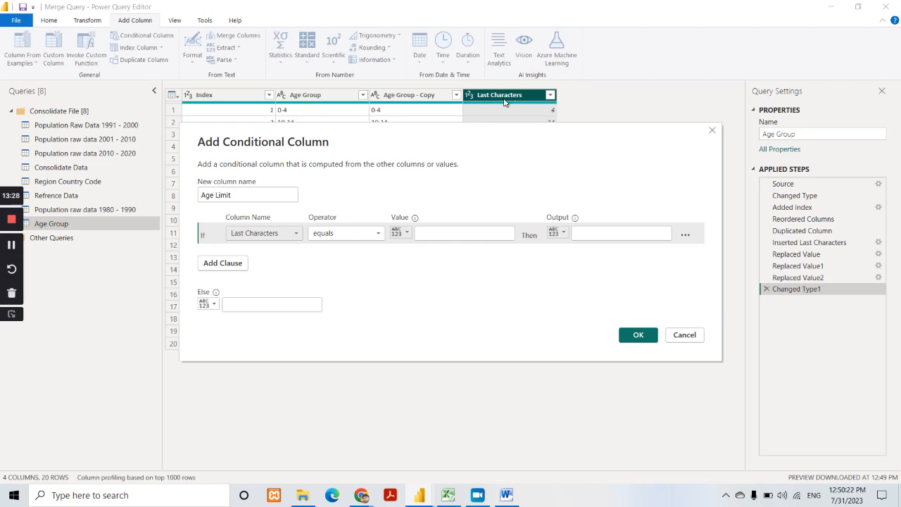
pyautogui.click(347, 234)
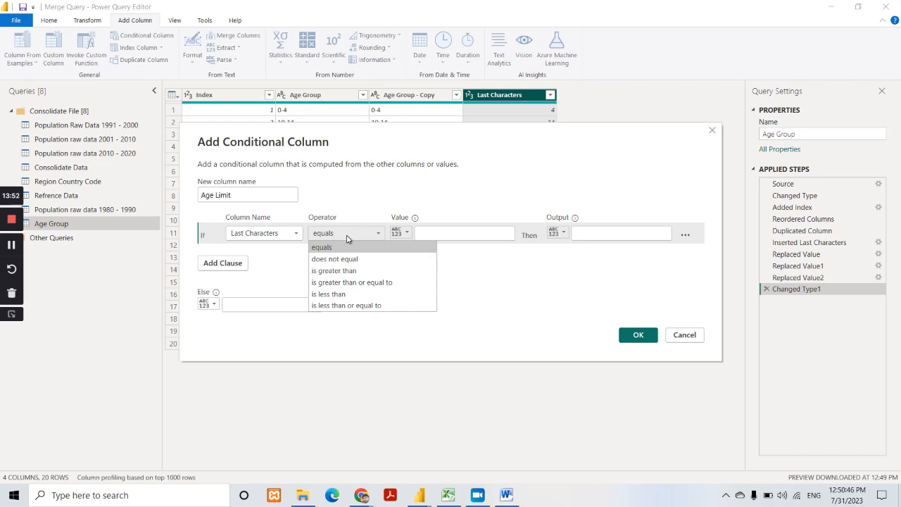
pyautogui.click(364, 312)
pyautogui.click(431, 234)
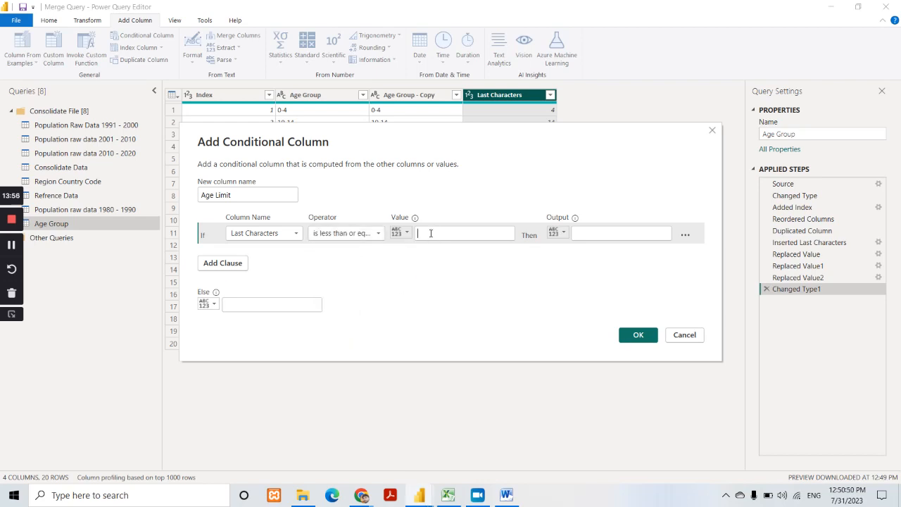
pyautogui.write('4')
pyautogui.click(602, 232)
pyautogui.write('Kids')
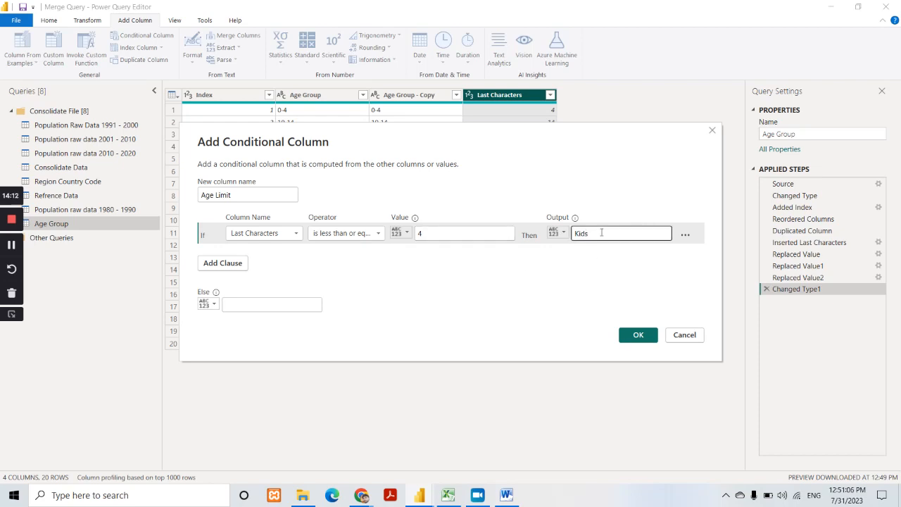
# Step: Add an else-if clause so that Last Characters less than or equal to 19 outputs Child
pyautogui.click(233, 262)
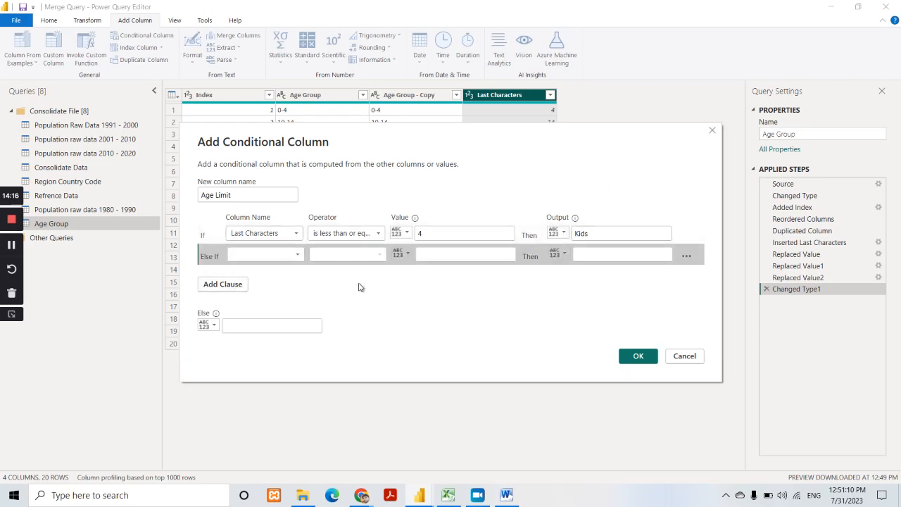
pyautogui.click(262, 255)
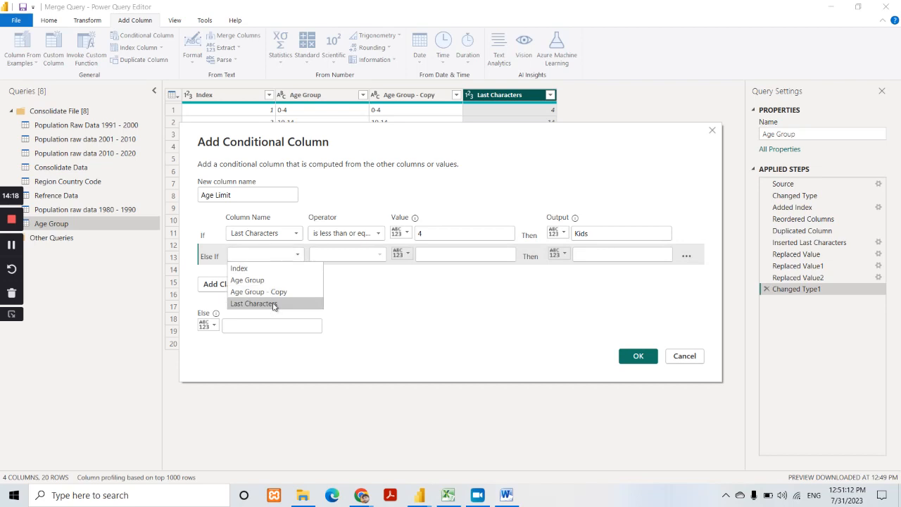
pyautogui.click(274, 306)
pyautogui.click(345, 254)
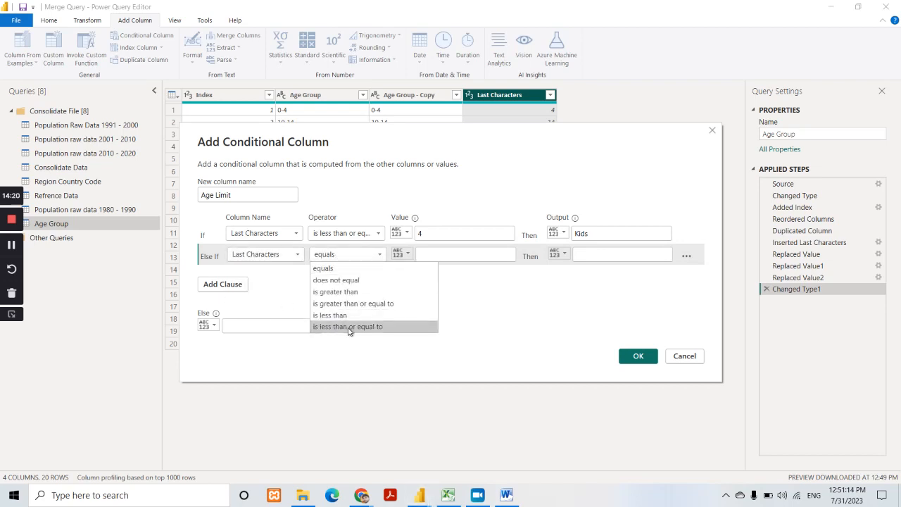
pyautogui.click(346, 328)
pyautogui.click(428, 257)
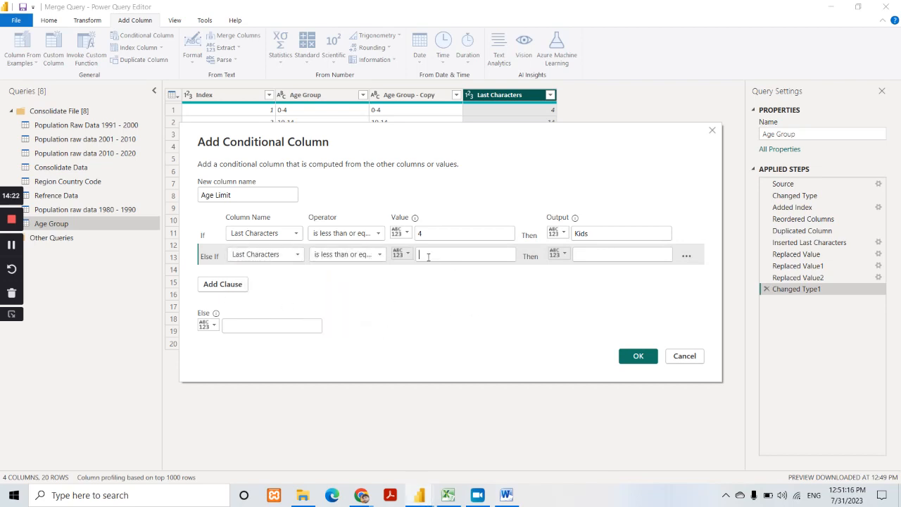
pyautogui.write('19')
pyautogui.click(597, 252)
pyautogui.write('Child')
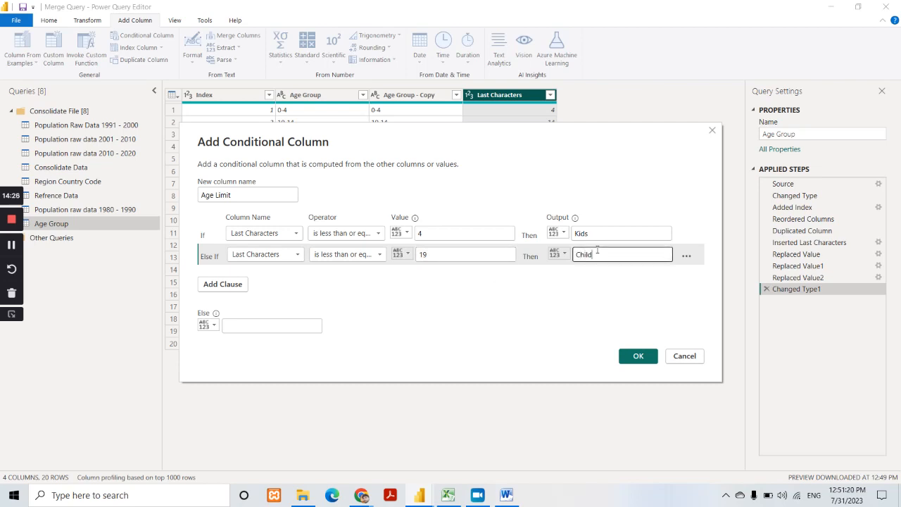
# Step: Add a third clause so that Last Characters less than or equal to 45 outputs Adult
pyautogui.click(224, 285)
pyautogui.click(266, 275)
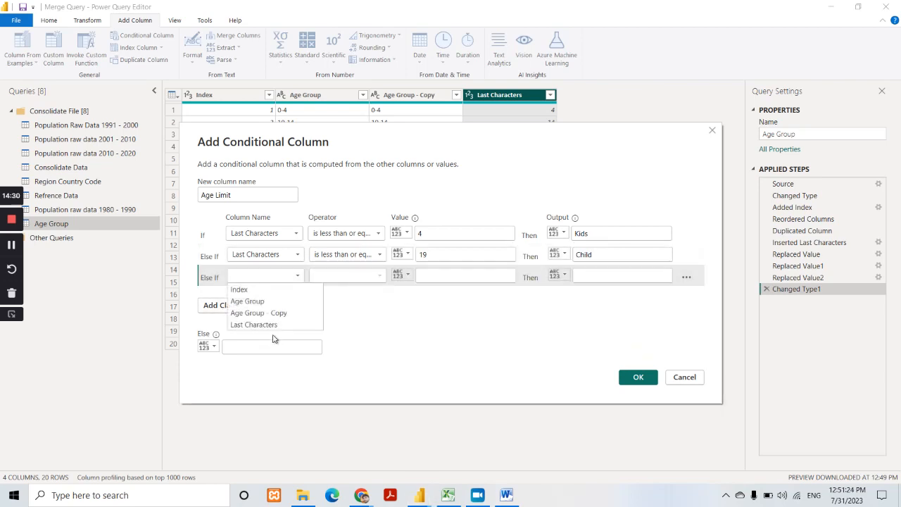
pyautogui.click(268, 324)
pyautogui.click(352, 275)
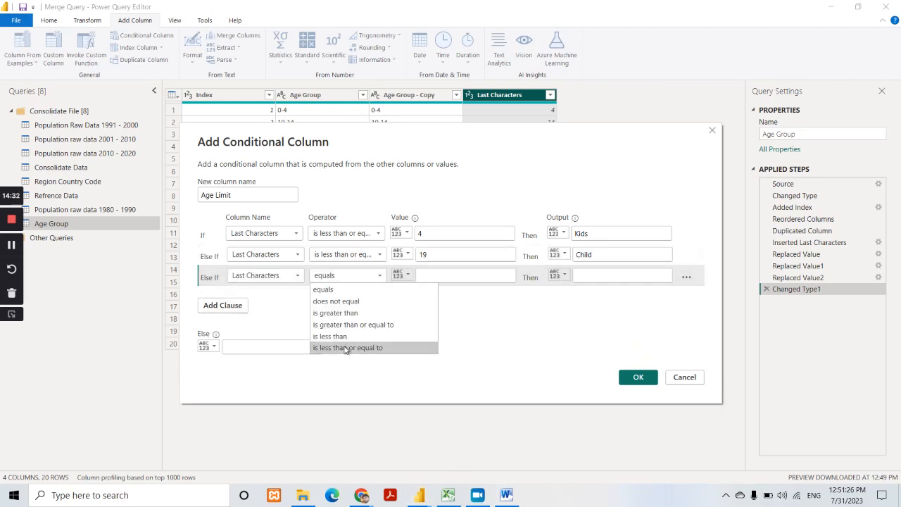
pyautogui.click(345, 346)
pyautogui.click(429, 276)
pyautogui.write('59')
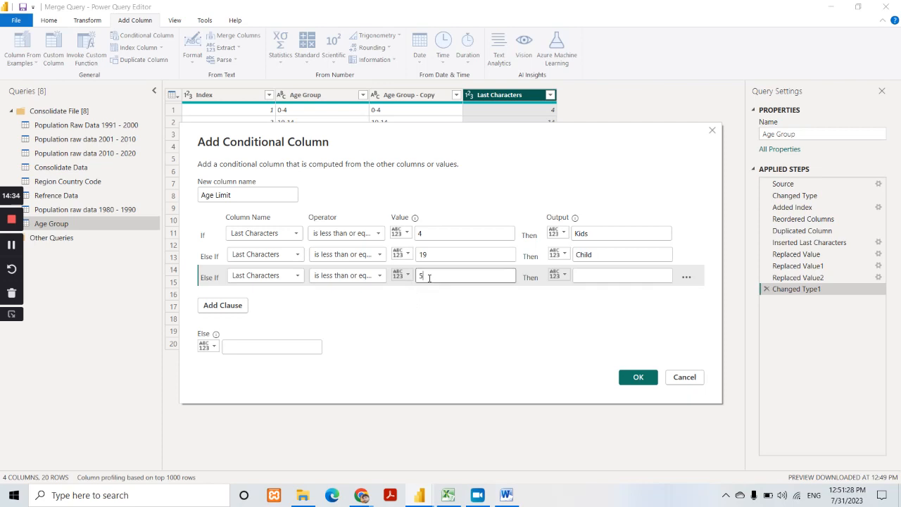
pyautogui.press('BackSpace')
pyautogui.press('BackSpace')
pyautogui.write('45')
pyautogui.click(582, 277)
pyautogui.write('Adult')
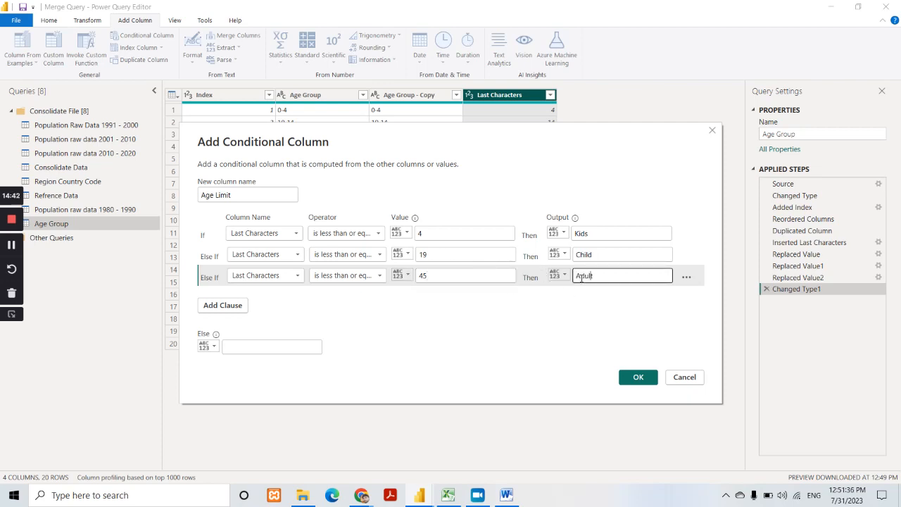
# Step: Add a fourth clause outputting Seniors for Last Characters less than or equal to 100, and create the conditional column
pyautogui.click(231, 307)
pyautogui.click(275, 298)
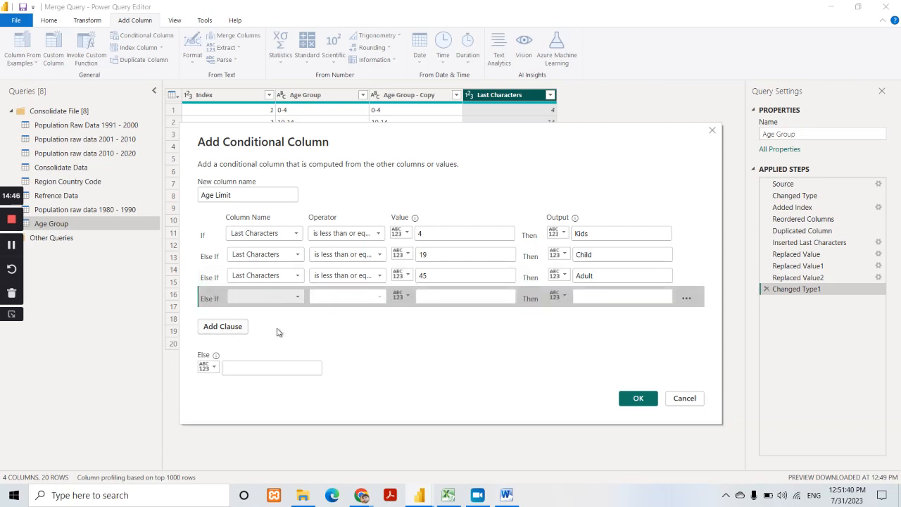
pyautogui.click(267, 347)
pyautogui.click(346, 297)
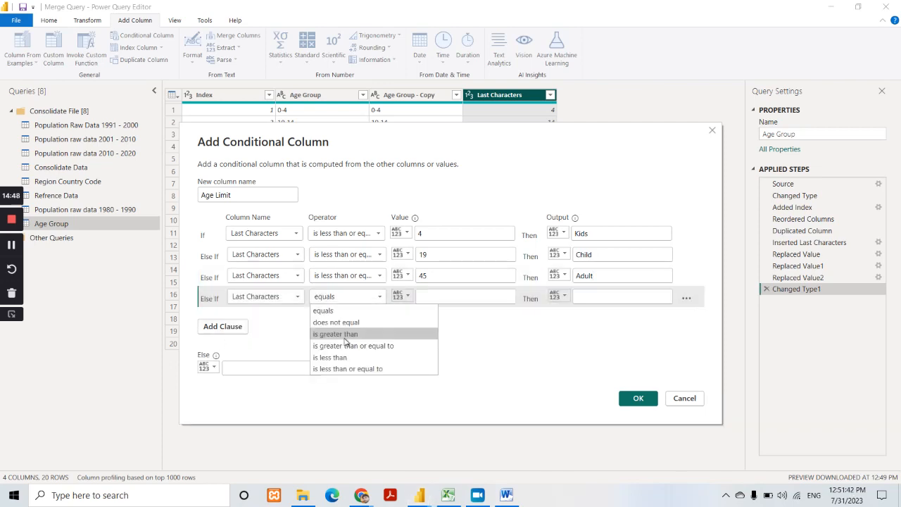
pyautogui.click(376, 369)
pyautogui.click(441, 298)
pyautogui.write('100')
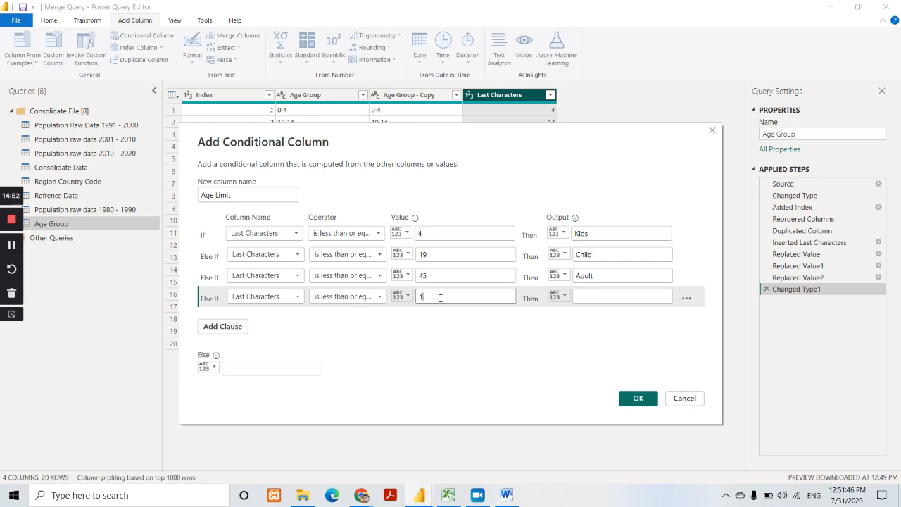
pyautogui.click(590, 300)
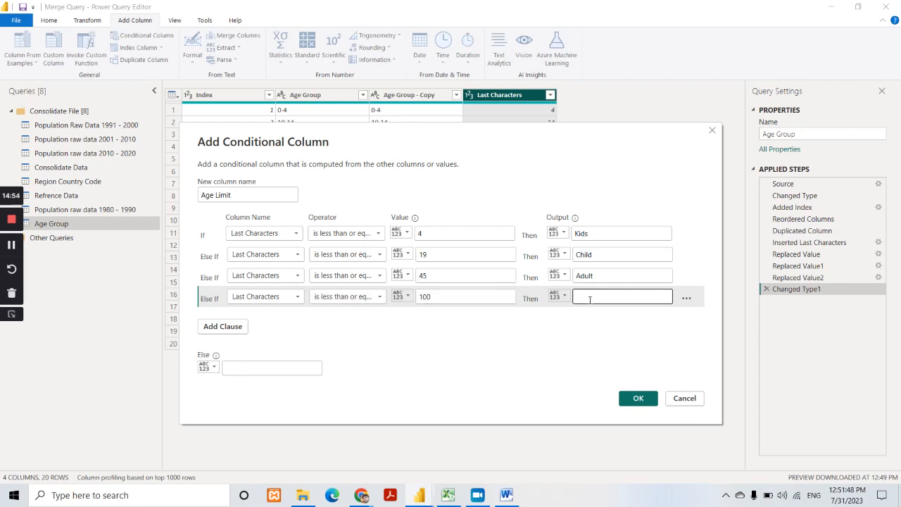
pyautogui.write('Seniors')
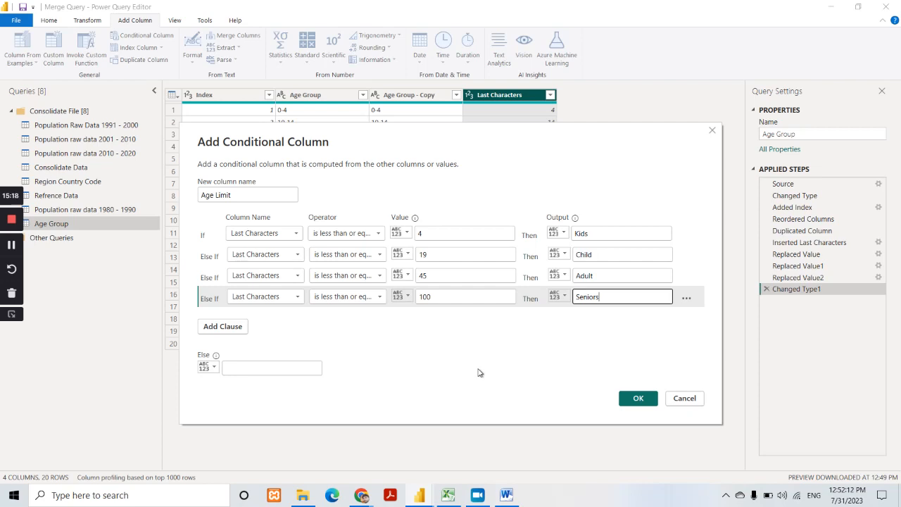
pyautogui.click(637, 398)
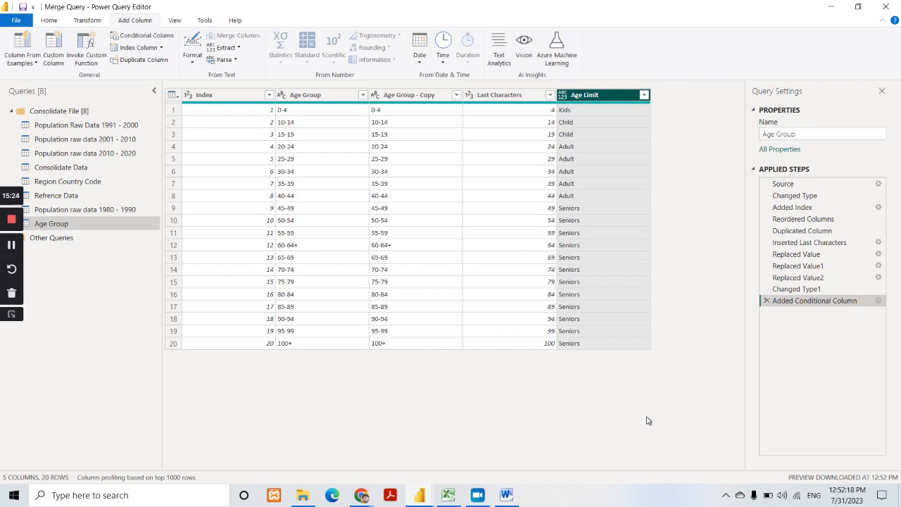
# Step: Capture the Last Characters and Age Limit columns, frame the Kids, Child, Adult and Seniors groups in red, and discard the capture
pyautogui.click(727, 496)
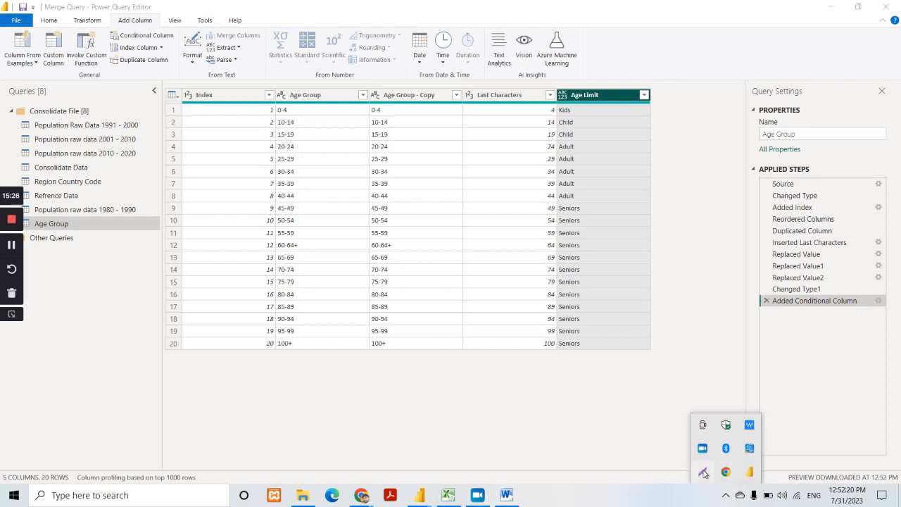
pyautogui.click(702, 472)
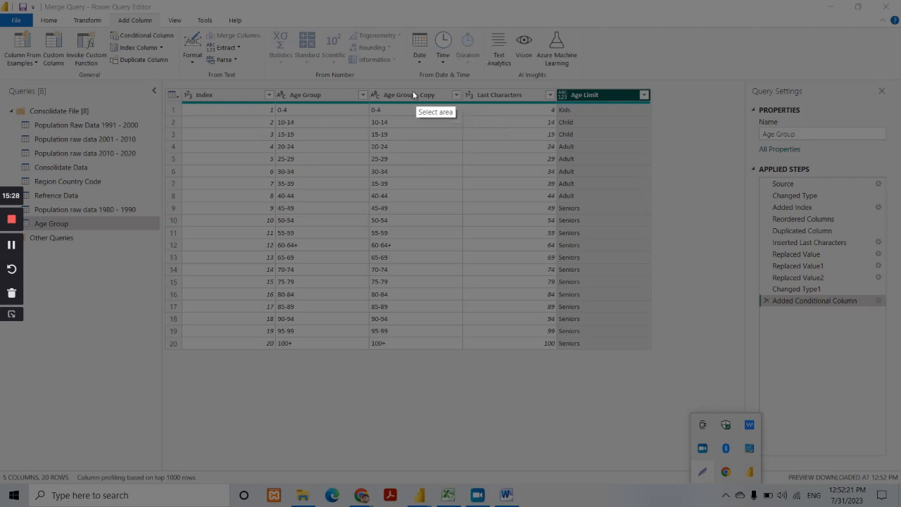
pyautogui.moveTo(440, 82); pyautogui.dragTo(686, 363)
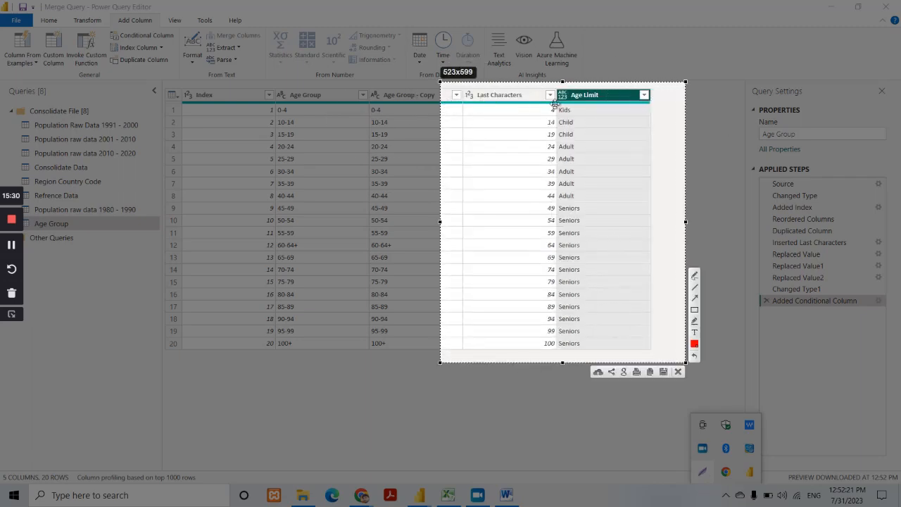
pyautogui.click(694, 311)
pyautogui.moveTo(529, 104); pyautogui.dragTo(589, 116)
pyautogui.moveTo(532, 117)
pyautogui.mouseDown()
pyautogui.moveTo(586, 131)
pyautogui.moveTo(588, 140)
pyautogui.mouseUp()
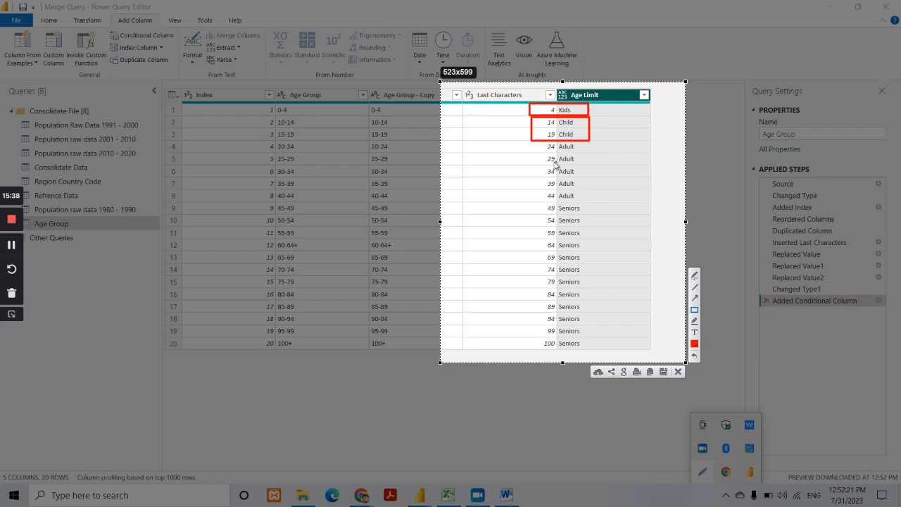
pyautogui.moveTo(534, 142)
pyautogui.mouseDown()
pyautogui.moveTo(541, 162)
pyautogui.moveTo(591, 202)
pyautogui.mouseUp()
pyautogui.moveTo(536, 208)
pyautogui.mouseDown()
pyautogui.moveTo(602, 362)
pyautogui.moveTo(597, 350)
pyautogui.mouseUp()
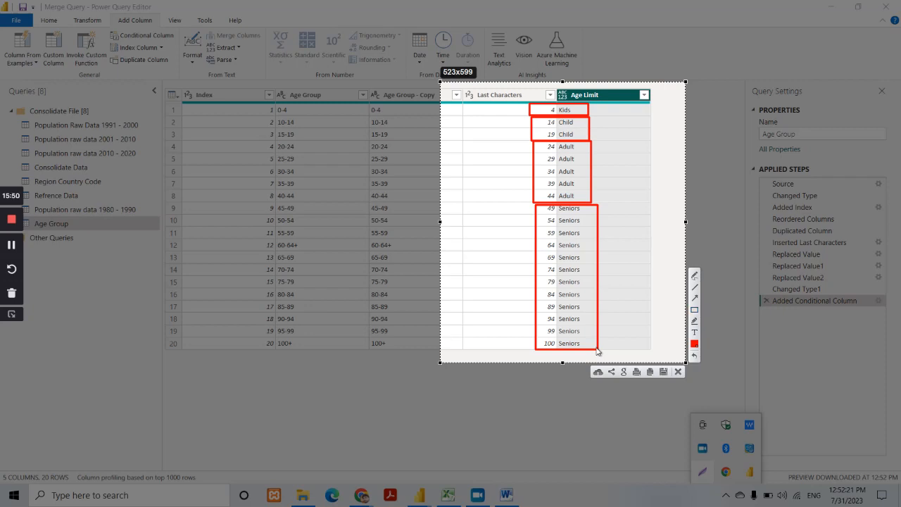
pyautogui.press('Escape')
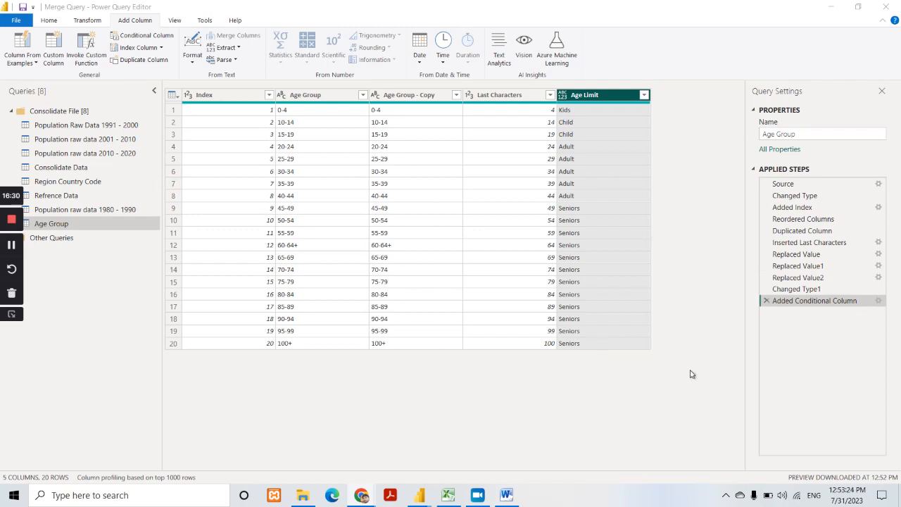
# Step: Capture the table from Age Group through Age Limit and frame the Age Group values and header in red
pyautogui.click(726, 495)
pyautogui.click(703, 472)
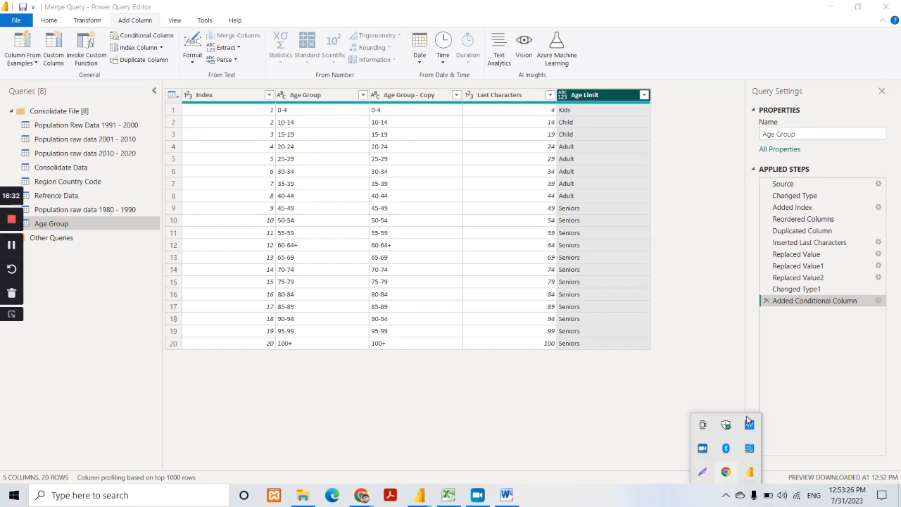
pyautogui.moveTo(262, 80); pyautogui.dragTo(668, 364)
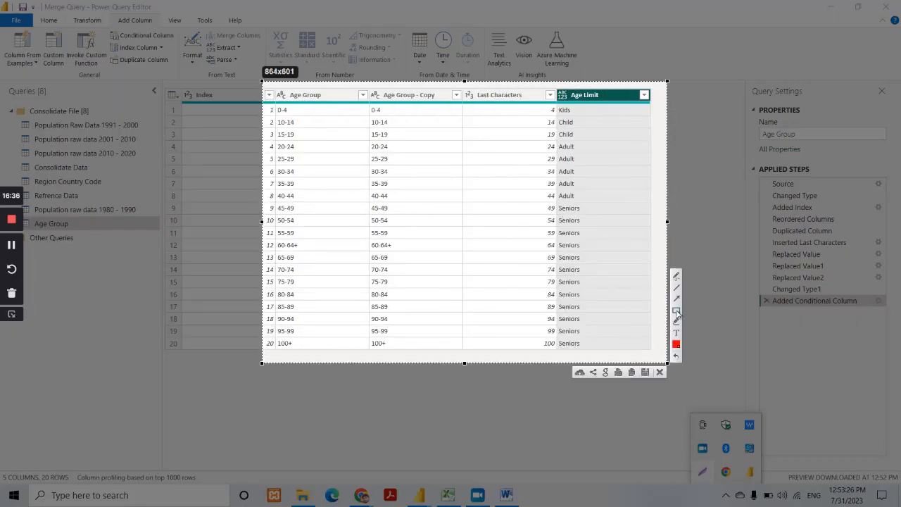
pyautogui.moveTo(274, 102); pyautogui.dragTo(315, 354)
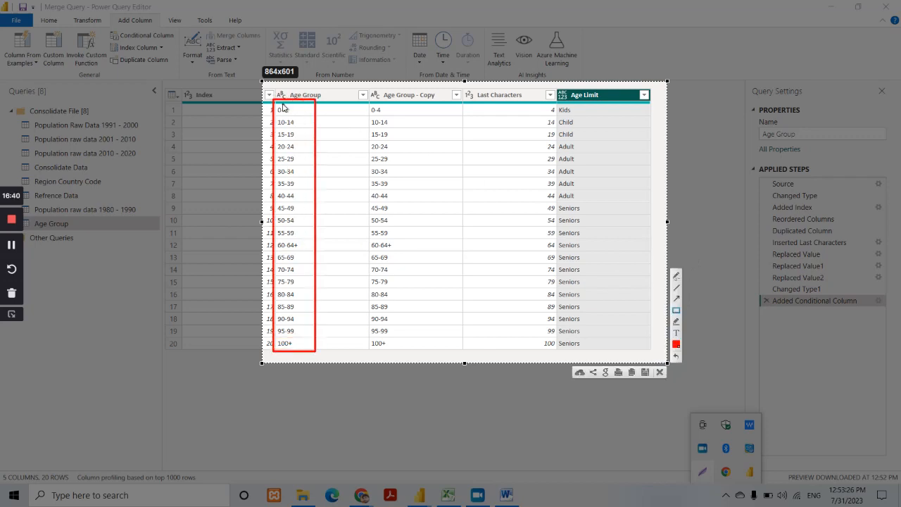
pyautogui.moveTo(274, 86); pyautogui.dragTo(326, 103)
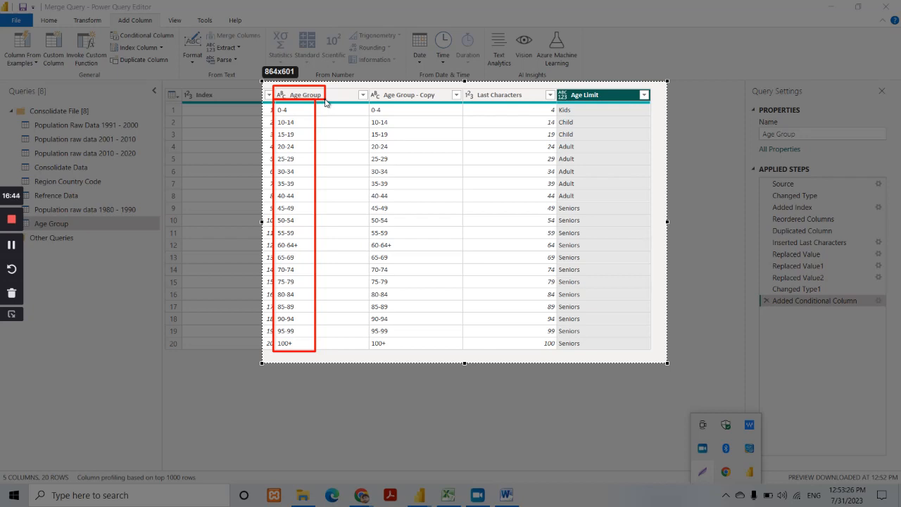
# Step: Frame the Age Group - Copy header and values, and the Last Characters column with its data type icon and values, in red
pyautogui.moveTo(326, 103); pyautogui.dragTo(466, 345)
pyautogui.moveTo(364, 89); pyautogui.dragTo(438, 104)
pyautogui.moveTo(365, 107); pyautogui.dragTo(411, 339)
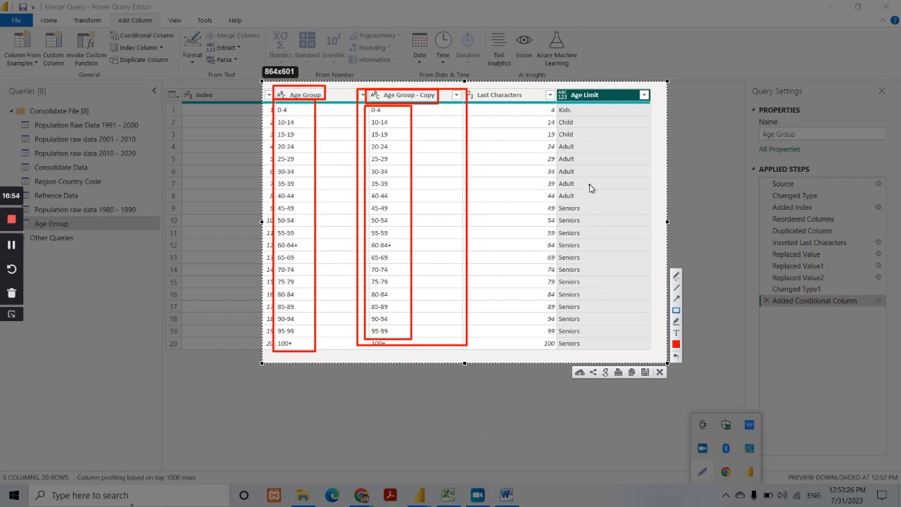
pyautogui.moveTo(454, 82)
pyautogui.mouseDown()
pyautogui.moveTo(560, 365)
pyautogui.moveTo(561, 350)
pyautogui.mouseUp()
pyautogui.moveTo(456, 87); pyautogui.dragTo(474, 106)
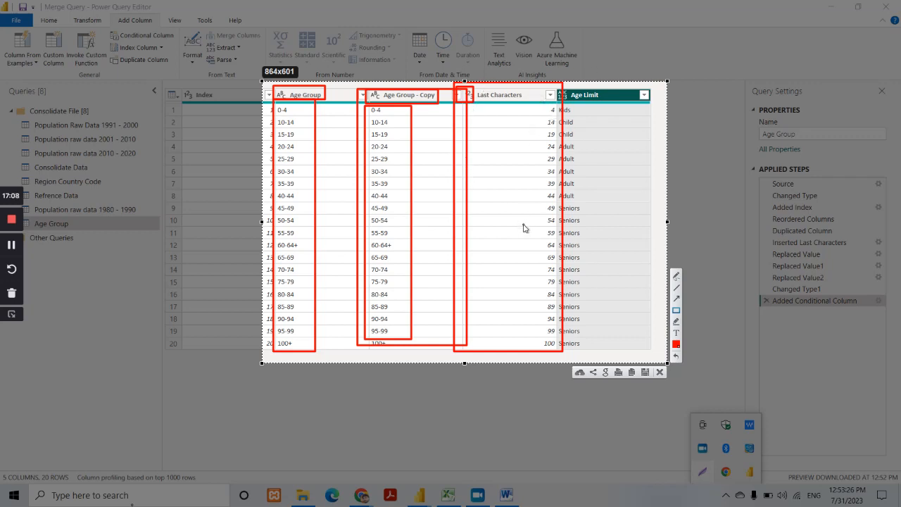
pyautogui.moveTo(529, 99); pyautogui.dragTo(563, 356)
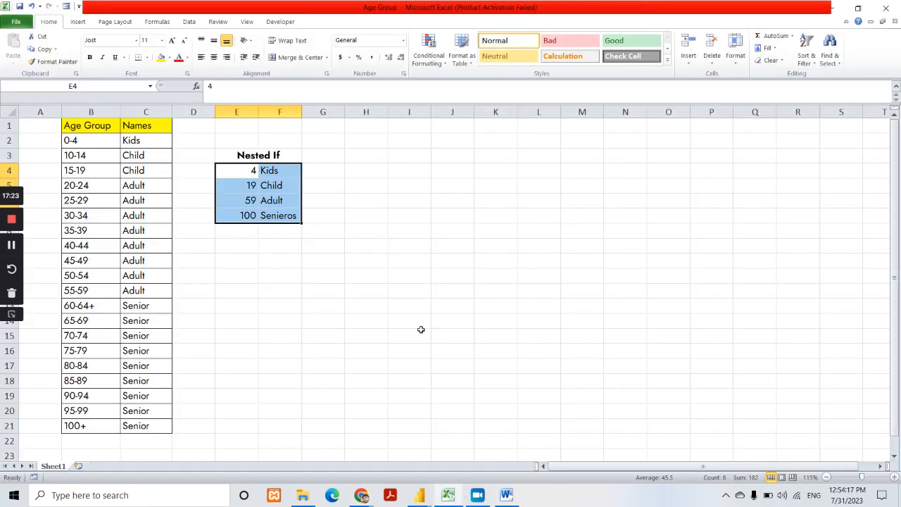
# Step: Switch to Excel, highlight the Nested If table of age limits and categories, and return to the Power Query Editor
pyautogui.click(451, 496)
pyautogui.click(381, 243)
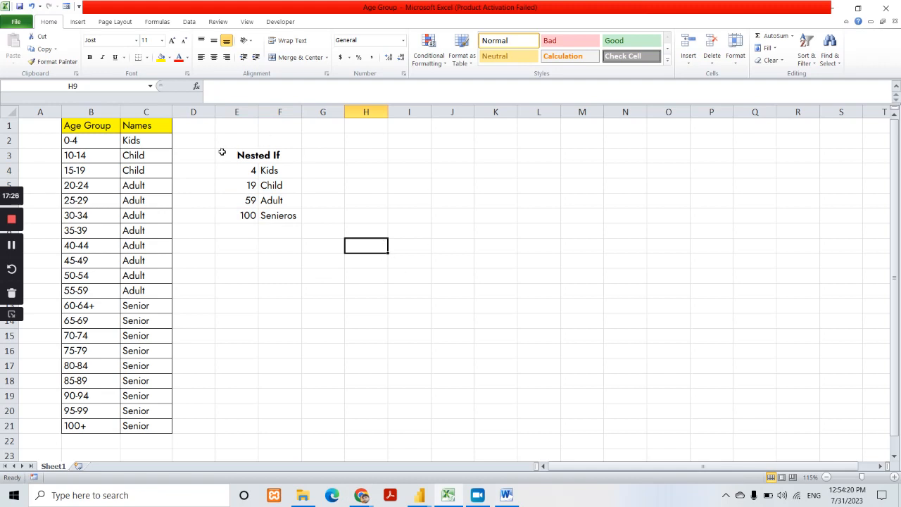
pyautogui.moveTo(224, 149); pyautogui.dragTo(288, 209)
pyautogui.click(377, 257)
pyautogui.click(447, 492)
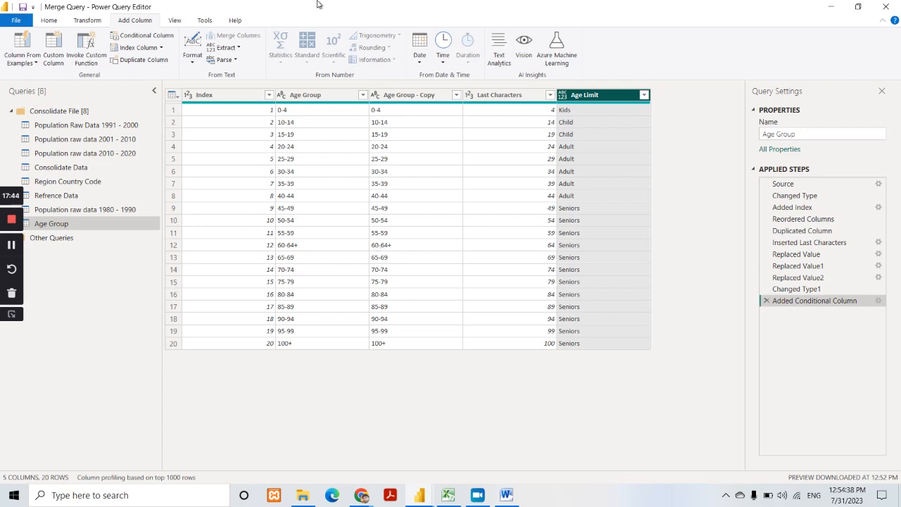
# Step: Open the Consolidate Data query and select its Total Hours column
pyautogui.click(69, 169)
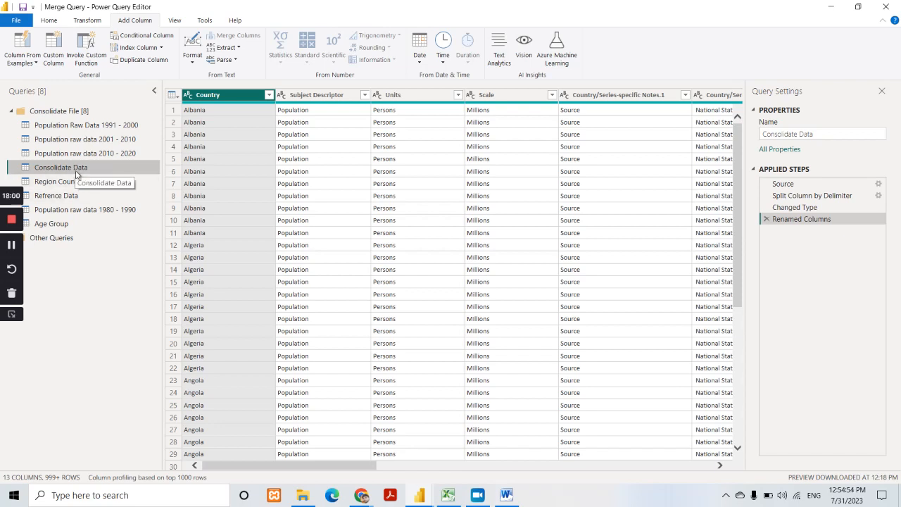
pyautogui.moveTo(356, 469); pyautogui.dragTo(709, 465)
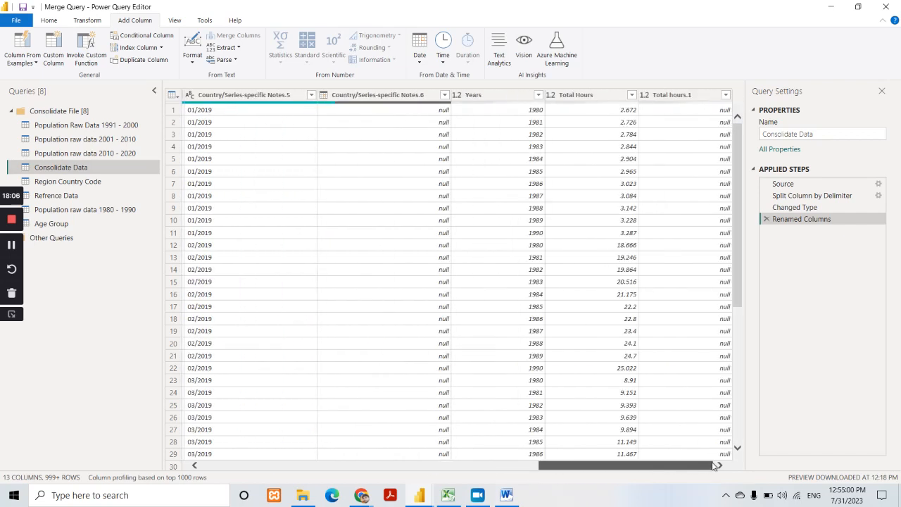
pyautogui.click(609, 99)
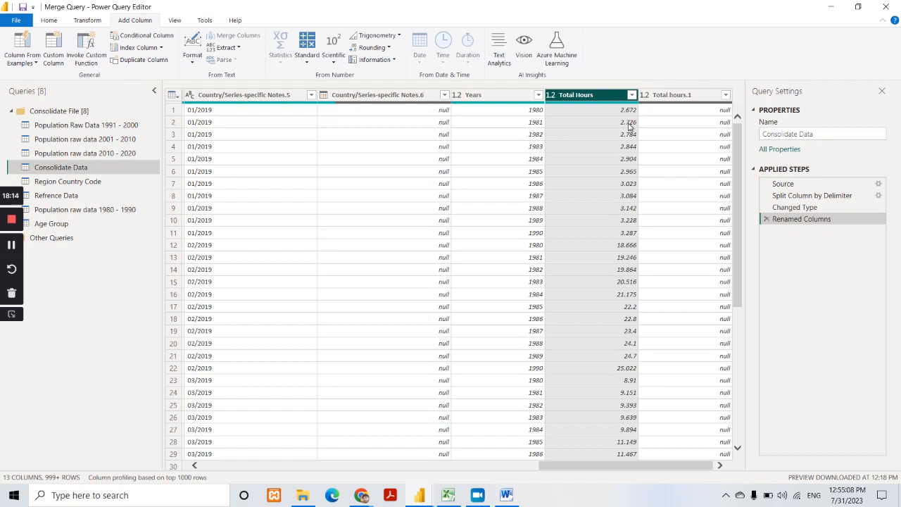
# Step: Capture the Total Hours column, frame its values in red, and discard the capture
pyautogui.click(726, 495)
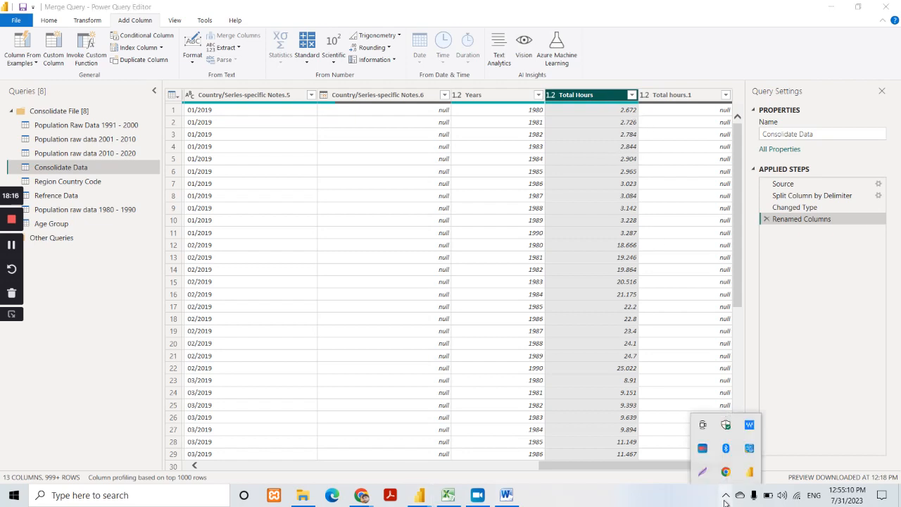
pyautogui.click(703, 471)
pyautogui.moveTo(532, 89)
pyautogui.mouseDown()
pyautogui.moveTo(644, 302)
pyautogui.moveTo(650, 449)
pyautogui.mouseUp()
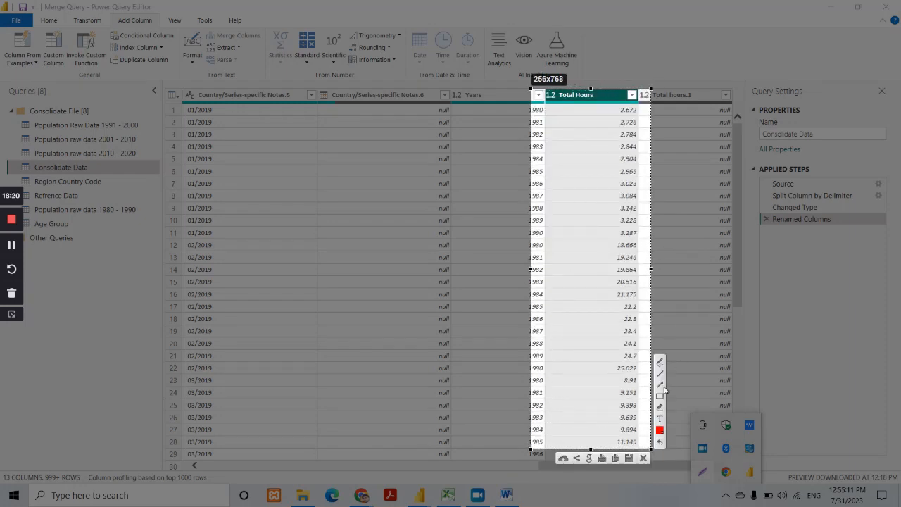
pyautogui.moveTo(597, 102)
pyautogui.mouseDown()
pyautogui.moveTo(645, 278)
pyautogui.moveTo(646, 444)
pyautogui.mouseUp()
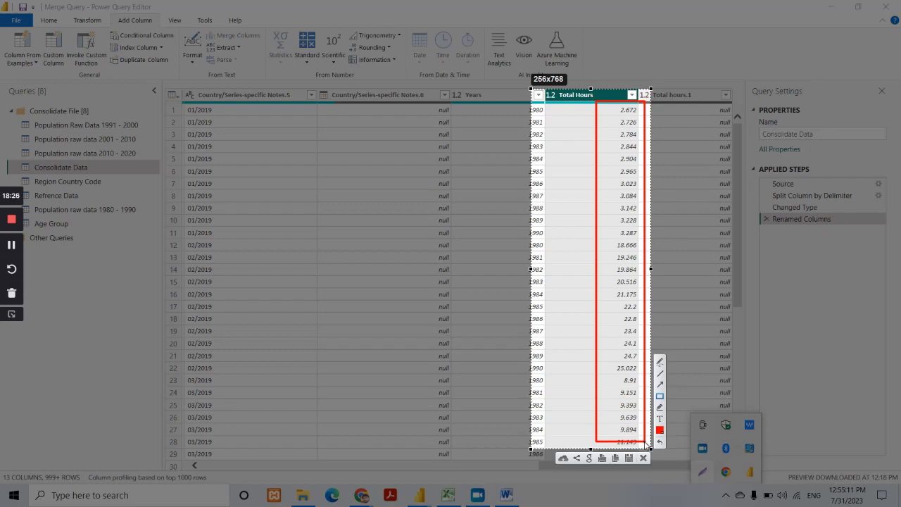
pyautogui.press('Escape')
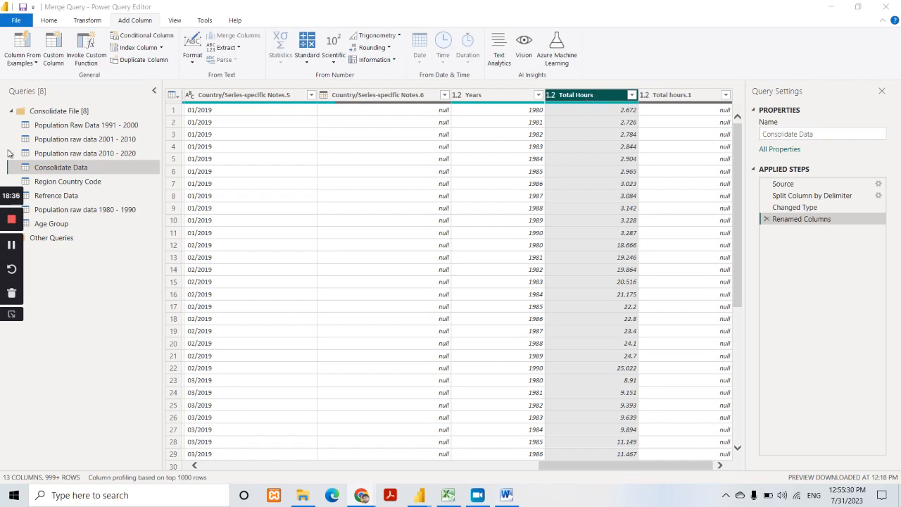
# Step: Add a column that multiplies the Total Hours values by 1000
pyautogui.click(310, 66)
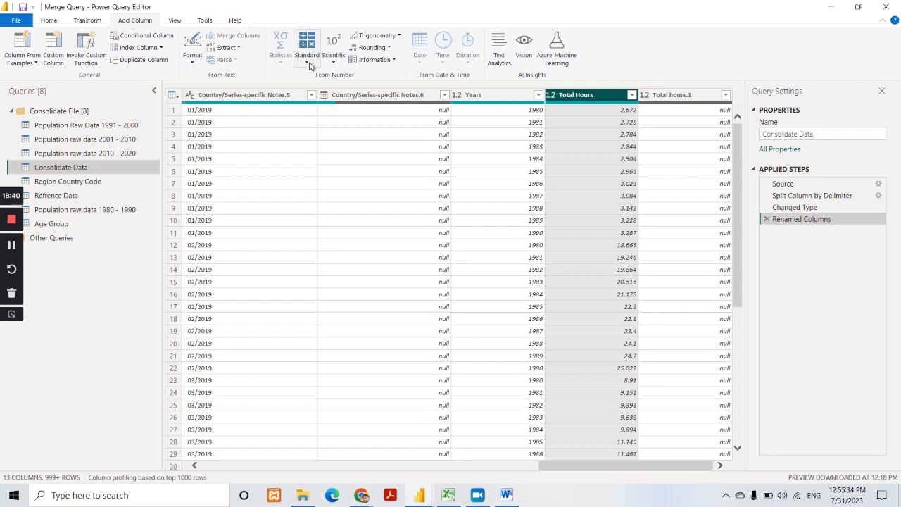
pyautogui.click(310, 66)
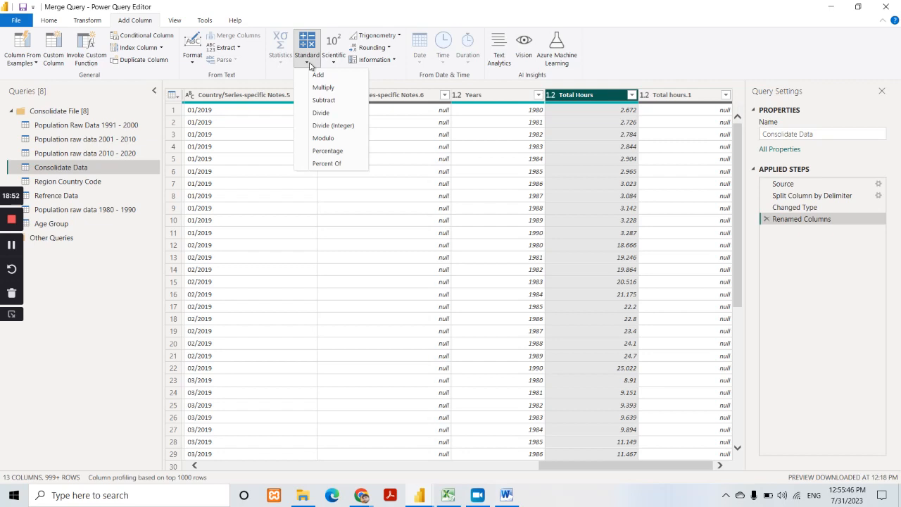
pyautogui.click(322, 88)
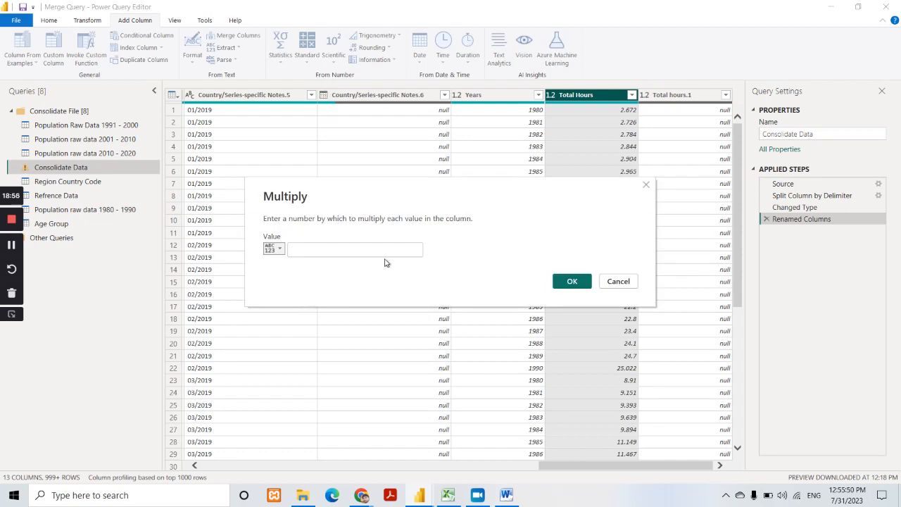
pyautogui.click(315, 252)
pyautogui.write('1000')
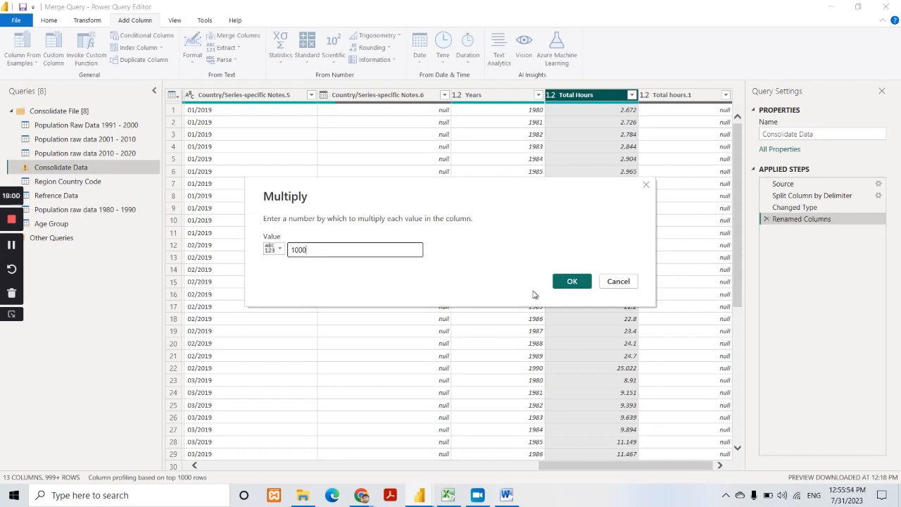
pyautogui.click(574, 282)
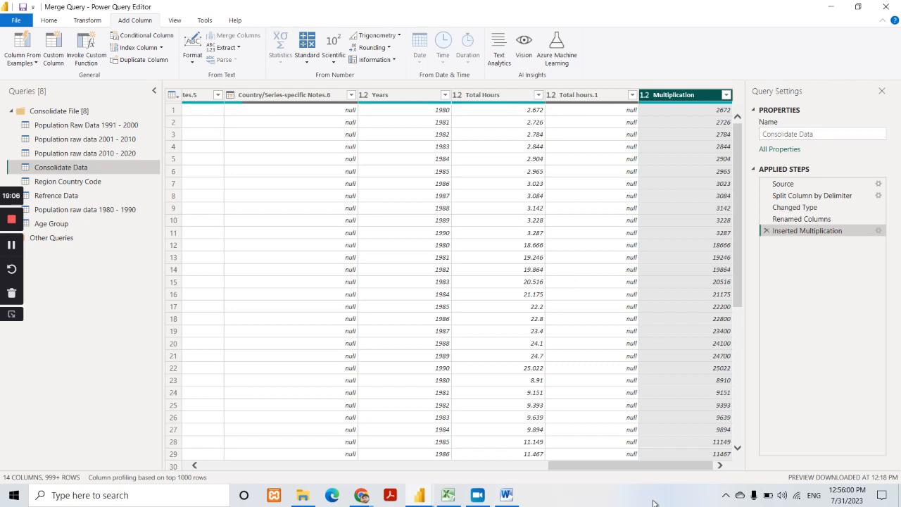
# Step: Capture the Total Hours through Multiplication columns, frame the Total Hours and Multiplication values in red, and discard the capture
pyautogui.click(697, 456)
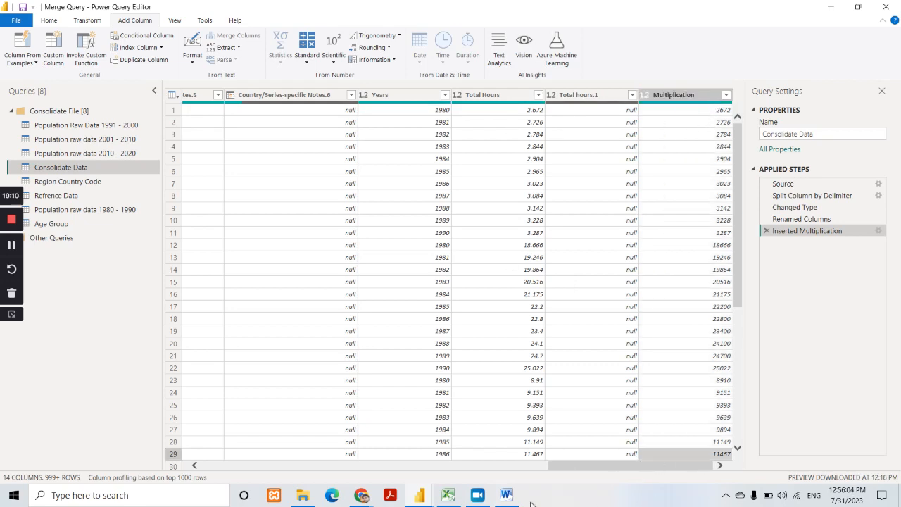
pyautogui.click(726, 495)
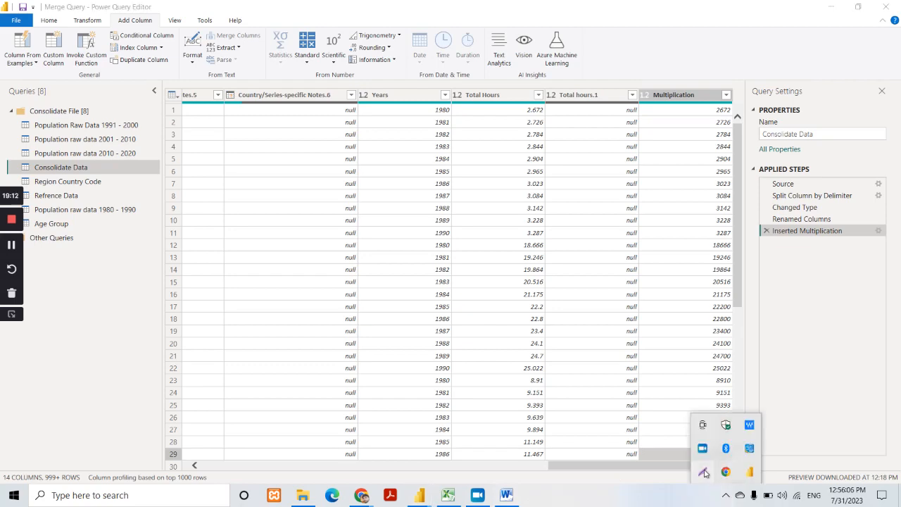
pyautogui.click(703, 472)
pyautogui.moveTo(445, 83)
pyautogui.mouseDown()
pyautogui.moveTo(644, 362)
pyautogui.moveTo(750, 423)
pyautogui.moveTo(737, 411)
pyautogui.mouseUp()
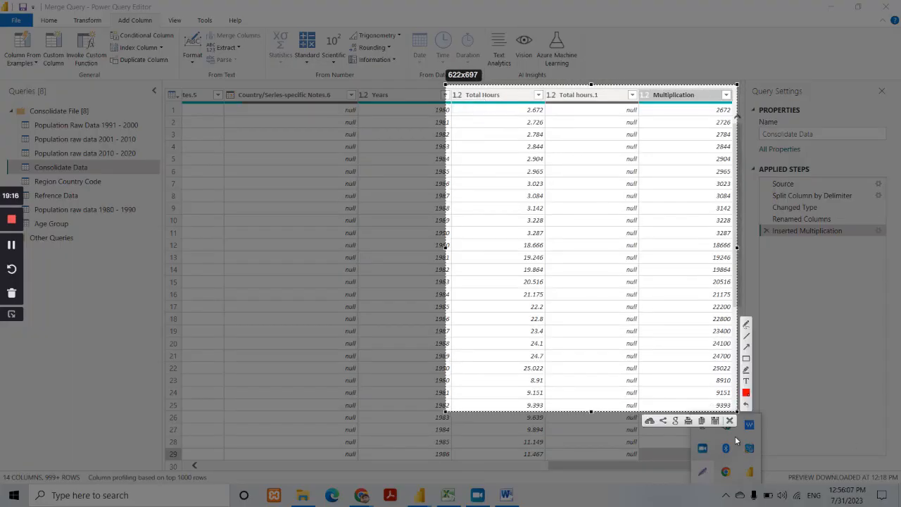
pyautogui.click(747, 358)
pyautogui.moveTo(493, 100)
pyautogui.mouseDown()
pyautogui.moveTo(521, 314)
pyautogui.moveTo(553, 409)
pyautogui.mouseUp()
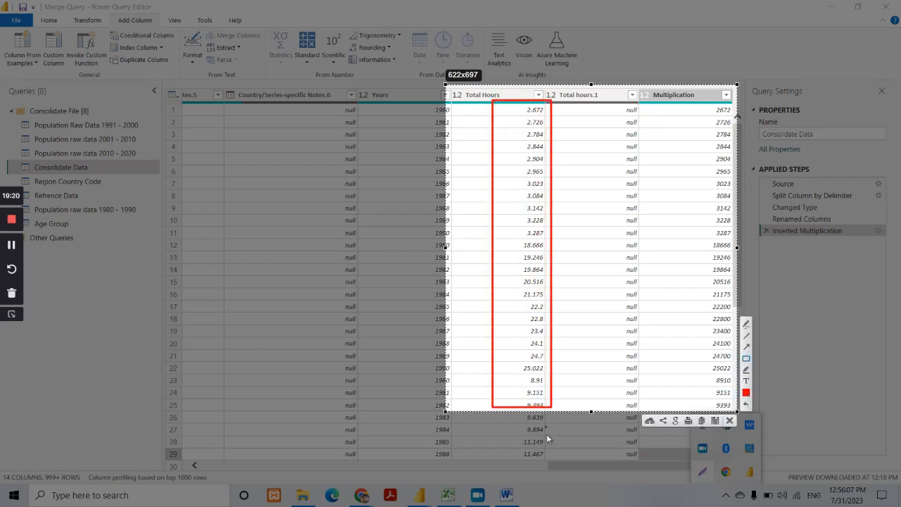
pyautogui.moveTo(667, 100); pyautogui.dragTo(737, 404)
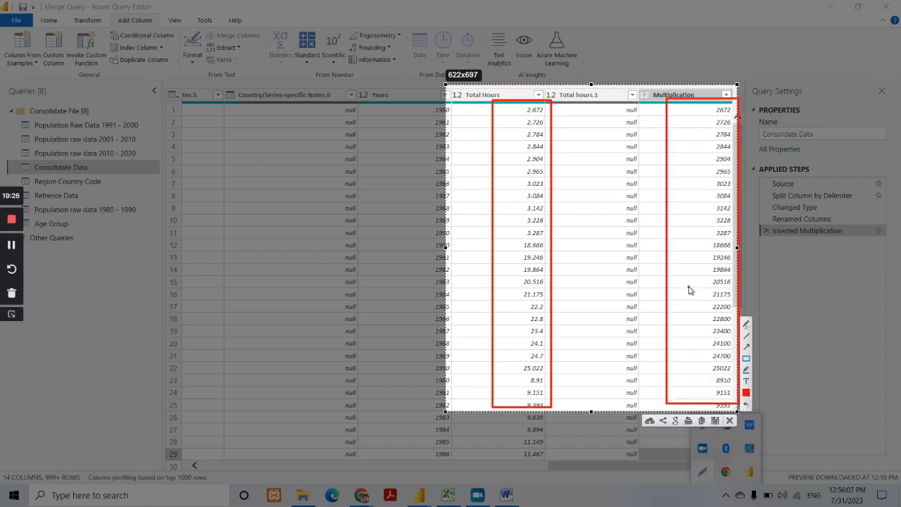
pyautogui.press('Escape')
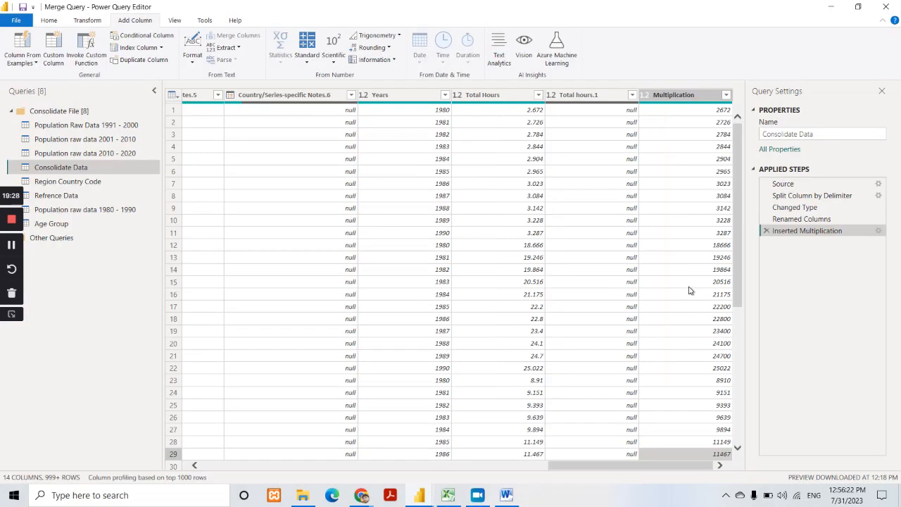
# Step: Add a column that subtracts 500 from the Multiplication values
pyautogui.click(696, 96)
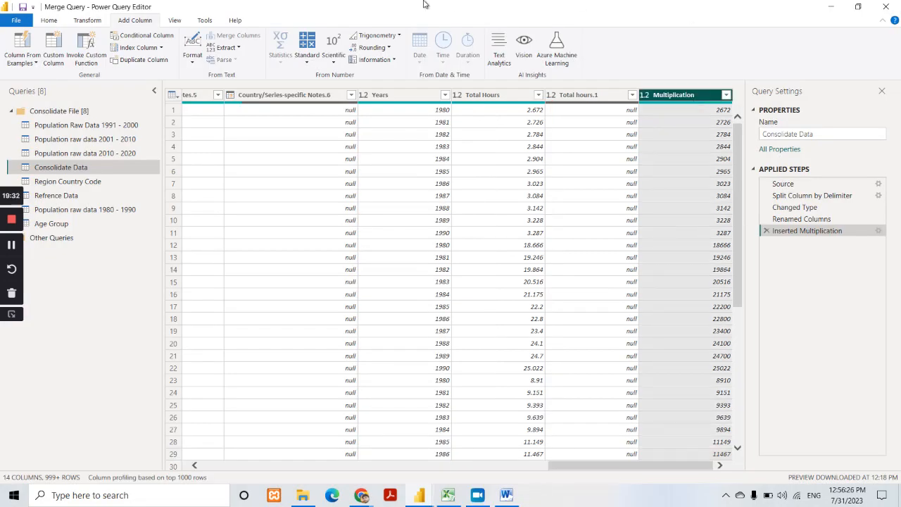
pyautogui.click(307, 62)
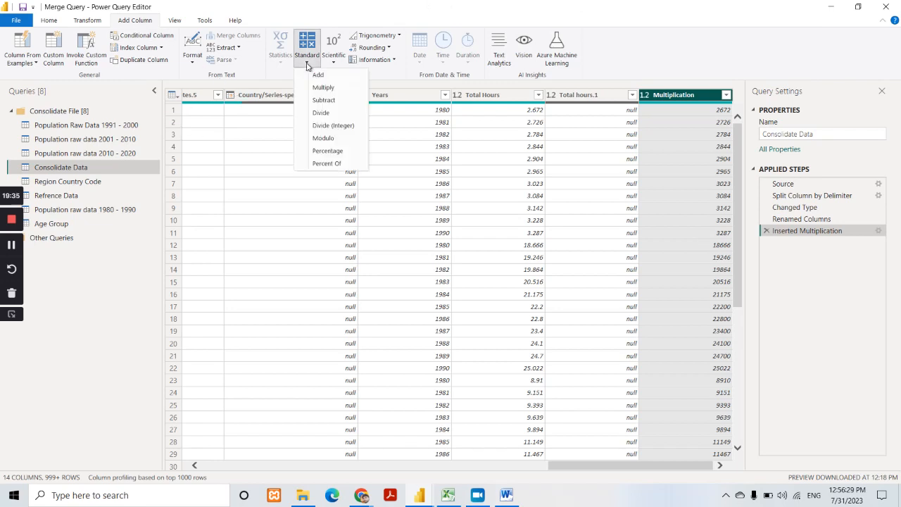
pyautogui.click(328, 104)
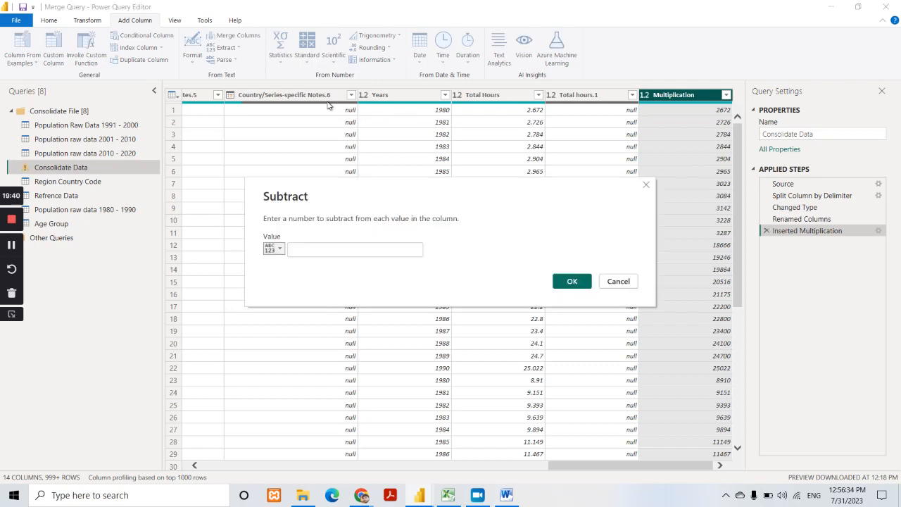
pyautogui.click(324, 251)
pyautogui.write('500')
pyautogui.click(568, 281)
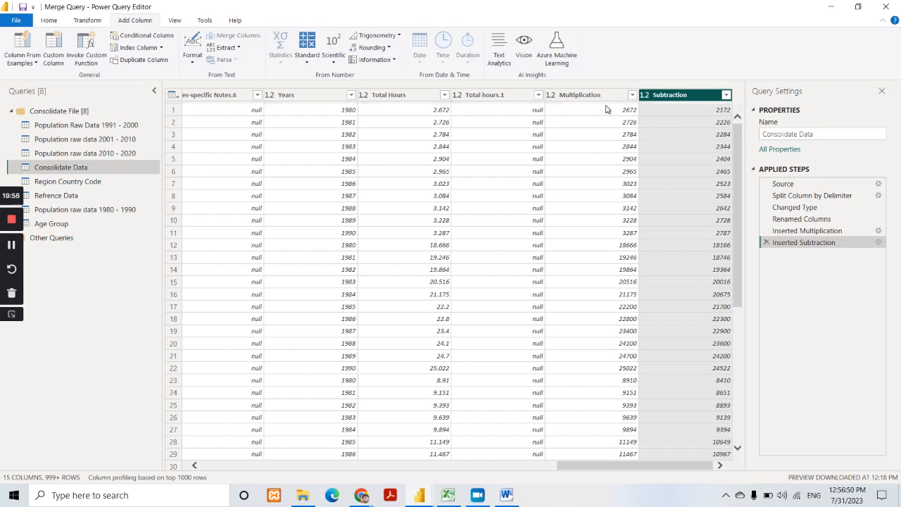
pyautogui.click(310, 62)
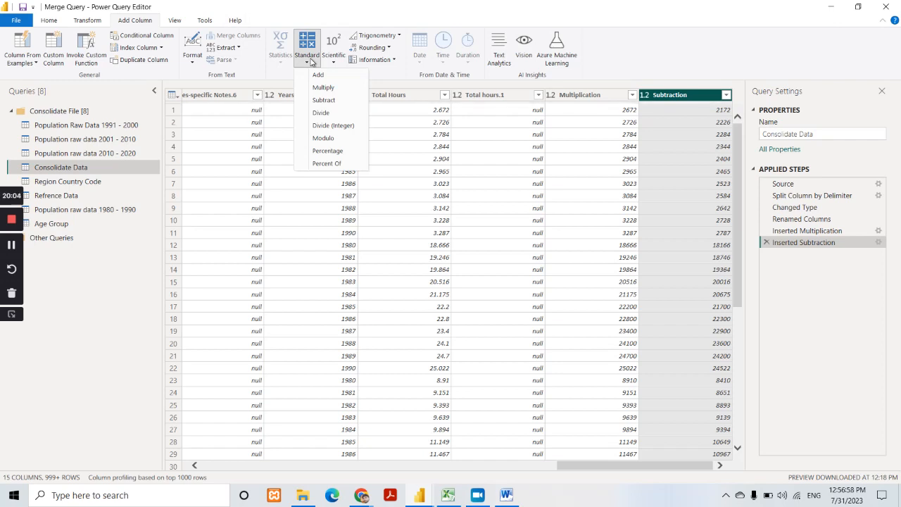
pyautogui.click(311, 62)
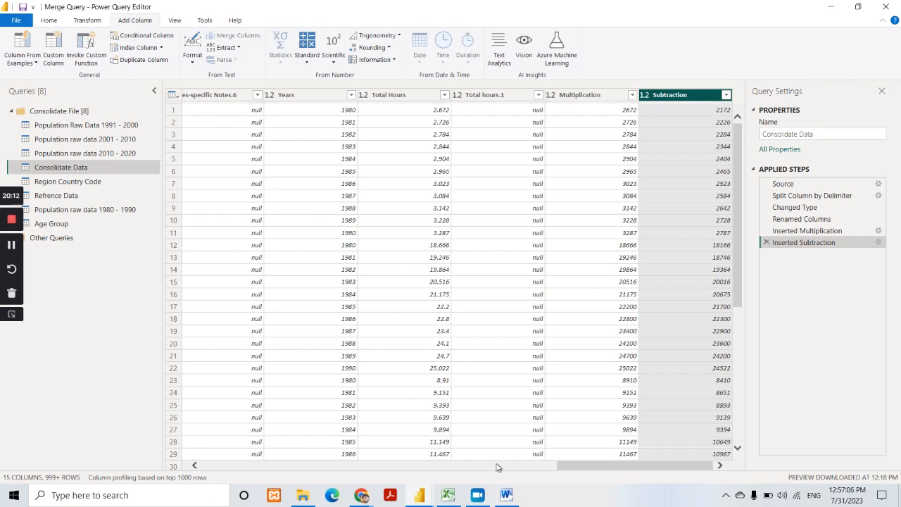
# Step: Switch to the Word topic list and make the lines "Power BI nested if" and "How to Import Data From excel" bold
pyautogui.click(506, 495)
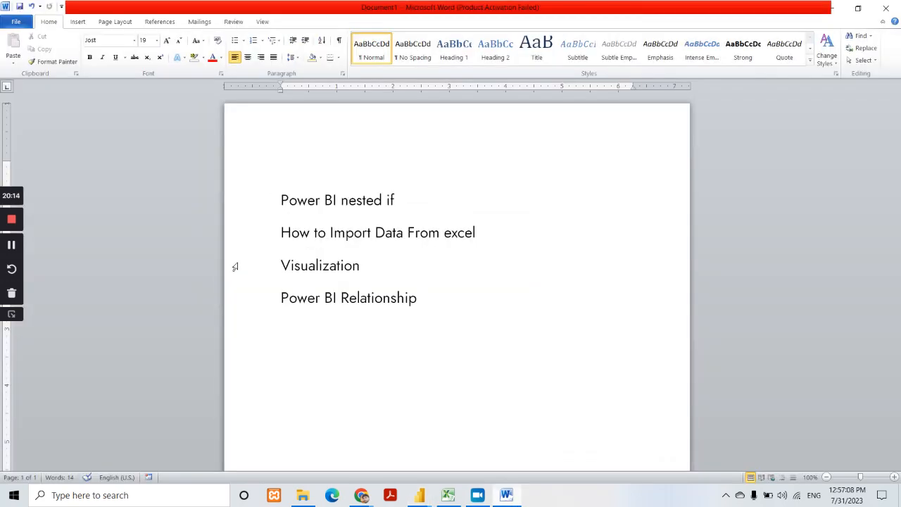
pyautogui.moveTo(398, 201); pyautogui.dragTo(277, 202)
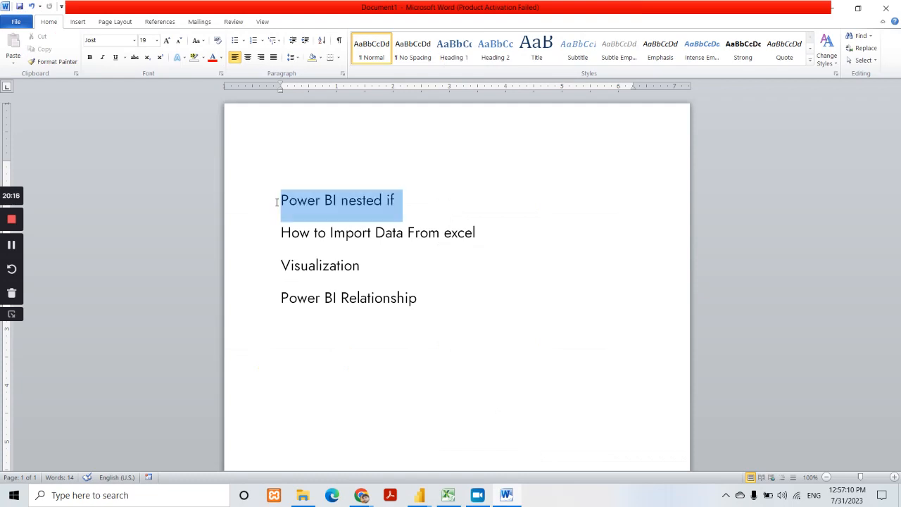
pyautogui.moveTo(476, 233); pyautogui.dragTo(281, 234)
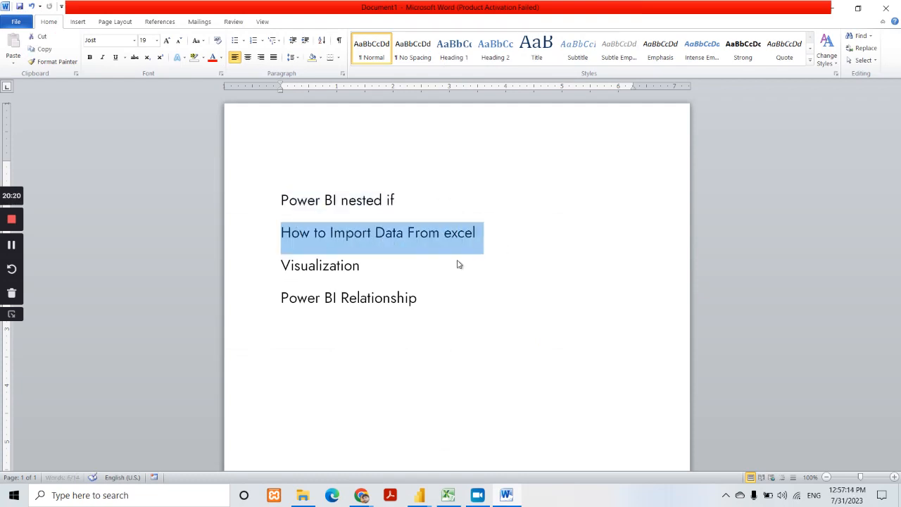
pyautogui.hotkey('ctrl', 'b')
pyautogui.moveTo(405, 202); pyautogui.dragTo(279, 202)
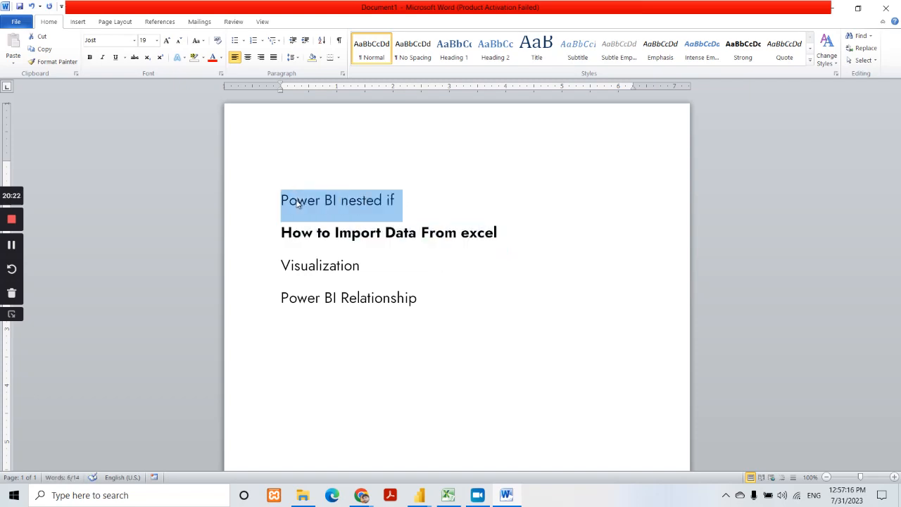
pyautogui.hotkey('ctrl', 'b')
# Step: Insert the line "Power Bi Reduce Size" below "How to Import Data From excel", correcting the misspelled word to "Reduce"
pyautogui.click(503, 234)
pyautogui.press('Return')
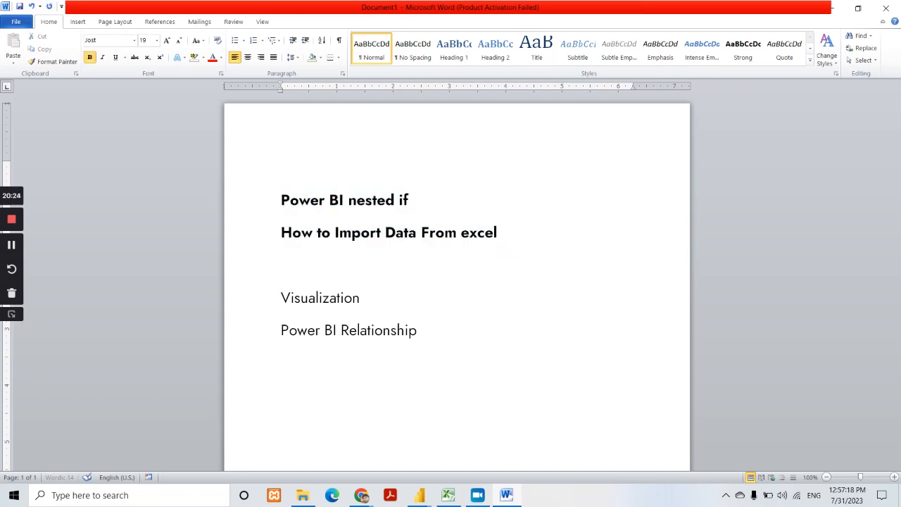
pyautogui.write('Power Bi')
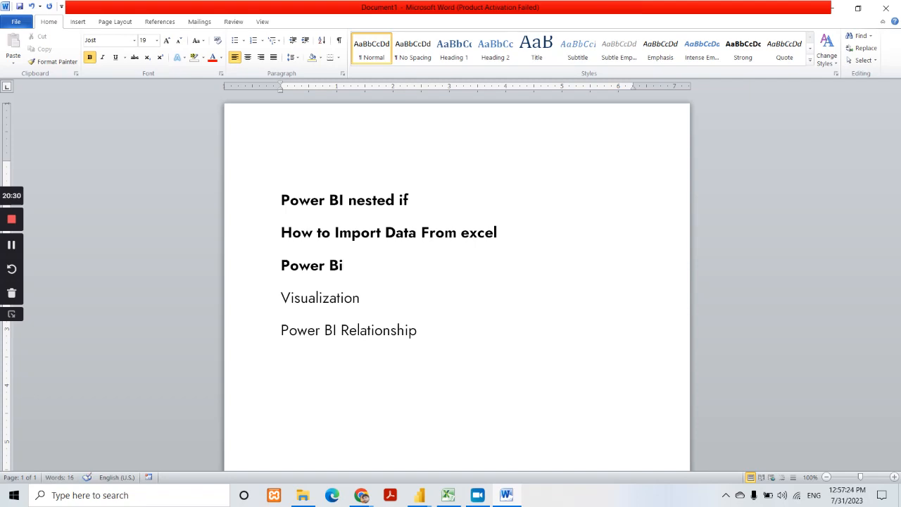
pyautogui.write(' Reduse S')
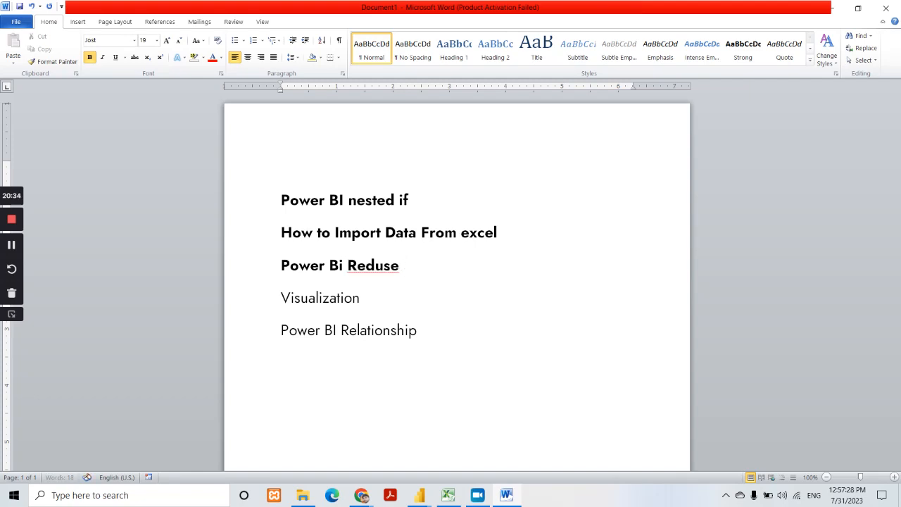
pyautogui.write('ize')
pyautogui.rightClick(384, 266)
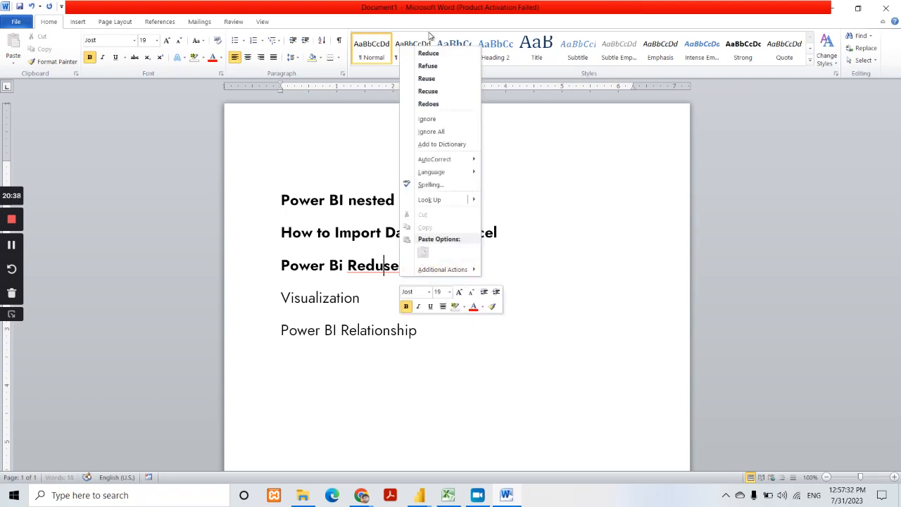
pyautogui.click(436, 55)
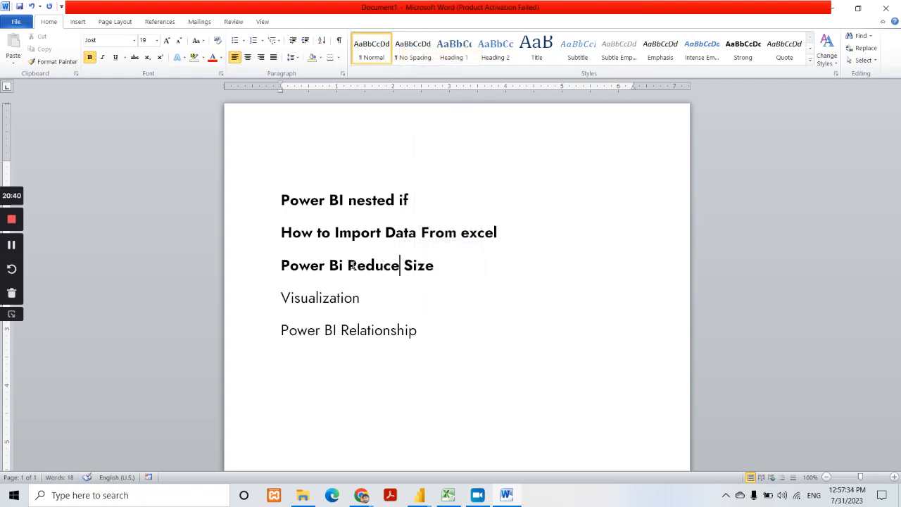
# Step: Highlight "Reduce Size" in the topic list, switch to File Explorer and open the Power Bi folder inside Saudi Session on the Desktop
pyautogui.moveTo(348, 265); pyautogui.dragTo(452, 269)
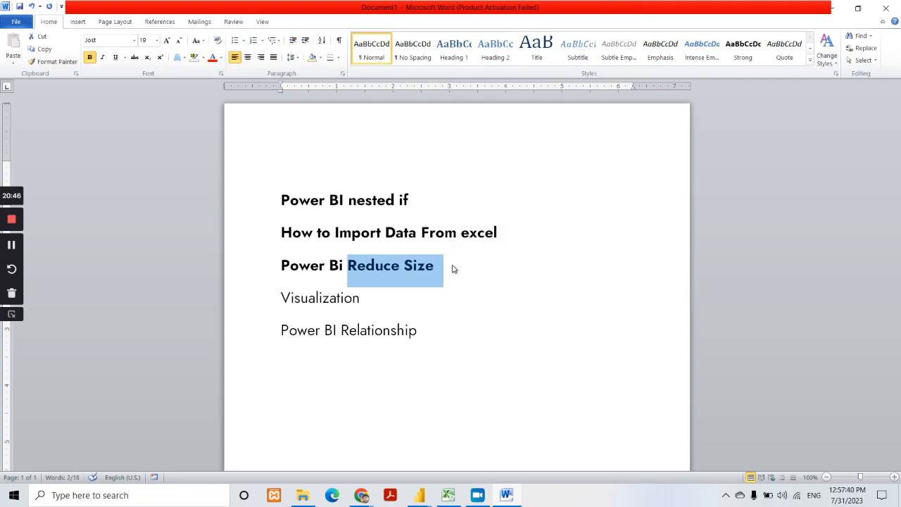
pyautogui.hotkey('alt', 'Tab')
pyautogui.press('super+e')
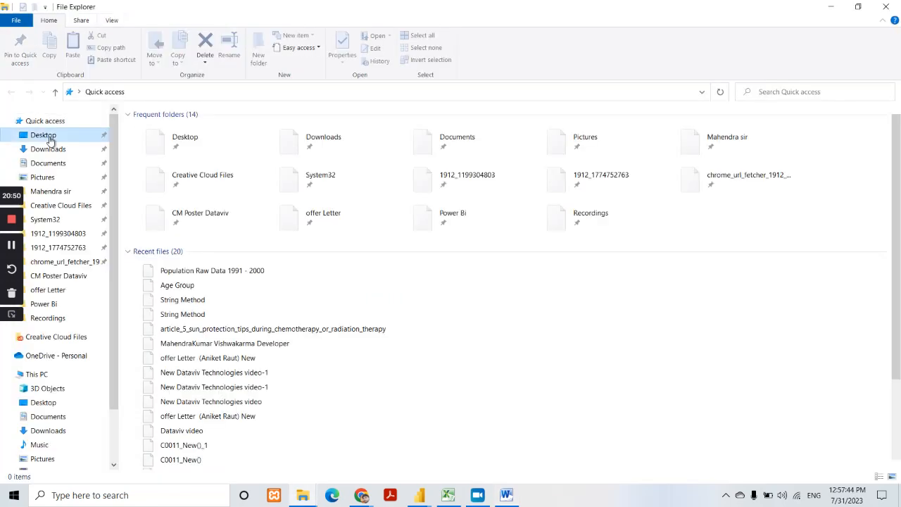
pyautogui.click(46, 137)
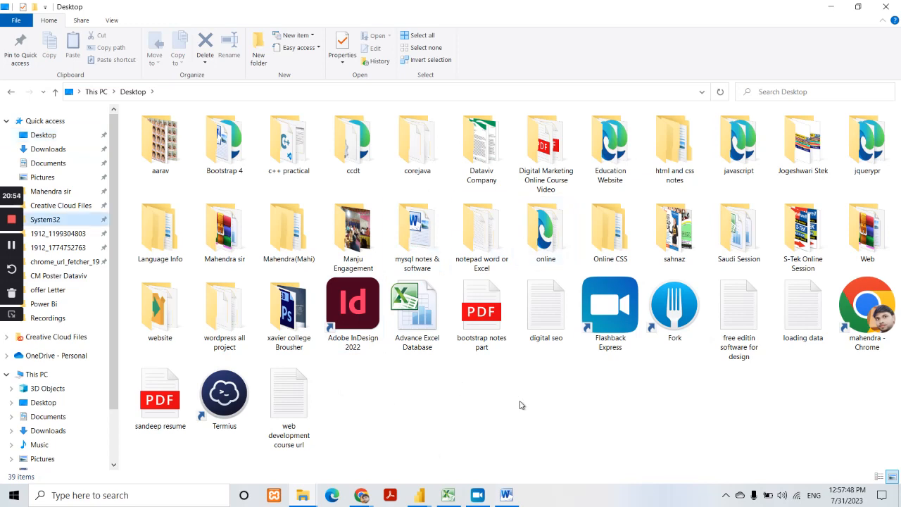
pyautogui.click(686, 246)
pyautogui.click(740, 232)
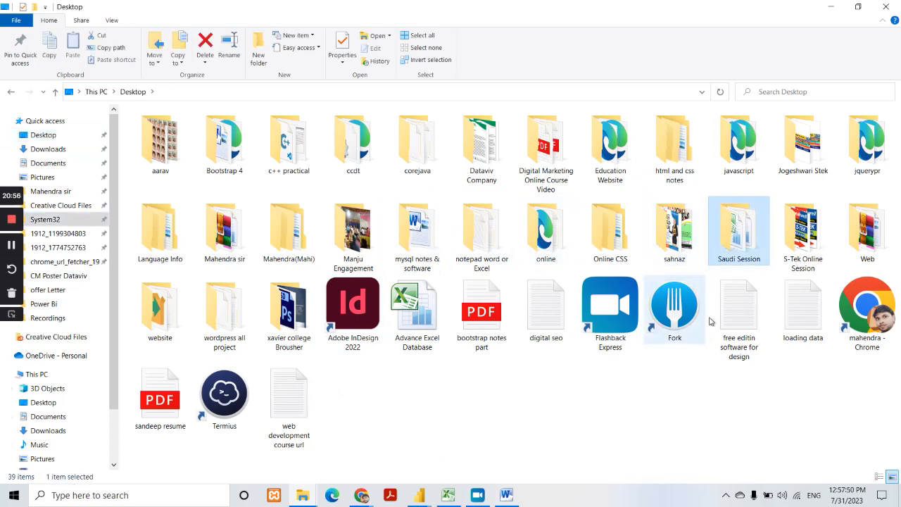
pyautogui.doubleClick(743, 245)
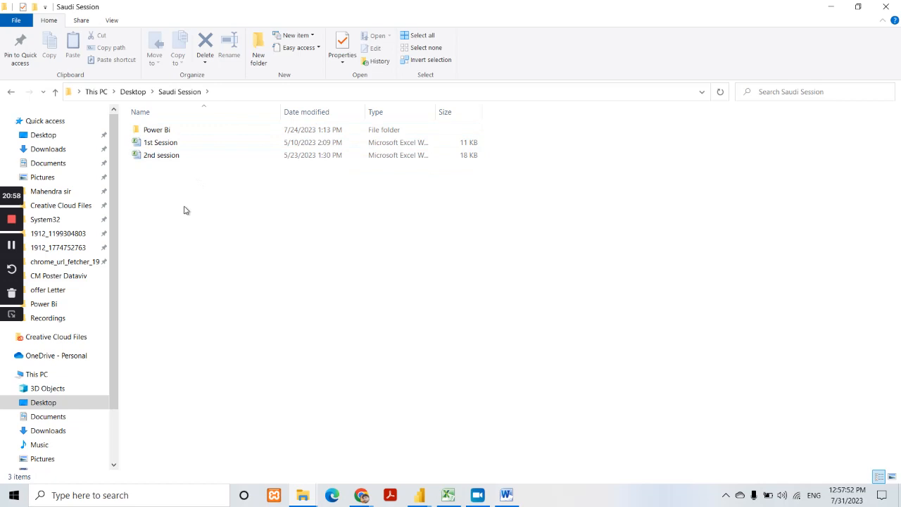
pyautogui.doubleClick(203, 135)
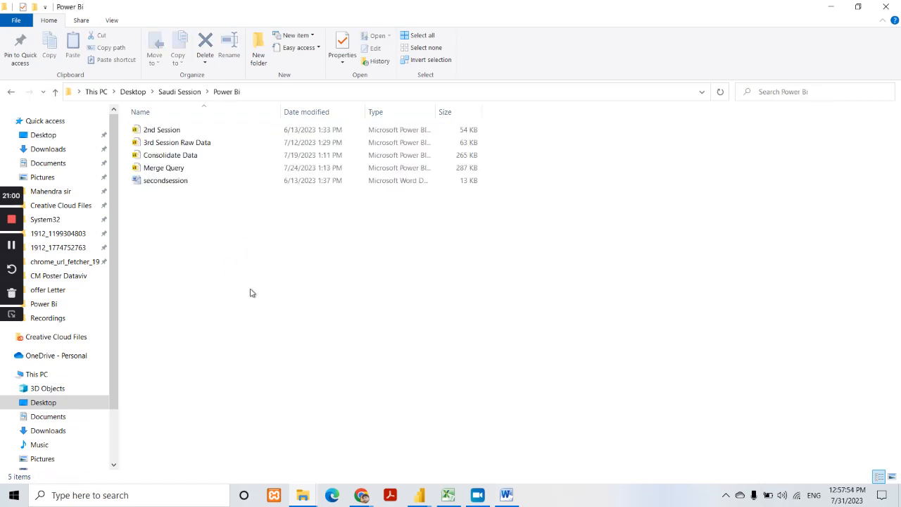
# Step: Change the Power Bi folder's layout to the Content view with type, modified date and size for each file
pyautogui.scroll(3, 251, 292)
pyautogui.scroll(-2, 249, 289)
pyautogui.scroll(-3, 248, 288)
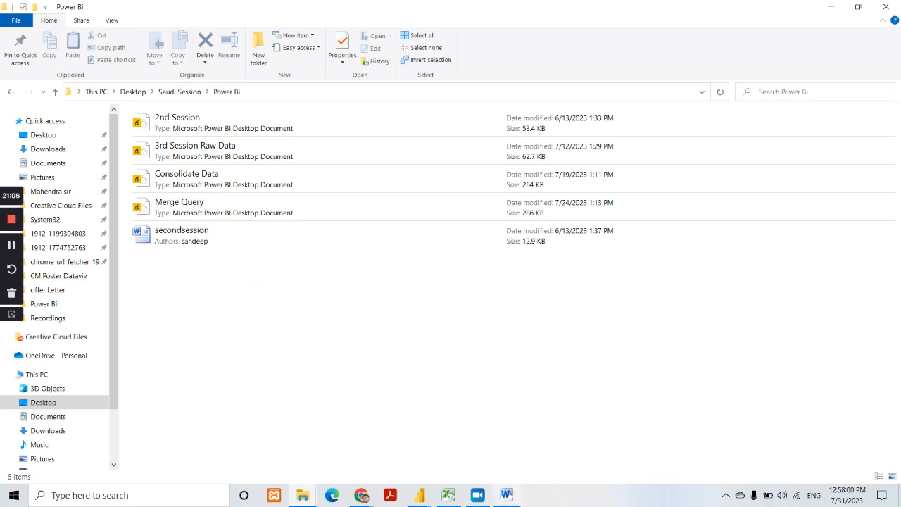
# Step: Start a screen capture of the Power Bi folder's file list and frame the 2nd Session file's size in red
pyautogui.click(726, 498)
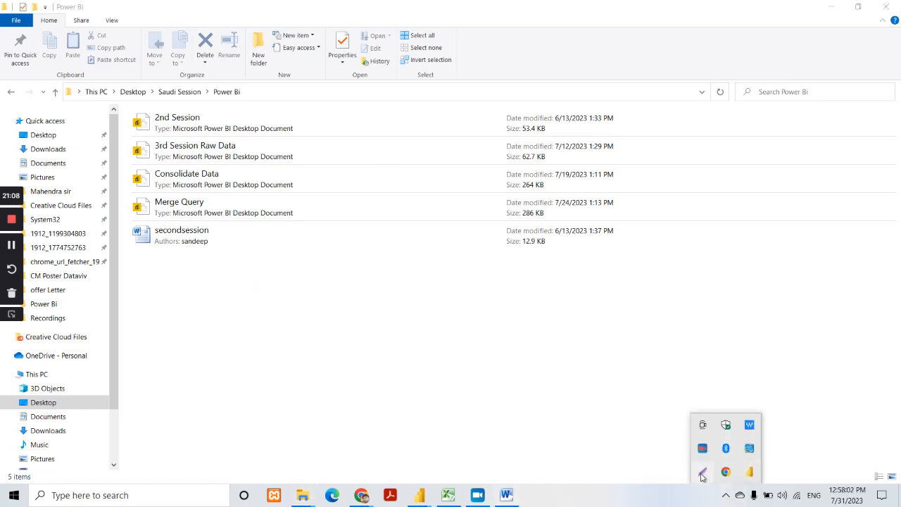
pyautogui.click(703, 471)
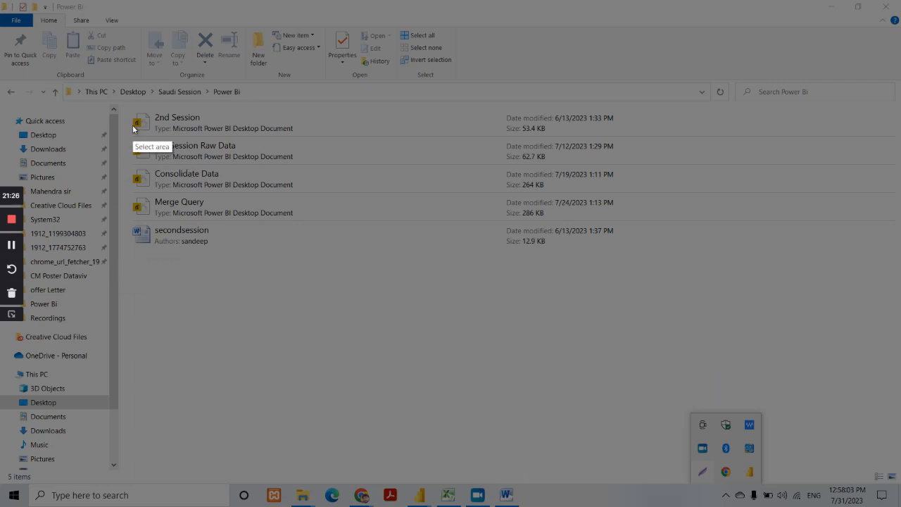
pyautogui.moveTo(123, 103); pyautogui.dragTo(669, 276)
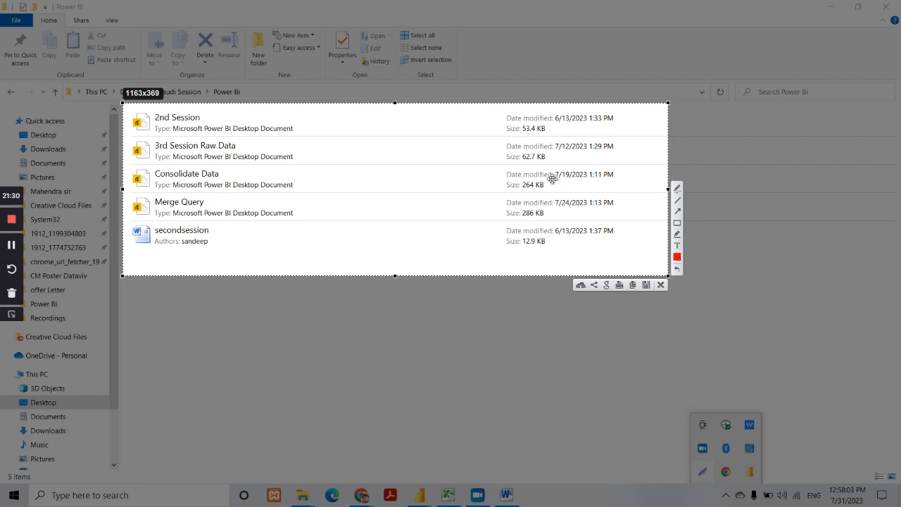
pyautogui.click(678, 223)
pyautogui.moveTo(502, 119); pyautogui.dragTo(555, 135)
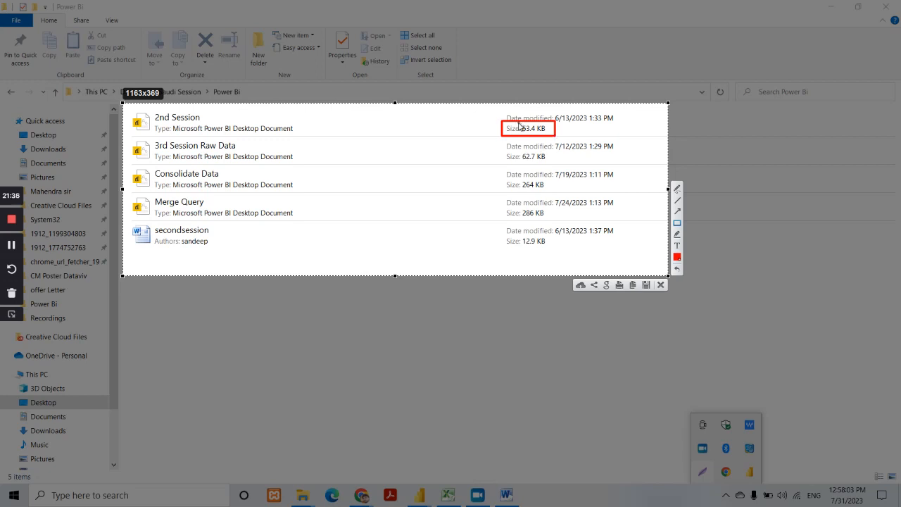
# Step: Outline the file sizes of 3rd Session Raw Data, Consolidate Data and Merge Query with red rectangles, and discard the annotated capture
pyautogui.moveTo(498, 152)
pyautogui.mouseDown()
pyautogui.moveTo(574, 174)
pyautogui.moveTo(567, 166)
pyautogui.mouseUp()
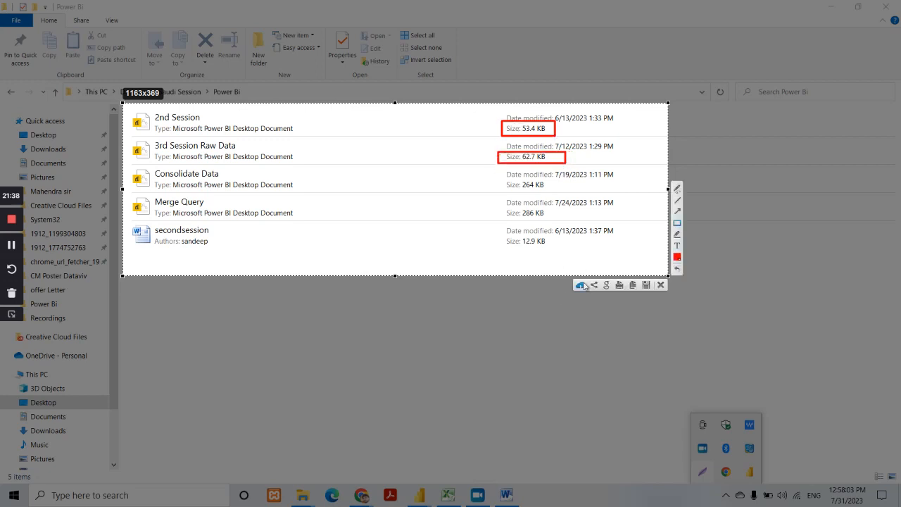
pyautogui.moveTo(501, 177); pyautogui.dragTo(552, 192)
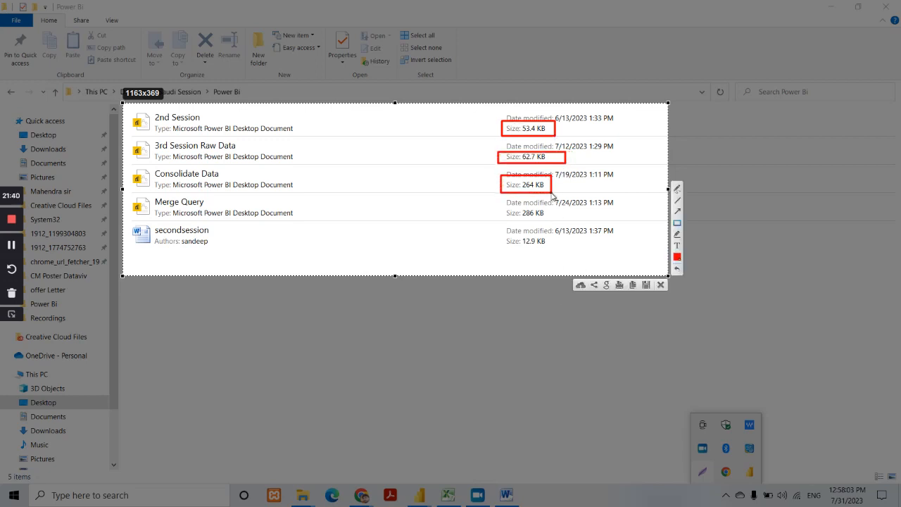
pyautogui.moveTo(500, 207); pyautogui.dragTo(555, 220)
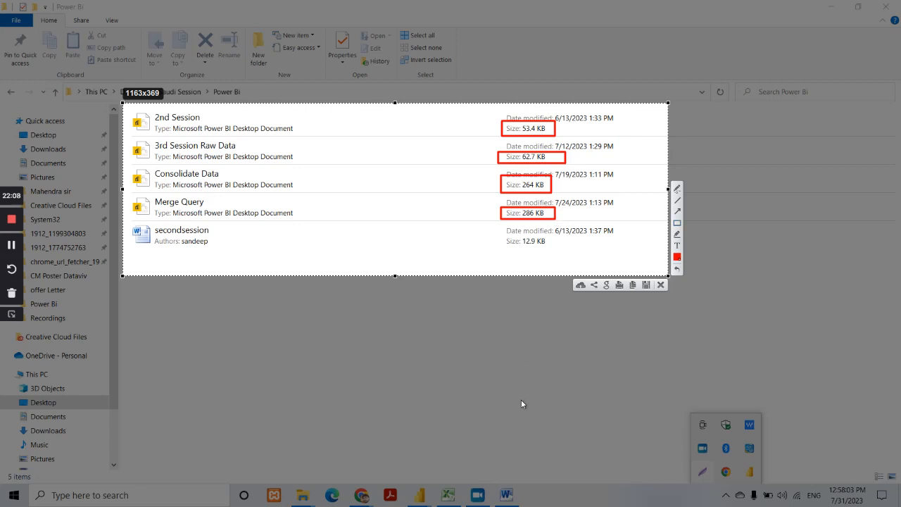
pyautogui.press('Escape')
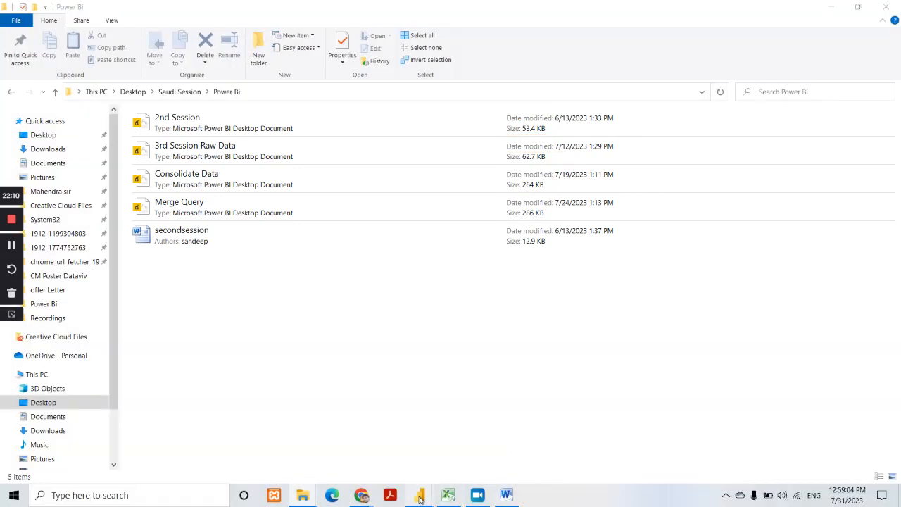
# Step: Switch to the Power Query Editor, close and apply the Merge Query changes, and dismiss the load summary
pyautogui.moveTo(421, 497)
pyautogui.click(477, 456)
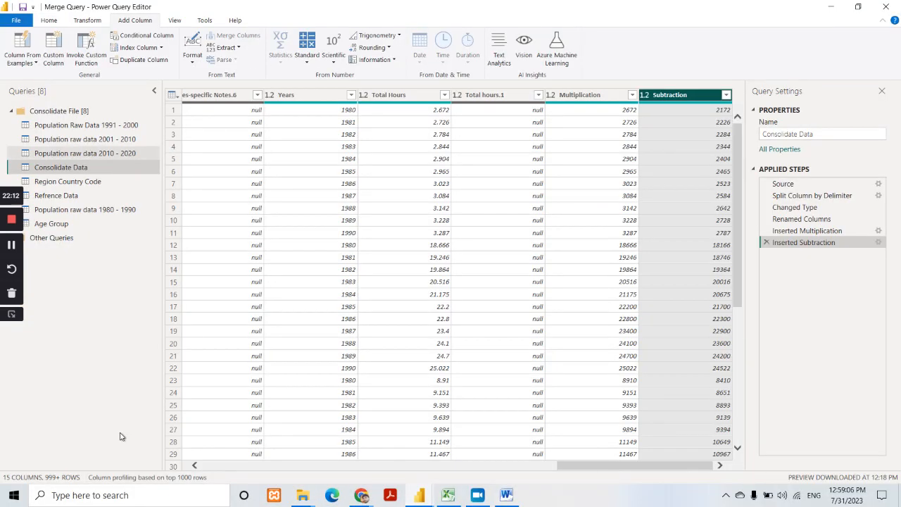
pyautogui.click(48, 20)
pyautogui.click(15, 61)
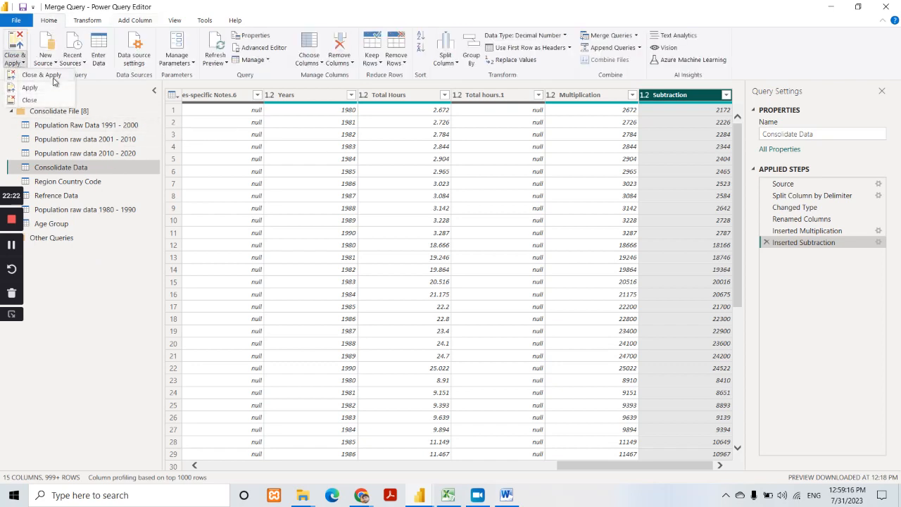
pyautogui.click(56, 85)
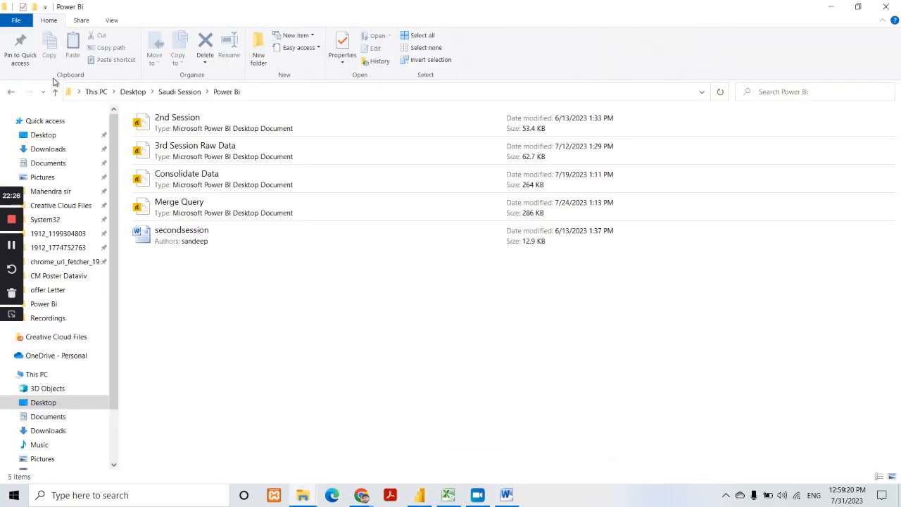
pyautogui.click(426, 488)
pyautogui.click(421, 497)
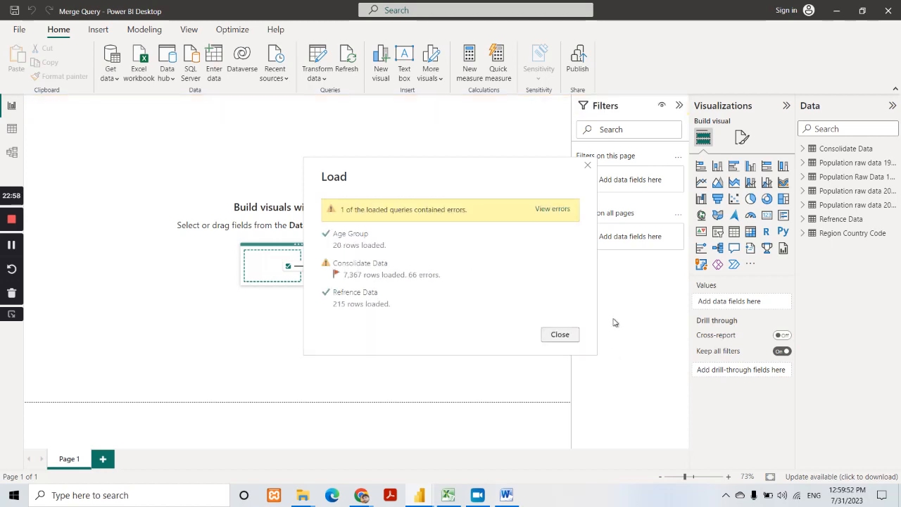
pyautogui.click(560, 335)
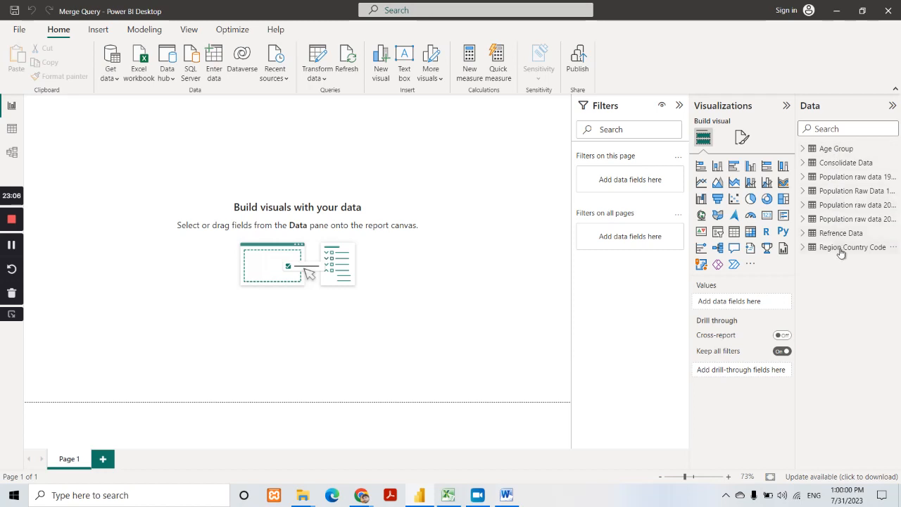
# Step: Show the model tables in Data view and add a new measure to the Age Group table, leaving the table collapsed
pyautogui.moveTo(836, 150)
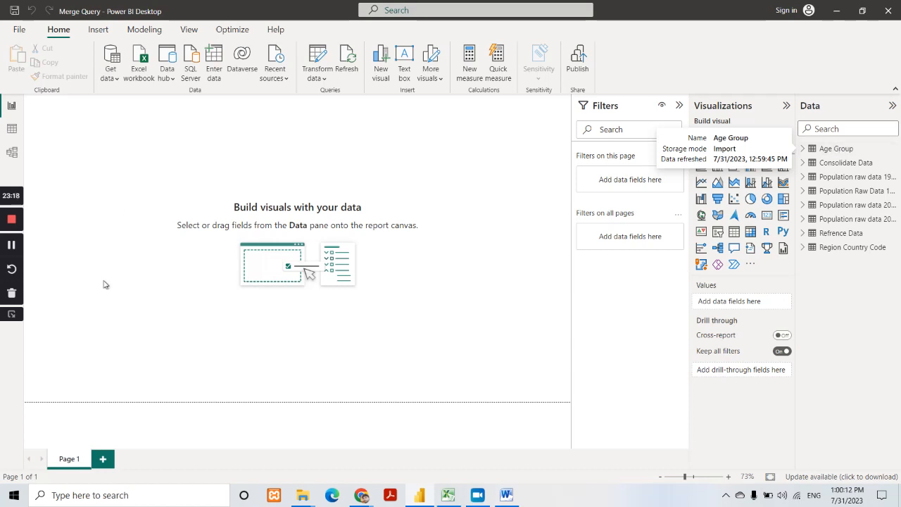
pyautogui.click(12, 134)
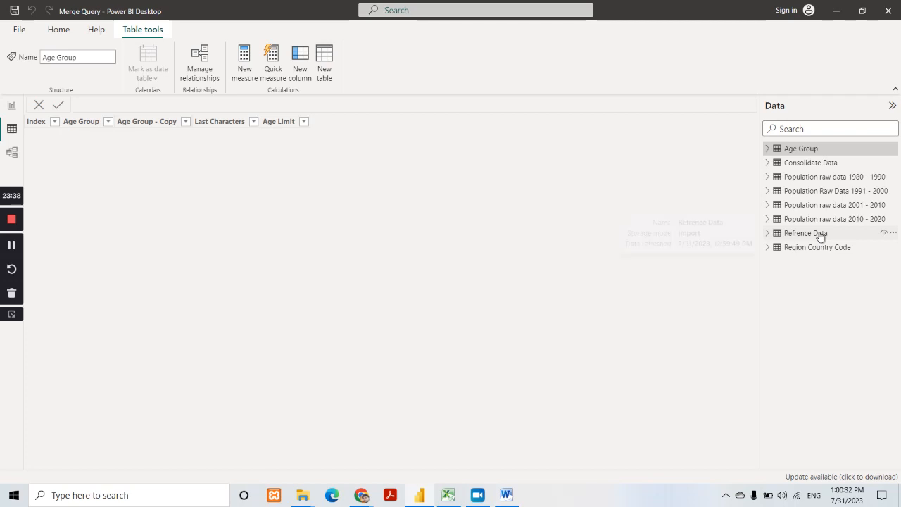
pyautogui.moveTo(819, 259)
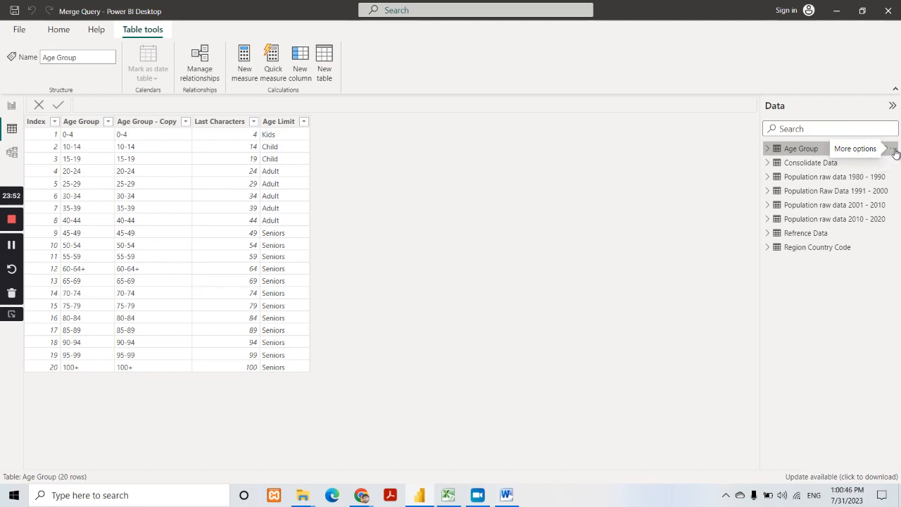
pyautogui.click(894, 153)
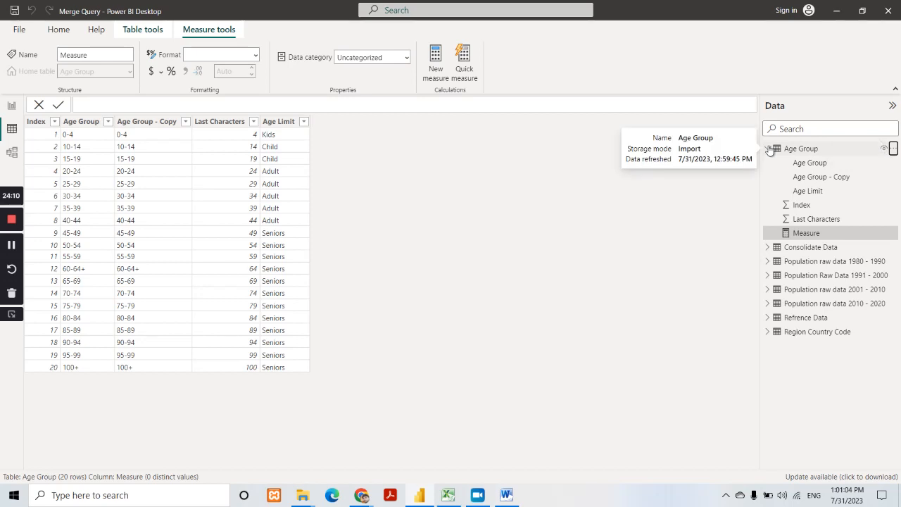
pyautogui.click(769, 149)
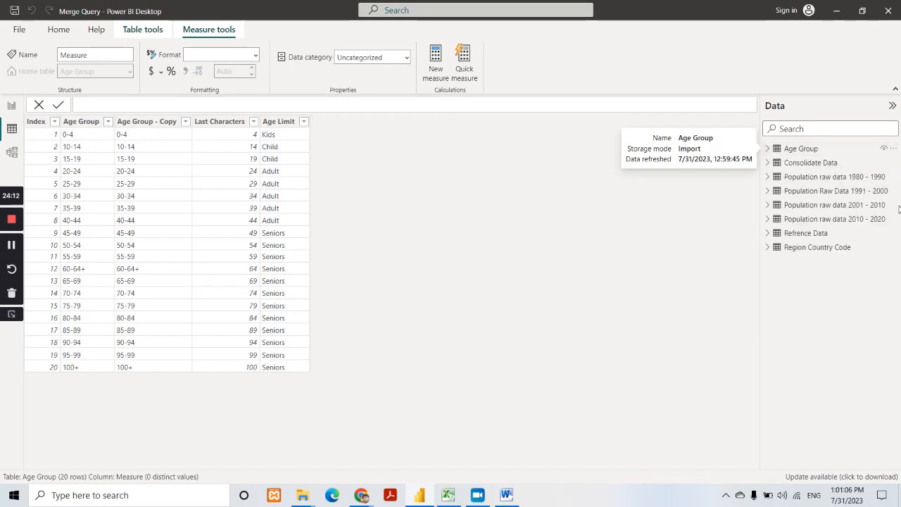
# Step: Hide the Age Group and Population raw data 1980 - 1990 tables in report view
pyautogui.click(893, 150)
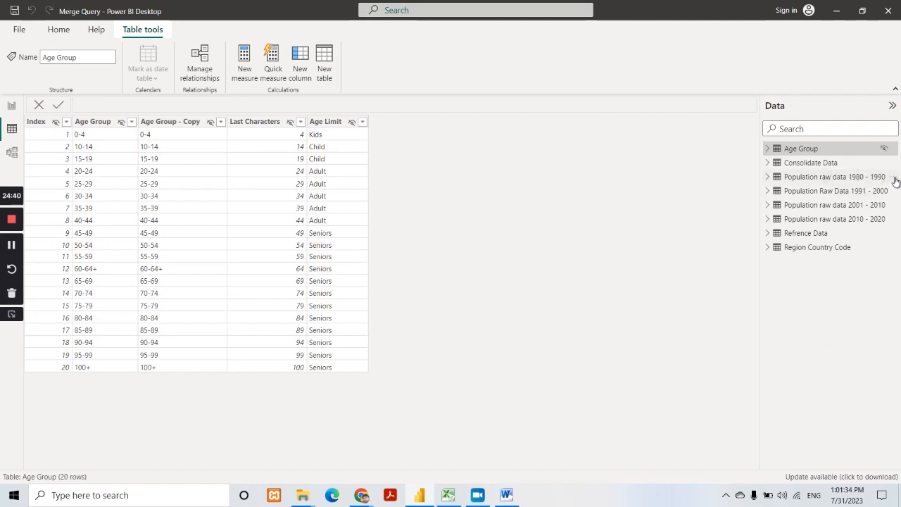
pyautogui.click(894, 178)
pyautogui.click(829, 344)
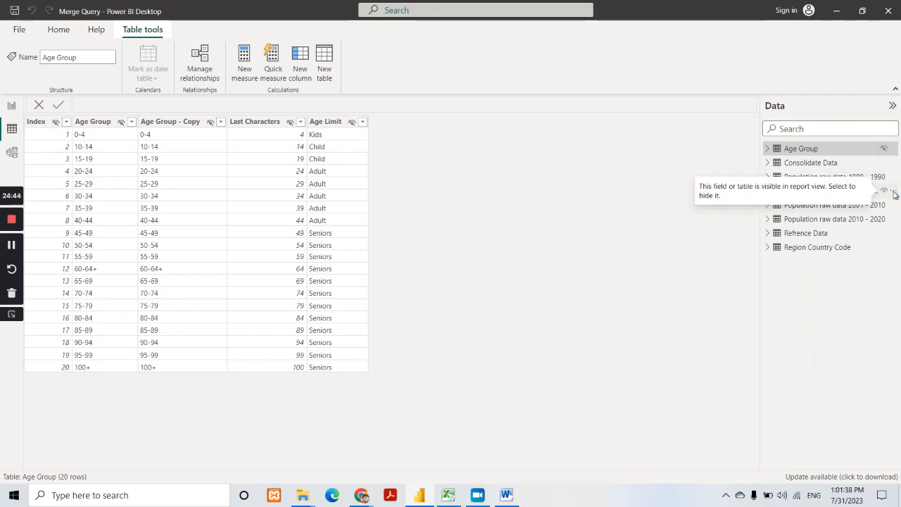
pyautogui.click(894, 195)
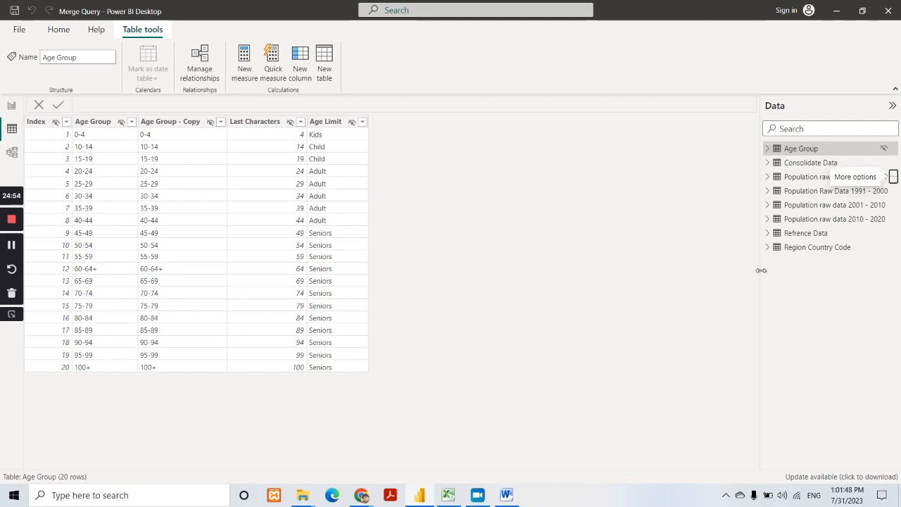
# Step: Hide the Population raw data 1991 - 2000, 2001 - 2010 and 2010 - 2020 tables in report view and check the report's table list
pyautogui.moveTo(761, 270); pyautogui.dragTo(727, 271)
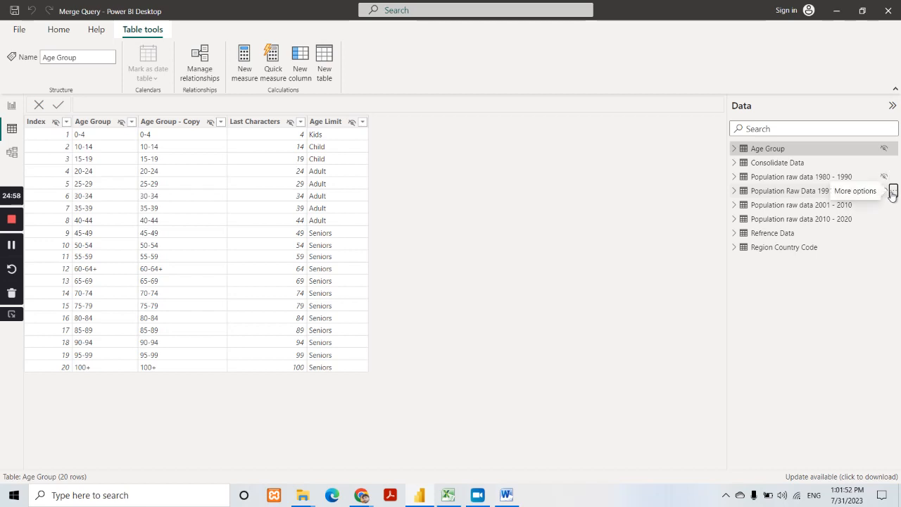
pyautogui.click(893, 193)
pyautogui.click(825, 355)
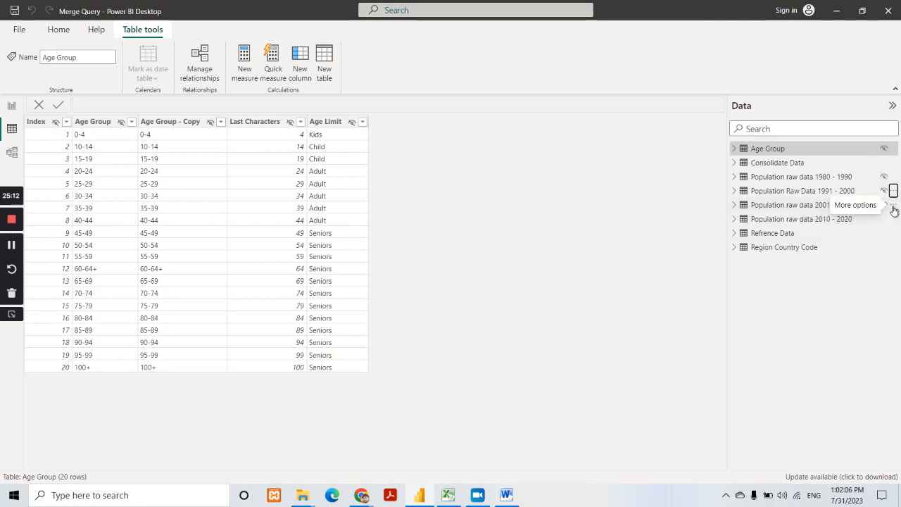
pyautogui.click(893, 207)
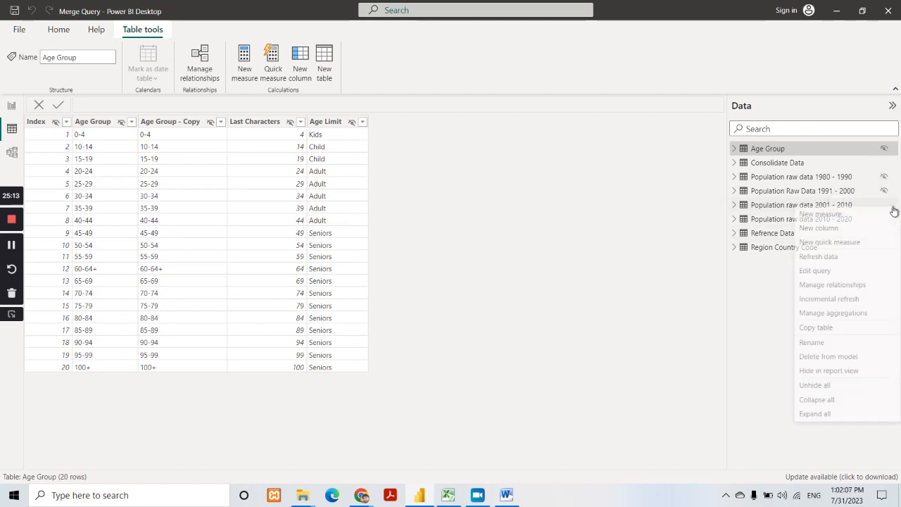
pyautogui.click(825, 374)
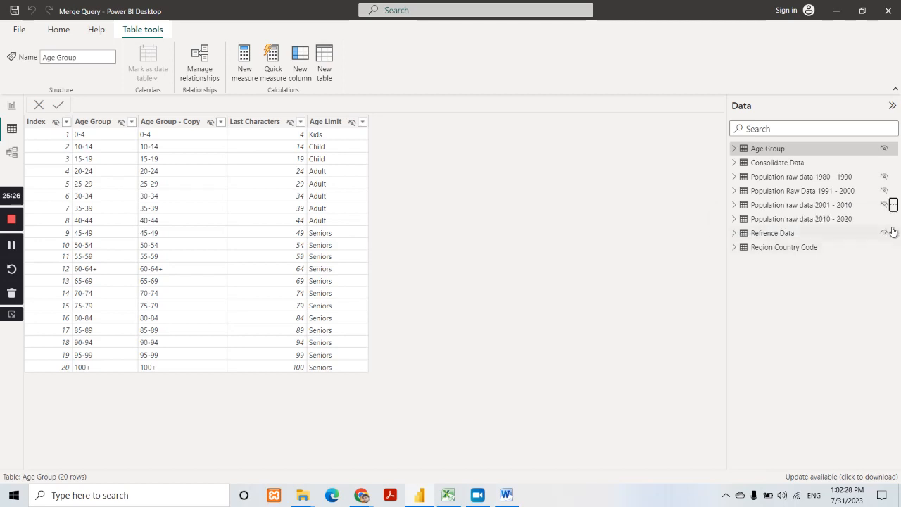
pyautogui.click(893, 205)
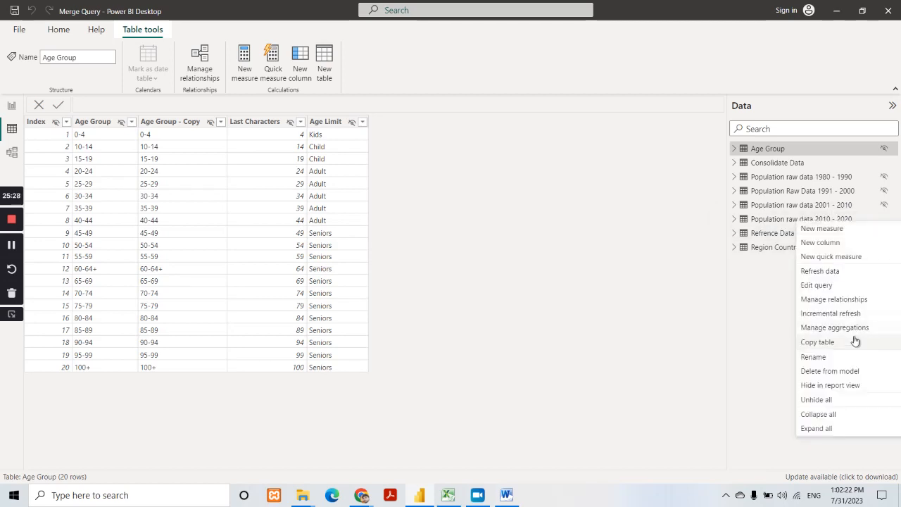
pyautogui.click(839, 387)
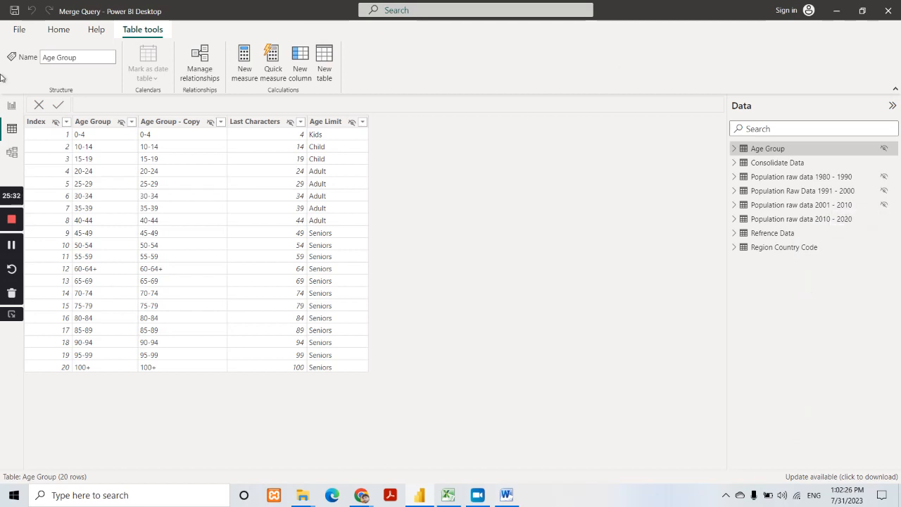
pyautogui.click(12, 109)
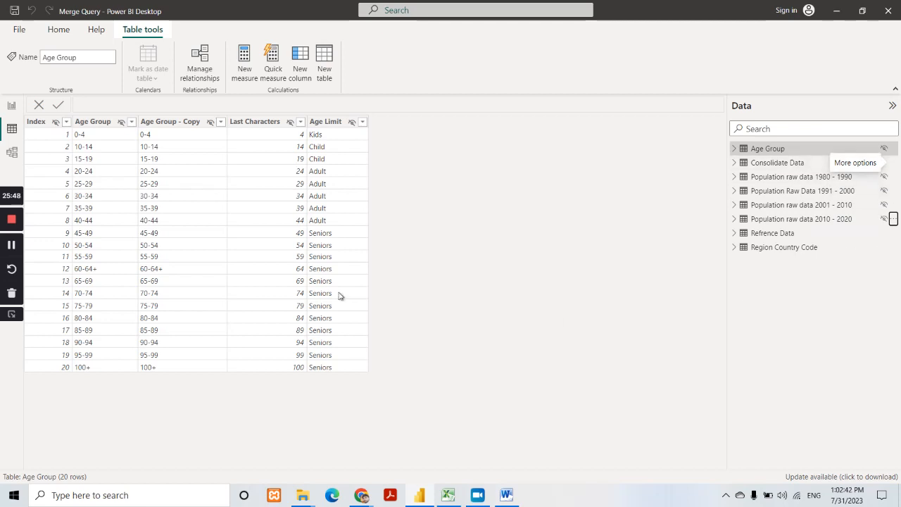
pyautogui.click(11, 107)
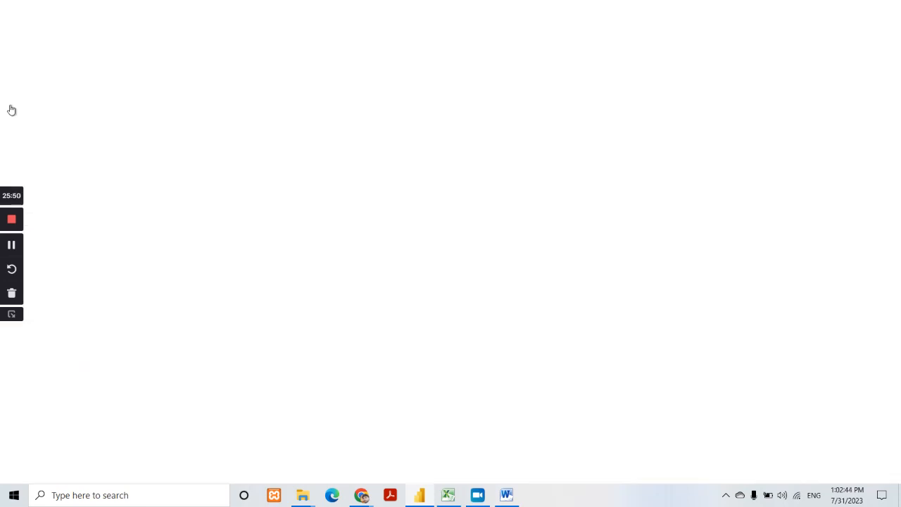
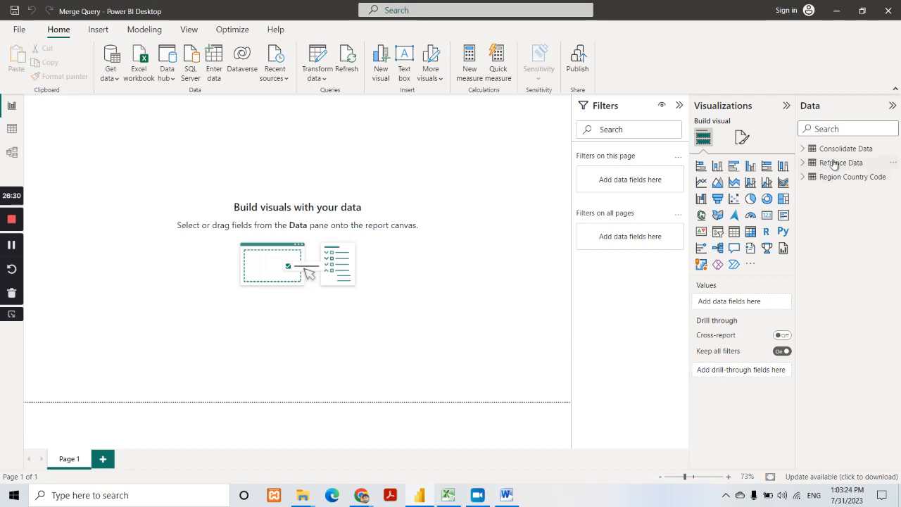
# Step: Return to Data view and unhide all hidden tables
pyautogui.click(12, 130)
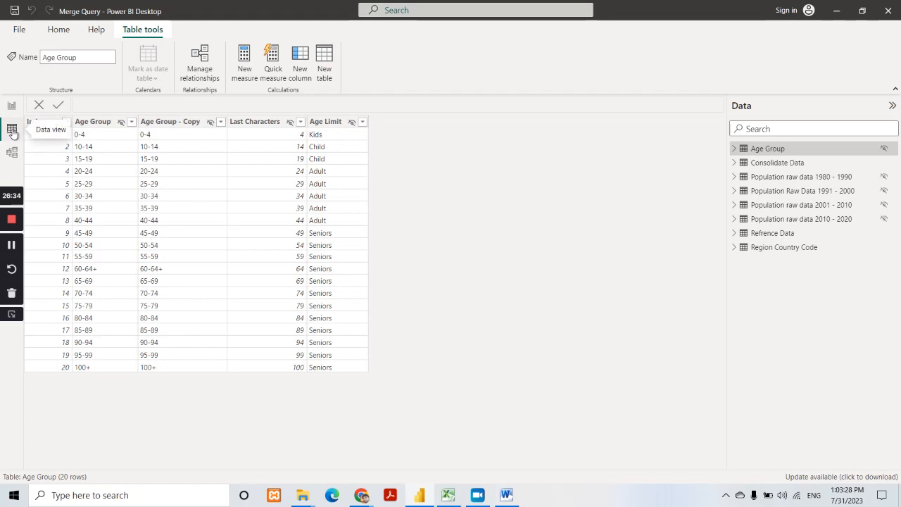
pyautogui.click(895, 149)
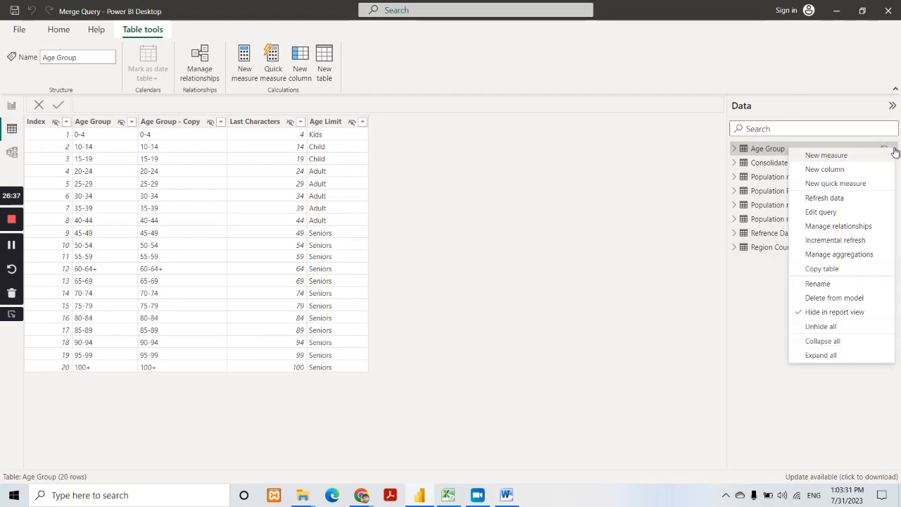
pyautogui.click(840, 329)
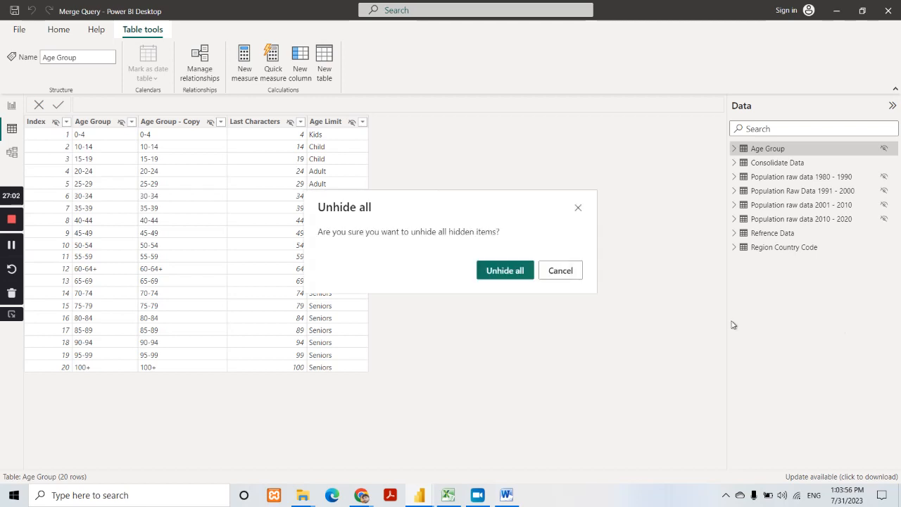
pyautogui.click(507, 271)
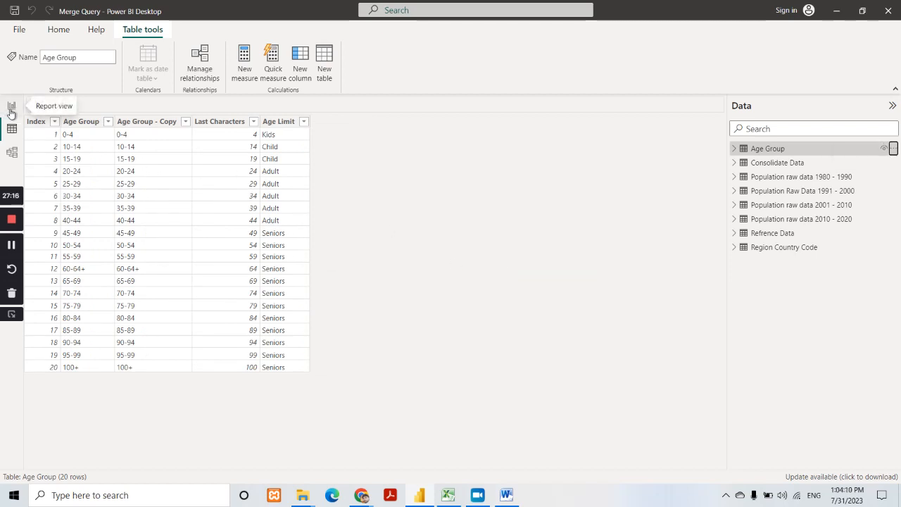
# Step: Check the table list in the report view and reopen the Power Query Editor to transform the data
pyautogui.click(11, 109)
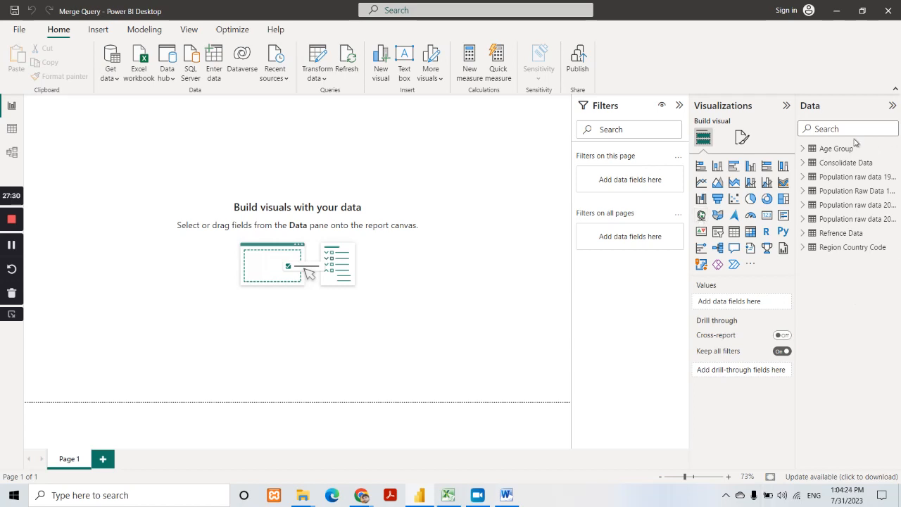
pyautogui.click(322, 81)
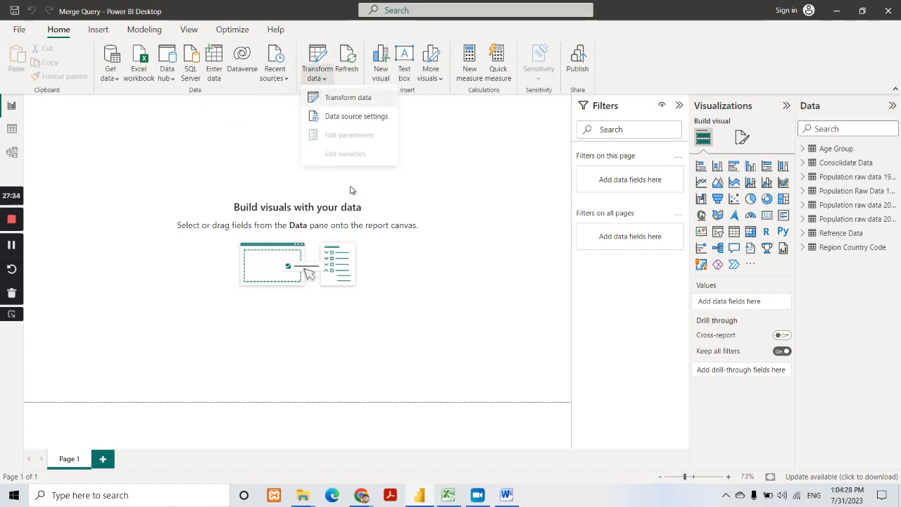
pyautogui.click(353, 99)
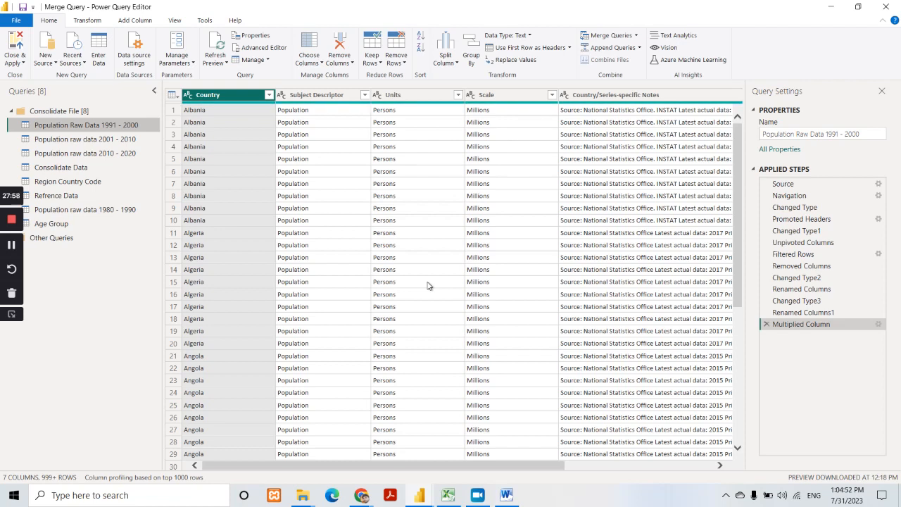
# Step: Capture the Queries list with the screenshot tool, outline all its queries with a red rectangle, and copy the capture
pyautogui.click(727, 501)
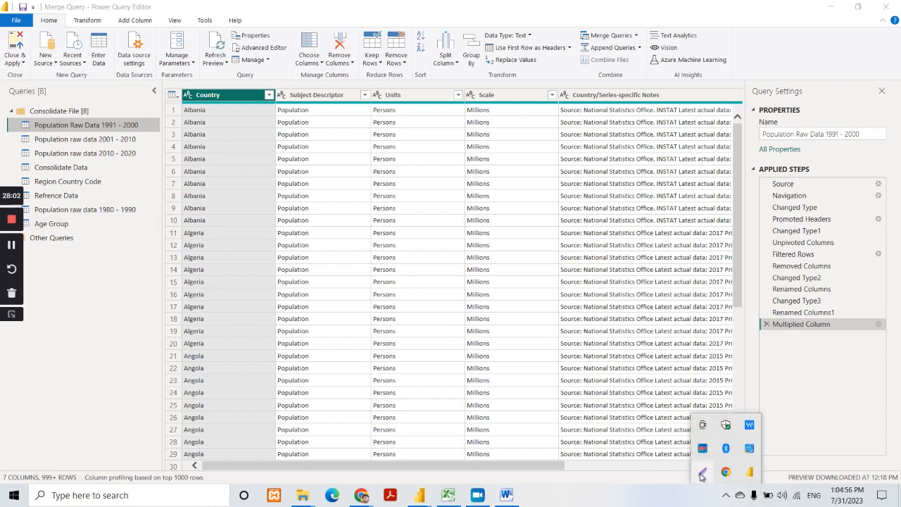
pyautogui.click(703, 474)
pyautogui.moveTo(0, 87); pyautogui.dragTo(171, 335)
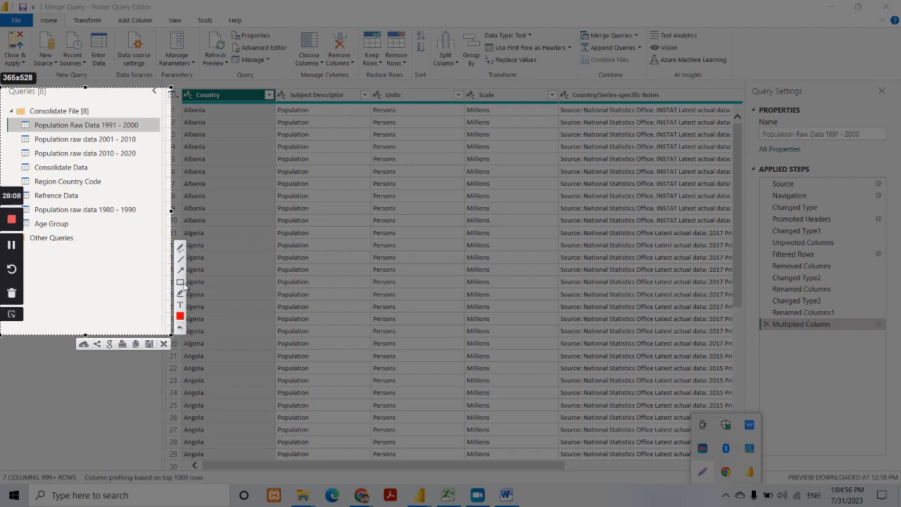
pyautogui.moveTo(6, 102); pyautogui.dragTo(161, 260)
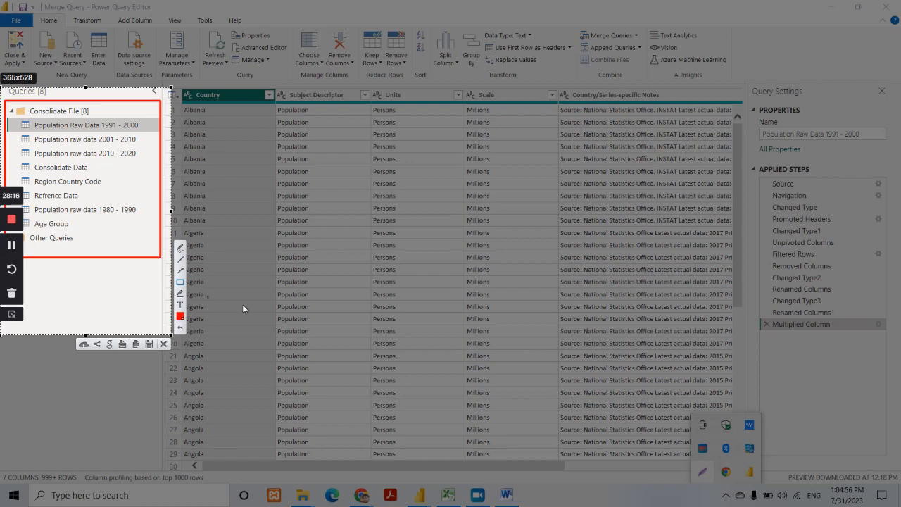
pyautogui.hotkey('ctrl', 'c')
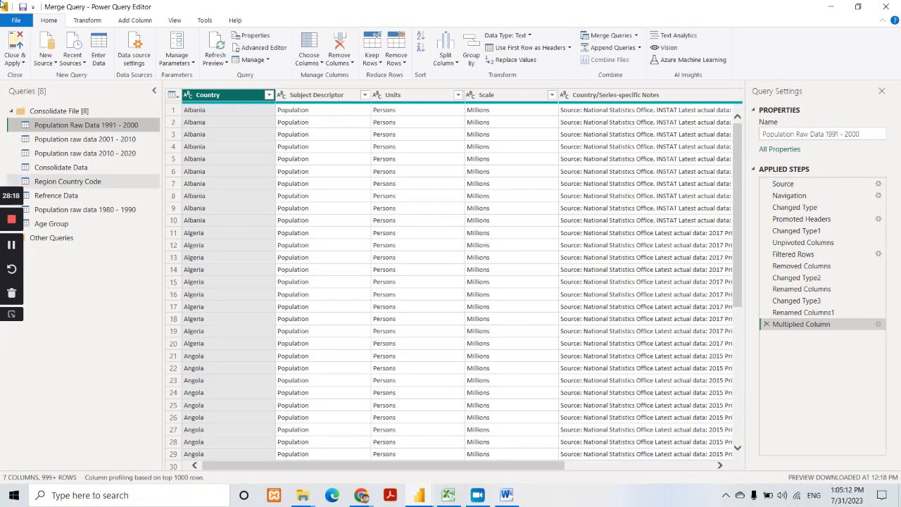
# Step: Close and apply the query changes, then begin saving a copy of the report under the file name Merge Query-1
pyautogui.click(21, 65)
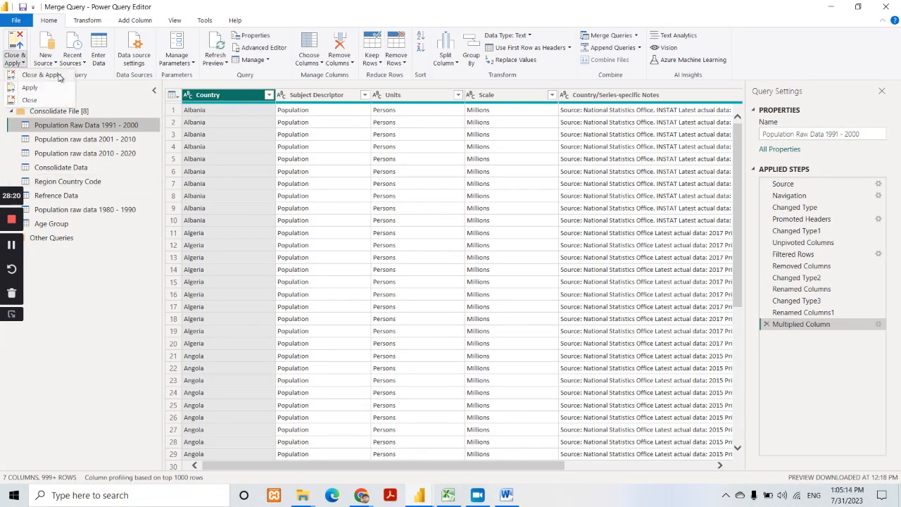
pyautogui.click(53, 75)
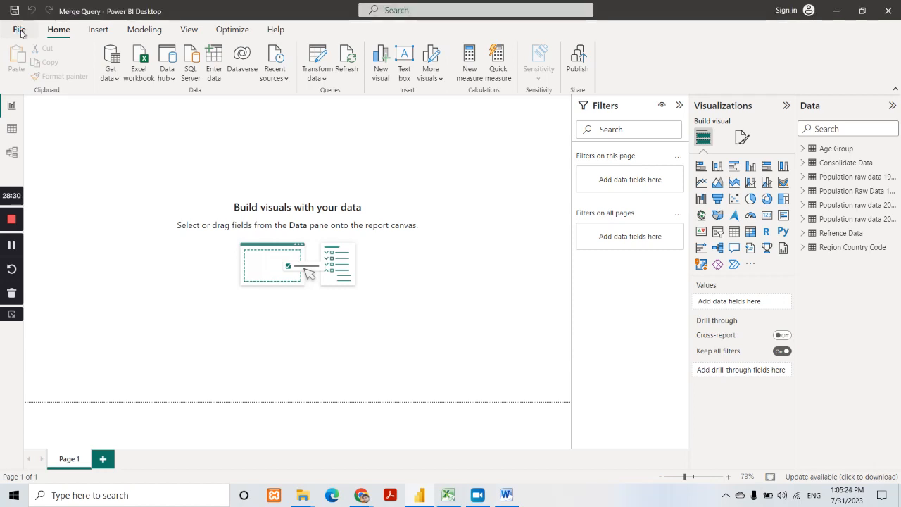
pyautogui.click(19, 30)
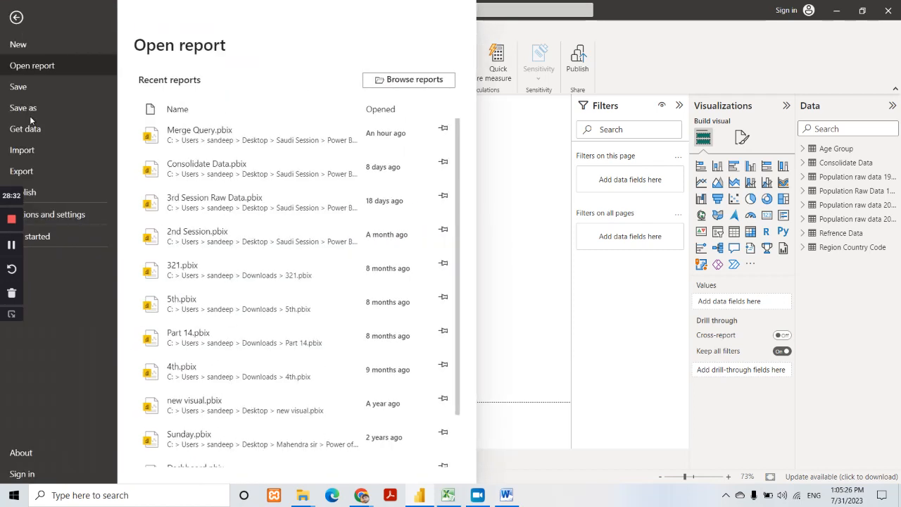
pyautogui.click(26, 110)
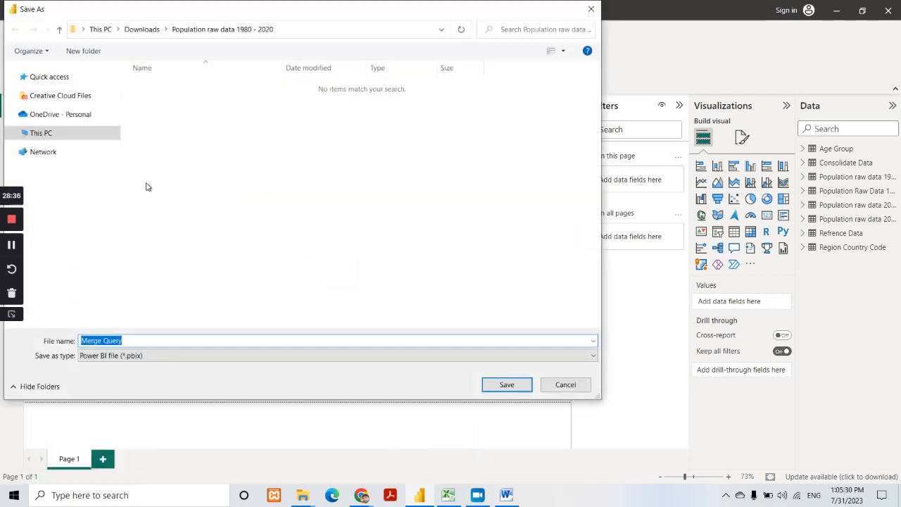
pyautogui.click(144, 340)
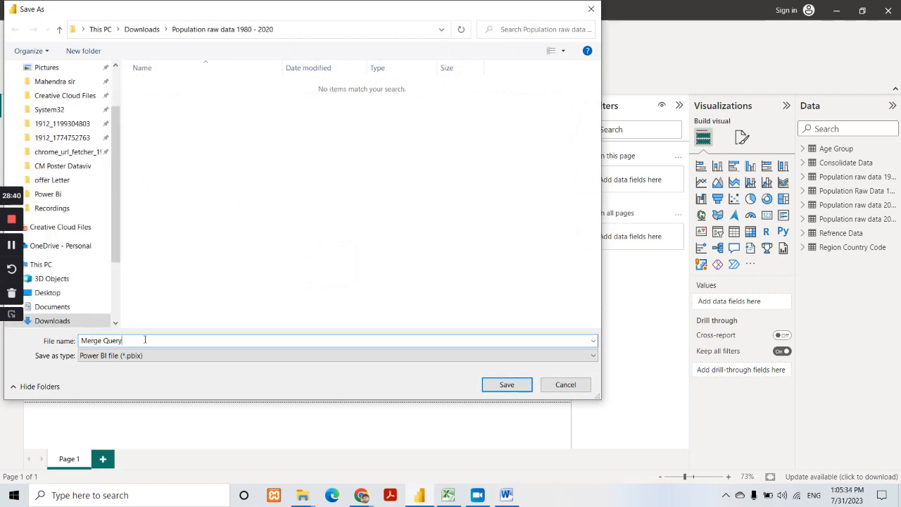
pyautogui.write('-1')
pyautogui.scroll(2, 60, 151)
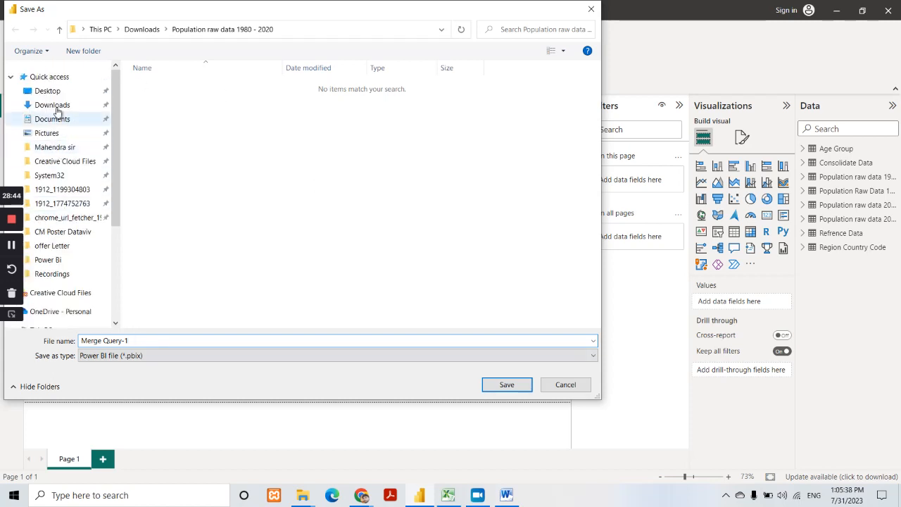
# Step: Save the report copy in the Power Bi folder inside Saudi Session on the Desktop
pyautogui.click(45, 91)
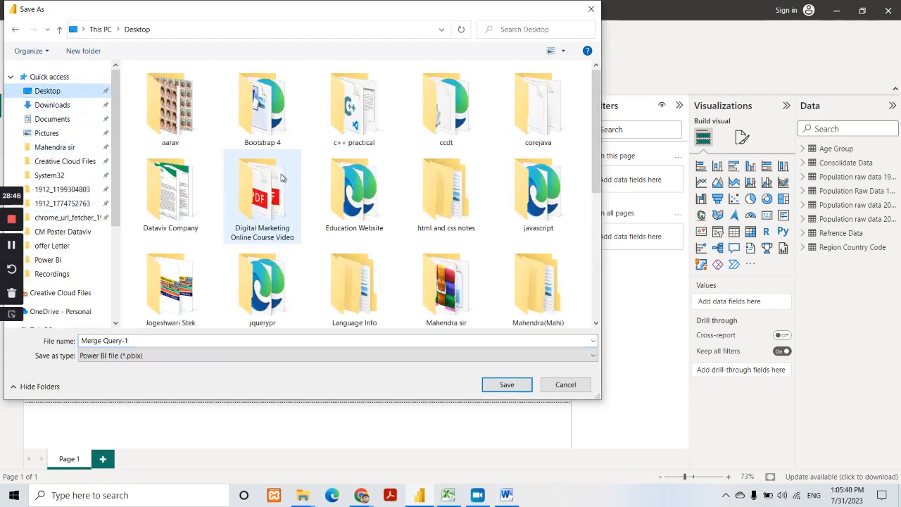
pyautogui.click(282, 213)
pyautogui.press('s')
pyautogui.doubleClick(265, 188)
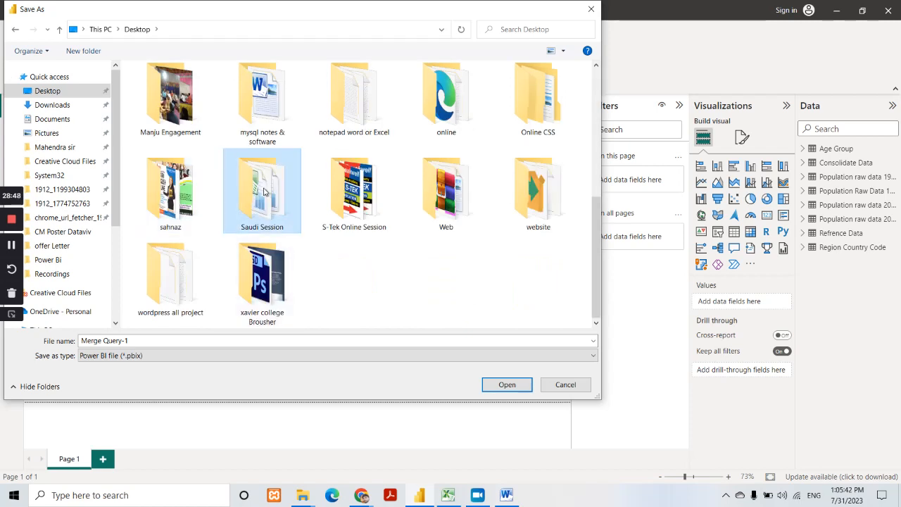
pyautogui.doubleClick(165, 91)
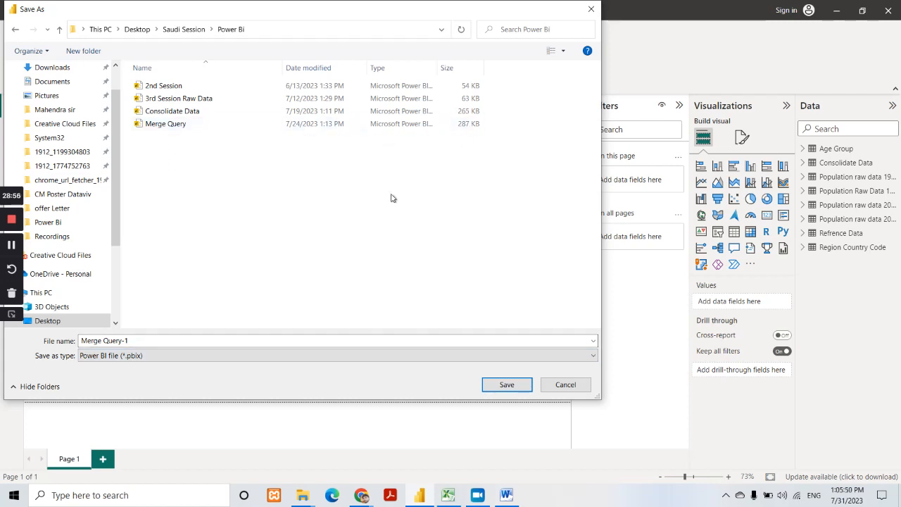
pyautogui.click(511, 388)
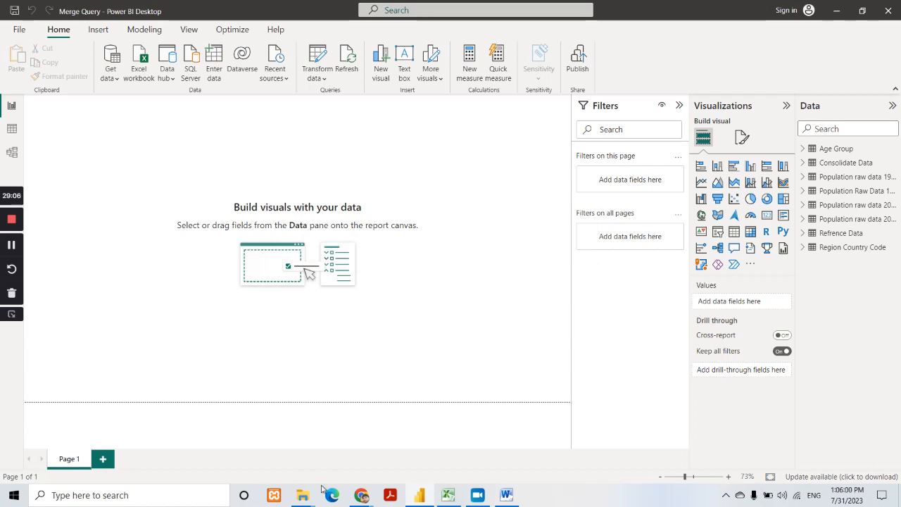
# Step: Switch to the Power Bi folder in File Explorer and outline the Merge Query-1 file and its size in a screen capture
pyautogui.moveTo(303, 495)
pyautogui.click(394, 462)
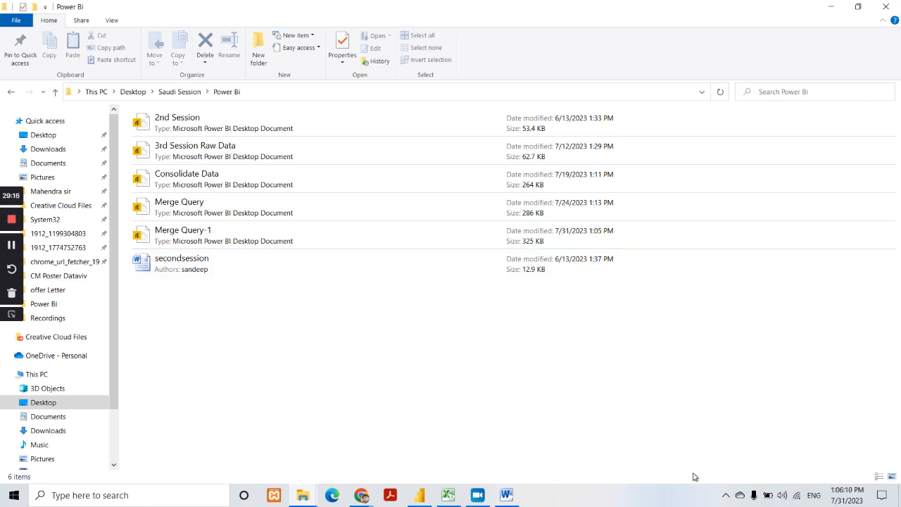
pyautogui.click(727, 500)
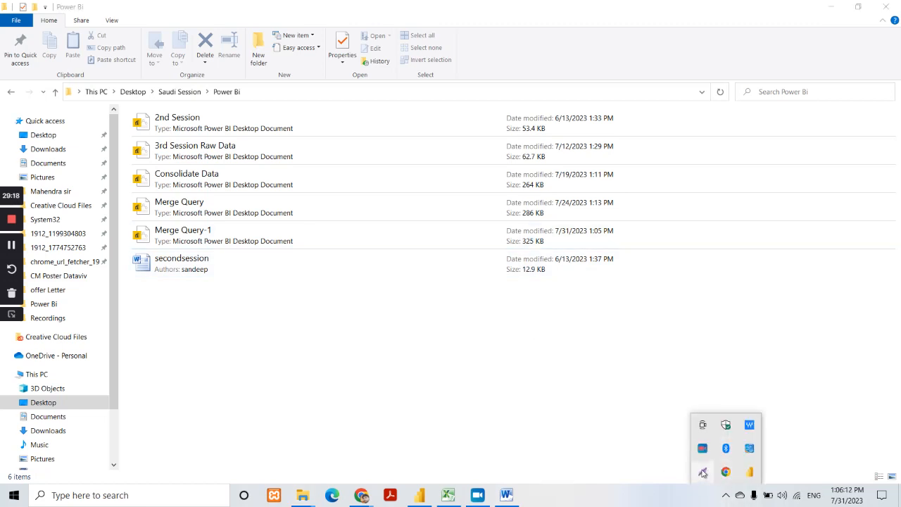
pyautogui.click(702, 425)
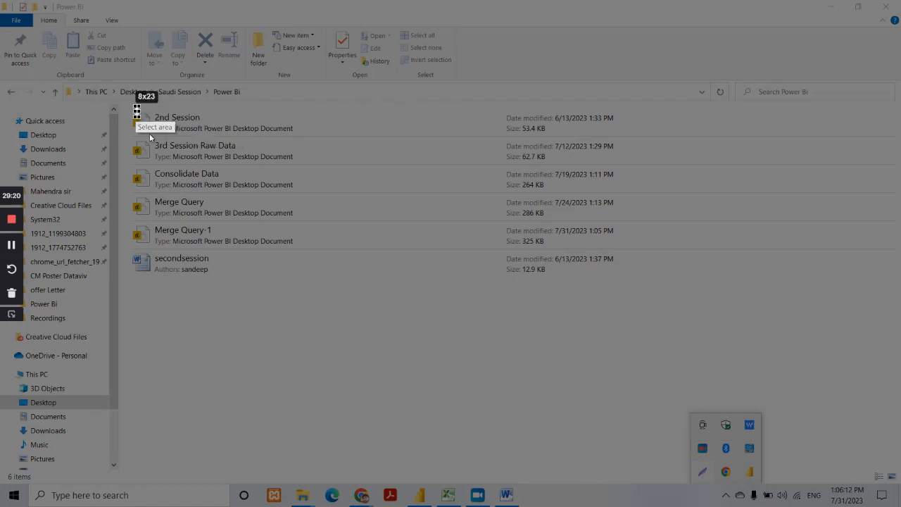
pyautogui.moveTo(135, 106); pyautogui.dragTo(670, 303)
pyautogui.click(679, 251)
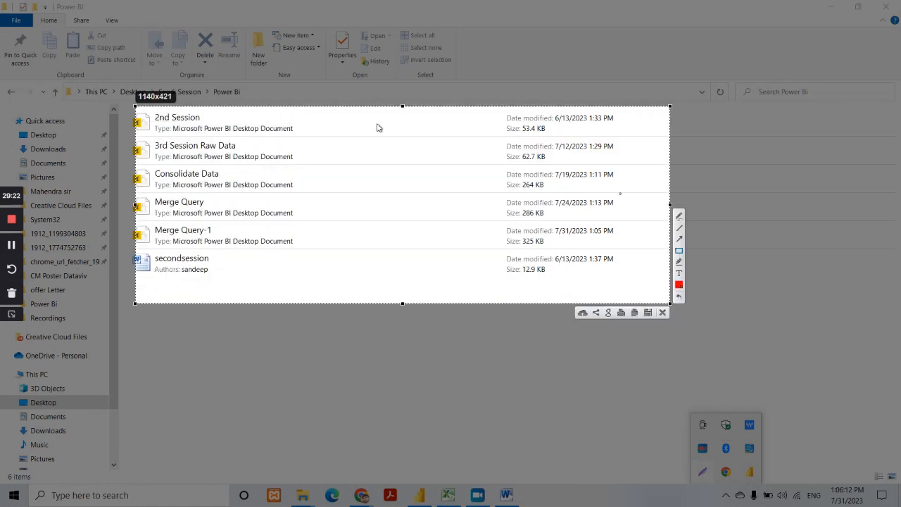
pyautogui.moveTo(129, 220)
pyautogui.mouseDown()
pyautogui.moveTo(151, 243)
pyautogui.moveTo(613, 252)
pyautogui.mouseUp()
pyautogui.moveTo(504, 236)
pyautogui.mouseDown()
pyautogui.moveTo(514, 250)
pyautogui.moveTo(555, 248)
pyautogui.mouseUp()
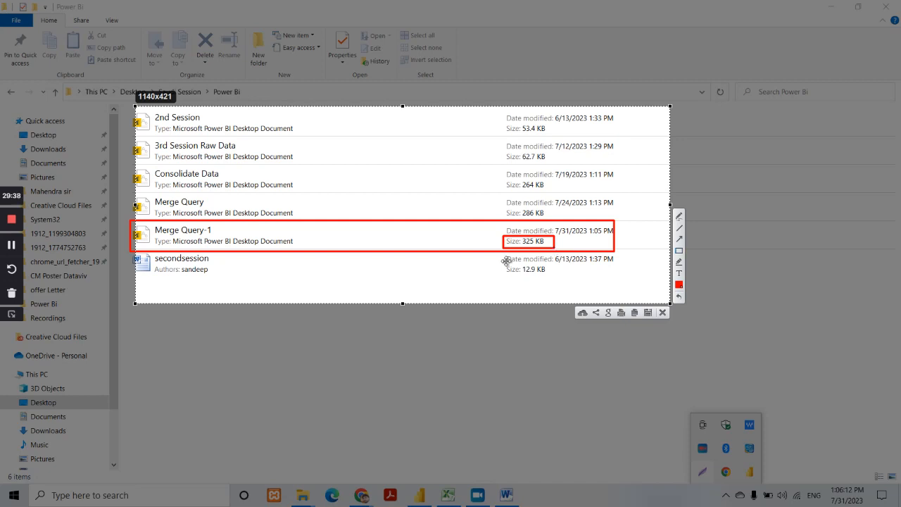
pyautogui.press('Escape')
# Step: Switch back to Power BI Desktop and open the Power Query Editor to transform the data
pyautogui.click(419, 495)
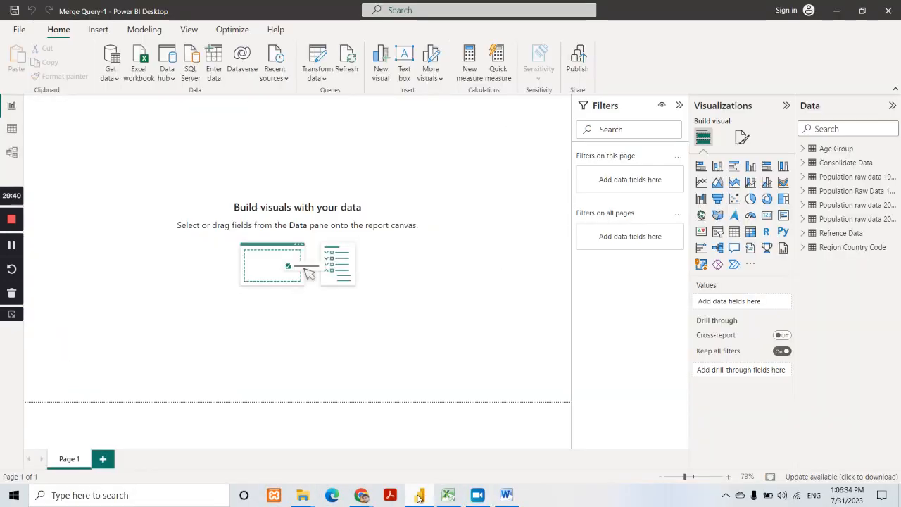
pyautogui.click(323, 81)
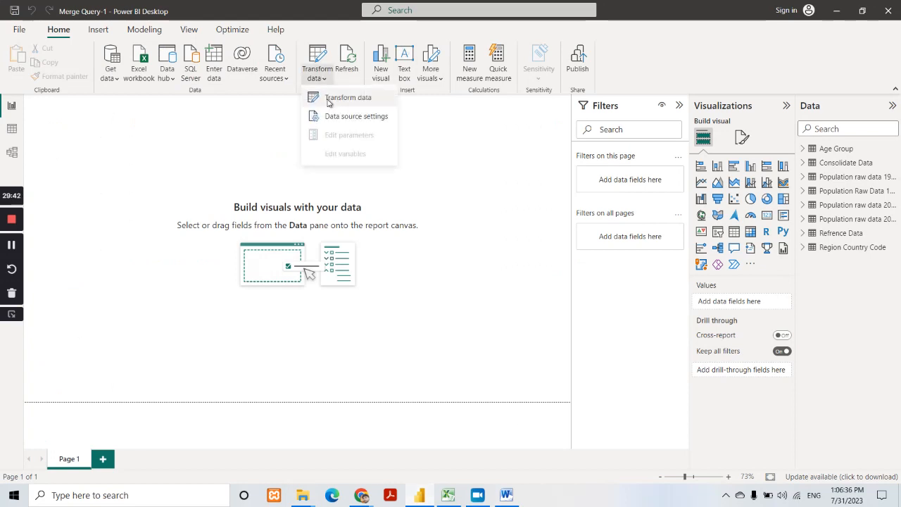
pyautogui.click(329, 98)
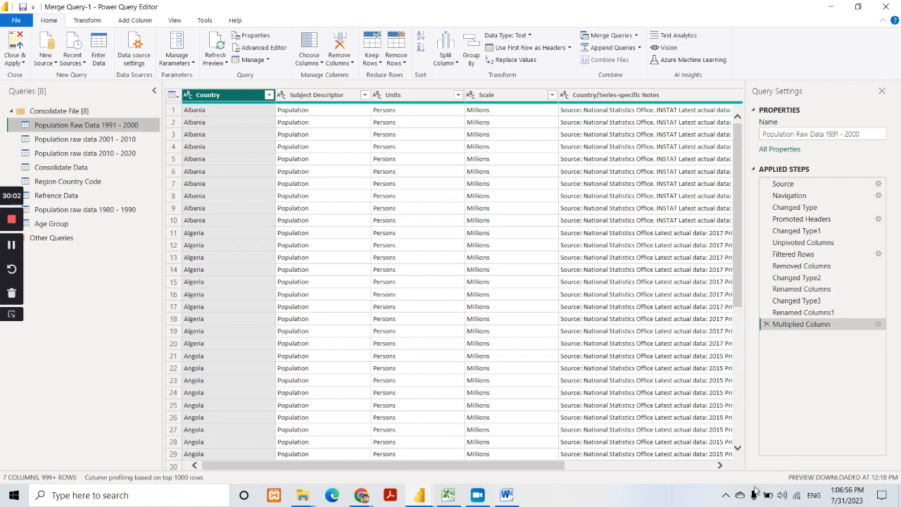
# Step: Capture the Queries list with the screenshot tool and view the Consolidate Data query
pyautogui.click(725, 494)
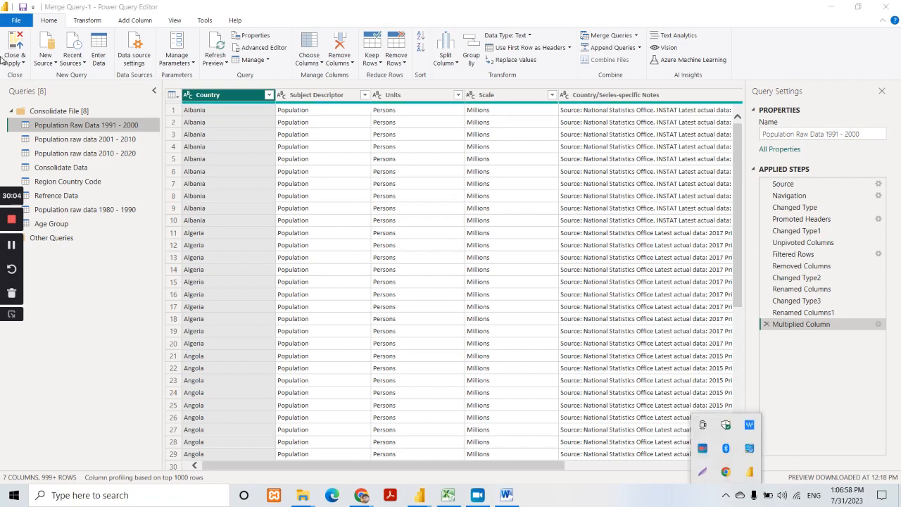
pyautogui.press('Print')
pyautogui.moveTo(0, 96); pyautogui.dragTo(170, 344)
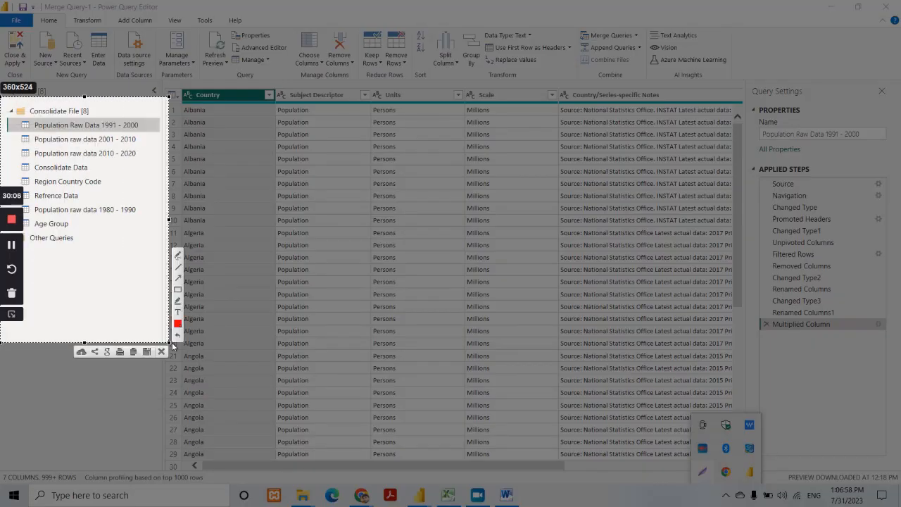
pyautogui.hotkey('ctrl', 'c')
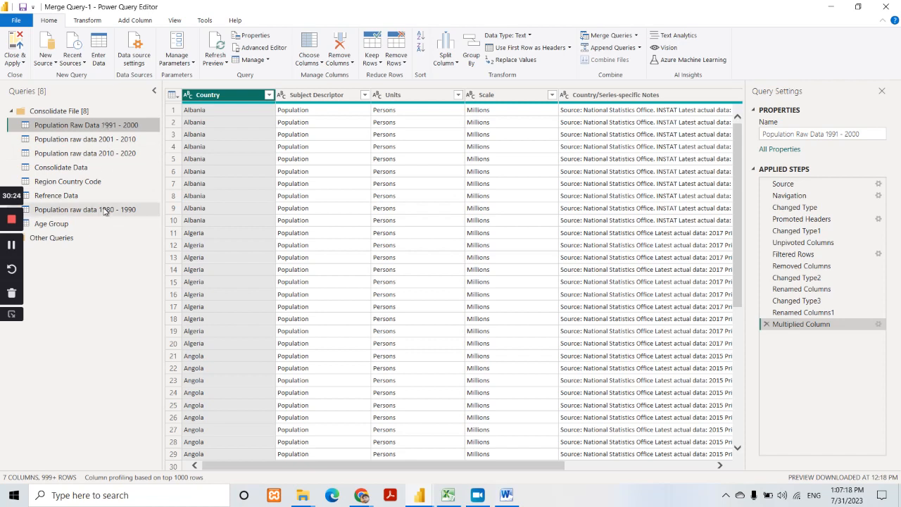
pyautogui.click(76, 169)
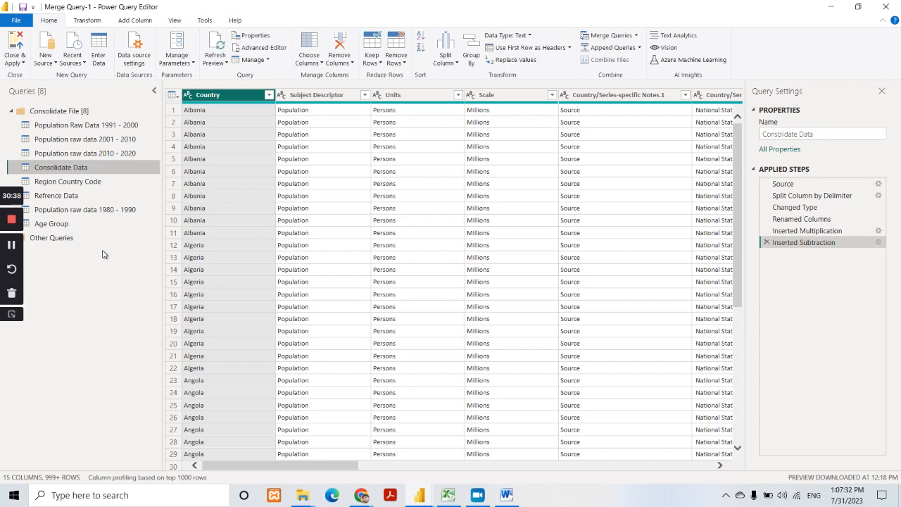
# Step: Disable load for the Population Raw Data 1991 - 2000 query and accept its removal from the report
pyautogui.click(70, 125)
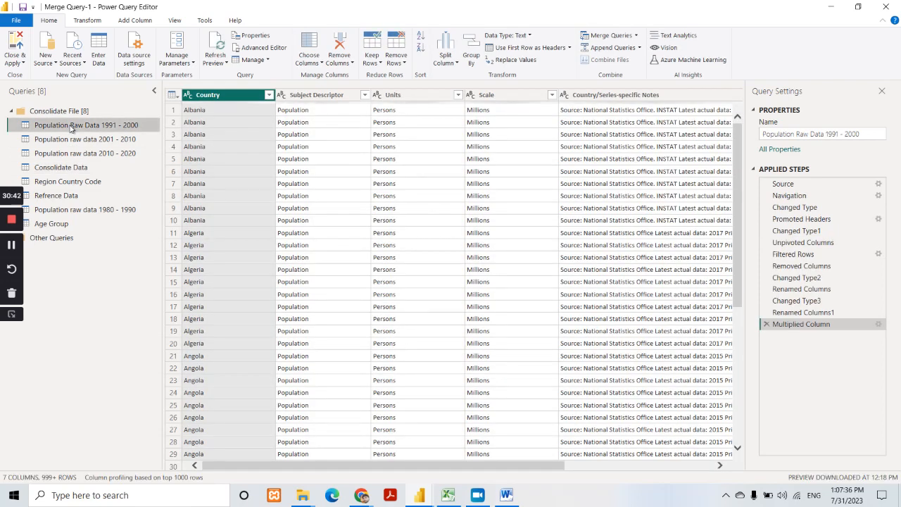
pyautogui.rightClick(69, 126)
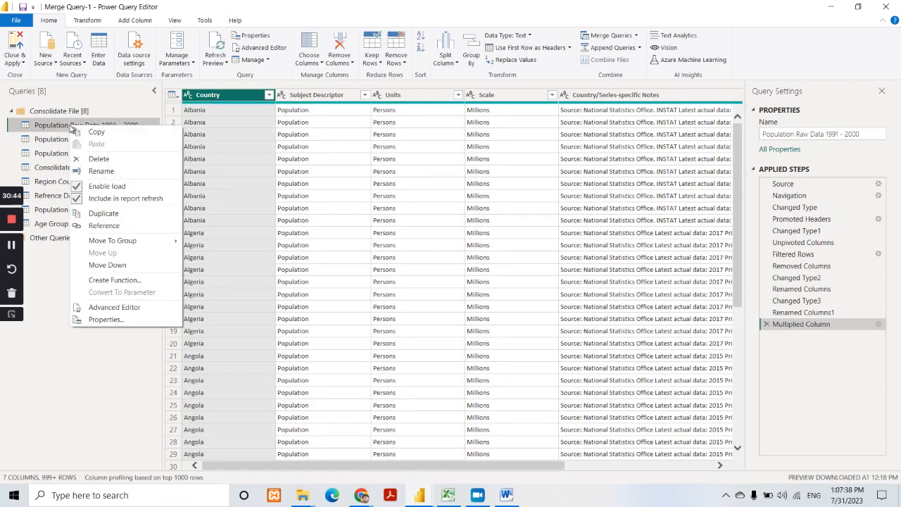
pyautogui.click(120, 187)
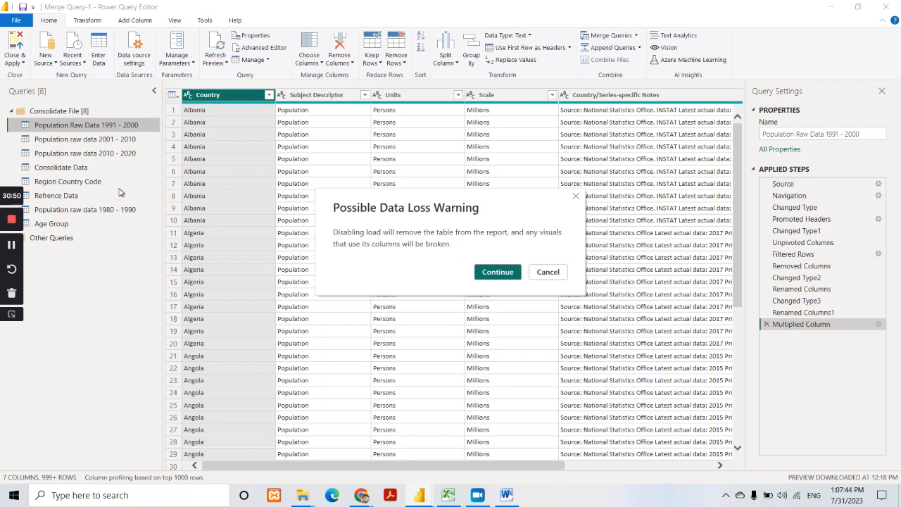
pyautogui.click(510, 275)
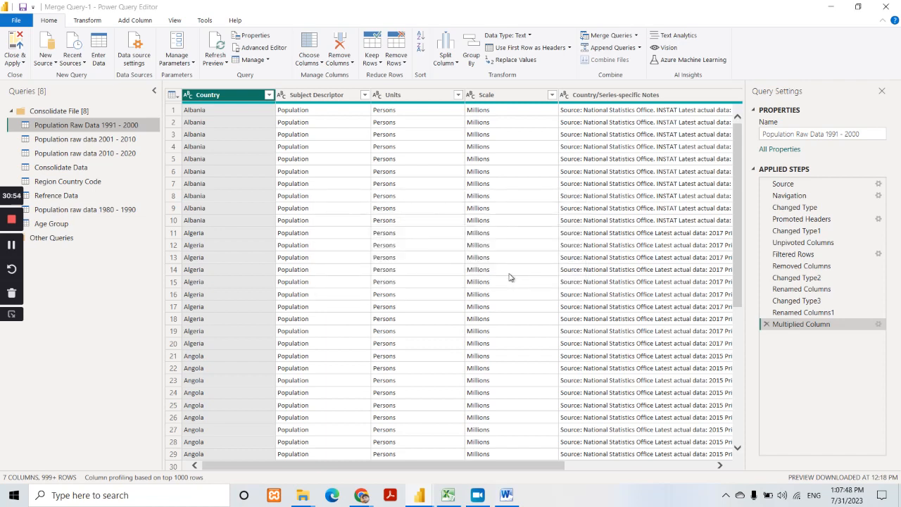
# Step: Disable load for the Population raw data 2001 - 2010 query and accept its removal from the report
pyautogui.click(61, 143)
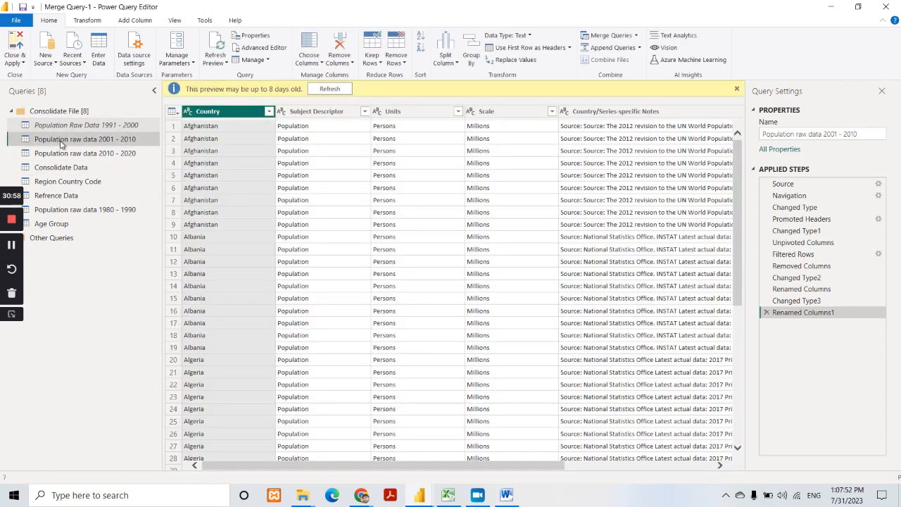
pyautogui.rightClick(61, 143)
pyautogui.click(96, 204)
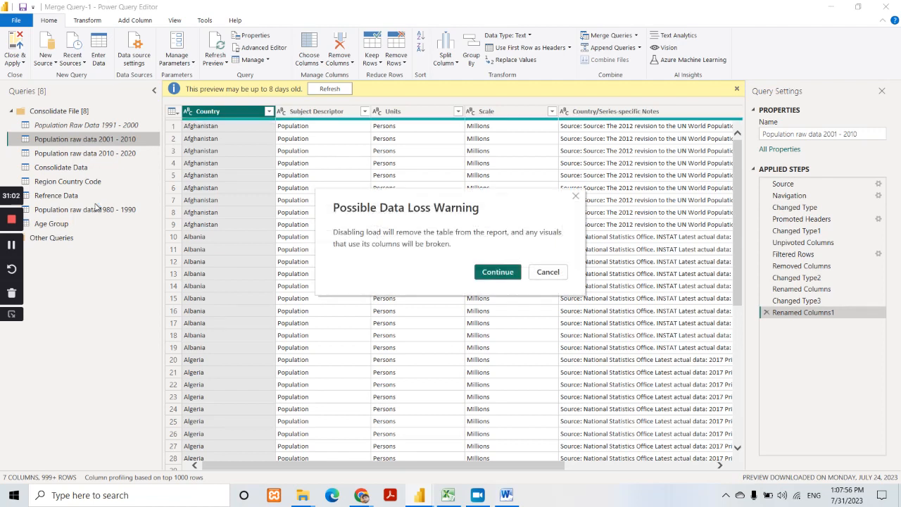
pyautogui.click(497, 271)
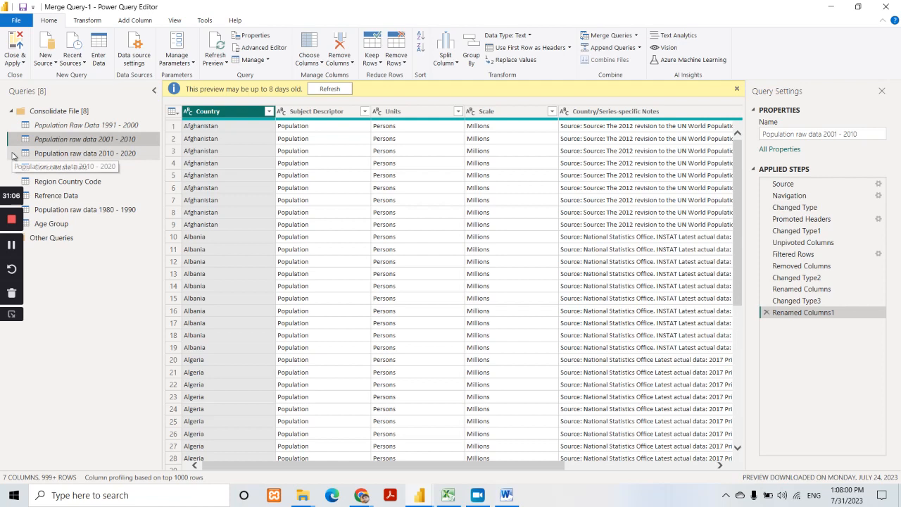
# Step: Disable load for the Population raw data 2010 - 2020 query and accept its removal from the report
pyautogui.click(73, 154)
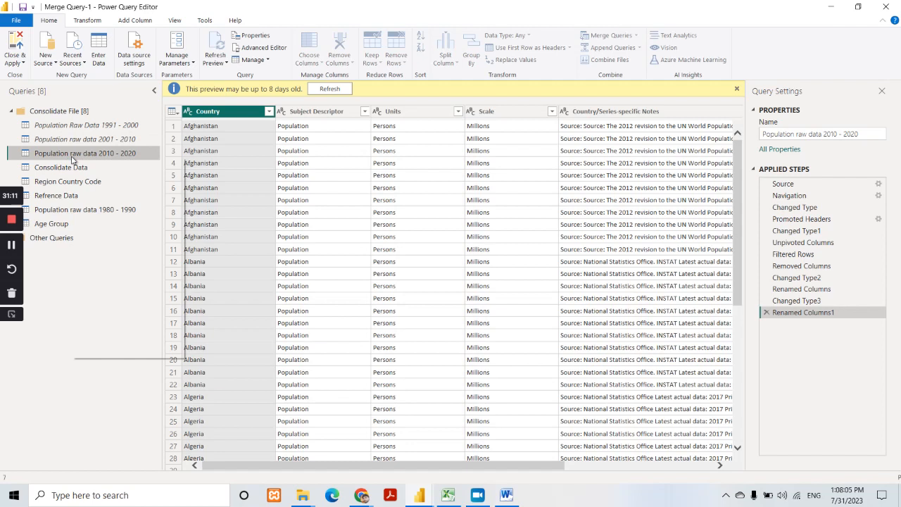
pyautogui.rightClick(73, 154)
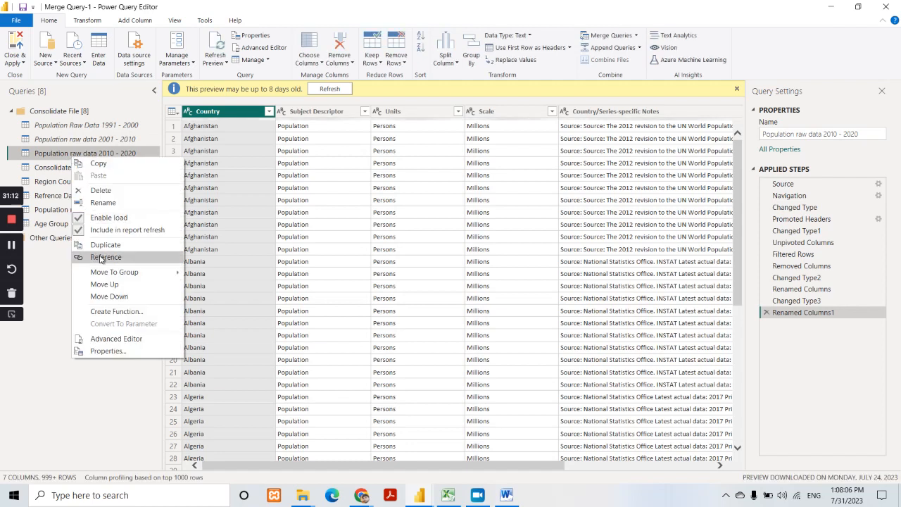
pyautogui.click(109, 220)
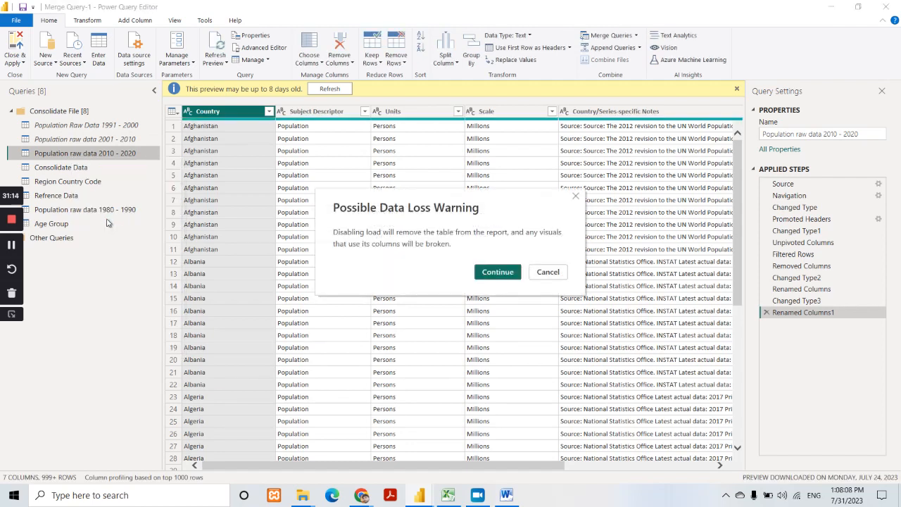
pyautogui.click(486, 275)
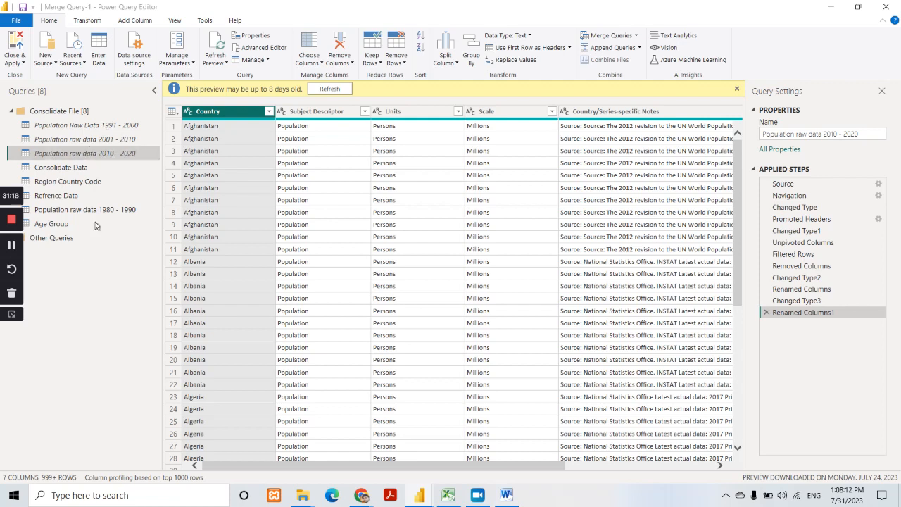
# Step: Disable load for the Population raw data 1980 - 1990 query and accept its removal from the report
pyautogui.click(61, 214)
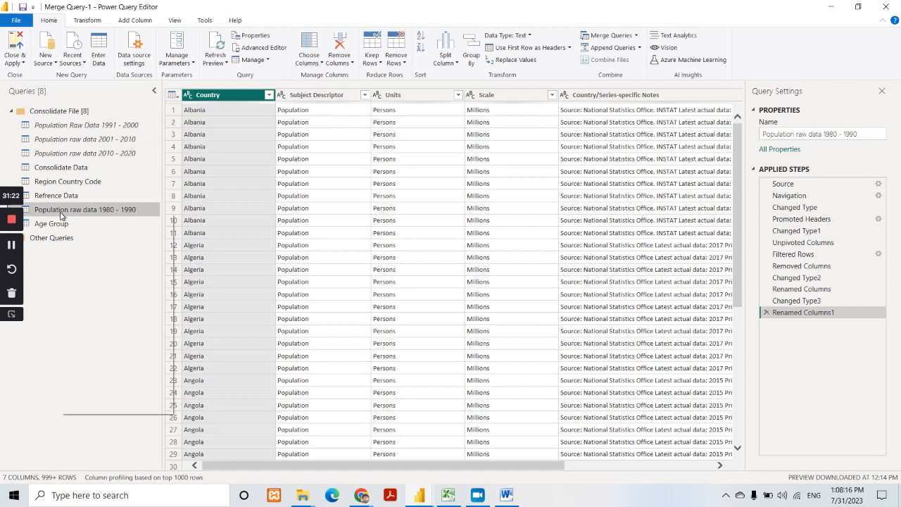
pyautogui.rightClick(60, 214)
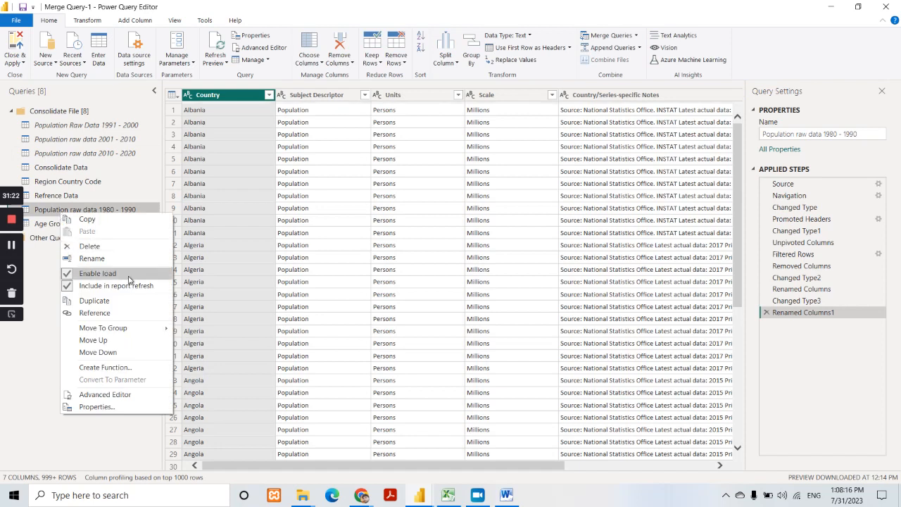
pyautogui.click(99, 279)
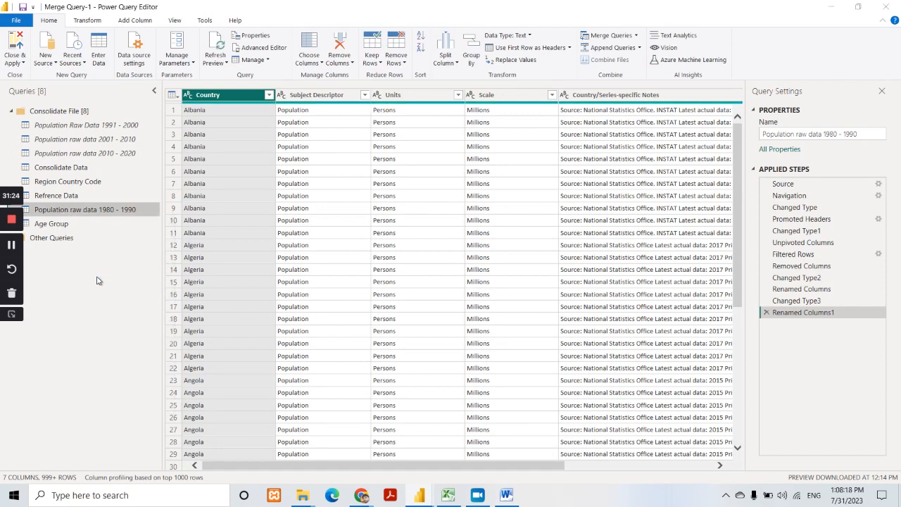
pyautogui.click(497, 272)
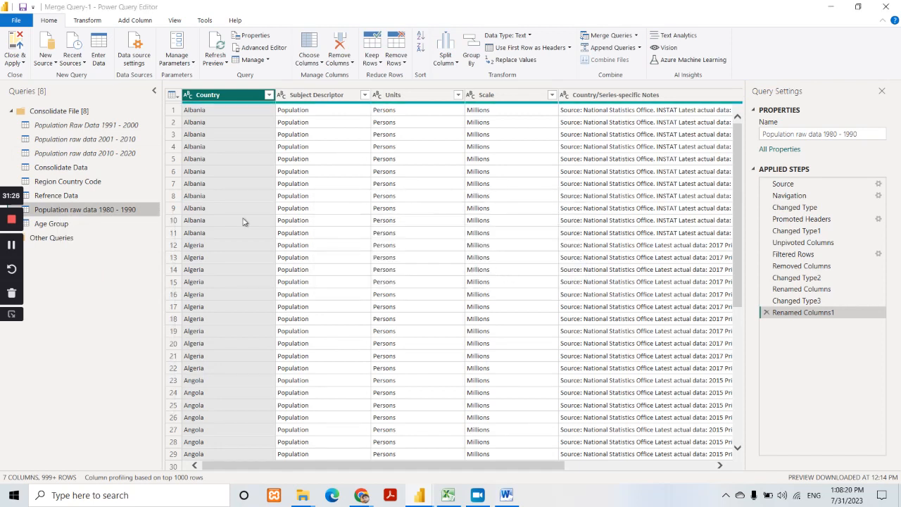
# Step: Disable load for the Age Group query and accept its removal from the report
pyautogui.click(62, 225)
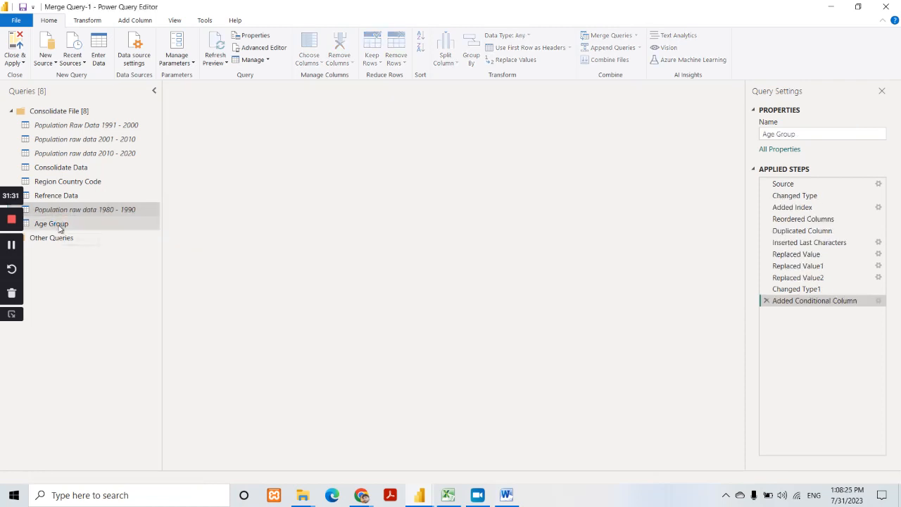
pyautogui.rightClick(60, 225)
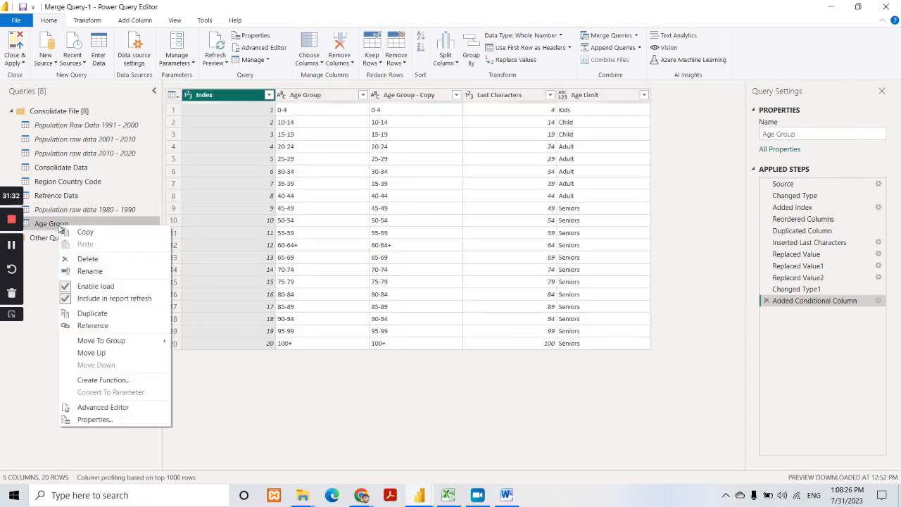
pyautogui.click(102, 286)
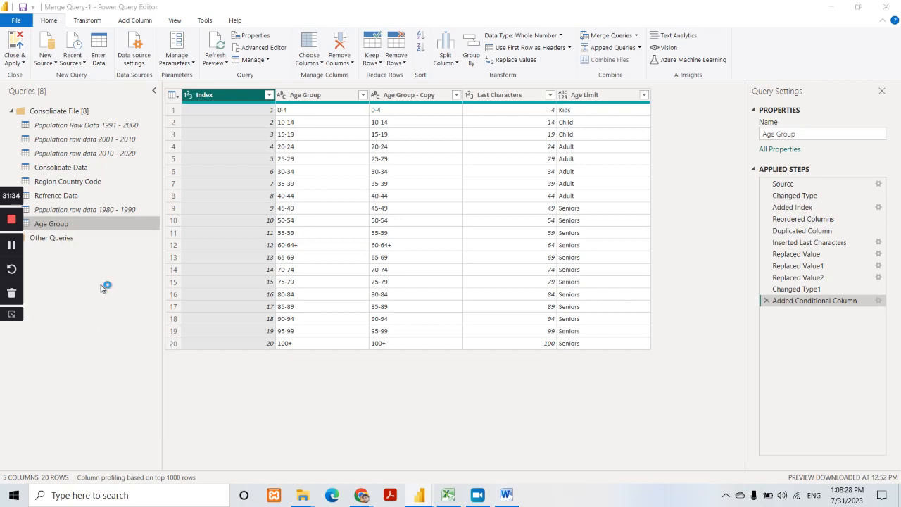
pyautogui.click(497, 274)
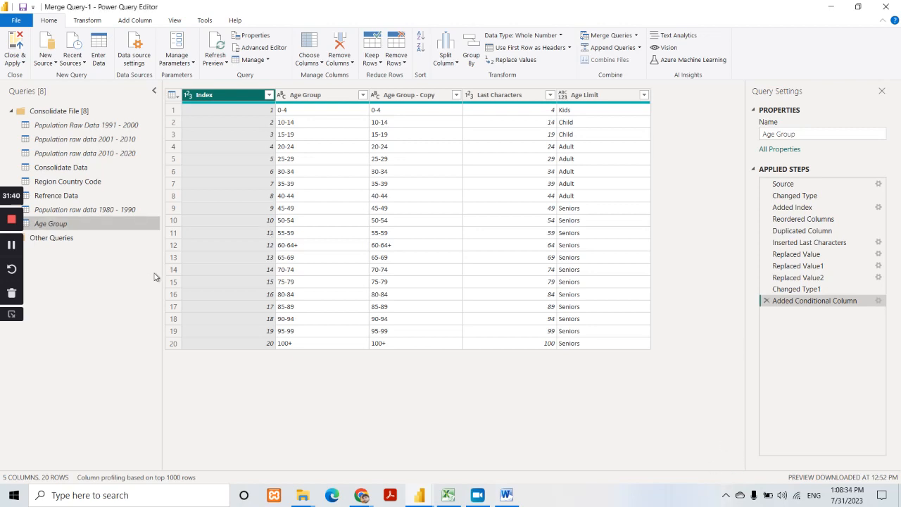
# Step: Capture the Queries list, box the full list, the 1991 - 2020 population queries, Consolidate Data and Region Country Code, and dismiss the capture
pyautogui.click(726, 495)
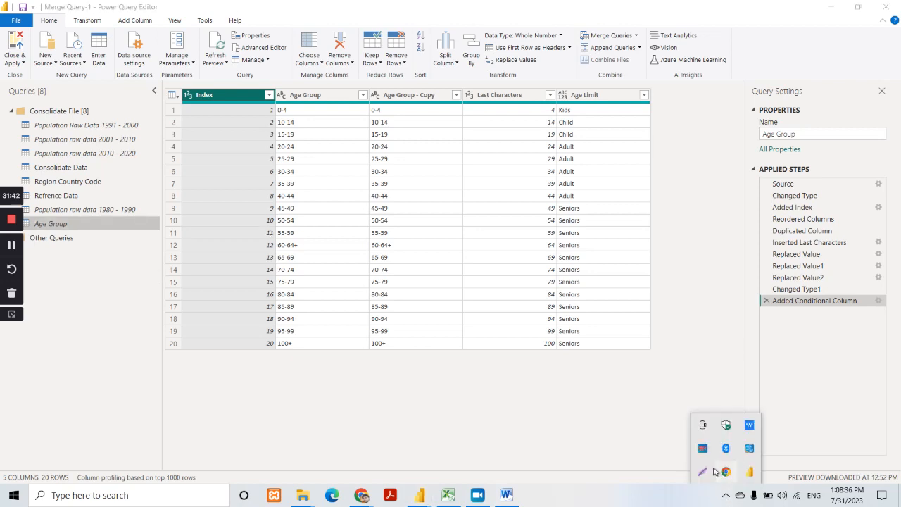
pyautogui.click(703, 472)
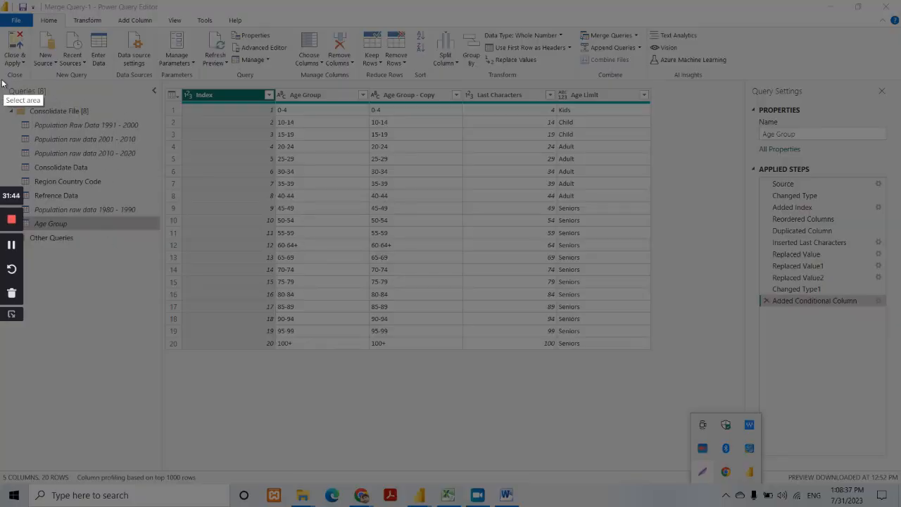
pyautogui.moveTo(2, 79)
pyautogui.mouseDown()
pyautogui.moveTo(190, 332)
pyautogui.moveTo(274, 386)
pyautogui.mouseUp()
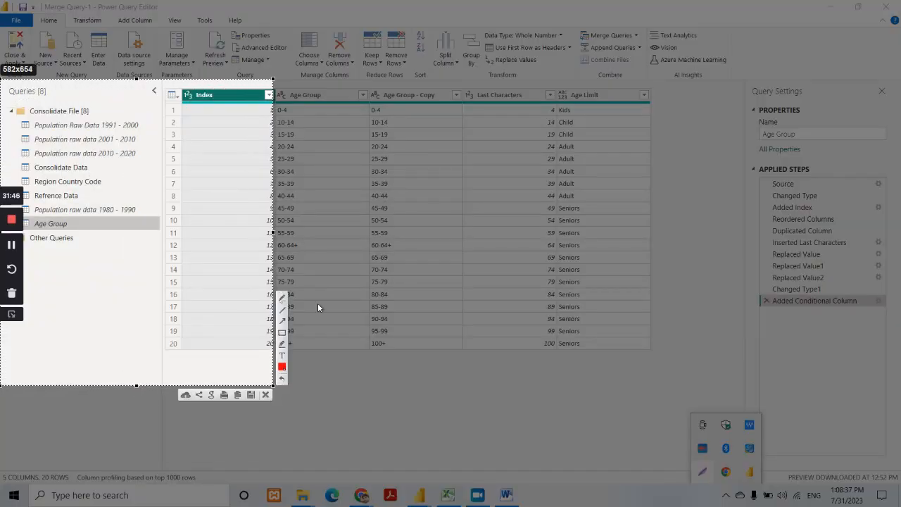
pyautogui.click(283, 333)
pyautogui.moveTo(1, 109); pyautogui.dragTo(163, 272)
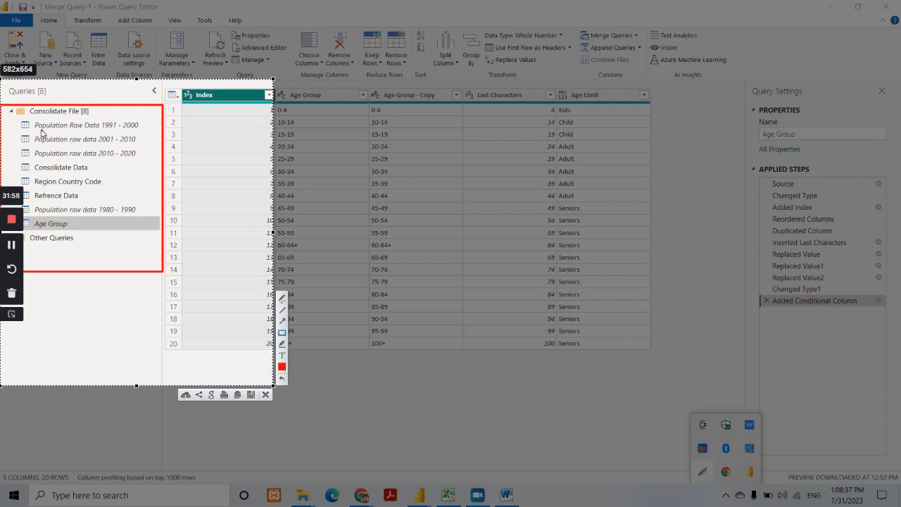
pyautogui.moveTo(33, 118)
pyautogui.mouseDown()
pyautogui.moveTo(79, 133)
pyautogui.moveTo(145, 130)
pyautogui.mouseUp()
pyautogui.moveTo(33, 132); pyautogui.dragTo(139, 159)
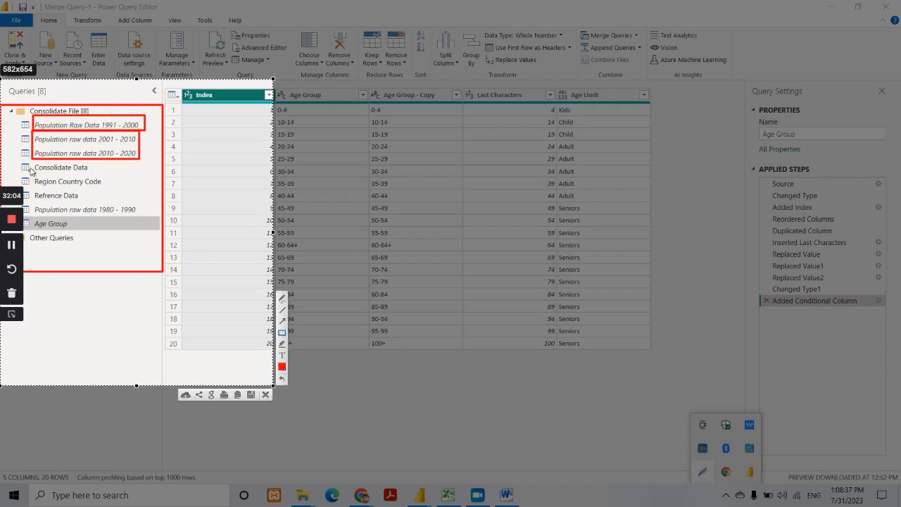
pyautogui.moveTo(18, 160)
pyautogui.mouseDown()
pyautogui.moveTo(35, 185)
pyautogui.moveTo(110, 187)
pyautogui.mouseUp()
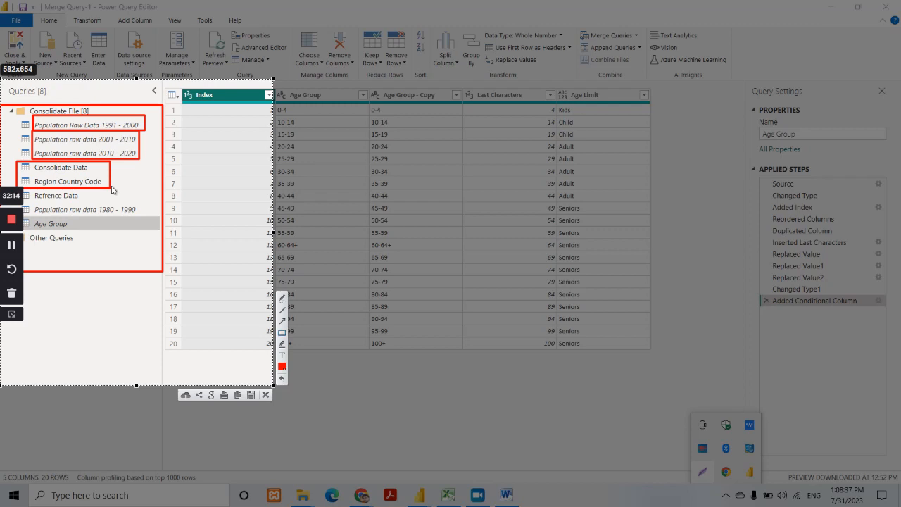
pyautogui.press('Escape')
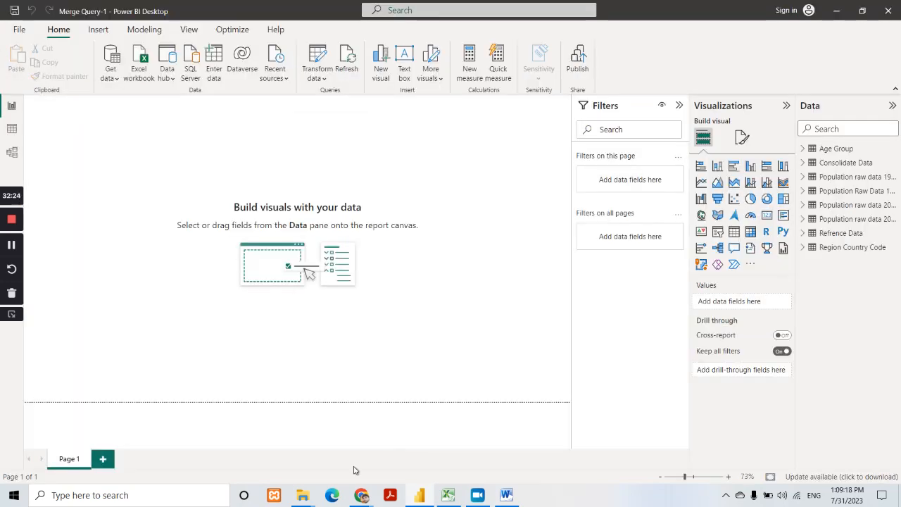
# Step: Switch to the Power Bi folder in File Explorer and check the size of the Merge Query-1 file
pyautogui.moveTo(310, 495)
pyautogui.click(374, 459)
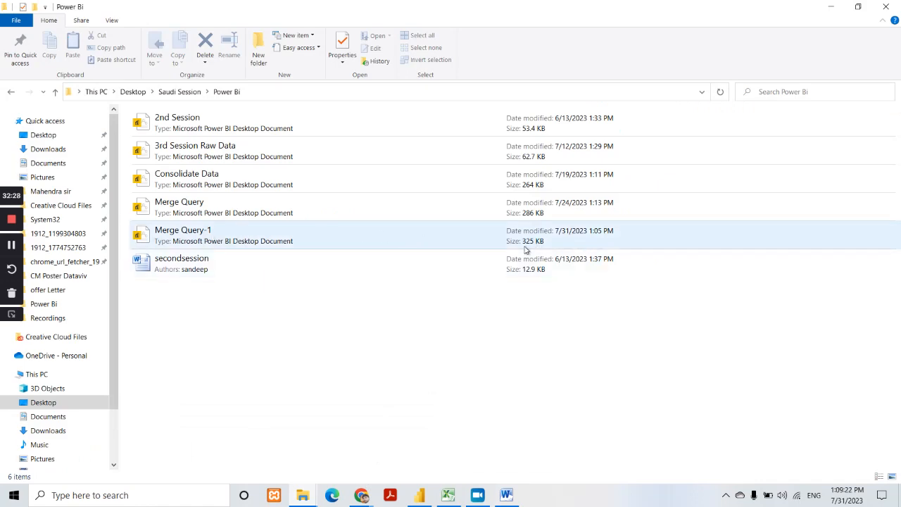
# Step: Switch back to Power BI Desktop, apply the pending query changes and save the Merge Query-1 report
pyautogui.click(419, 497)
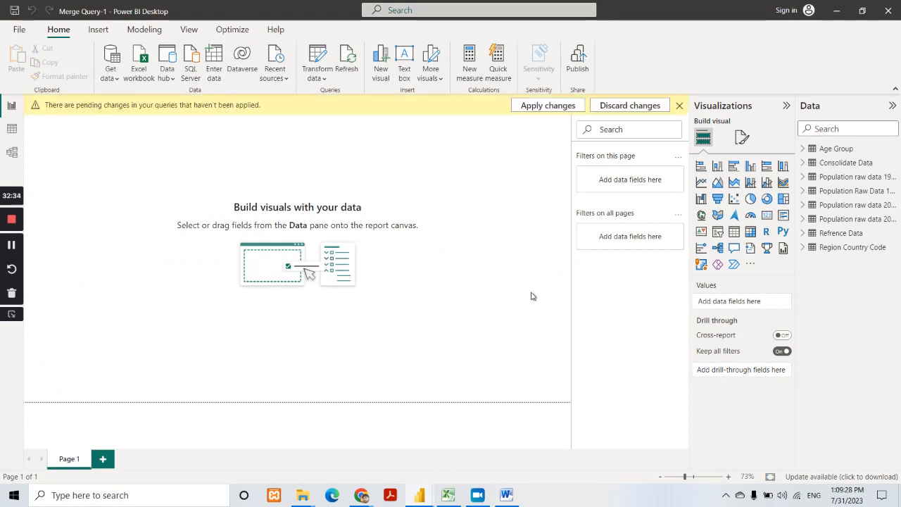
pyautogui.click(543, 105)
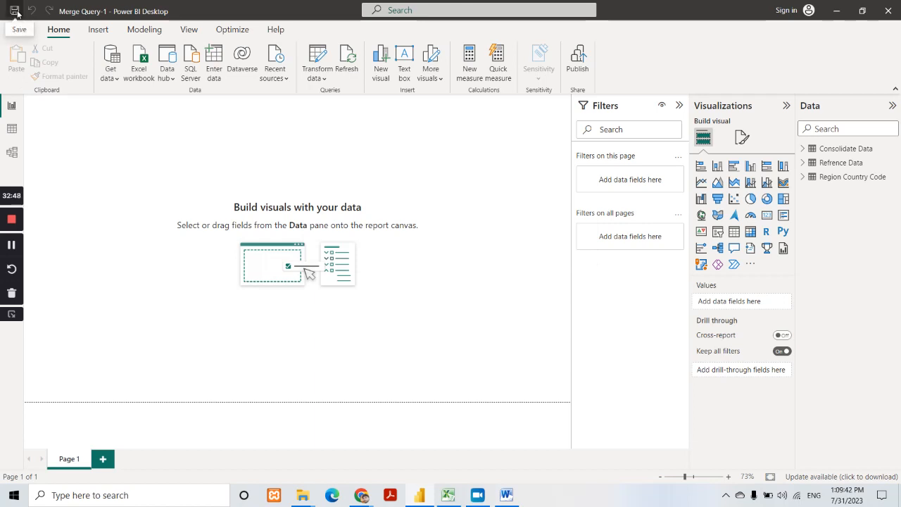
pyautogui.click(15, 11)
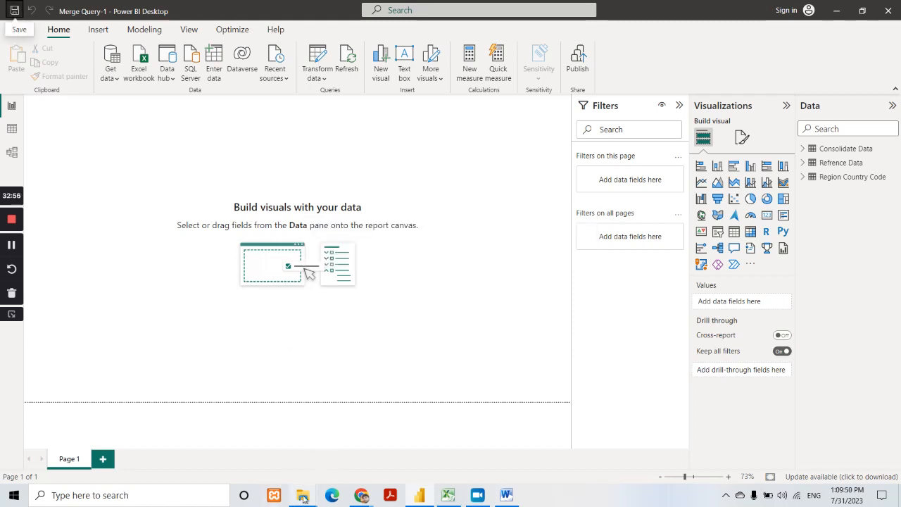
# Step: Capture the Power Bi folder's file list in File Explorer, box the Merge Query-1 file and its size, and dismiss the capture
pyautogui.moveTo(321, 495)
pyautogui.click(387, 468)
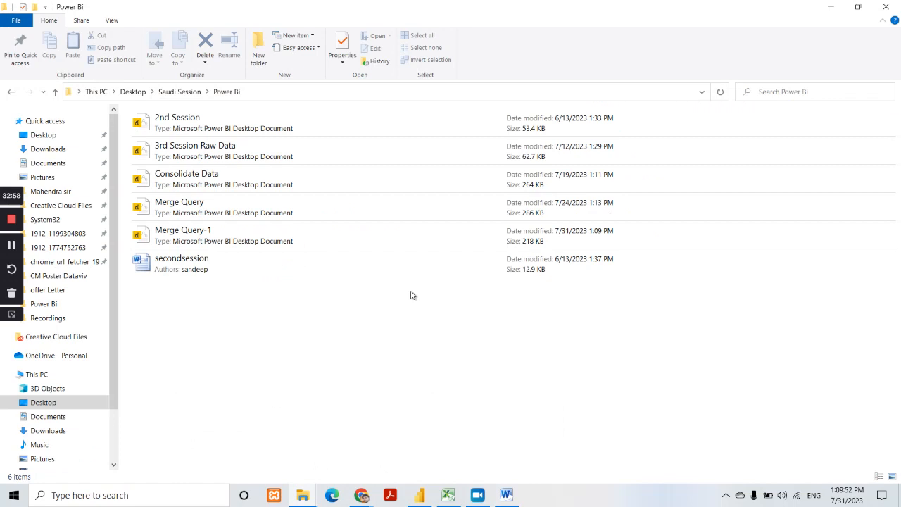
pyautogui.click(726, 495)
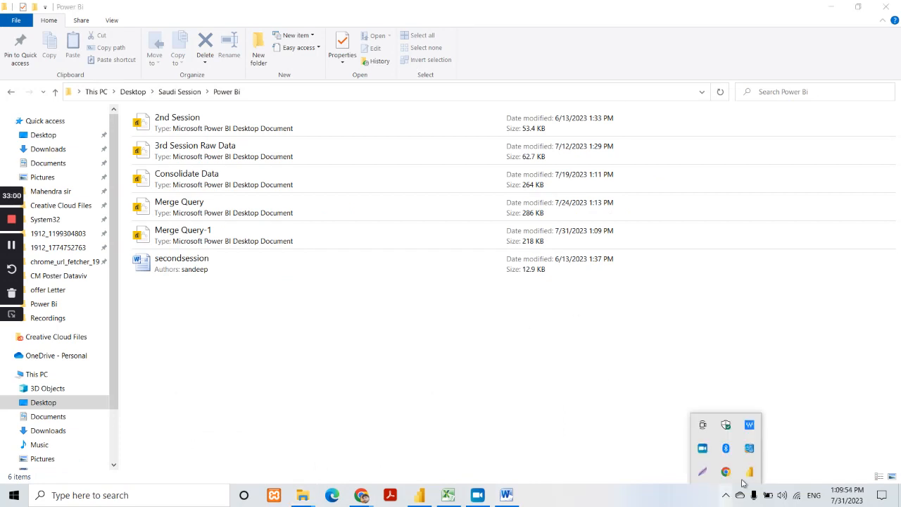
pyautogui.click(703, 472)
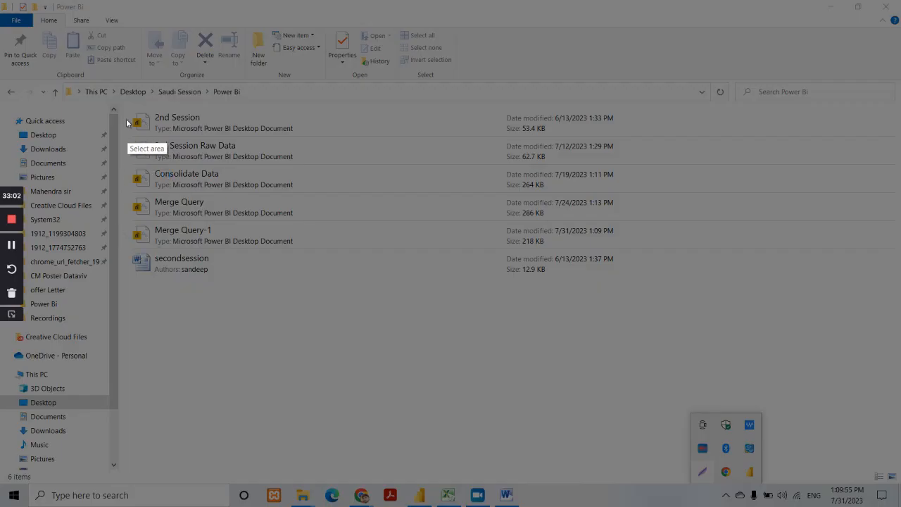
pyautogui.moveTo(123, 107); pyautogui.dragTo(688, 296)
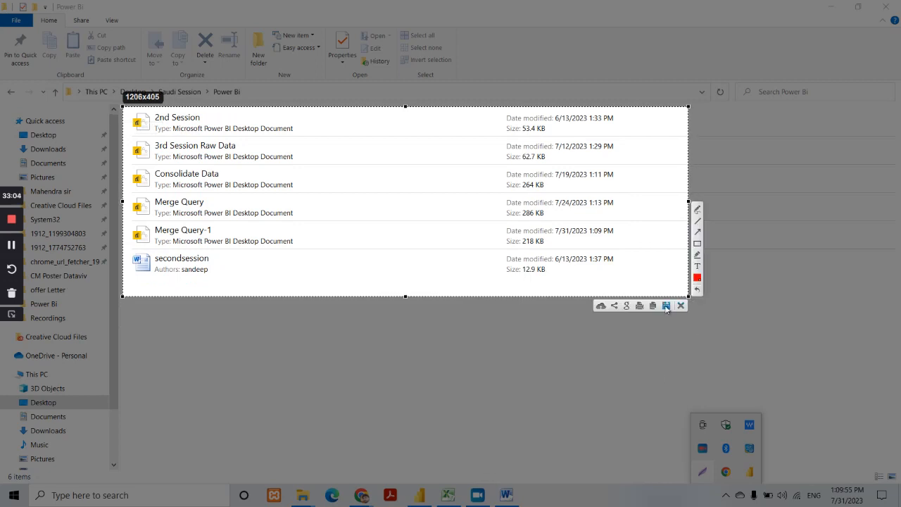
pyautogui.click(697, 243)
pyautogui.moveTo(122, 215)
pyautogui.mouseDown()
pyautogui.moveTo(281, 256)
pyautogui.moveTo(656, 255)
pyautogui.mouseUp()
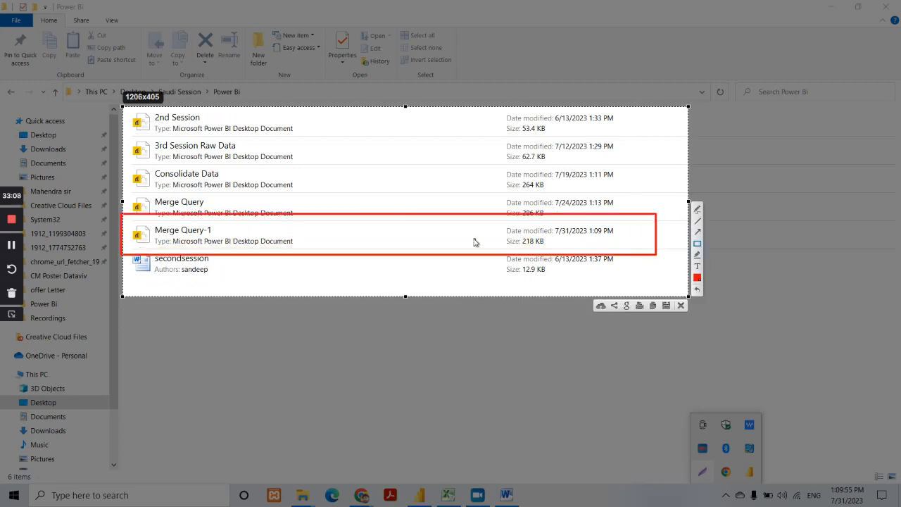
pyautogui.moveTo(498, 233); pyautogui.dragTo(558, 252)
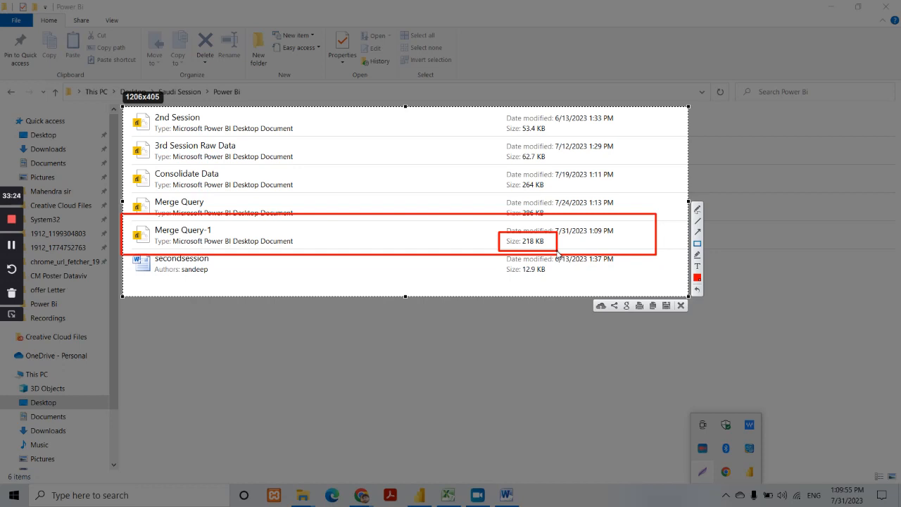
pyautogui.press('Escape')
pyautogui.press('Escape')
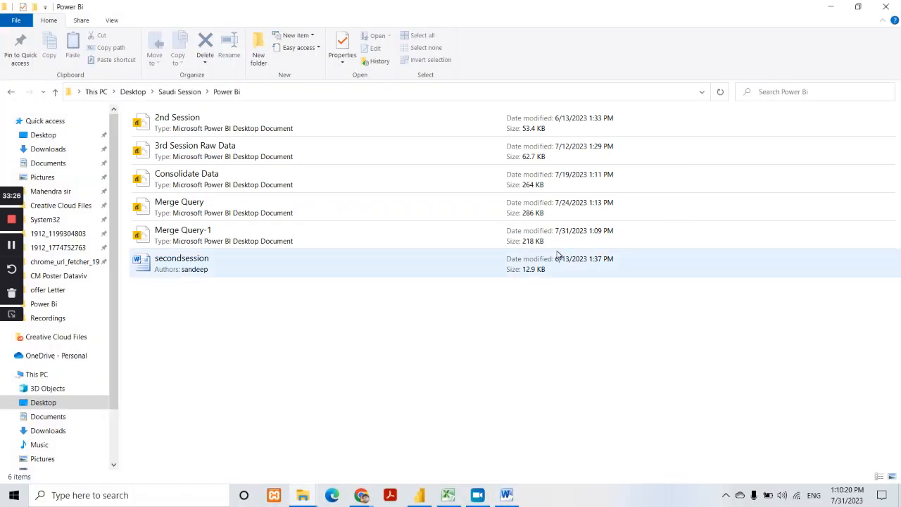
# Step: Switch to the Word topic list and highlight the Power BI Relationship line
pyautogui.click(420, 495)
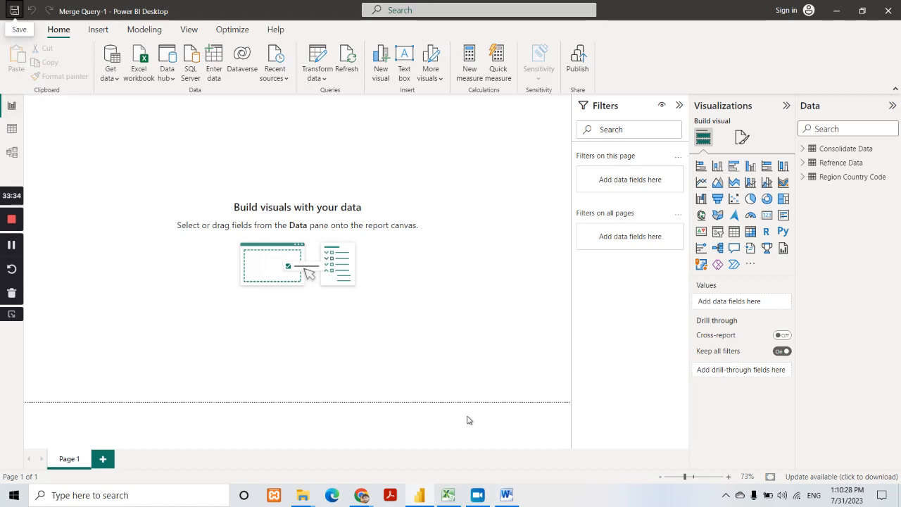
pyautogui.click(515, 498)
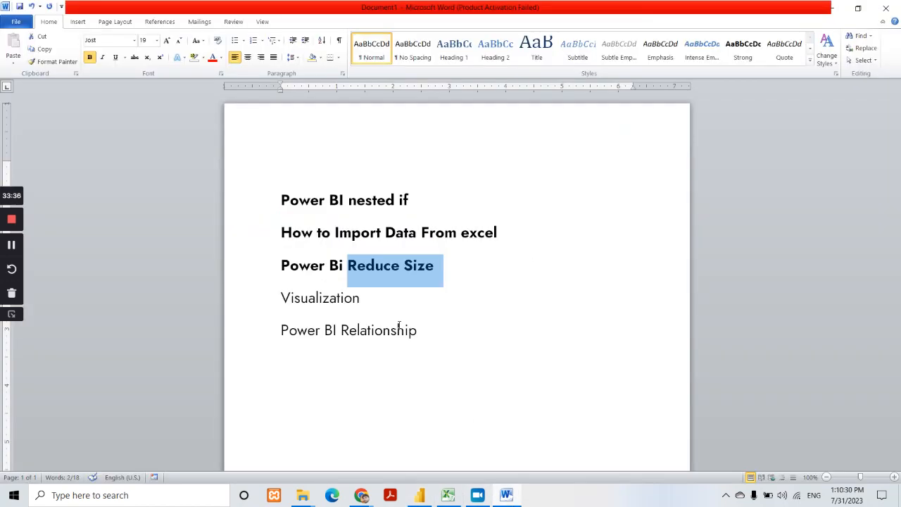
pyautogui.click(444, 291)
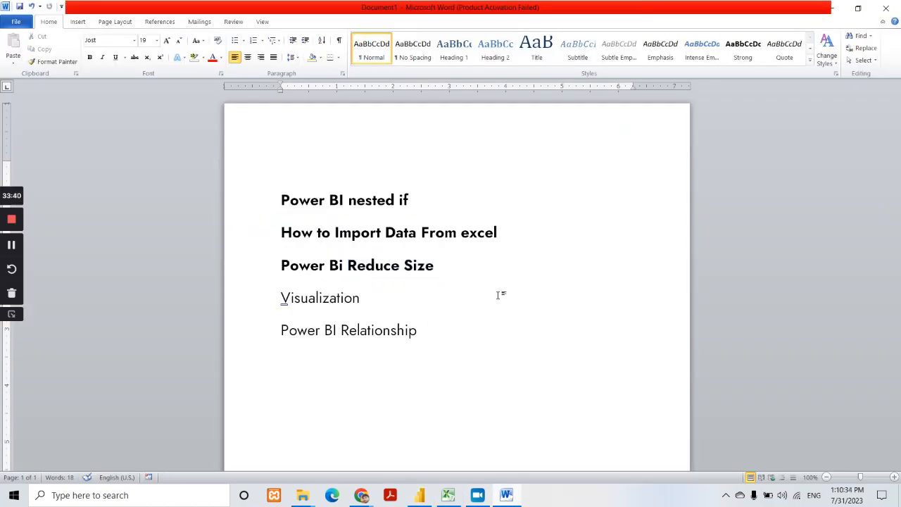
pyautogui.moveTo(282, 328); pyautogui.dragTo(419, 332)
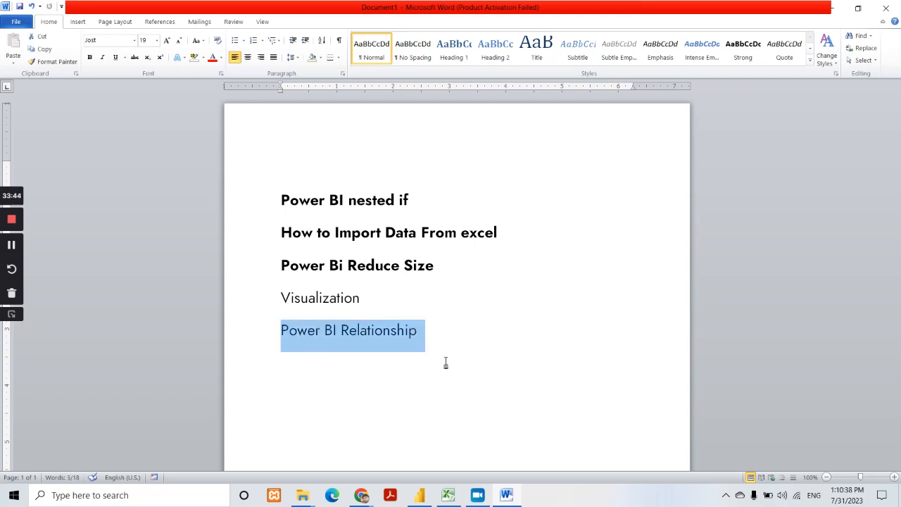
pyautogui.click(304, 497)
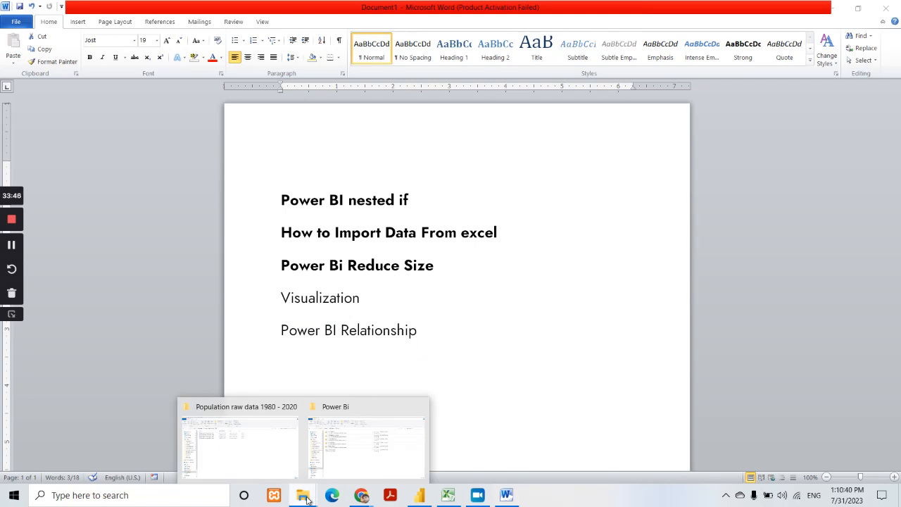
pyautogui.click(274, 454)
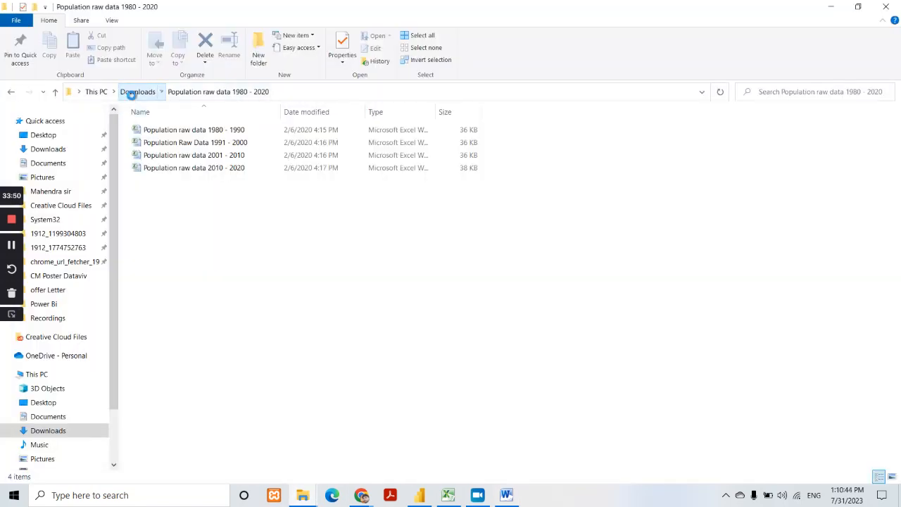
pyautogui.click(138, 92)
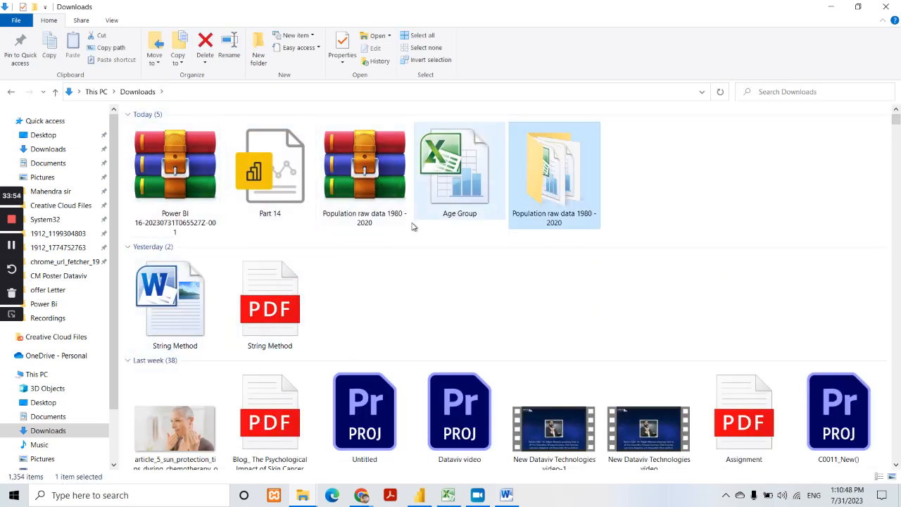
pyautogui.click(187, 187)
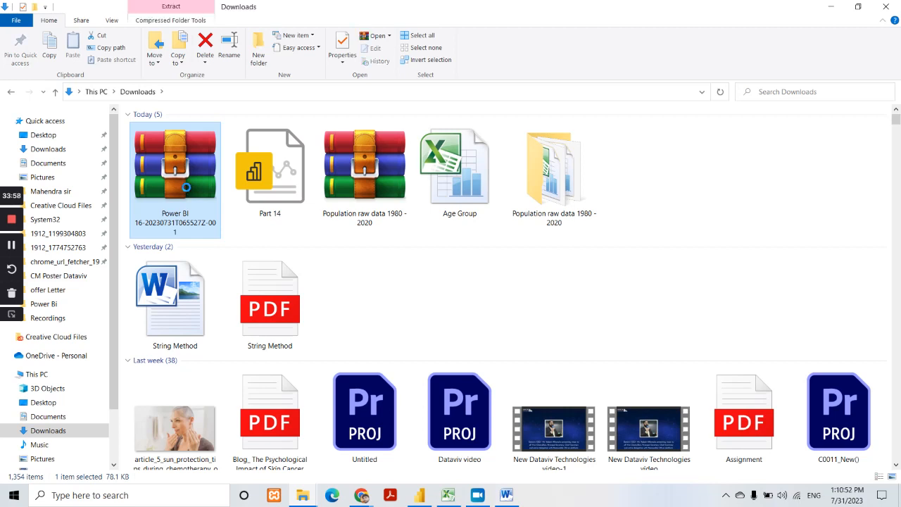
pyautogui.rightClick(186, 188)
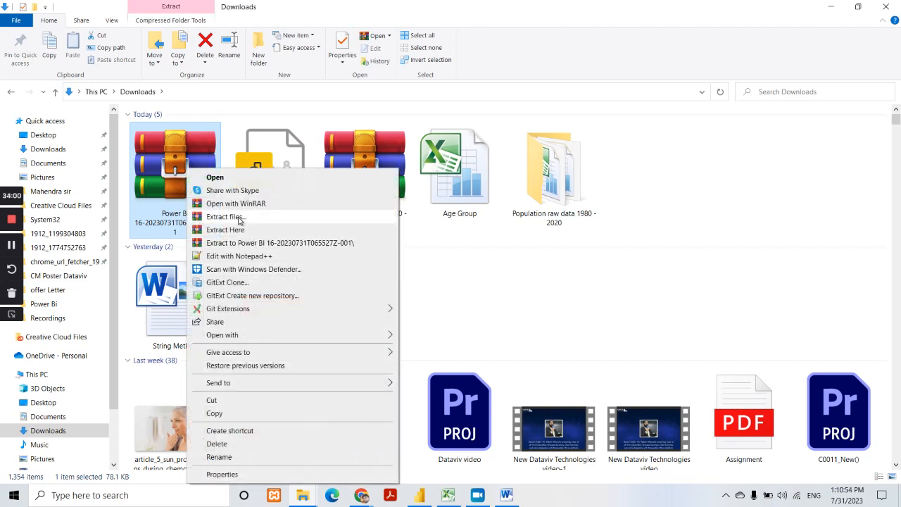
pyautogui.click(240, 219)
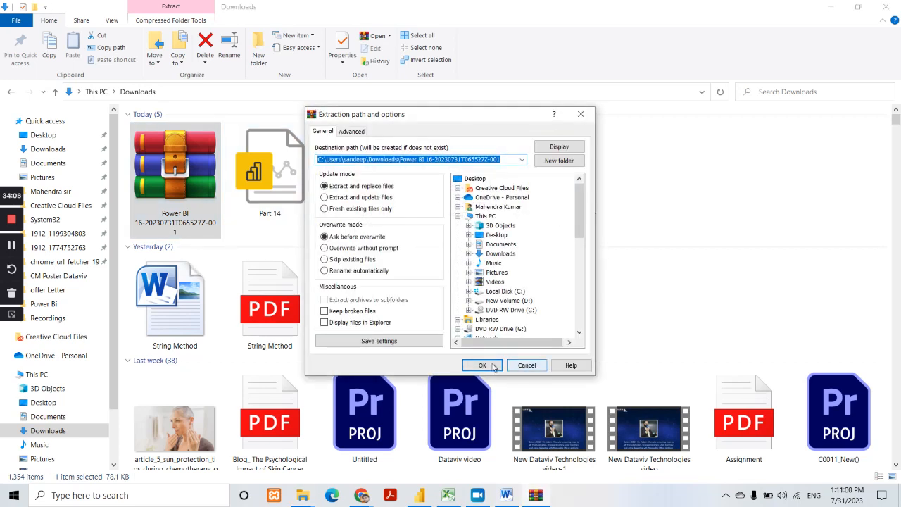
pyautogui.click(493, 364)
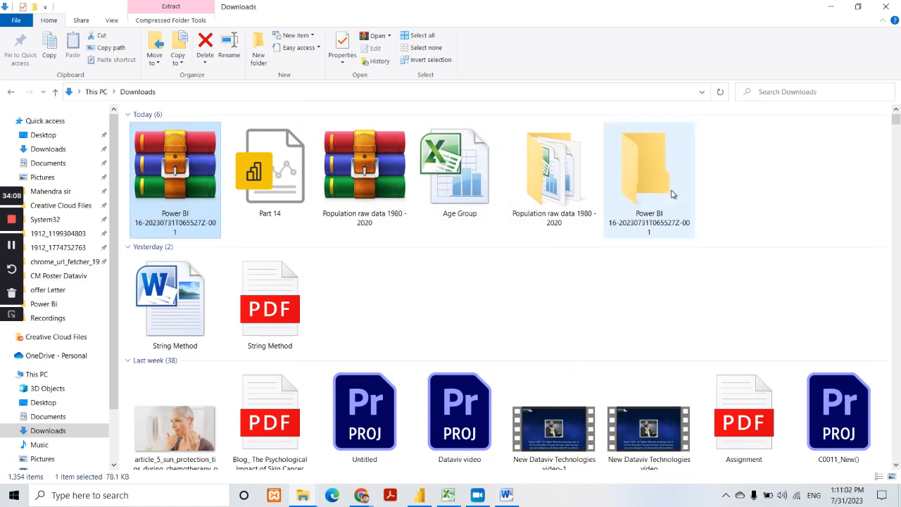
# Step: Open the Power BI 16 folder inside the extracted folder and permanently delete the Part 16 power bi file
pyautogui.doubleClick(662, 186)
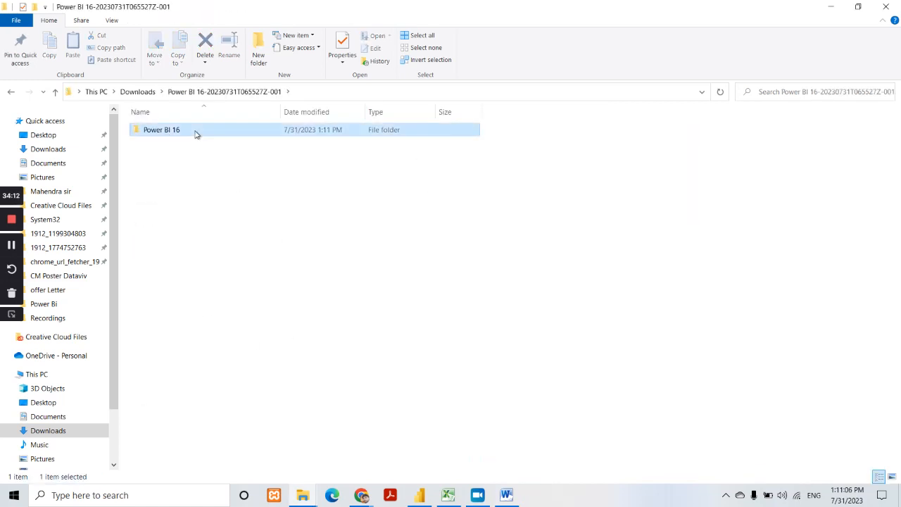
pyautogui.doubleClick(195, 133)
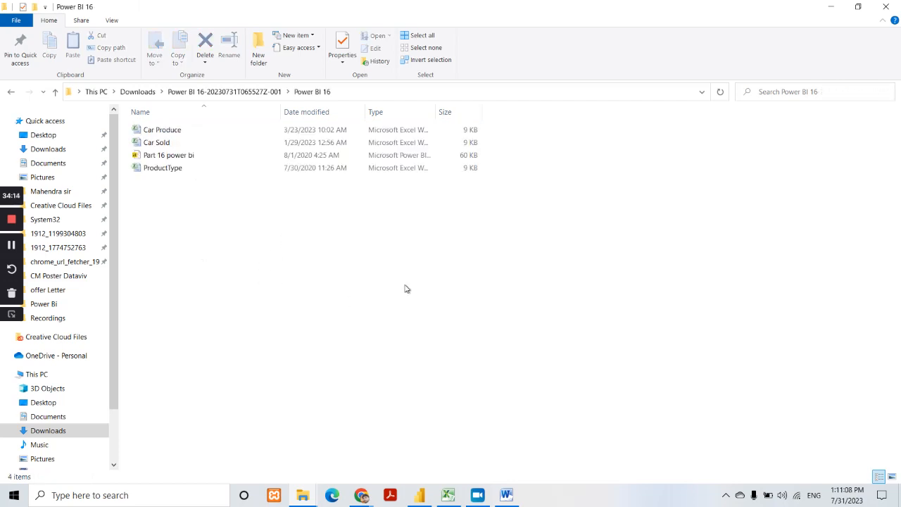
pyautogui.click(202, 160)
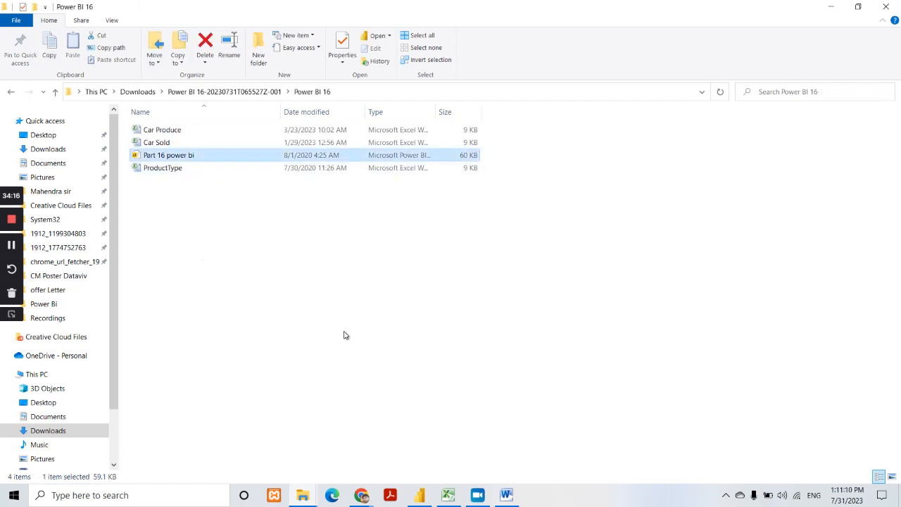
pyautogui.hotkey('shift', 'Delete')
pyautogui.press('Return')
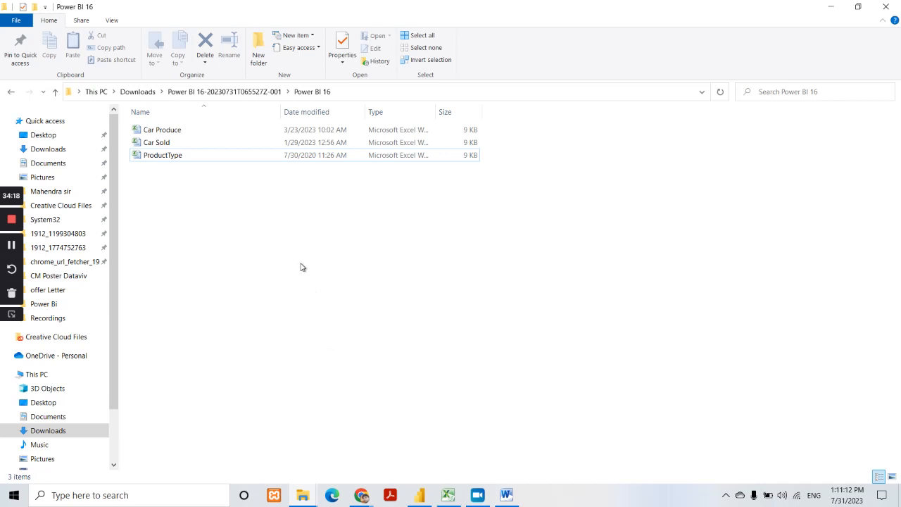
# Step: Select the Car Produce, Car Sold and ProductType workbooks displayed as large icons, and switch to Power BI Desktop
pyautogui.scroll(3, 304, 271)
pyautogui.scroll(2, 304, 272)
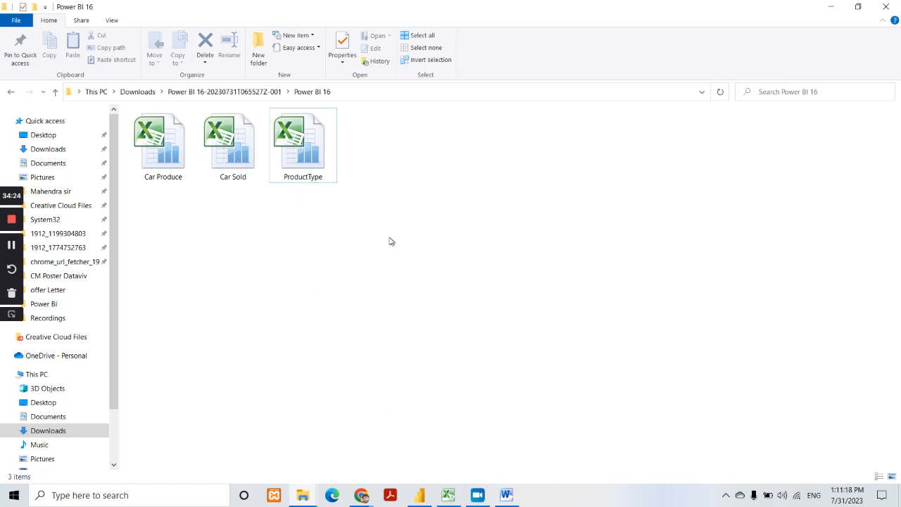
pyautogui.moveTo(390, 237); pyautogui.dragTo(156, 138)
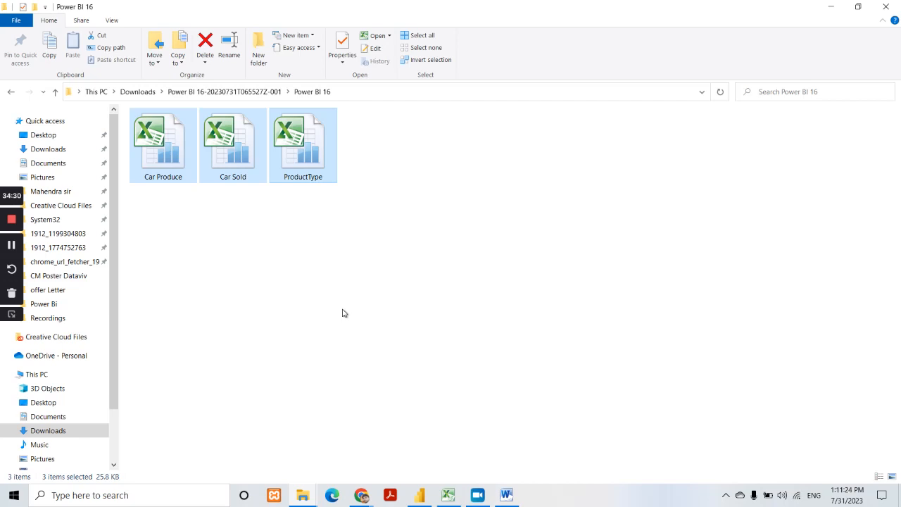
pyautogui.click(424, 497)
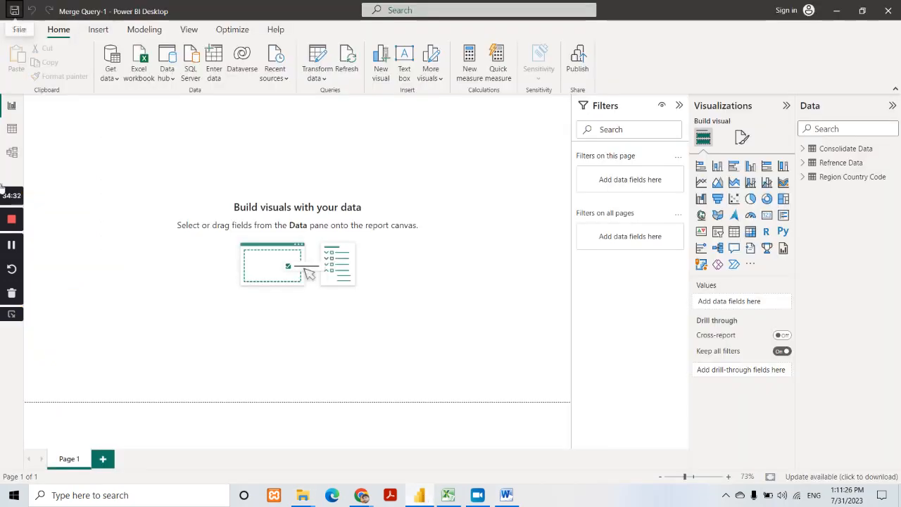
# Step: Try to start a new blank report from the Merge Query-1 report
pyautogui.click(18, 30)
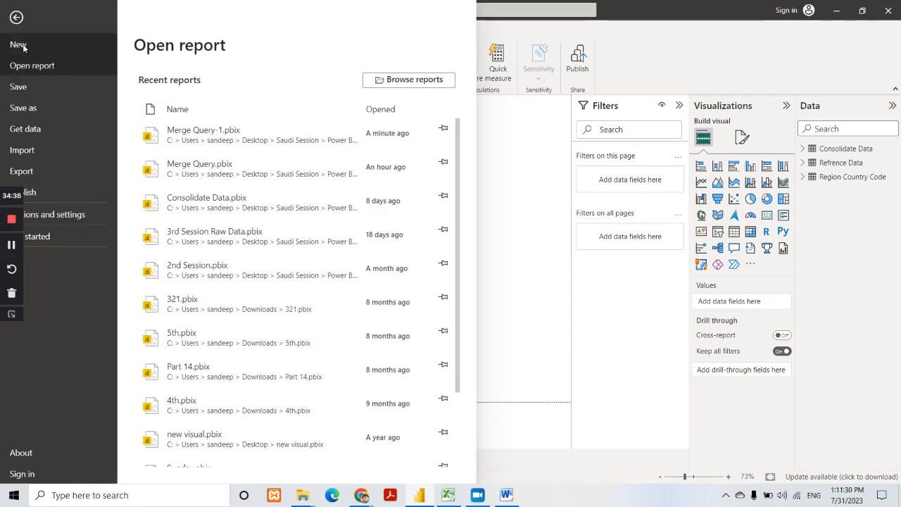
pyautogui.click(24, 47)
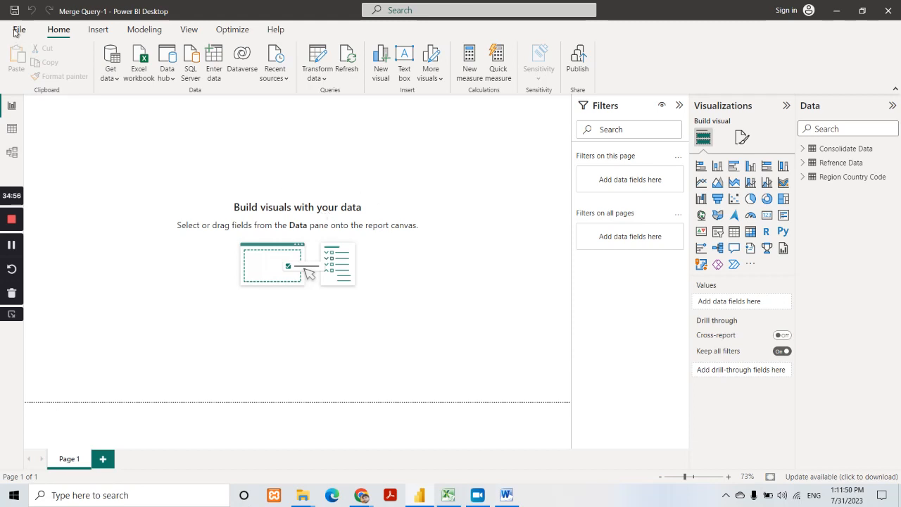
pyautogui.click(15, 32)
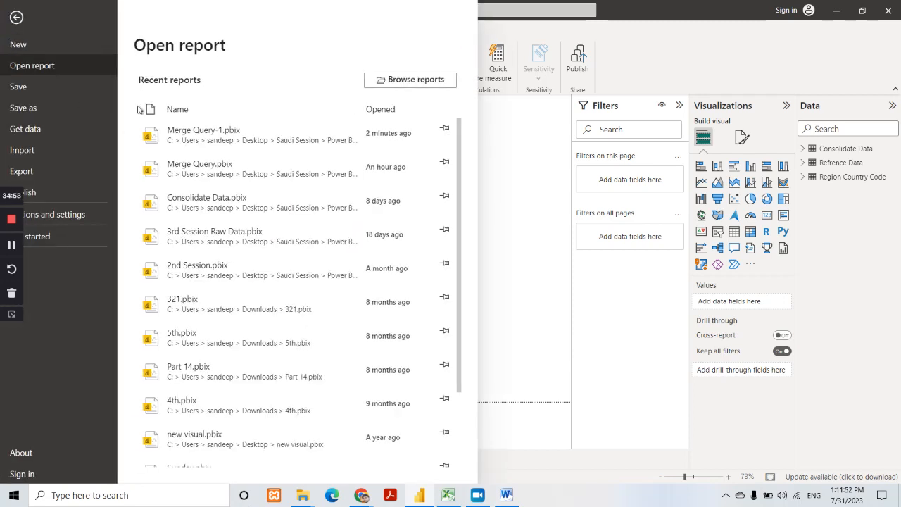
pyautogui.click(21, 51)
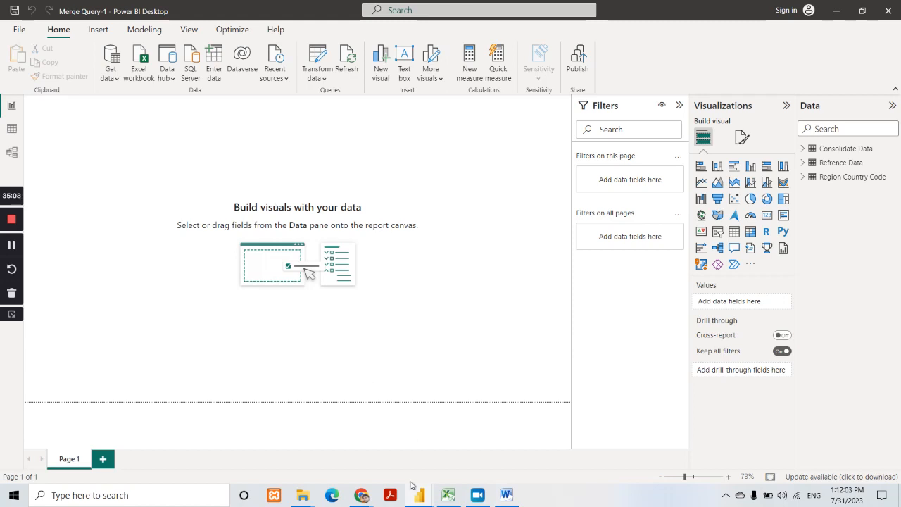
# Step: Check the newly launched Power BI Desktop windows and close them, keeping the Merge Query-1 report open
pyautogui.moveTo(414, 492)
pyautogui.click(457, 453)
pyautogui.moveTo(418, 492)
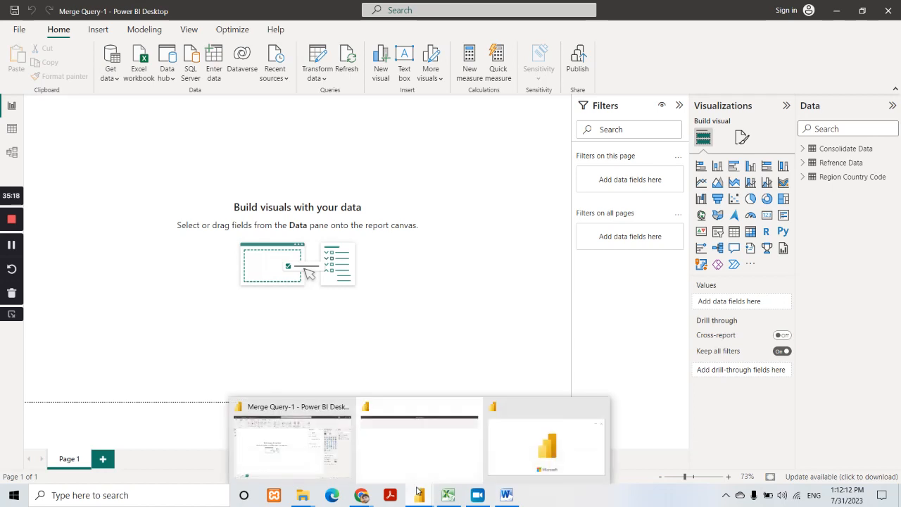
pyautogui.moveTo(438, 449)
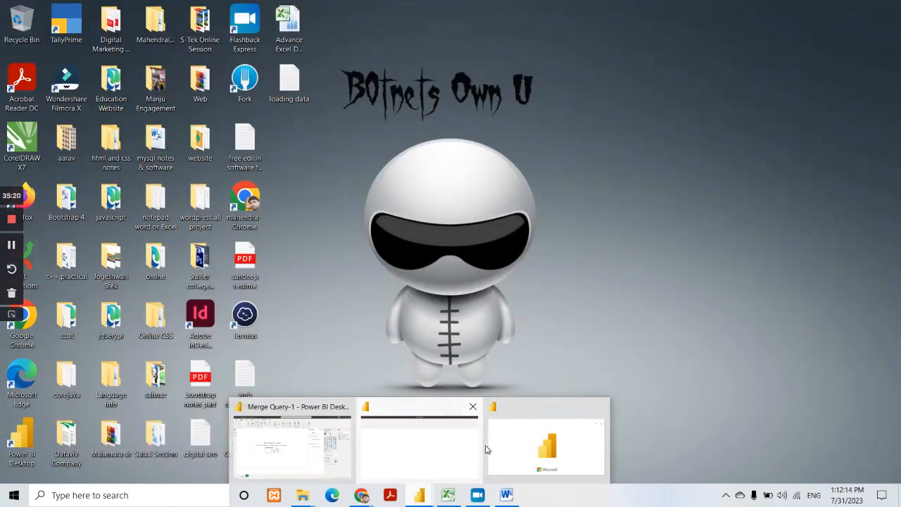
pyautogui.click(439, 449)
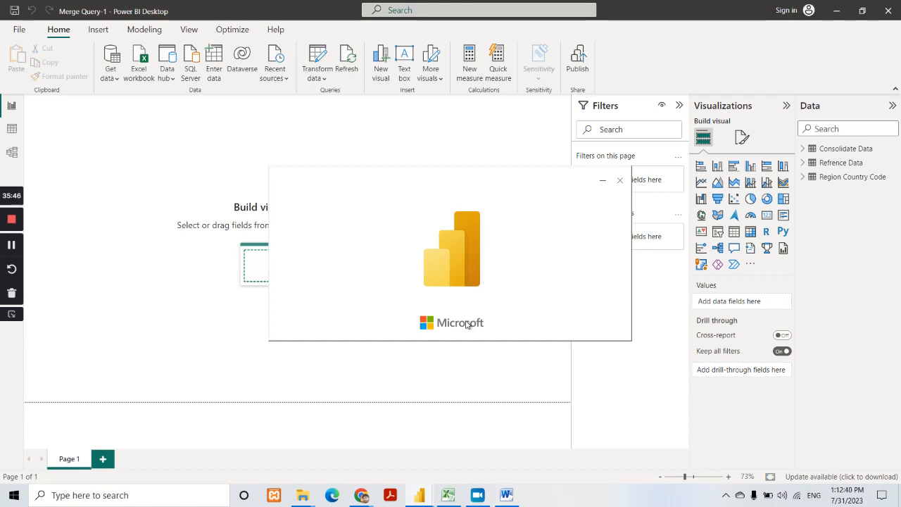
pyautogui.moveTo(419, 501)
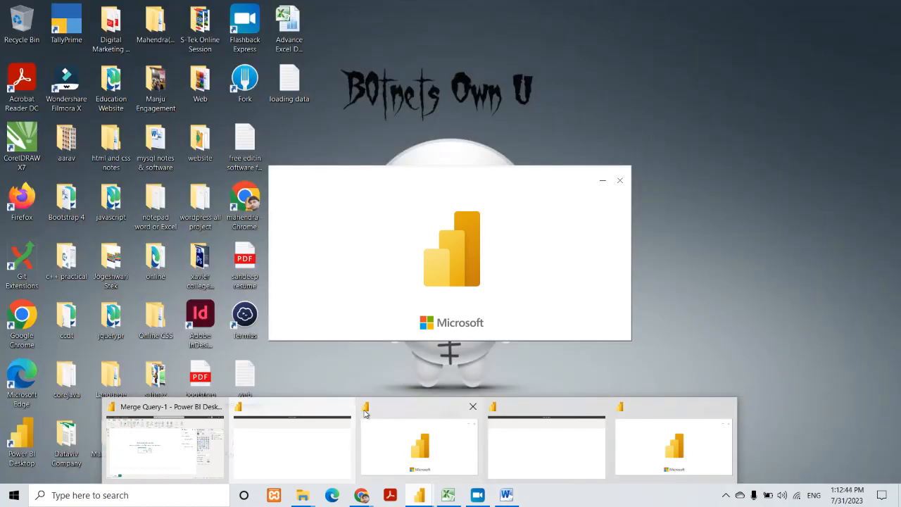
pyautogui.moveTo(475, 411)
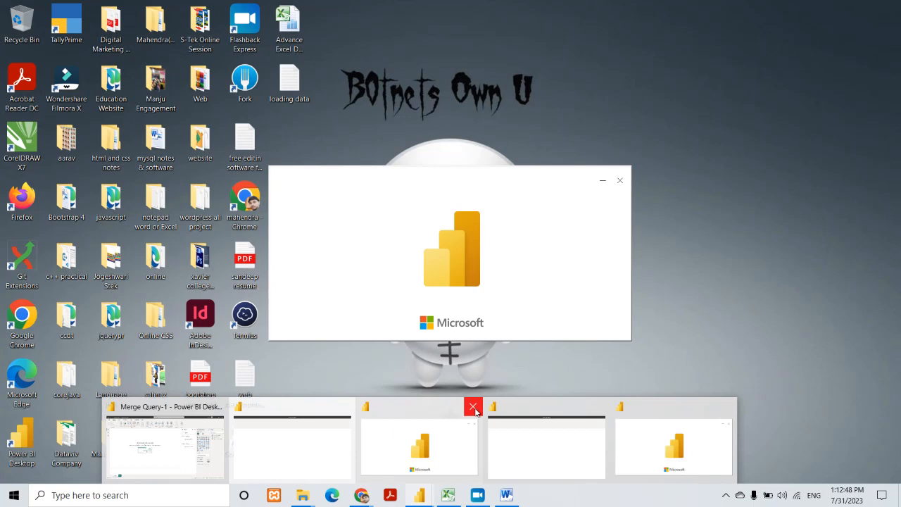
pyautogui.click(728, 408)
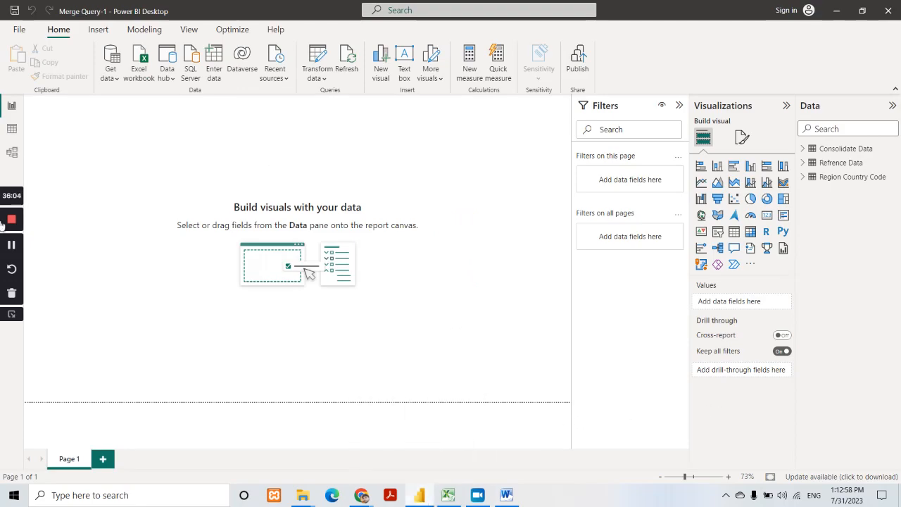
# Step: Start a new blank report and expand its list of data fields
pyautogui.click(18, 31)
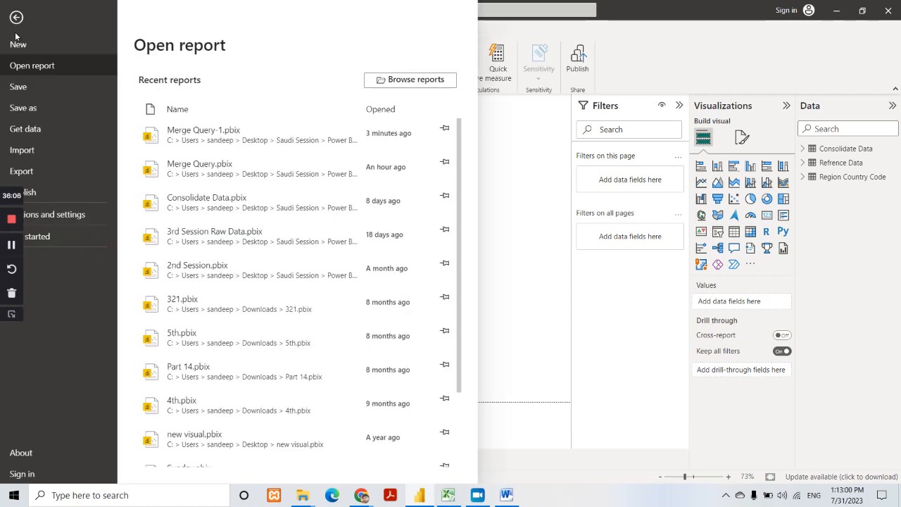
pyautogui.click(29, 44)
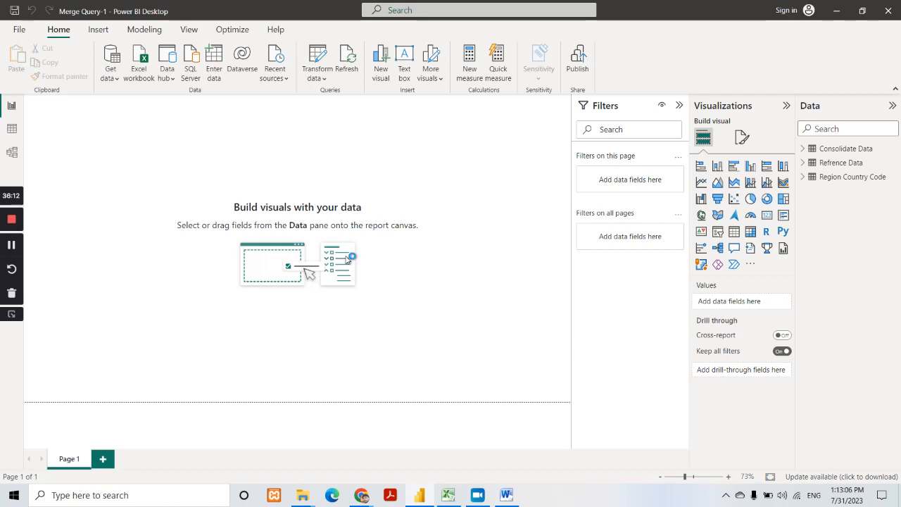
pyautogui.click(11, 245)
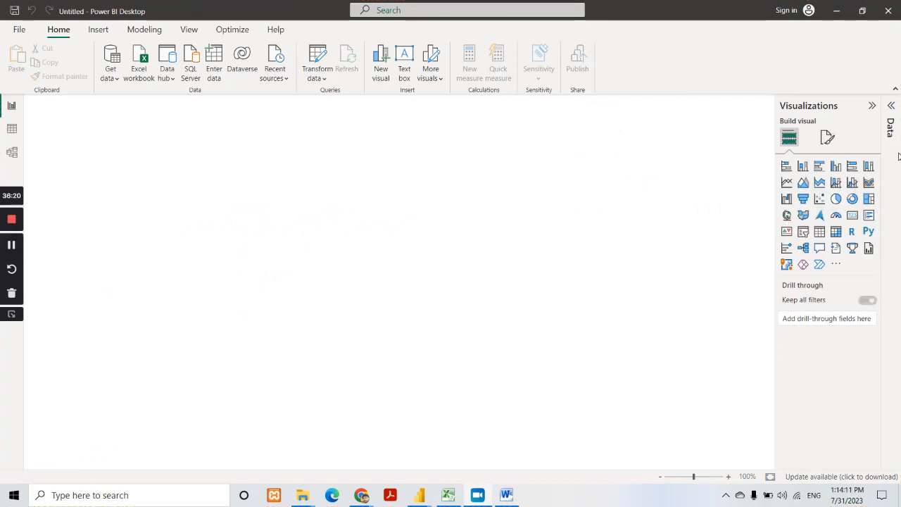
pyautogui.click(892, 110)
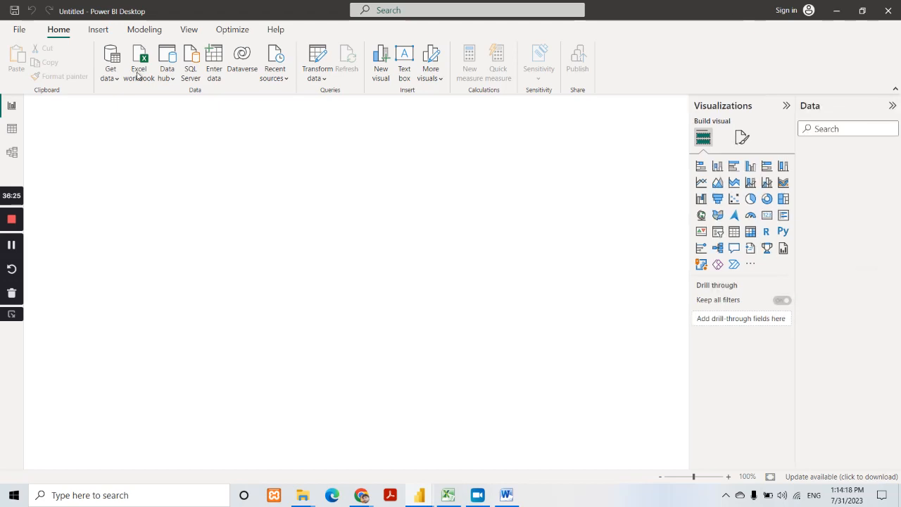
# Step: Connect the blank report to the Car Produce Excel workbook from the extracted Power BI 16 folder in Downloads
pyautogui.click(138, 75)
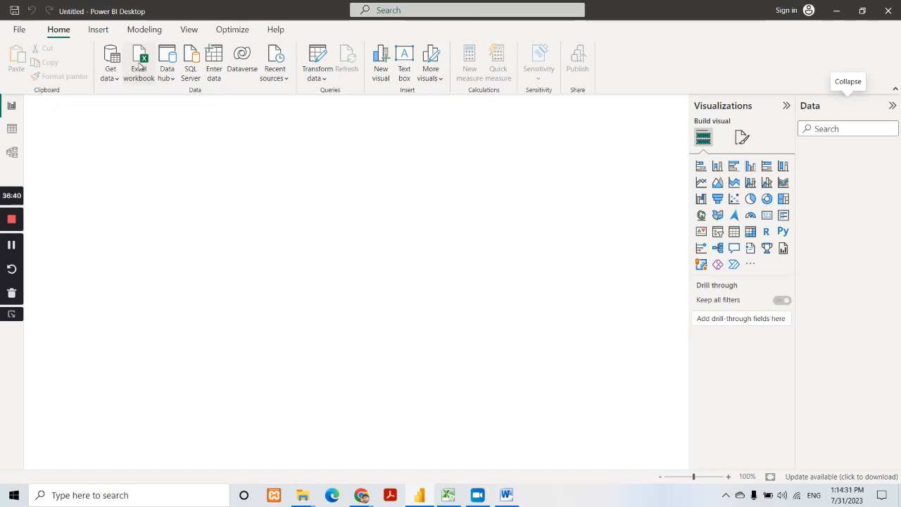
pyautogui.click(139, 64)
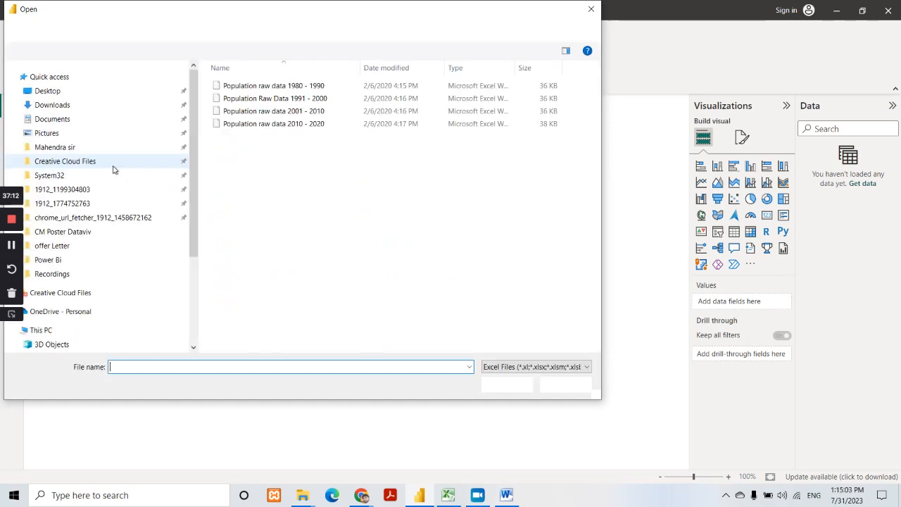
pyautogui.click(61, 105)
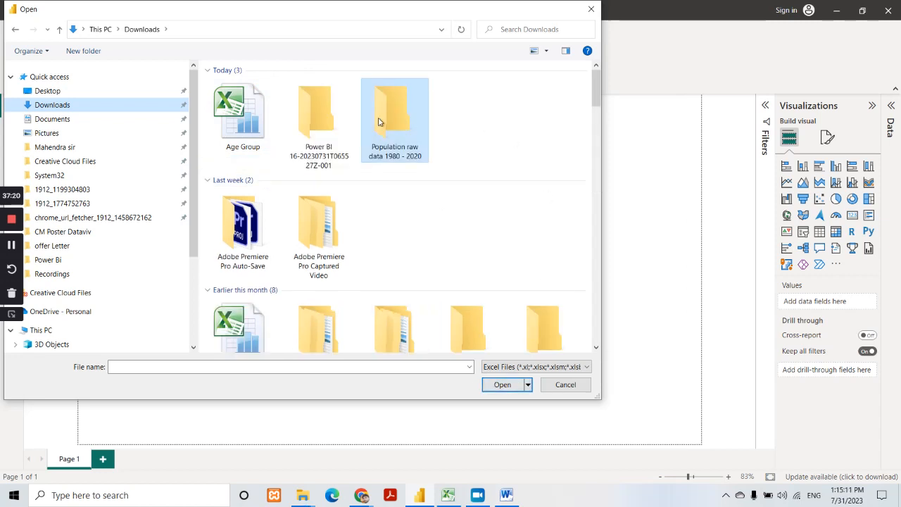
pyautogui.doubleClick(320, 118)
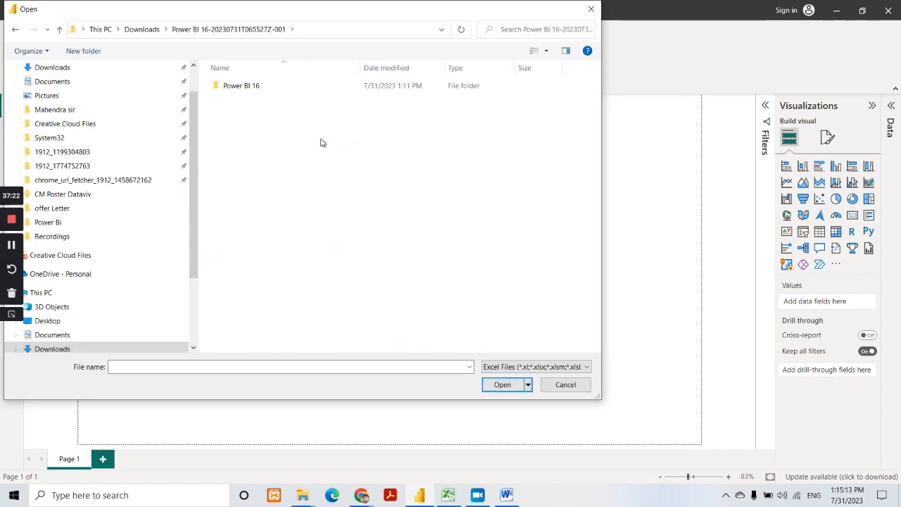
pyautogui.doubleClick(254, 86)
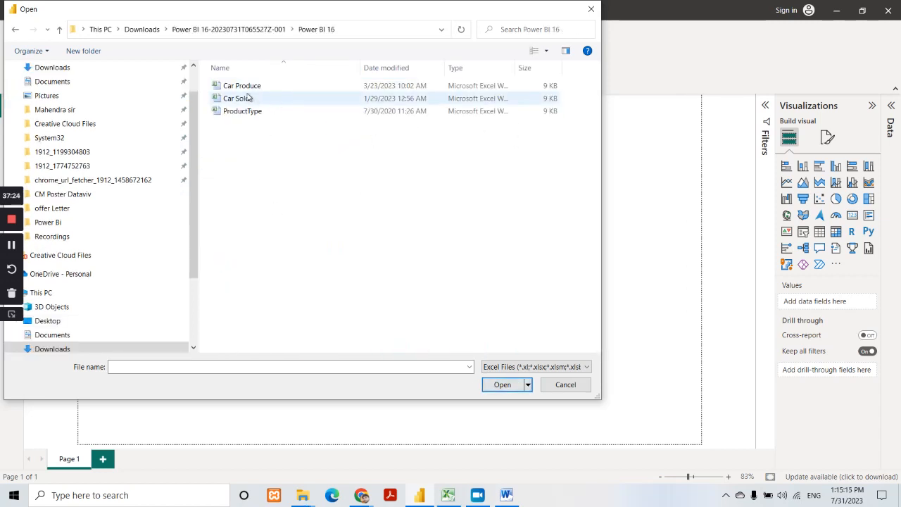
pyautogui.click(239, 86)
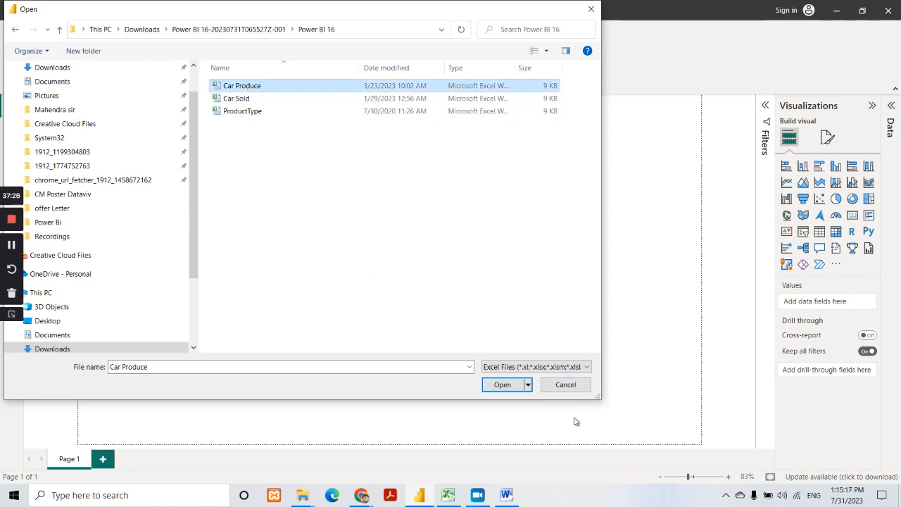
pyautogui.click(509, 385)
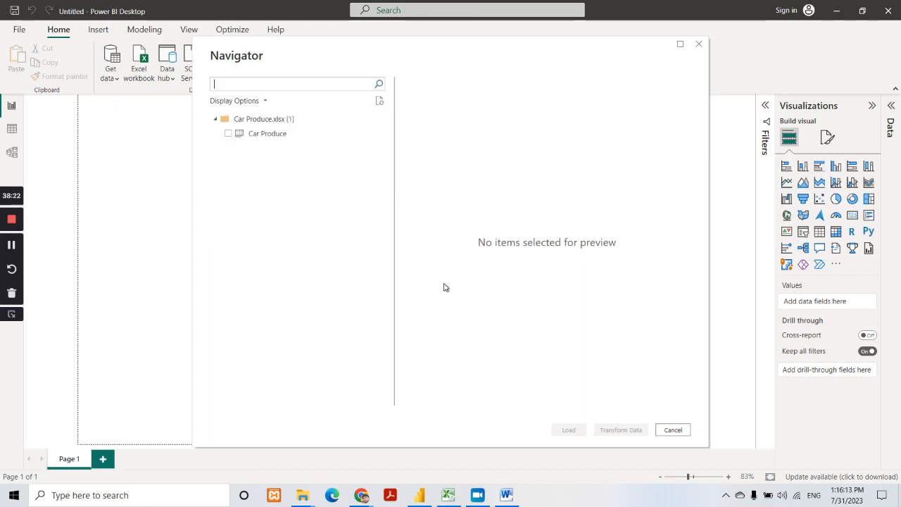
# Step: Load the Car Produce sheet from the workbook into the report and apply the pending query changes
pyautogui.click(228, 133)
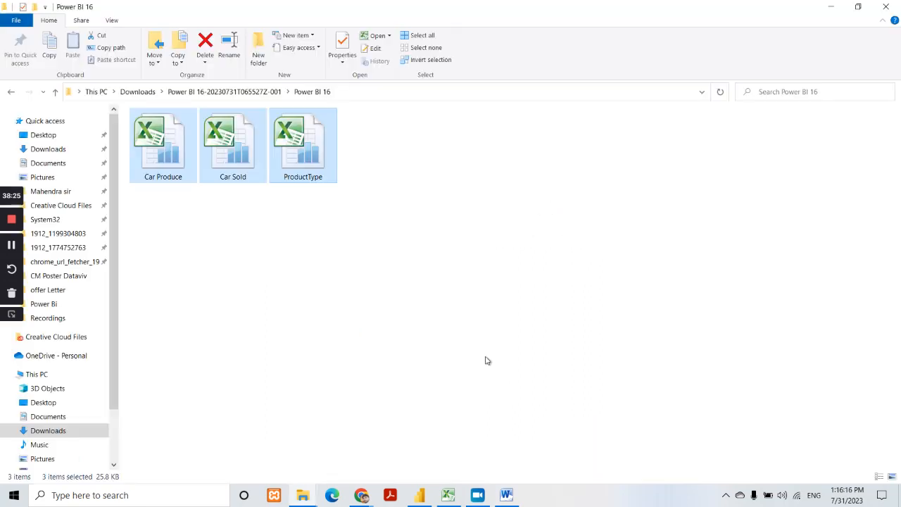
pyautogui.click(569, 430)
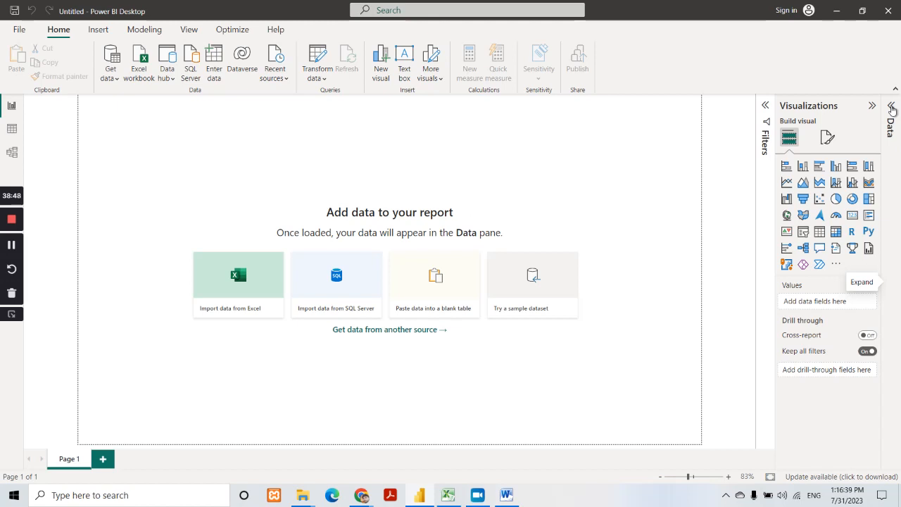
pyautogui.click(892, 107)
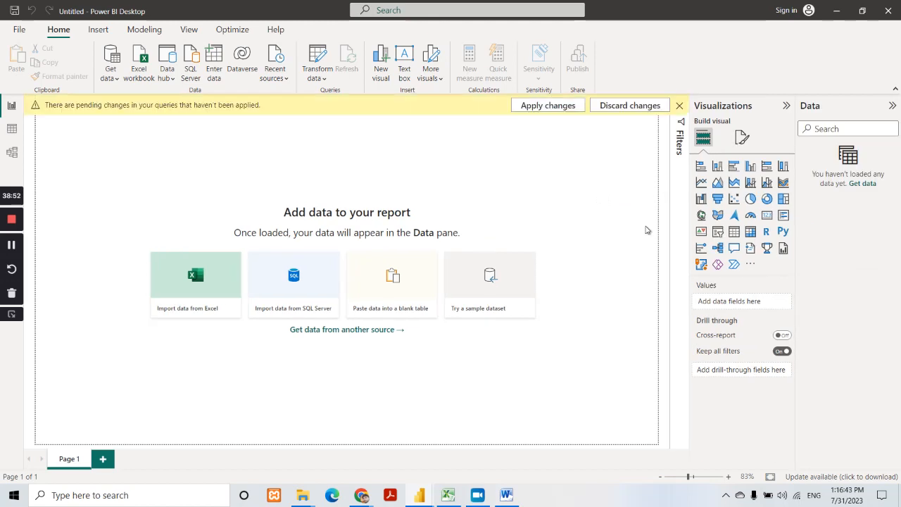
pyautogui.click(548, 105)
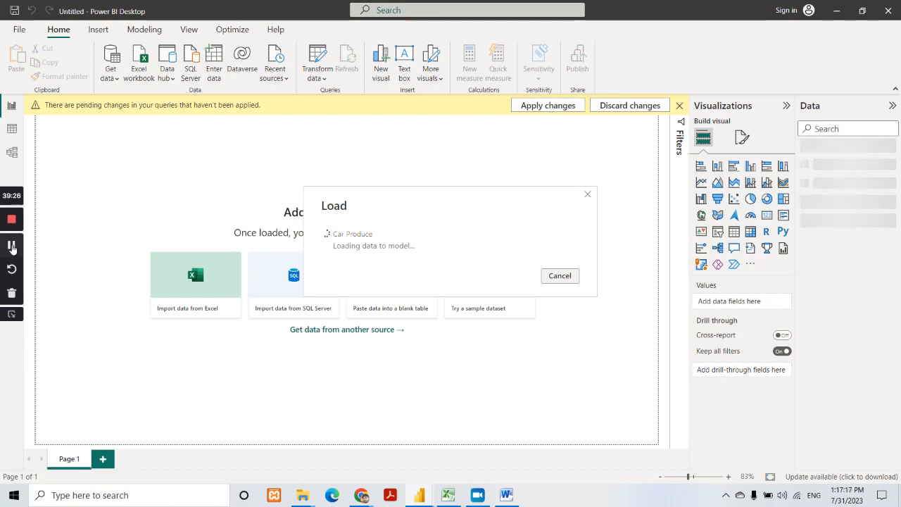
pyautogui.click(12, 248)
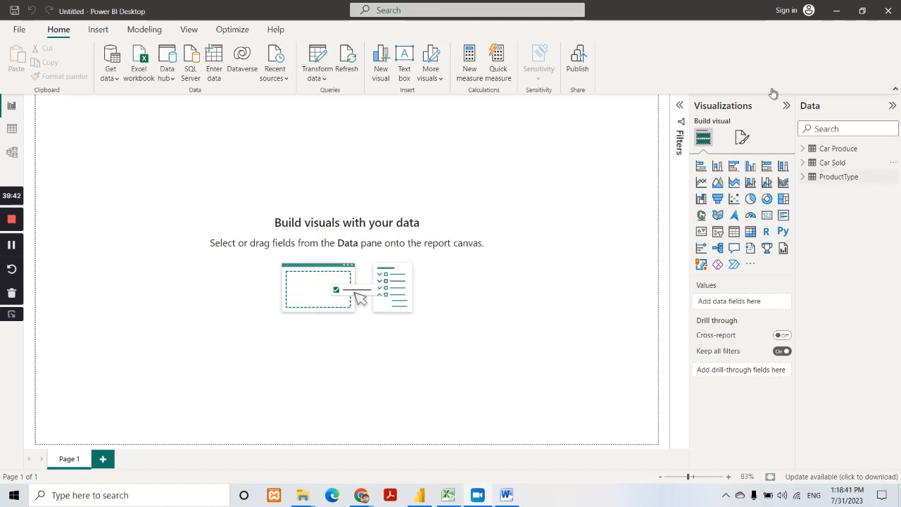
# Step: Display the Car Produce table's data and outline its ID Number, Cars Produce and Year columns in red on a screen capture
pyautogui.click(14, 129)
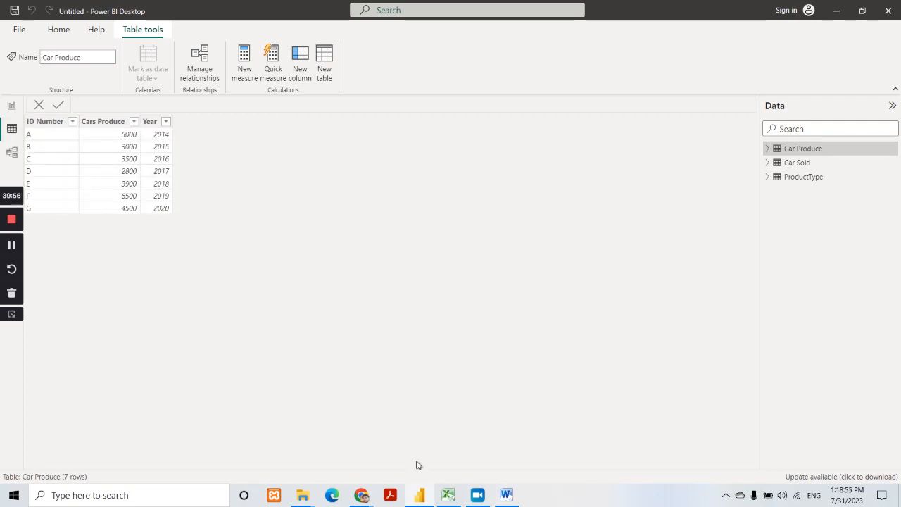
pyautogui.click(726, 495)
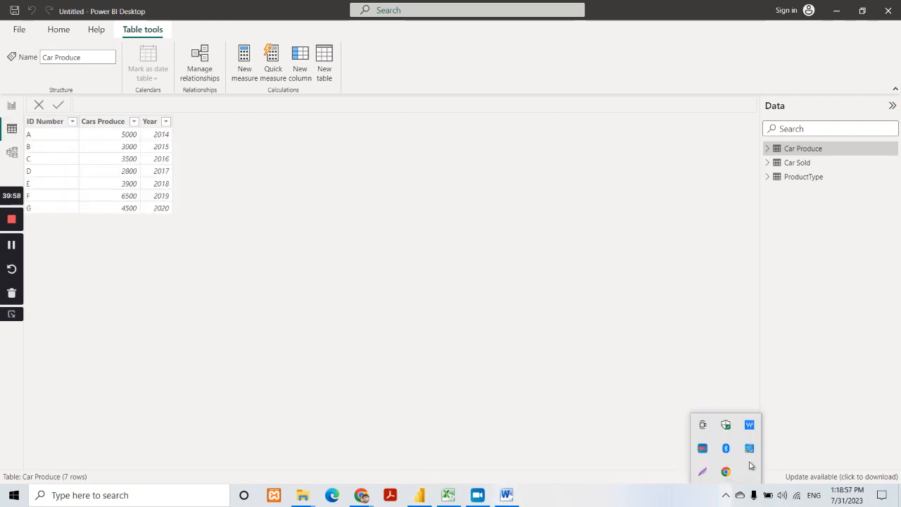
pyautogui.click(702, 472)
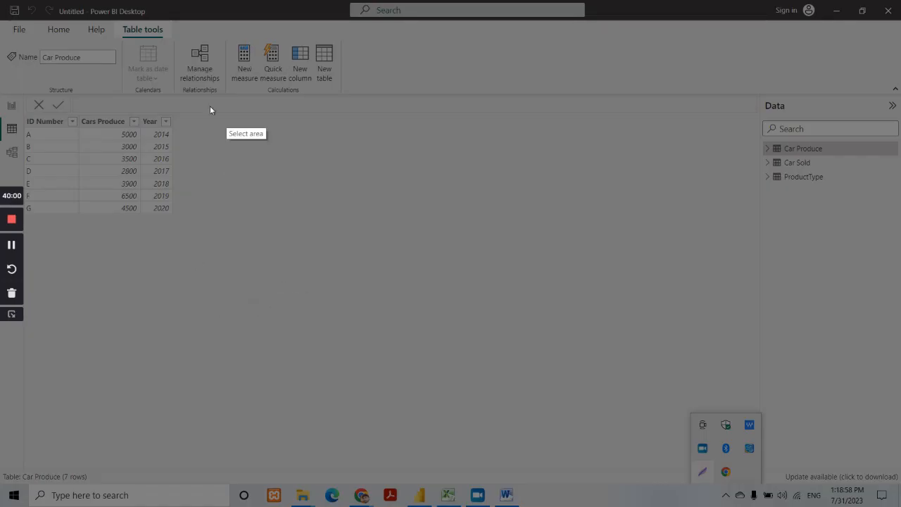
pyautogui.moveTo(15, 108); pyautogui.dragTo(195, 230)
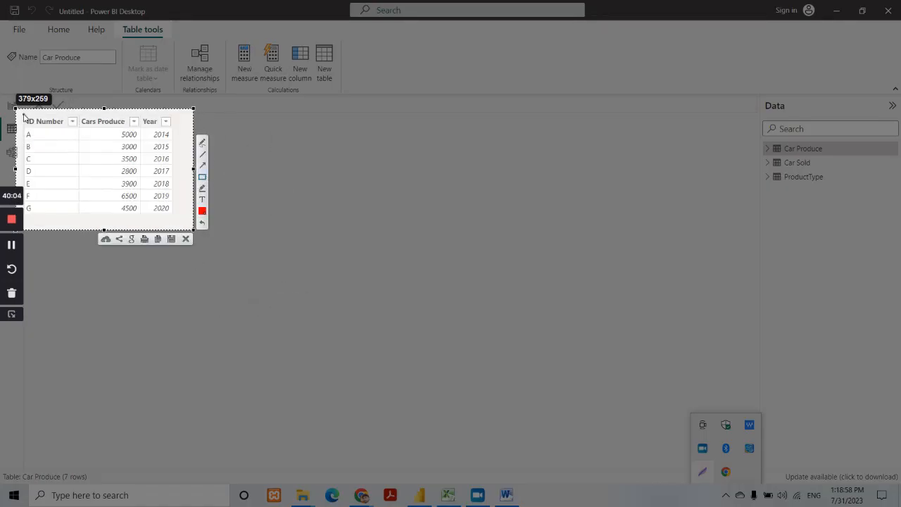
pyautogui.moveTo(21, 115); pyautogui.dragTo(80, 218)
pyautogui.moveTo(80, 115); pyautogui.dragTo(140, 217)
pyautogui.moveTo(141, 116); pyautogui.dragTo(176, 215)
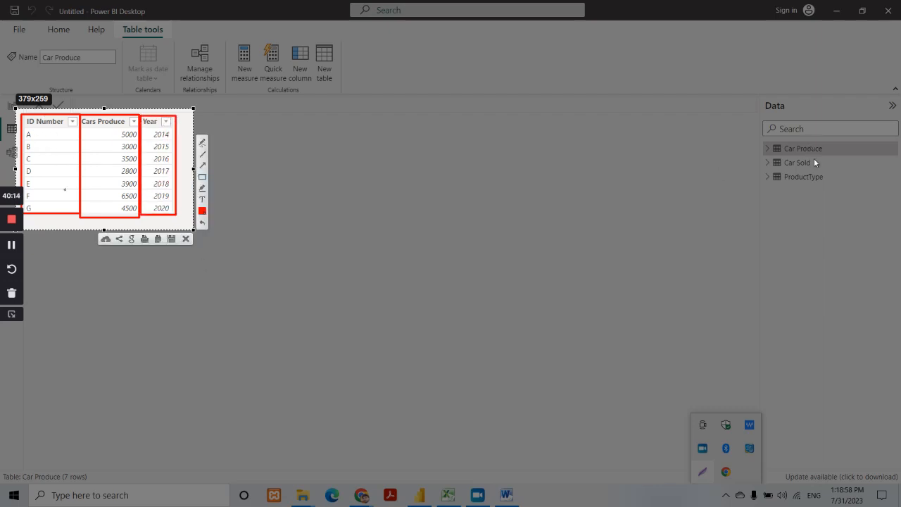
pyautogui.hotkey('ctrl', 'c')
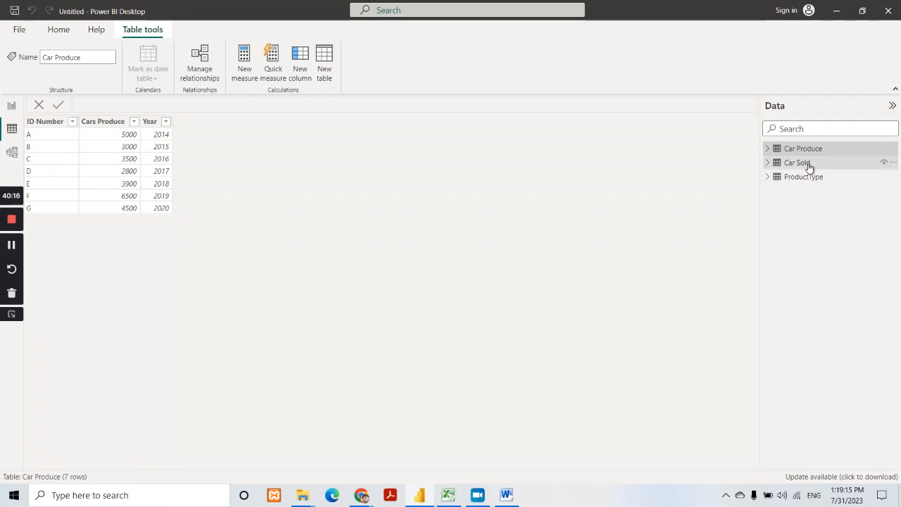
# Step: Review the rows and columns of the Car Sold and ProductType tables
pyautogui.click(797, 163)
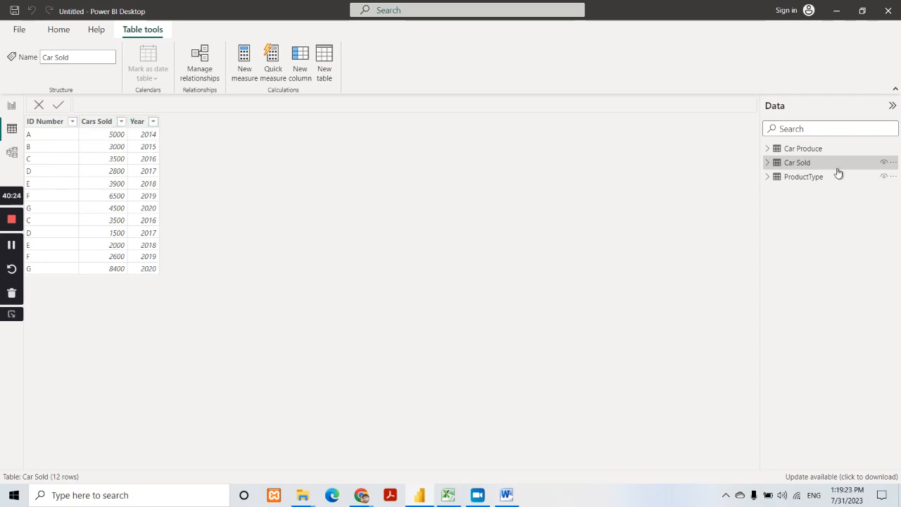
pyautogui.click(768, 177)
pyautogui.click(815, 181)
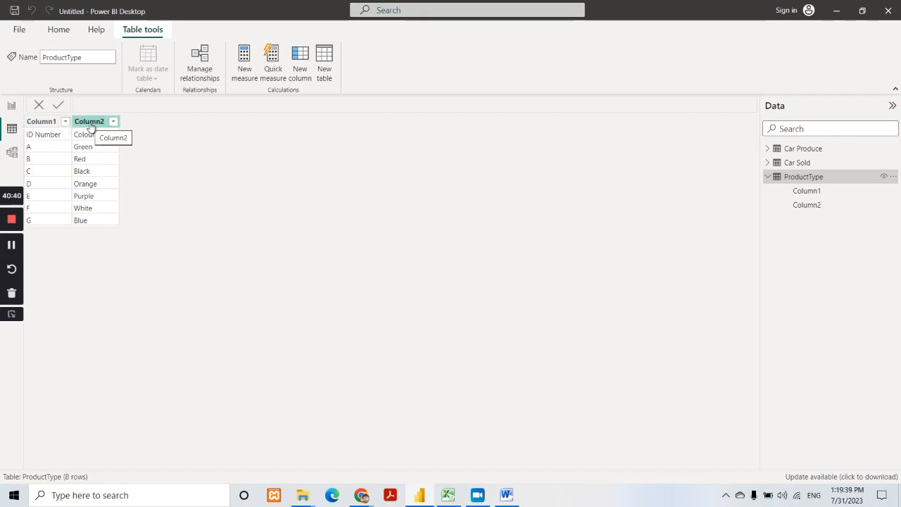
# Step: Open the Power Query Editor from the report and use the first row of the ProductType query as its headers
pyautogui.click(12, 105)
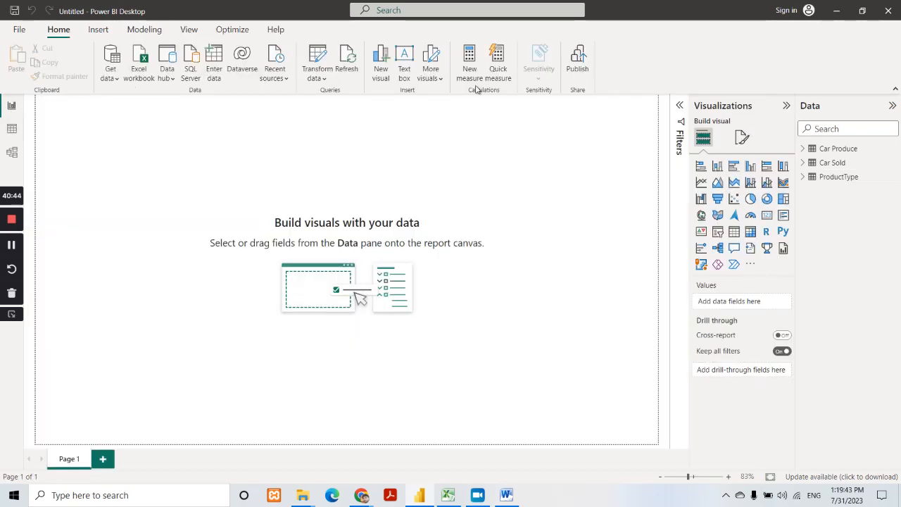
pyautogui.click(325, 83)
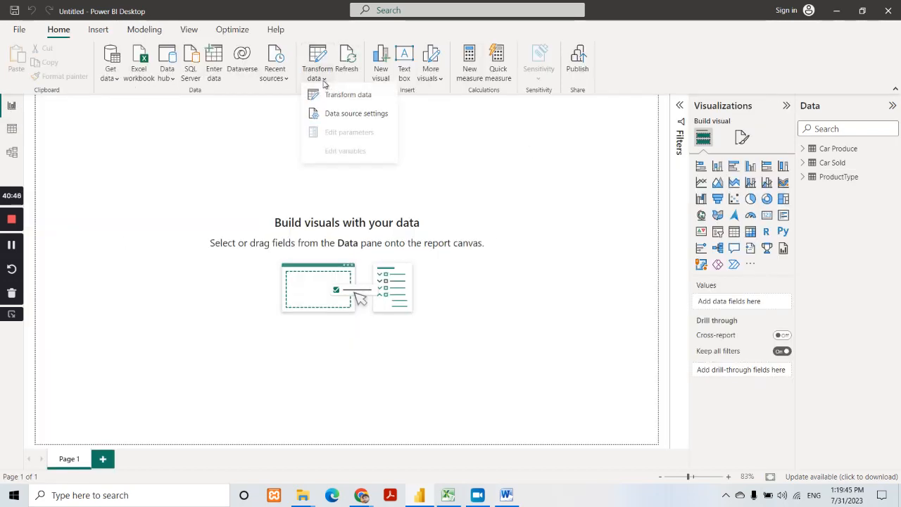
pyautogui.click(365, 98)
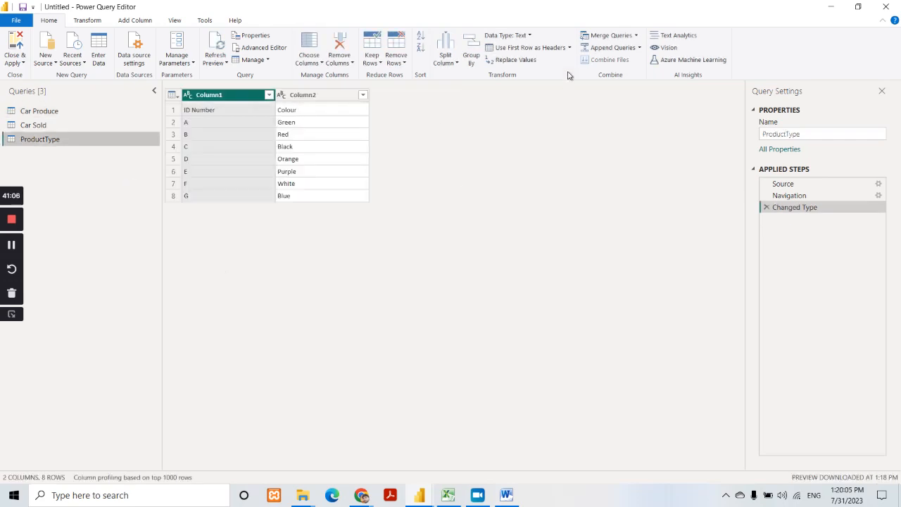
pyautogui.click(529, 48)
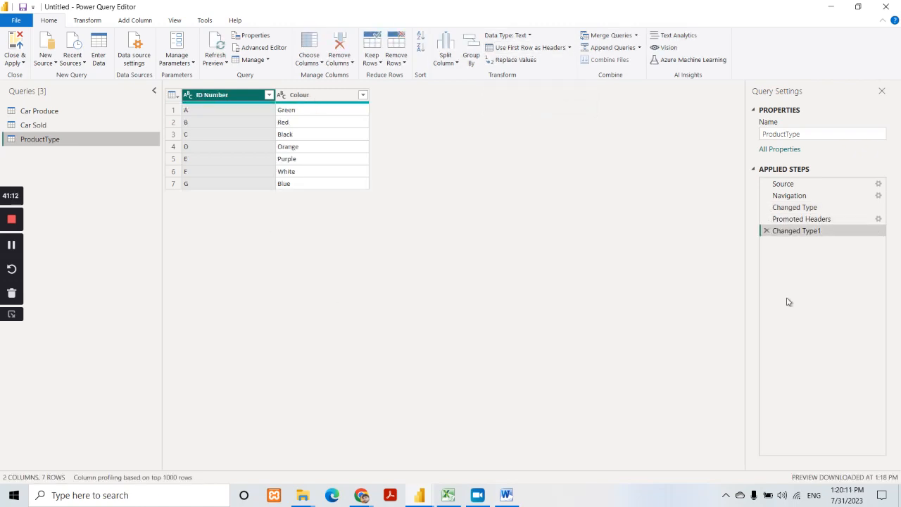
# Step: Close the Power Query Editor and apply the pending query changes to the report
pyautogui.click(24, 64)
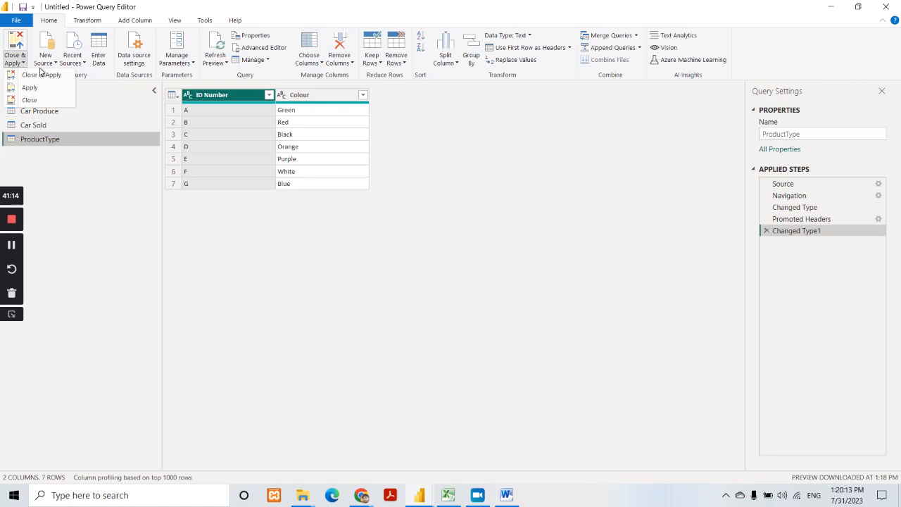
pyautogui.click(41, 75)
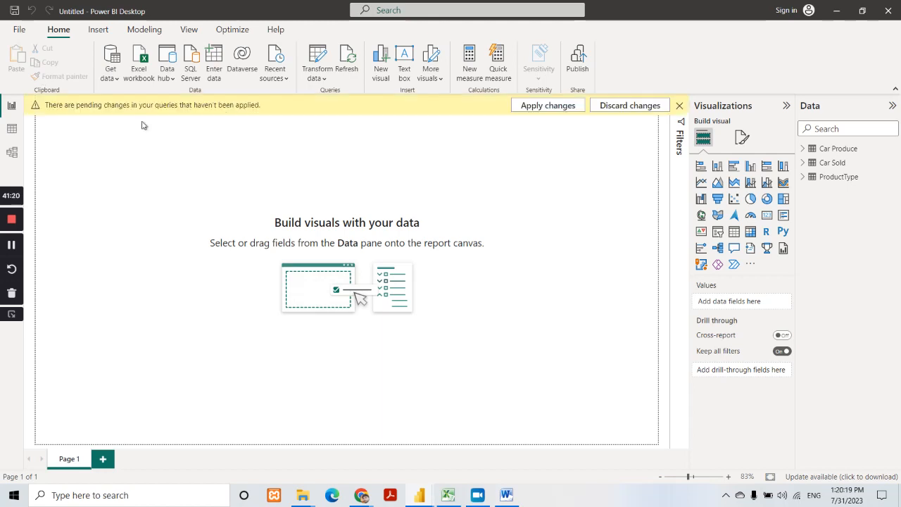
pyautogui.click(541, 106)
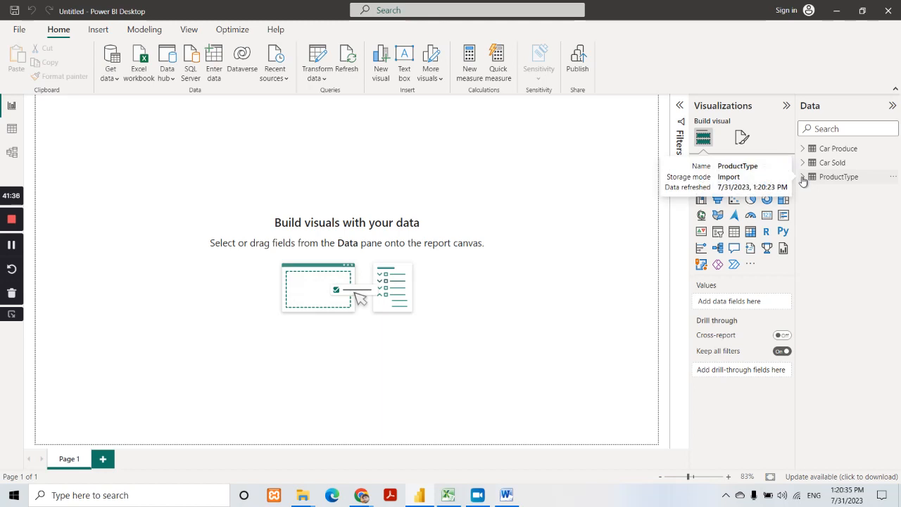
# Step: Expand the ProductType, Car Sold and Car Produce tables to list their fields
pyautogui.click(804, 180)
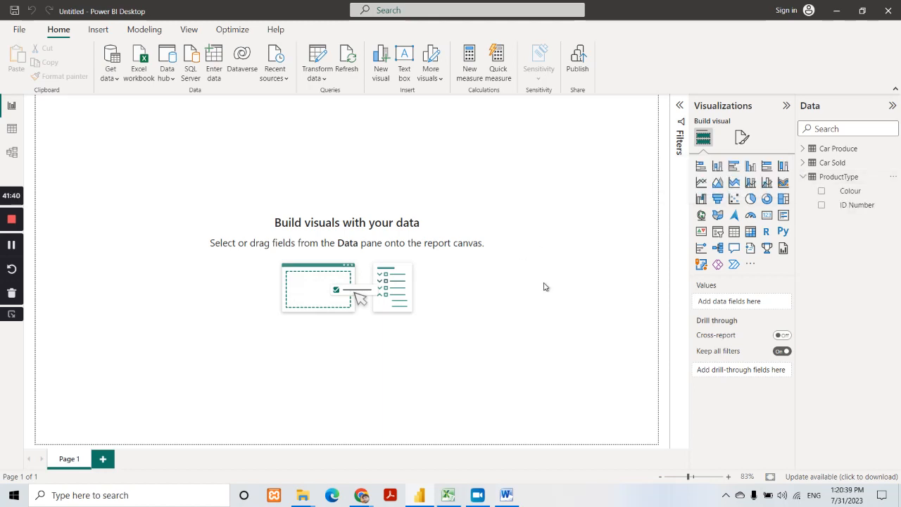
pyautogui.click(802, 163)
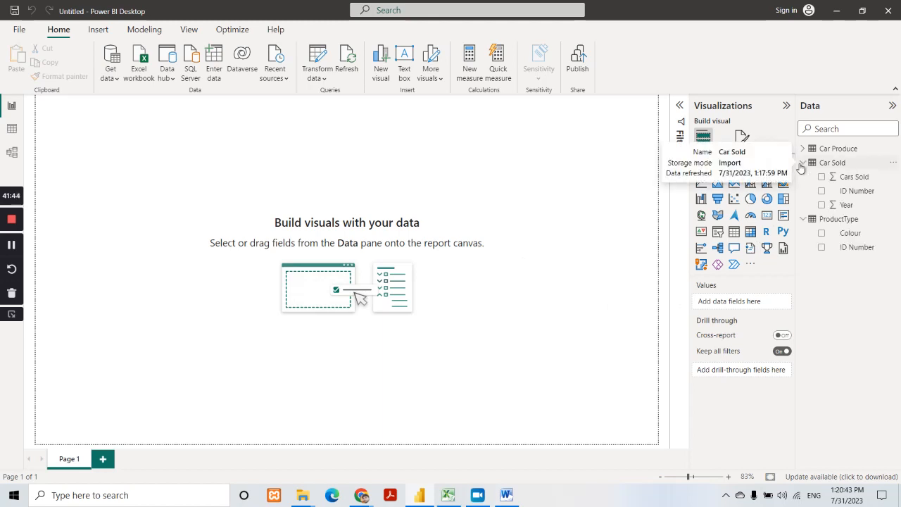
pyautogui.click(803, 149)
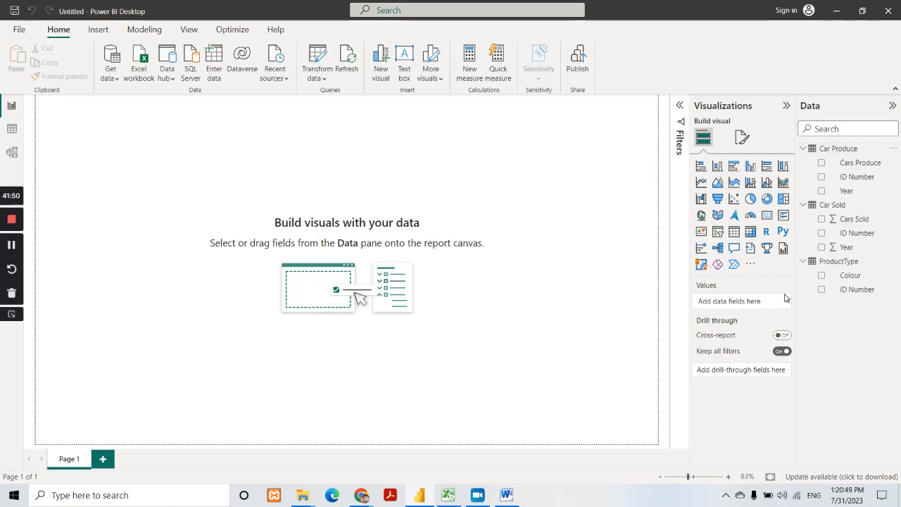
# Step: Capture the field list and outline the ID Number field of ProductType, Car Sold and Car Produce with red rectangles
pyautogui.click(726, 495)
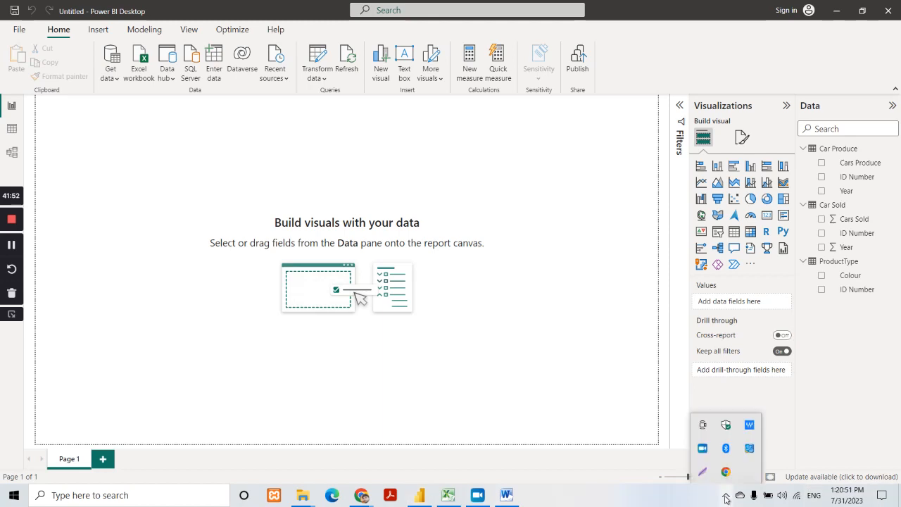
pyautogui.click(704, 477)
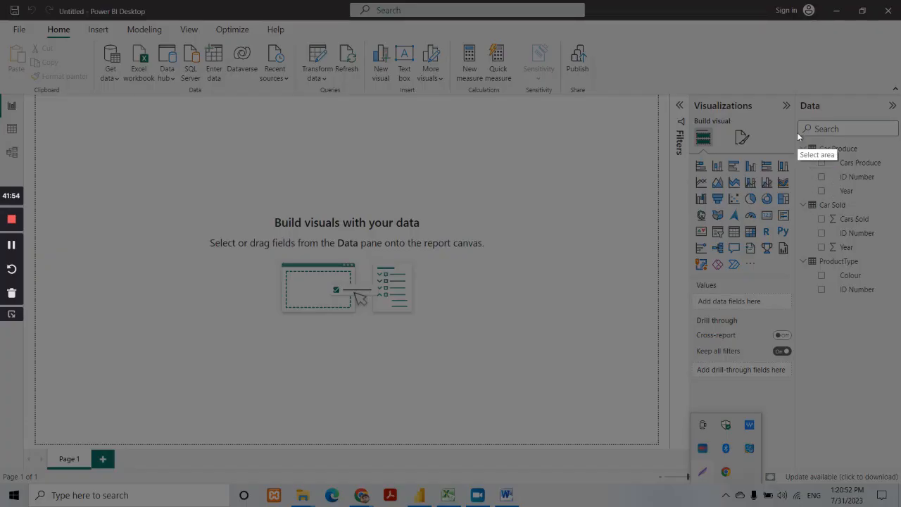
pyautogui.moveTo(797, 129); pyautogui.dragTo(900, 328)
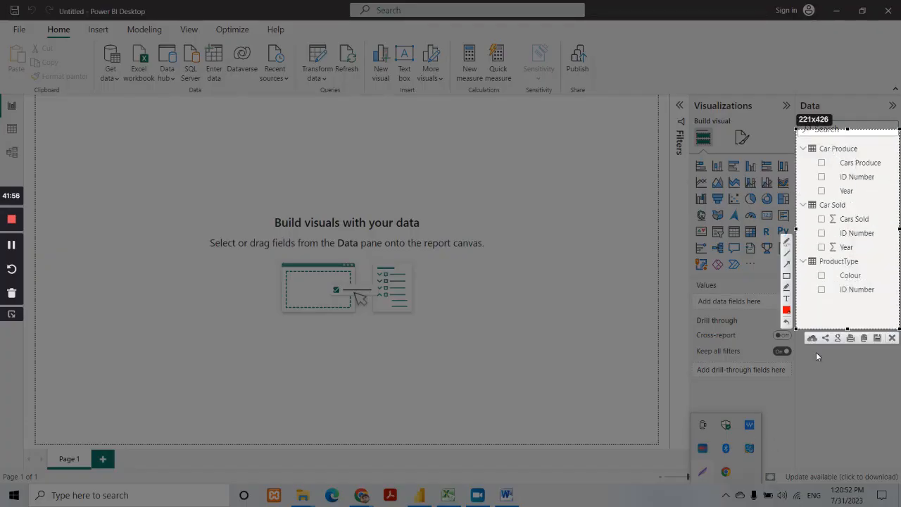
pyautogui.click(786, 275)
pyautogui.moveTo(817, 282); pyautogui.dragTo(878, 298)
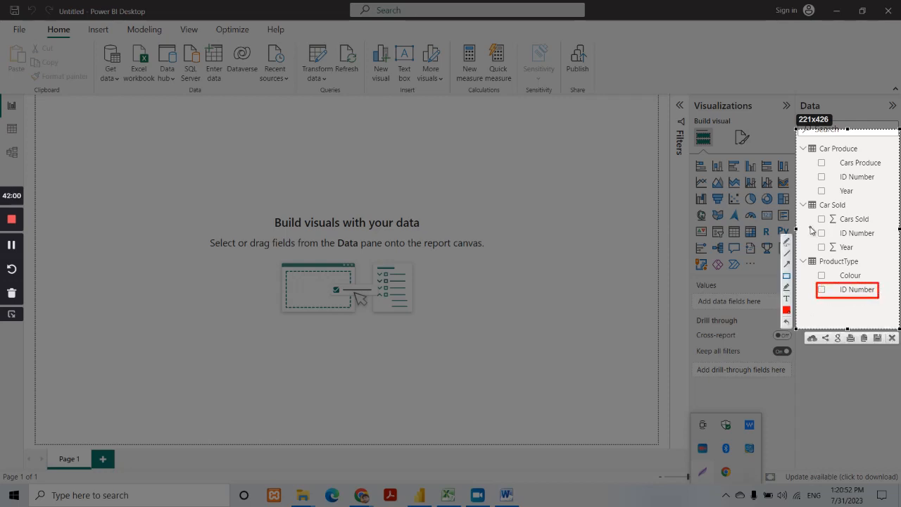
pyautogui.moveTo(812, 225)
pyautogui.mouseDown()
pyautogui.moveTo(831, 238)
pyautogui.moveTo(885, 240)
pyautogui.mouseUp()
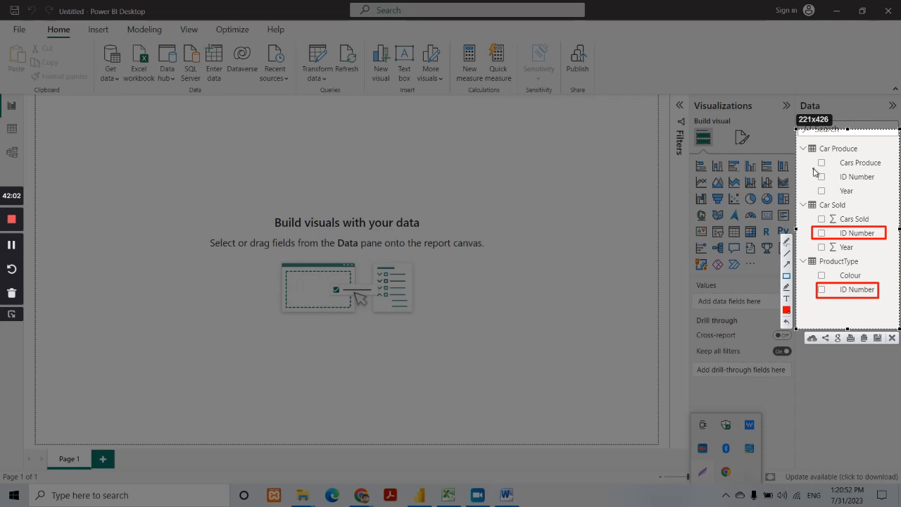
pyautogui.moveTo(813, 170); pyautogui.dragTo(883, 184)
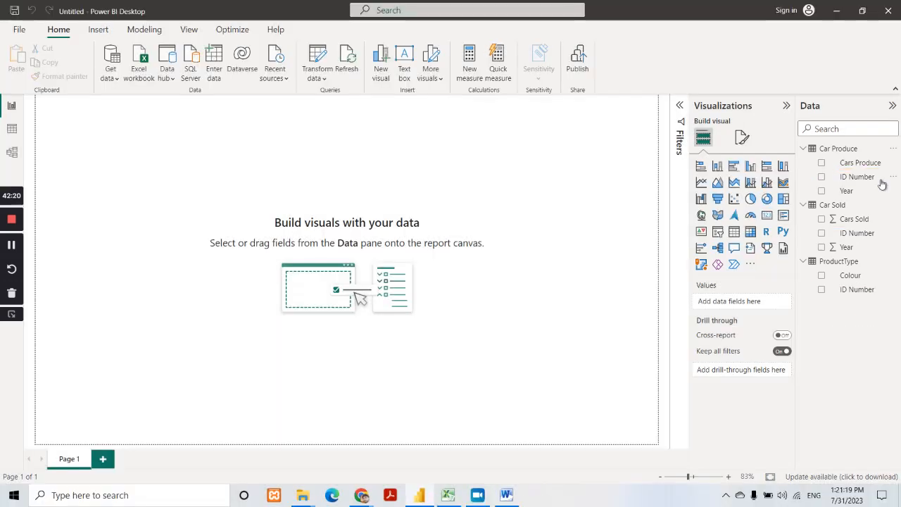
# Step: Open the model diagram and delete the ID Number relationship between Car Produce and ProductType
pyautogui.click(13, 154)
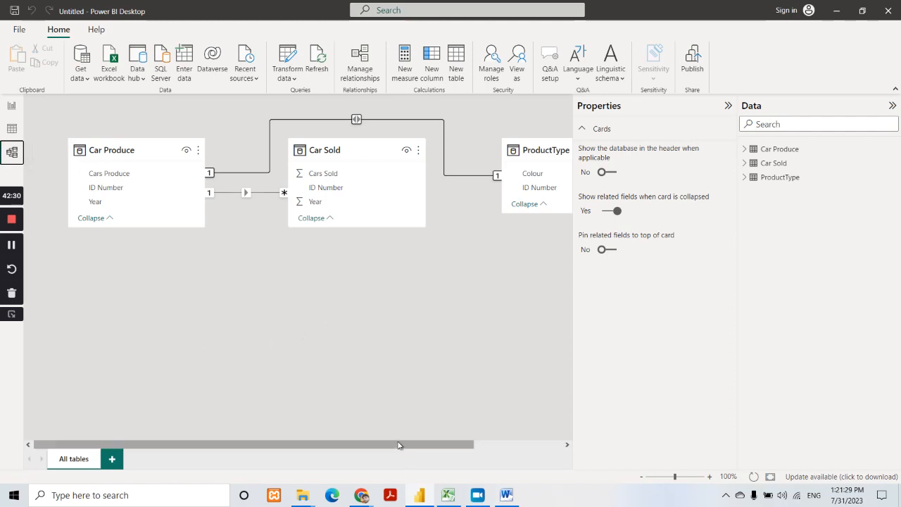
pyautogui.moveTo(402, 447); pyautogui.dragTo(434, 426)
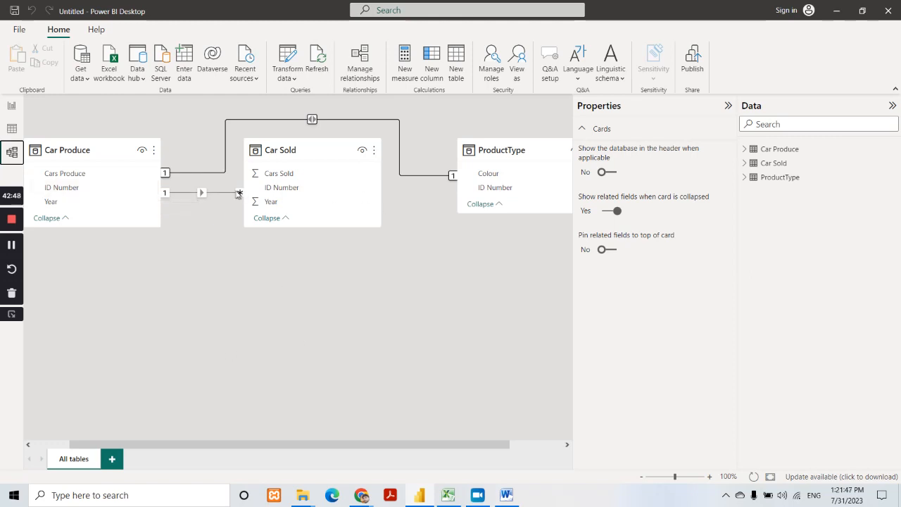
pyautogui.click(312, 120)
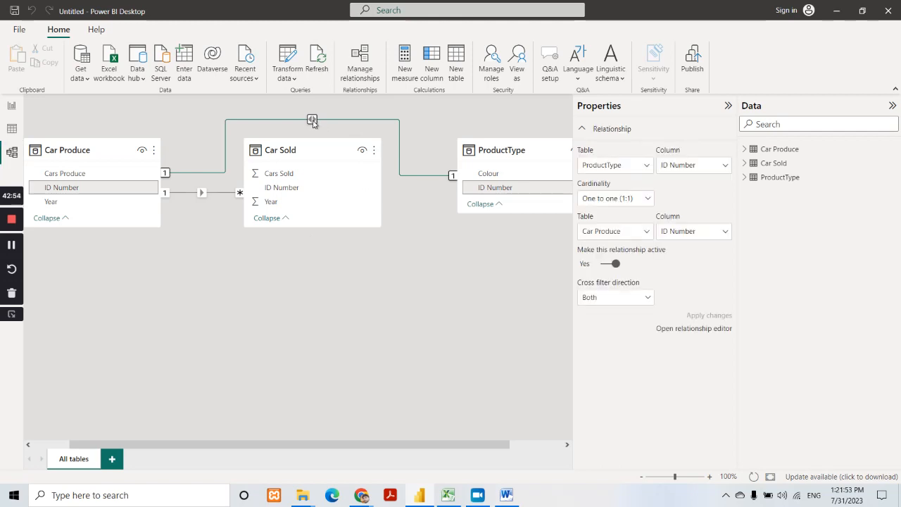
pyautogui.rightClick(313, 122)
pyautogui.click(338, 129)
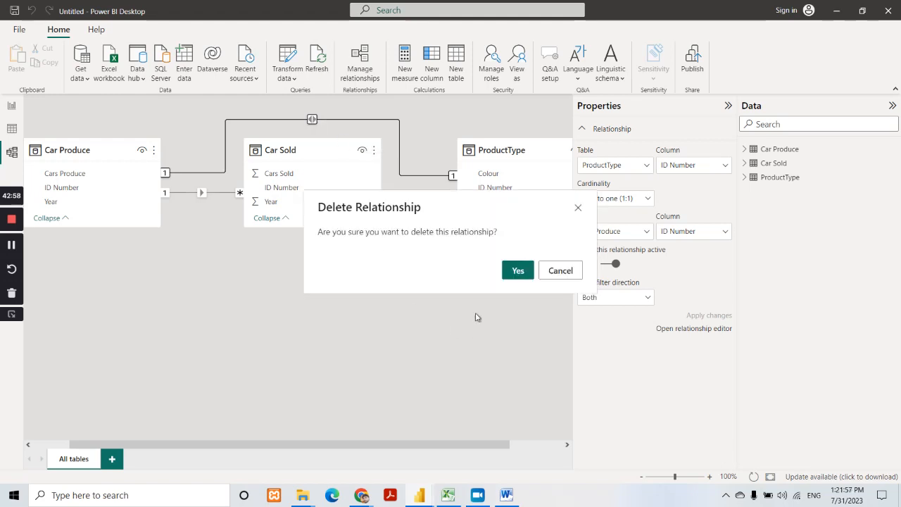
pyautogui.click(519, 269)
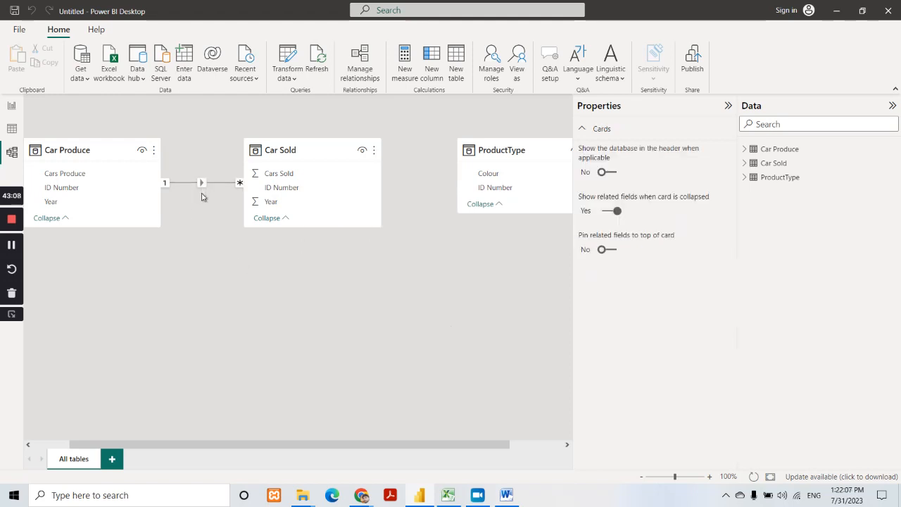
# Step: Delete the relationship between Car Produce and Car Sold
pyautogui.rightClick(203, 184)
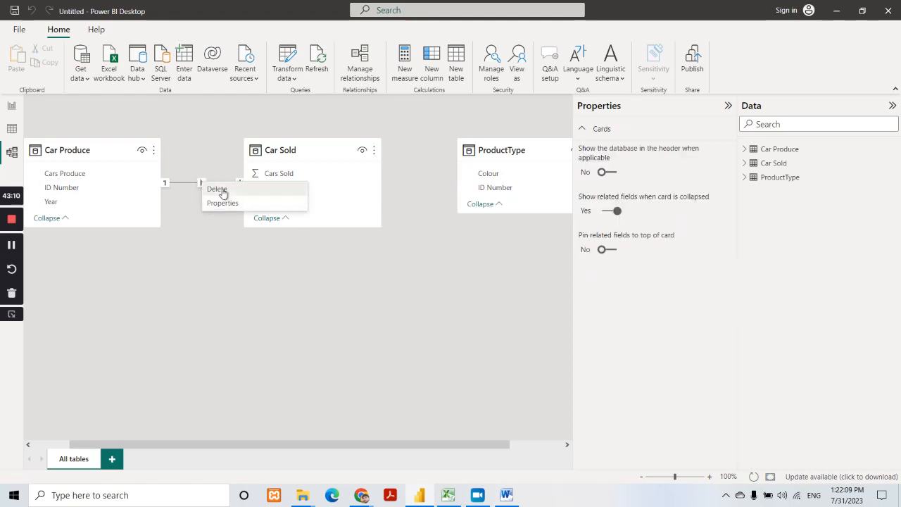
pyautogui.click(223, 191)
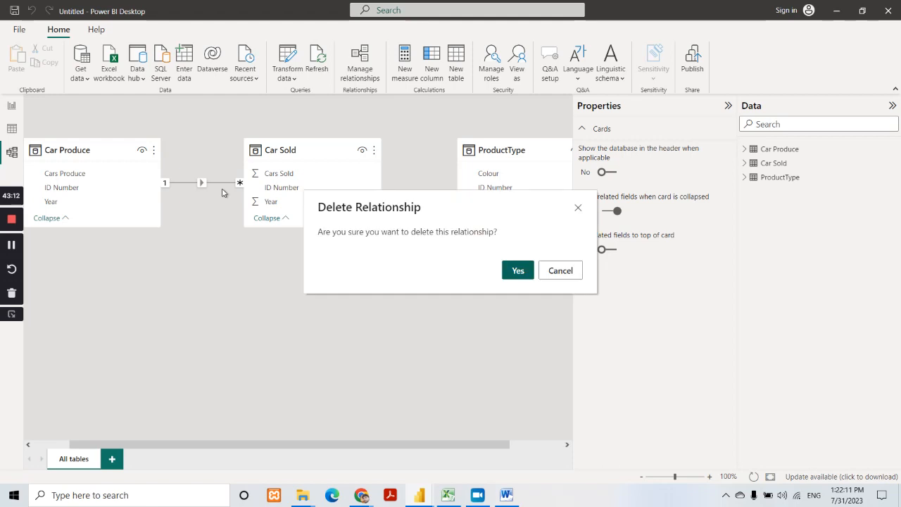
pyautogui.click(516, 271)
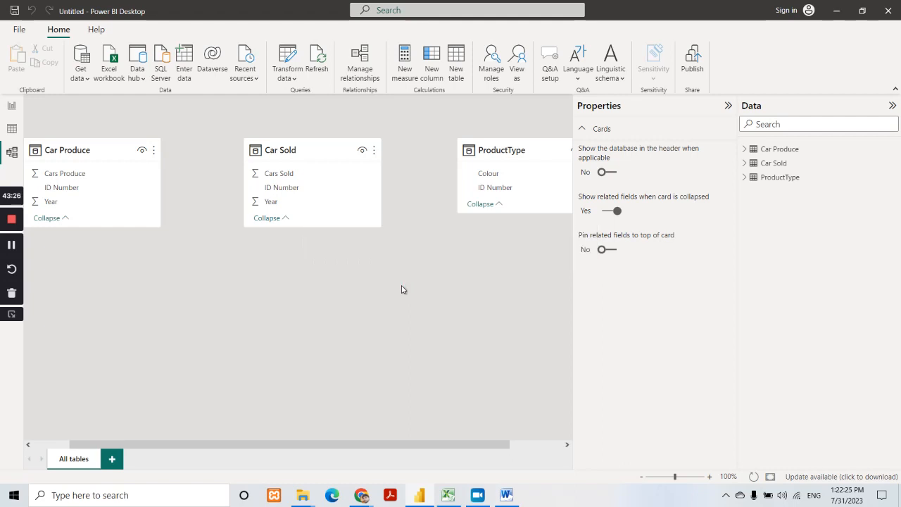
# Step: Arrange the tables in a triangle, with ProductType above and between Car Produce on the left and Car Sold on the right
pyautogui.moveTo(322, 157); pyautogui.dragTo(419, 308)
pyautogui.moveTo(311, 188); pyautogui.dragTo(308, 189)
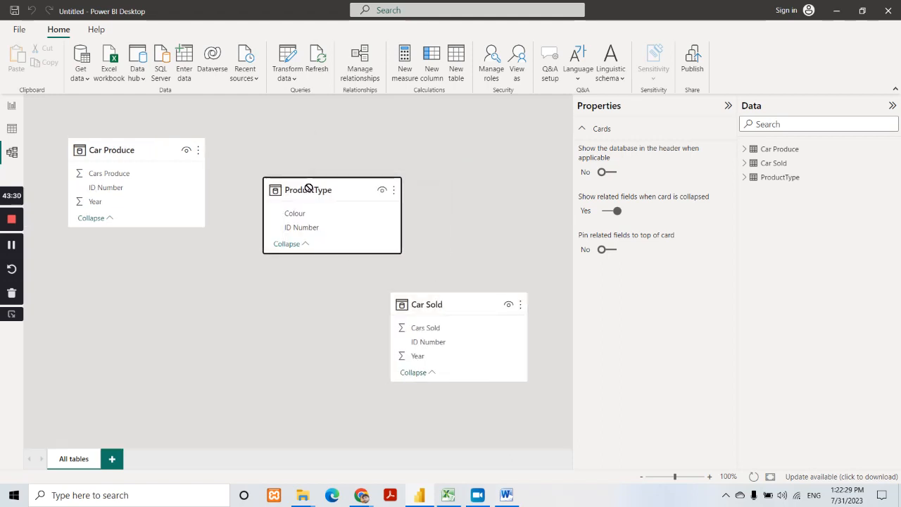
pyautogui.moveTo(460, 303); pyautogui.dragTo(477, 291)
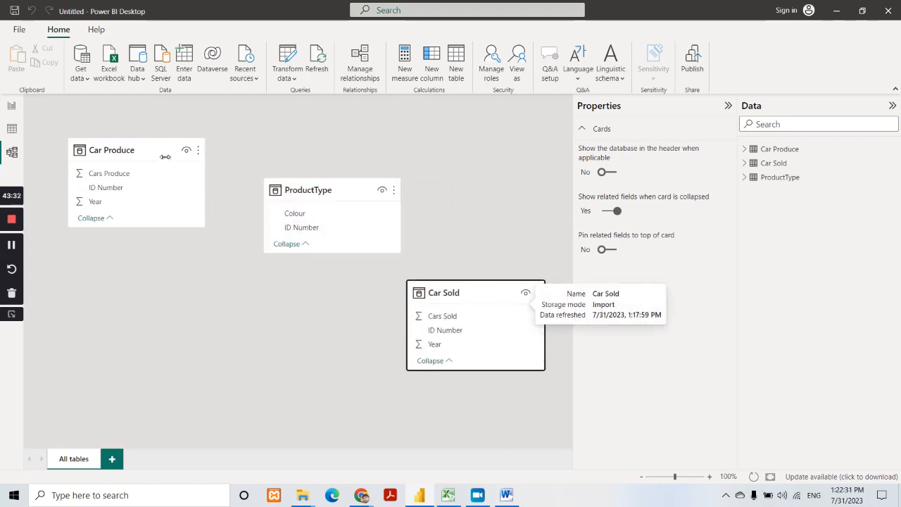
pyautogui.moveTo(164, 156); pyautogui.dragTo(157, 302)
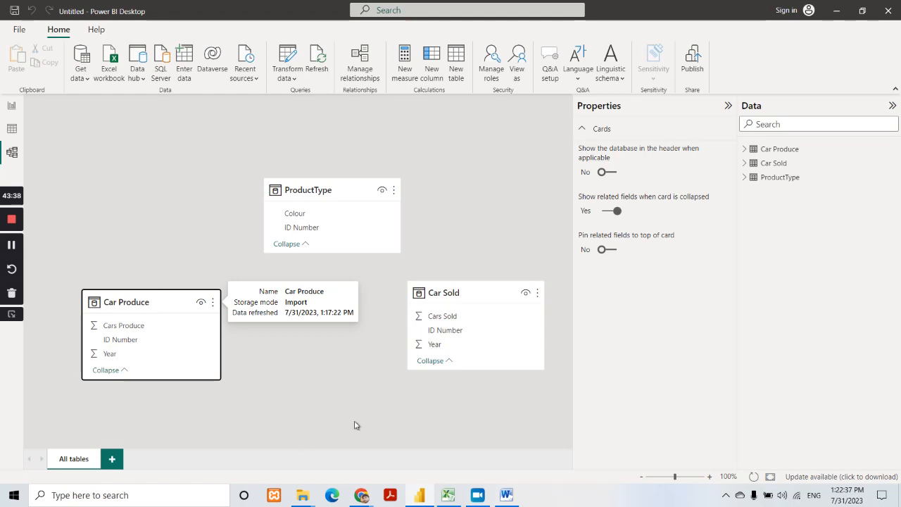
# Step: Add a clustered column chart to the report page and enlarge it in the page's upper-left corner
pyautogui.click(12, 107)
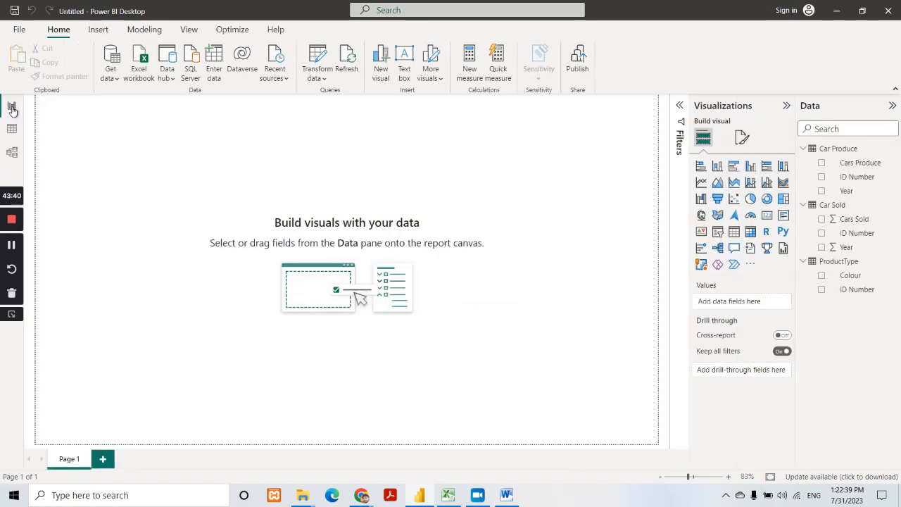
pyautogui.click(751, 170)
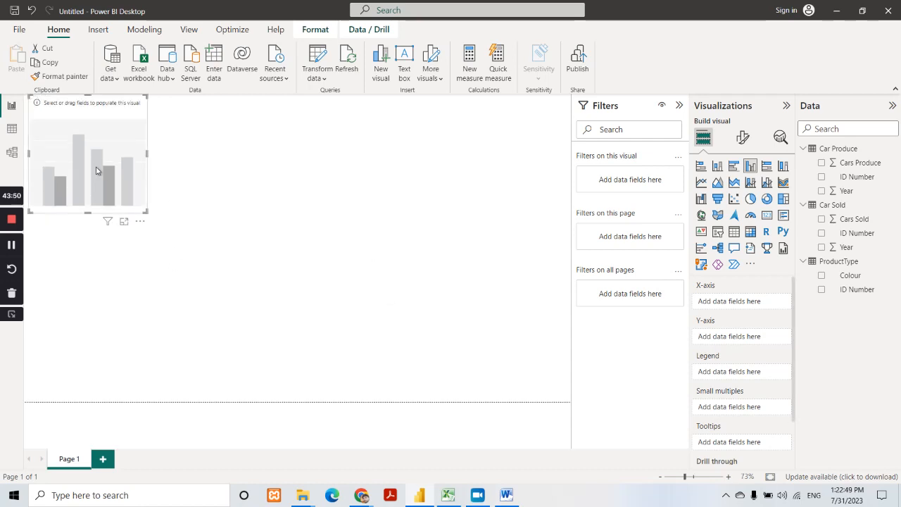
pyautogui.moveTo(99, 169); pyautogui.dragTo(224, 280)
pyautogui.moveTo(161, 211); pyautogui.dragTo(77, 160)
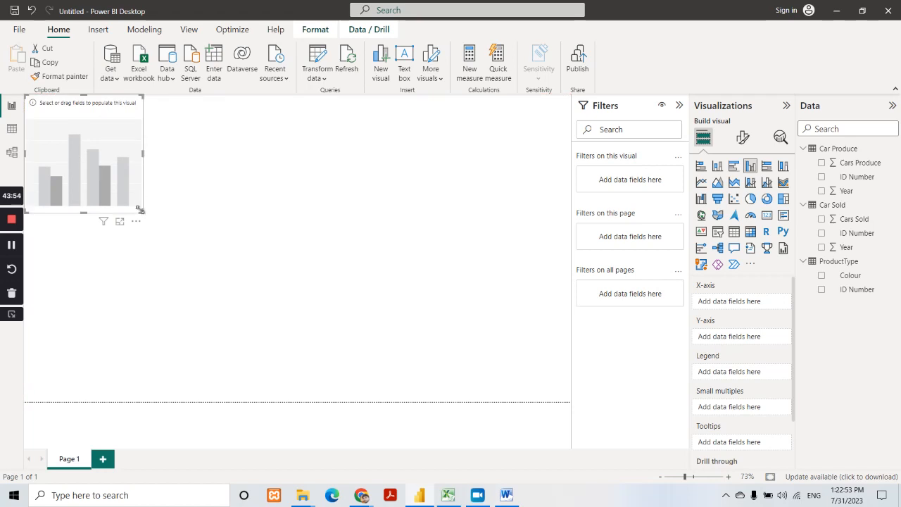
pyautogui.moveTo(139, 209); pyautogui.dragTo(286, 339)
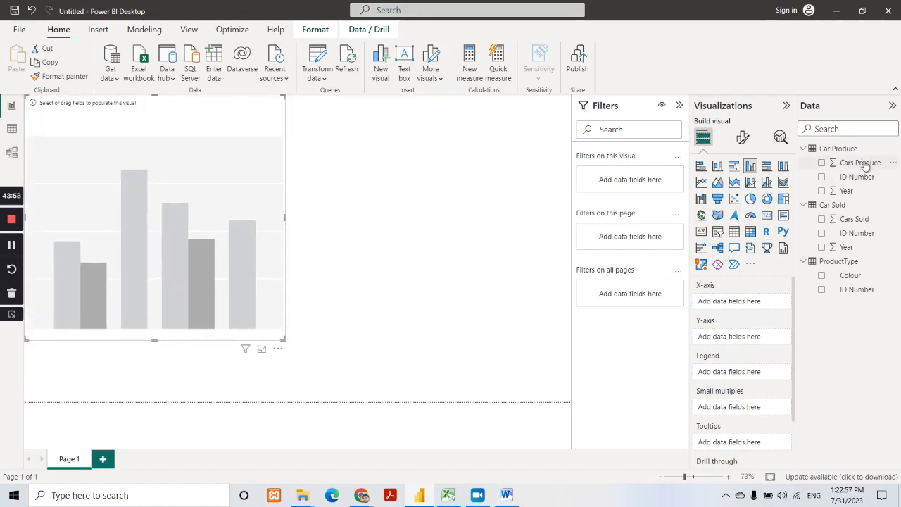
# Step: Plot Cars Produce and Cars Sold as the chart's Y values against Year from Car Produce on the X-axis
pyautogui.moveTo(852, 194); pyautogui.dragTo(730, 308)
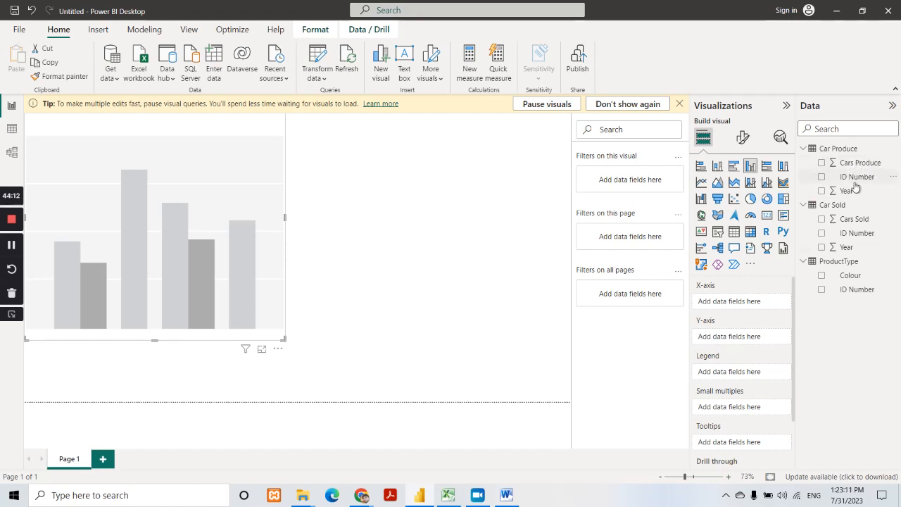
pyautogui.moveTo(848, 167); pyautogui.dragTo(758, 336)
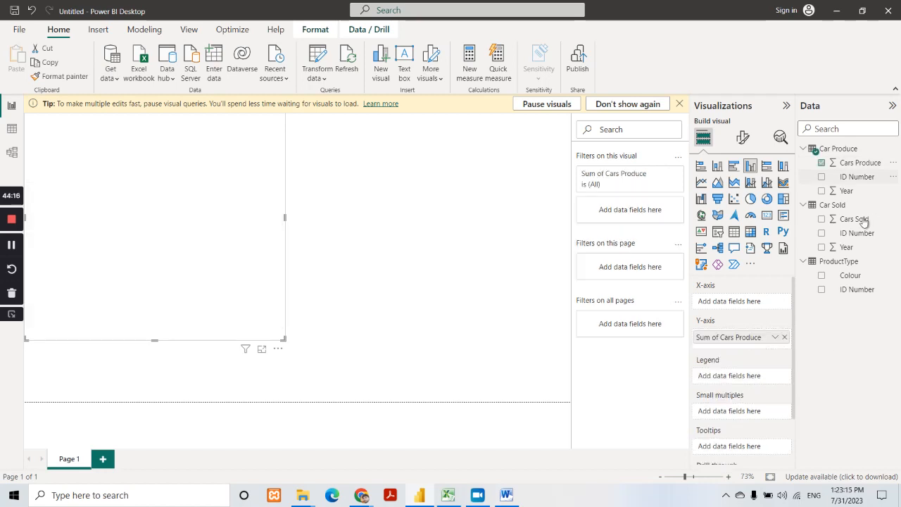
pyautogui.moveTo(862, 221); pyautogui.dragTo(749, 348)
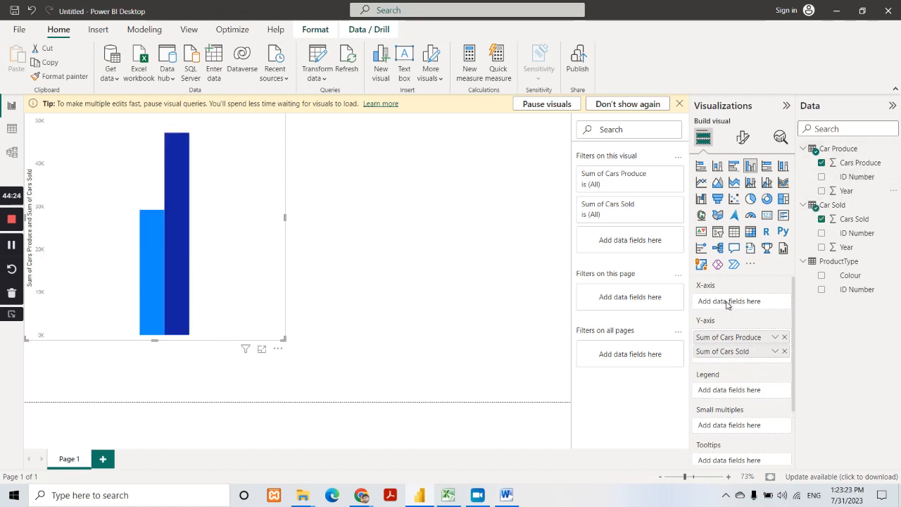
pyautogui.click(851, 195)
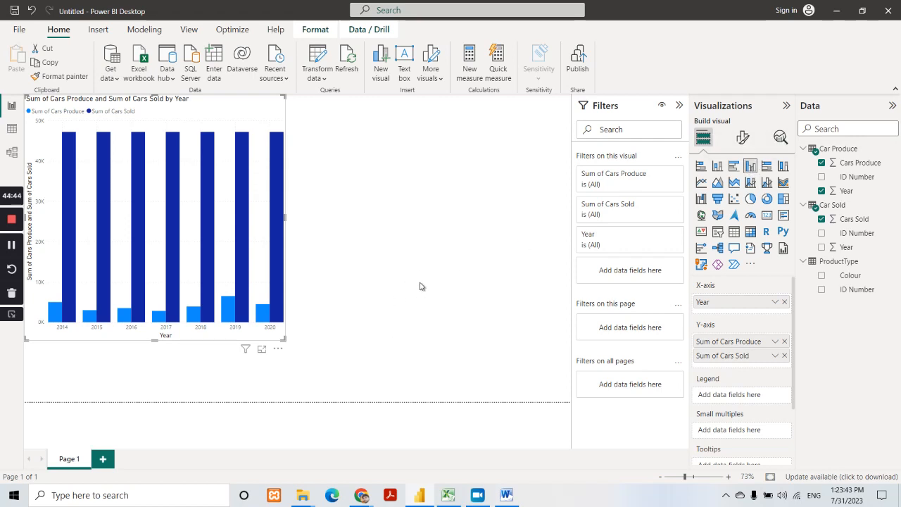
# Step: Add a second clustered column chart beside the first one and select it for adding fields
pyautogui.click(524, 349)
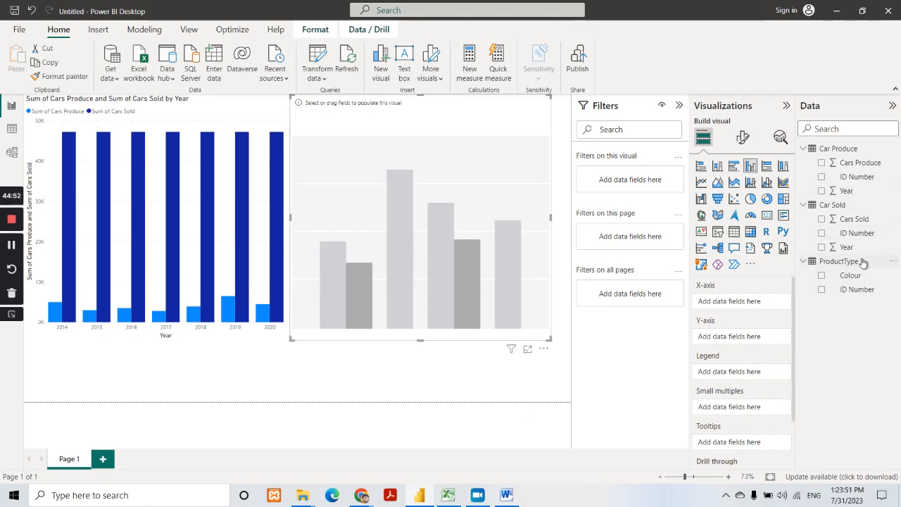
pyautogui.click(226, 256)
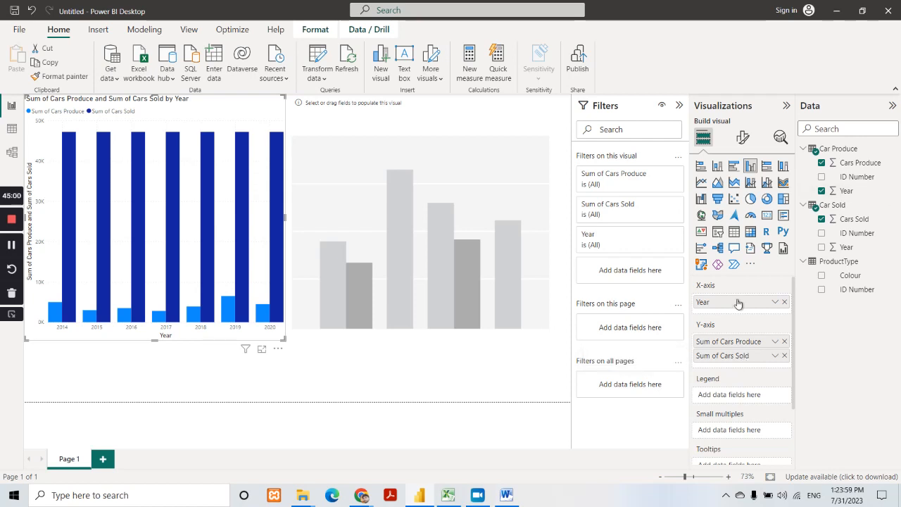
pyautogui.click(407, 233)
pyautogui.moveTo(852, 219); pyautogui.dragTo(739, 372)
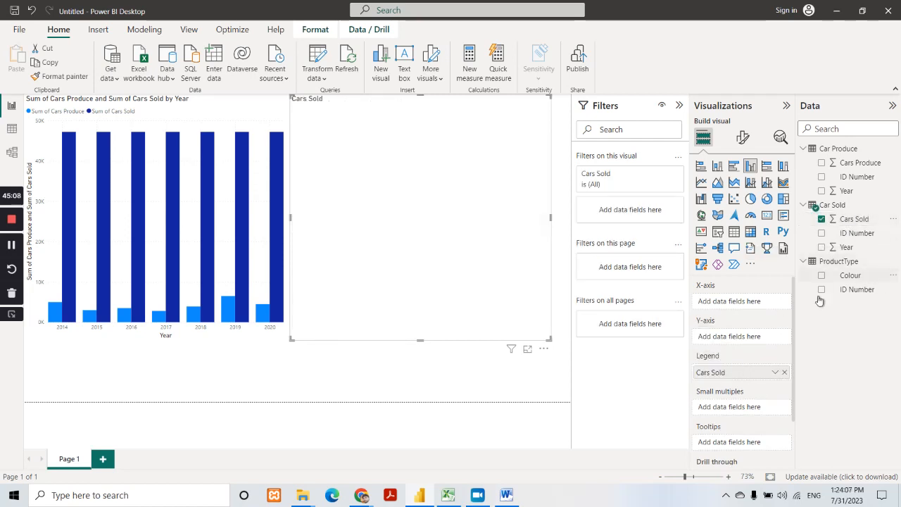
pyautogui.moveTo(850, 275); pyautogui.dragTo(751, 381)
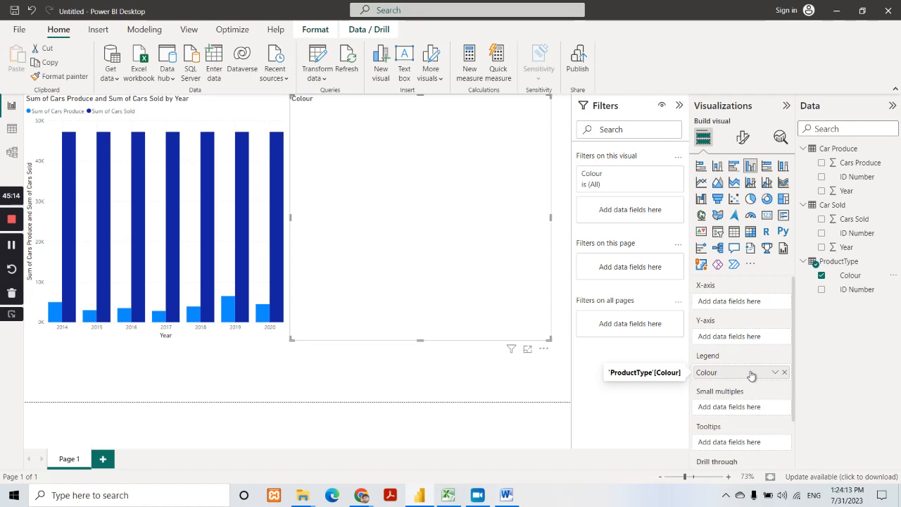
pyautogui.click(245, 257)
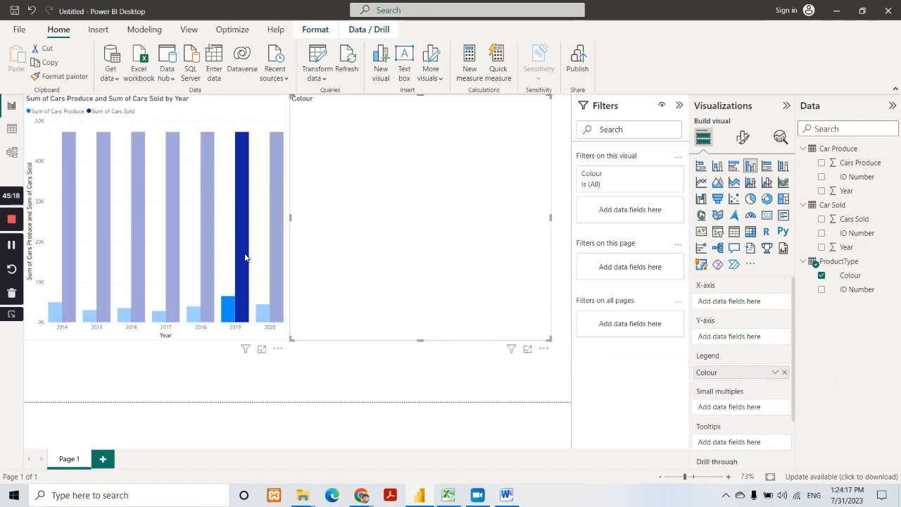
pyautogui.click(230, 372)
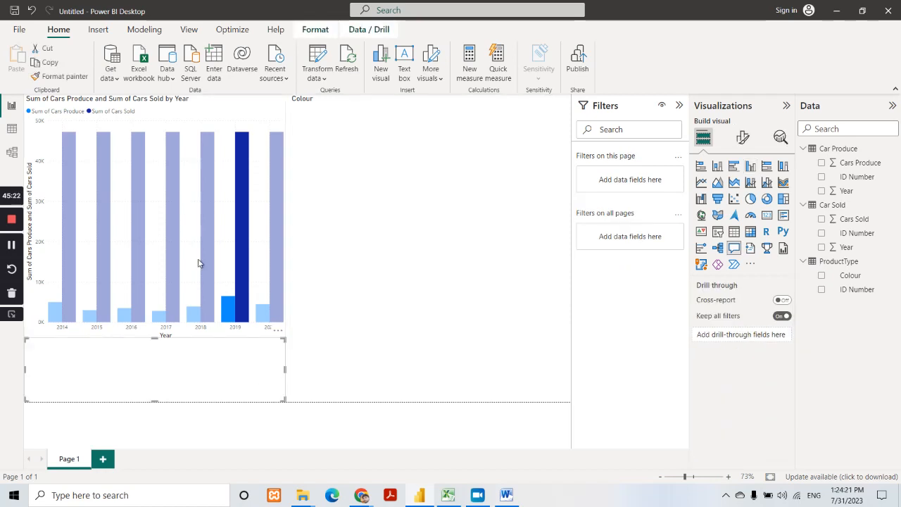
pyautogui.hotkey('ctrl', 'z')
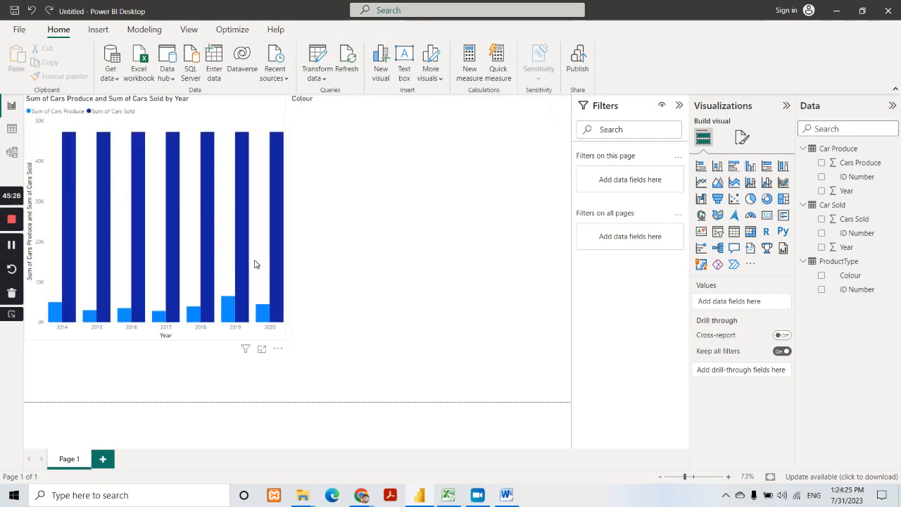
pyautogui.click(256, 264)
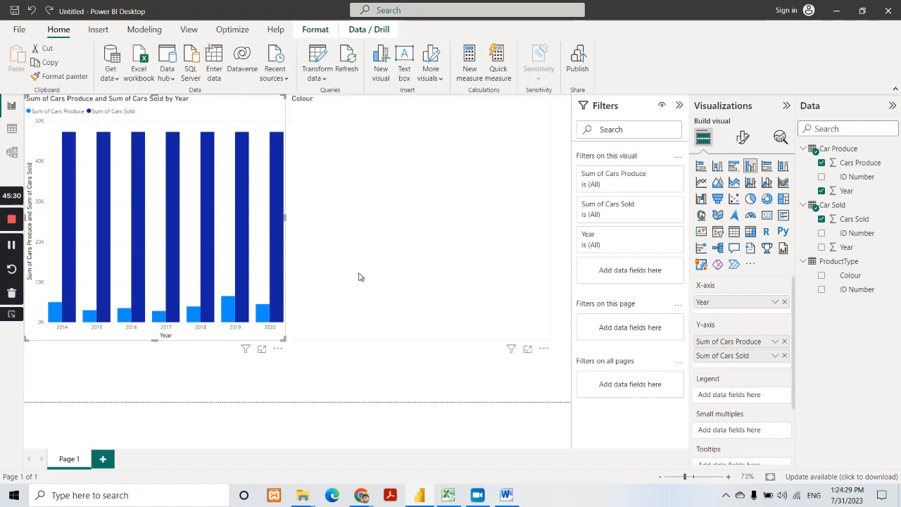
pyautogui.click(367, 220)
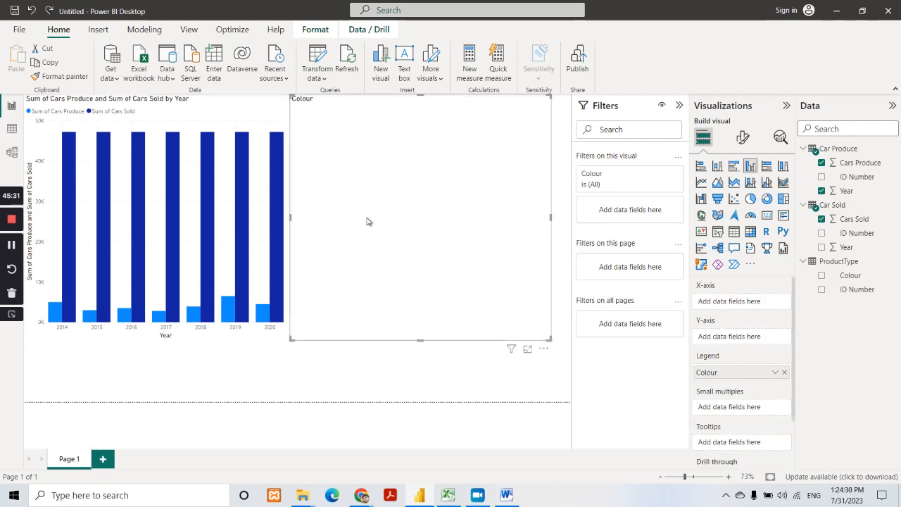
pyautogui.click(784, 371)
# Step: Plot Cars Sold and the count of Colour in the second chart against Year from Car Sold on the X-axis
pyautogui.moveTo(861, 220); pyautogui.dragTo(737, 341)
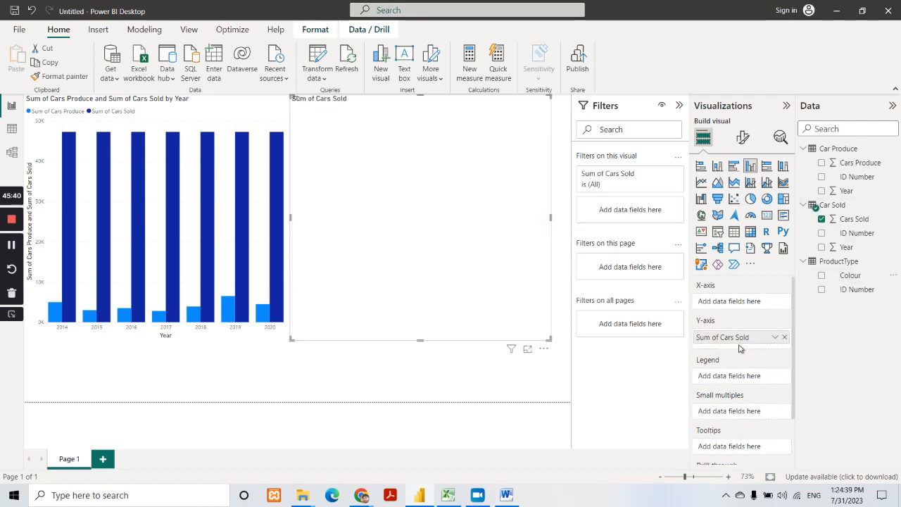
pyautogui.moveTo(740, 348); pyautogui.dragTo(739, 348)
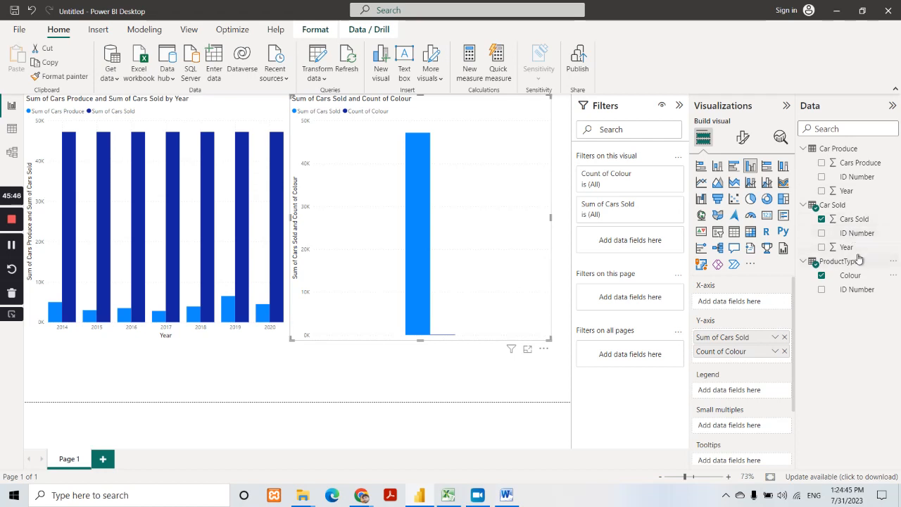
pyautogui.moveTo(853, 248); pyautogui.dragTo(742, 309)
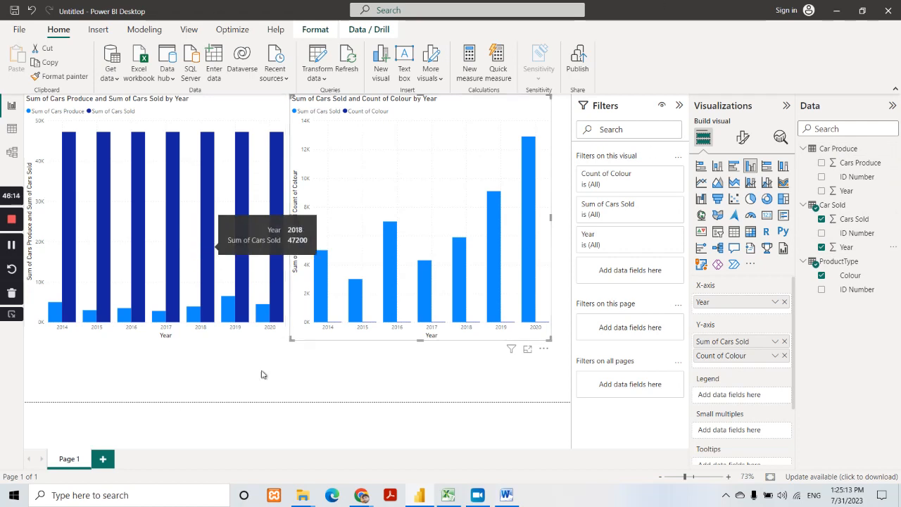
# Step: Return to the model diagram and create a hierarchy from Car Produce's ID Number field
pyautogui.click(12, 152)
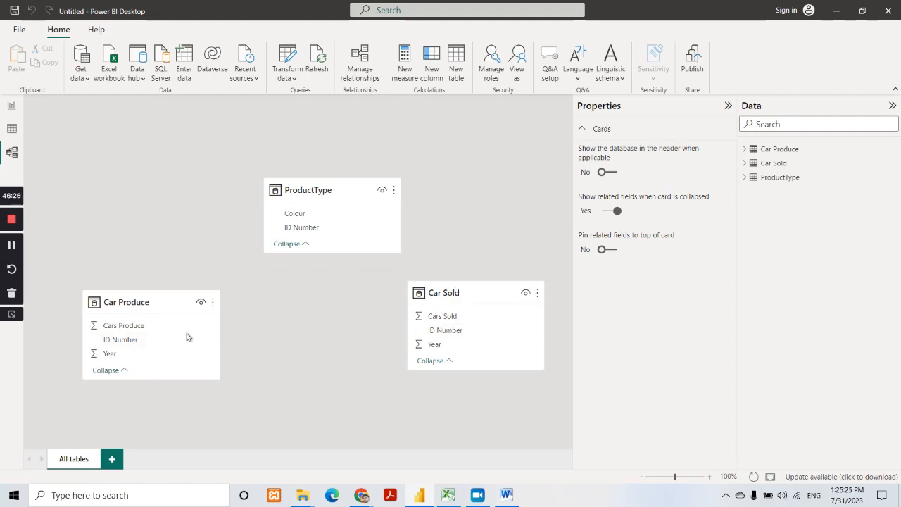
pyautogui.moveTo(159, 344); pyautogui.dragTo(229, 231)
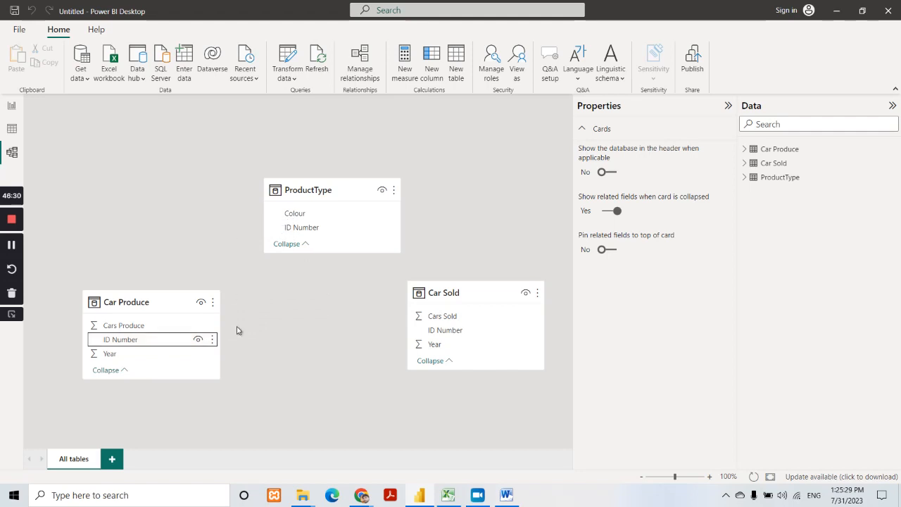
pyautogui.click(213, 341)
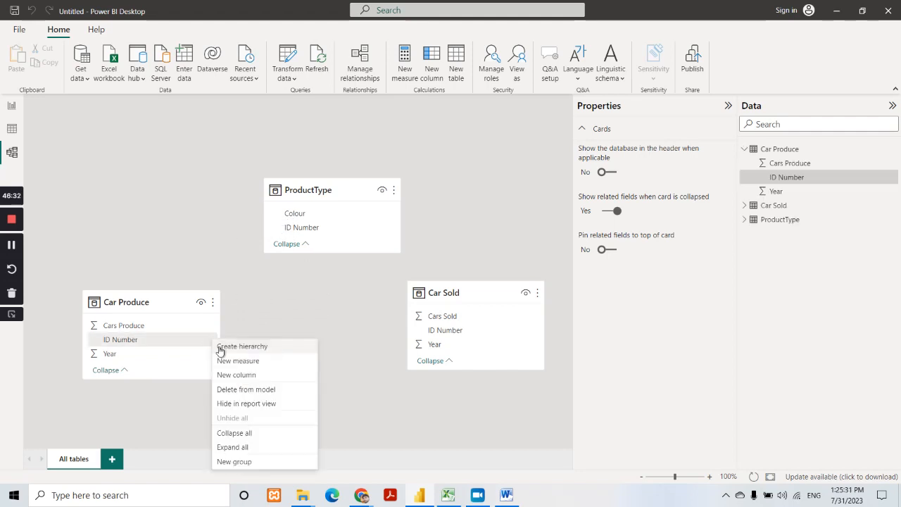
pyautogui.click(264, 349)
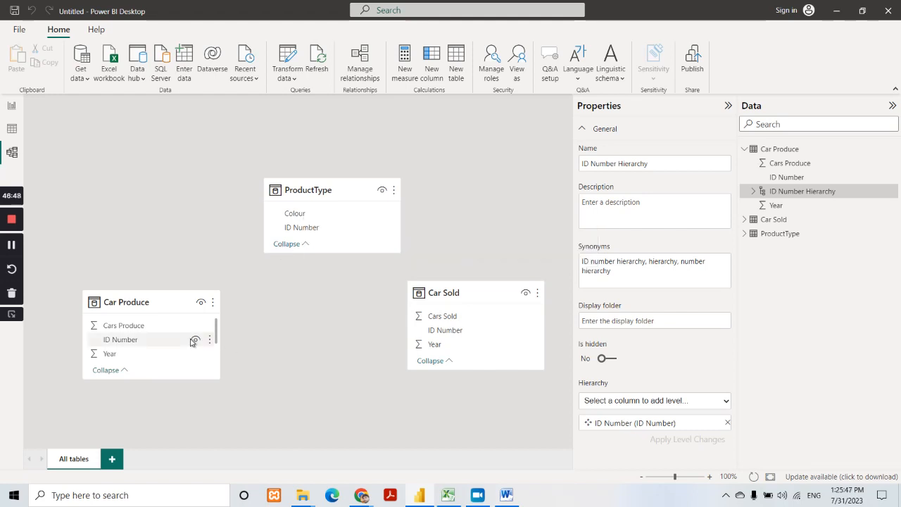
# Step: Create a relationship between the ID Number fields of Car Produce and ProductType
pyautogui.click(169, 343)
pyautogui.moveTo(229, 324); pyautogui.dragTo(309, 230)
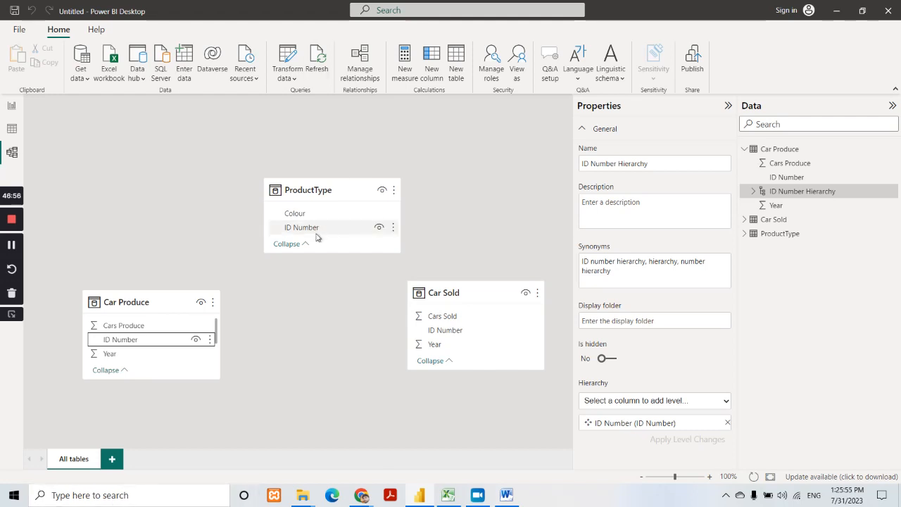
pyautogui.click(210, 342)
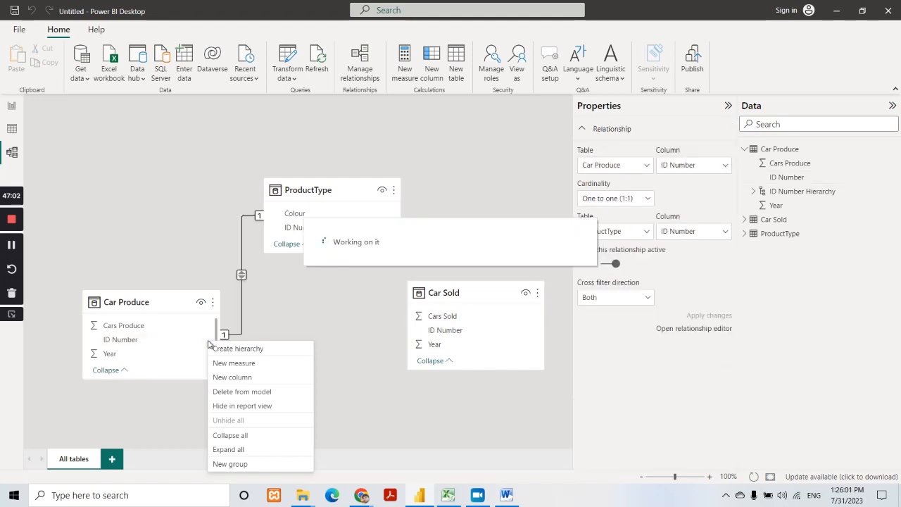
pyautogui.click(366, 335)
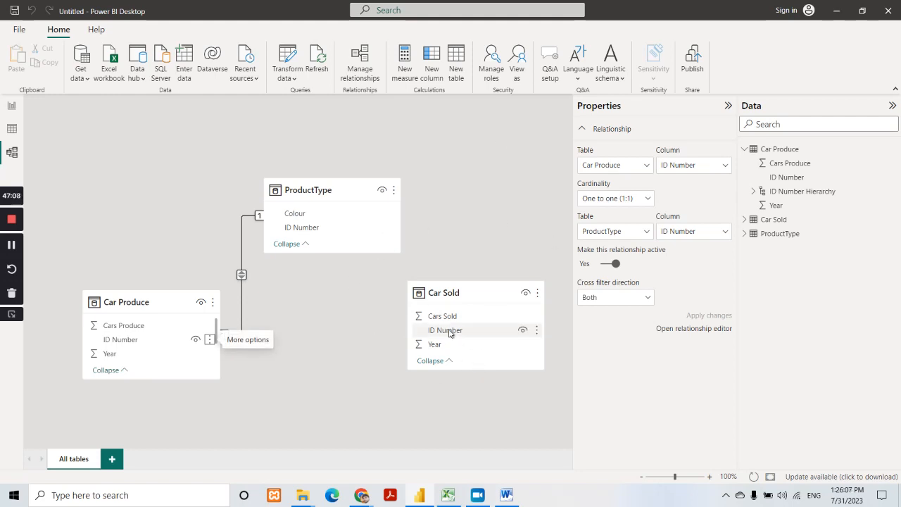
# Step: Relate Car Sold to ProductType through their ID Number fields, with cross filter direction Both and the security filter applied in both directions
pyautogui.moveTo(449, 332); pyautogui.dragTo(320, 227)
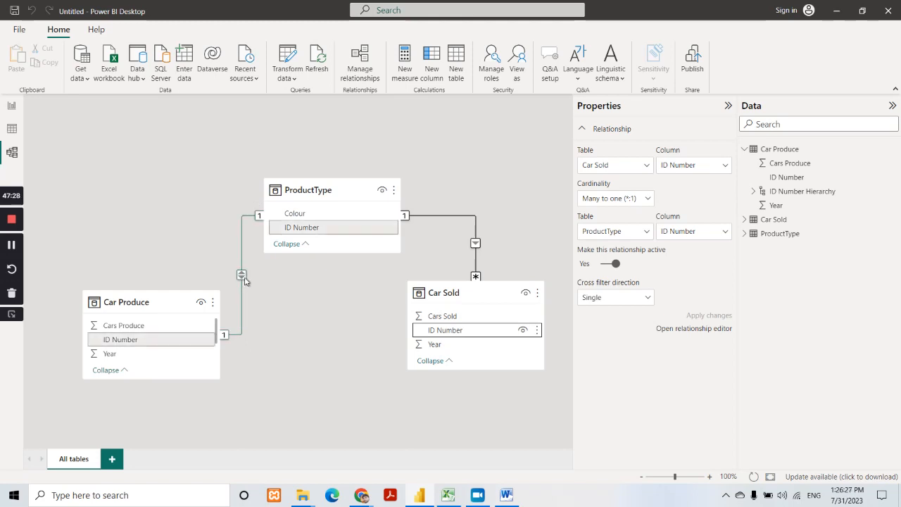
pyautogui.doubleClick(476, 244)
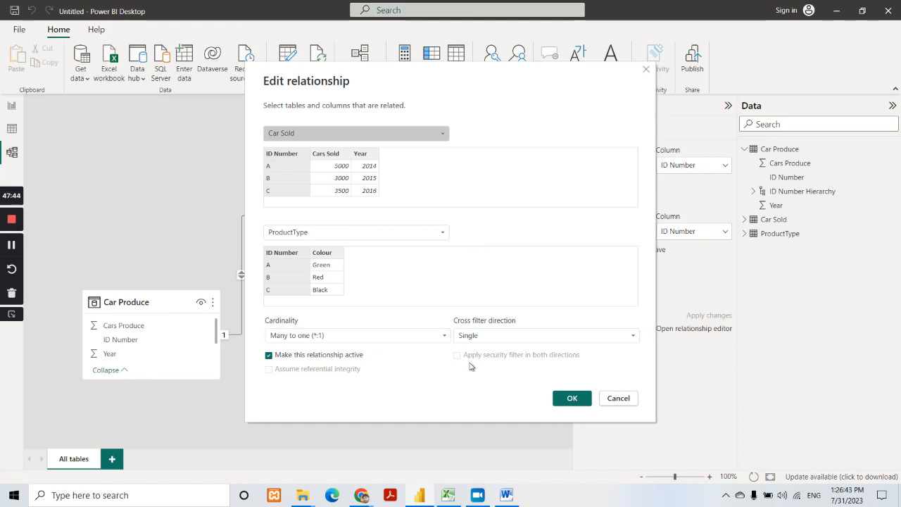
pyautogui.click(475, 341)
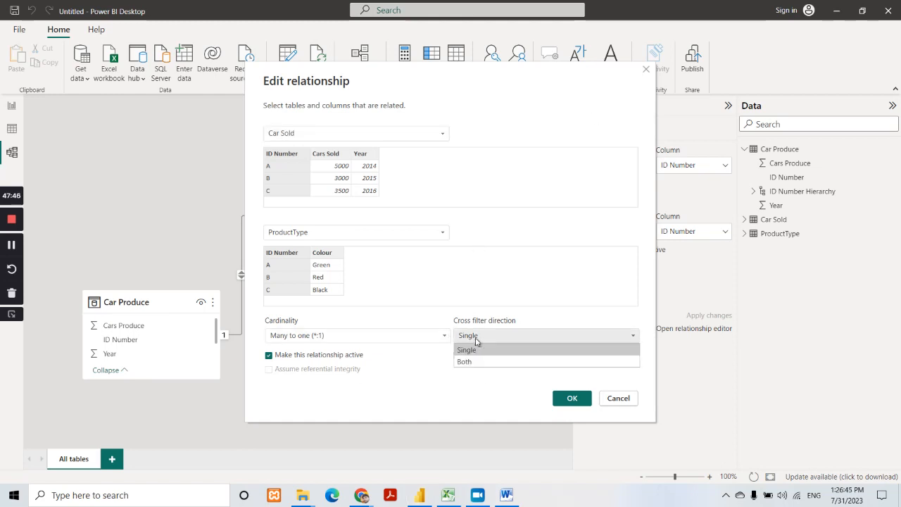
pyautogui.click(473, 362)
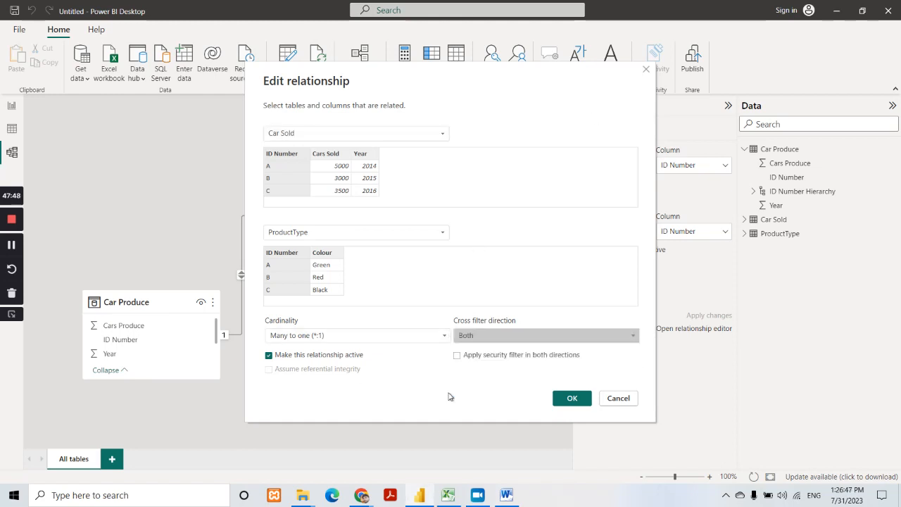
pyautogui.click(458, 354)
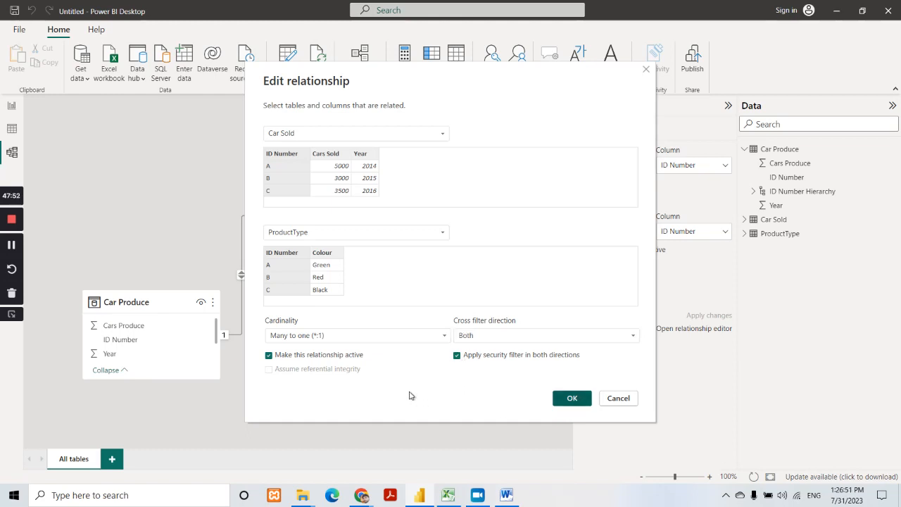
pyautogui.press('Escape')
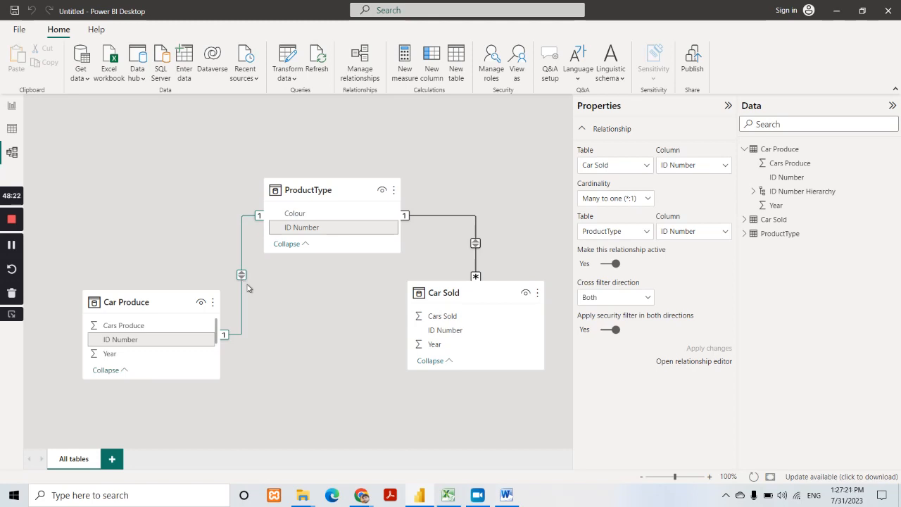
# Step: Switch to the Word topic list to highlight the Power BI Relationship line, and return to the Power BI model diagram
pyautogui.click(514, 497)
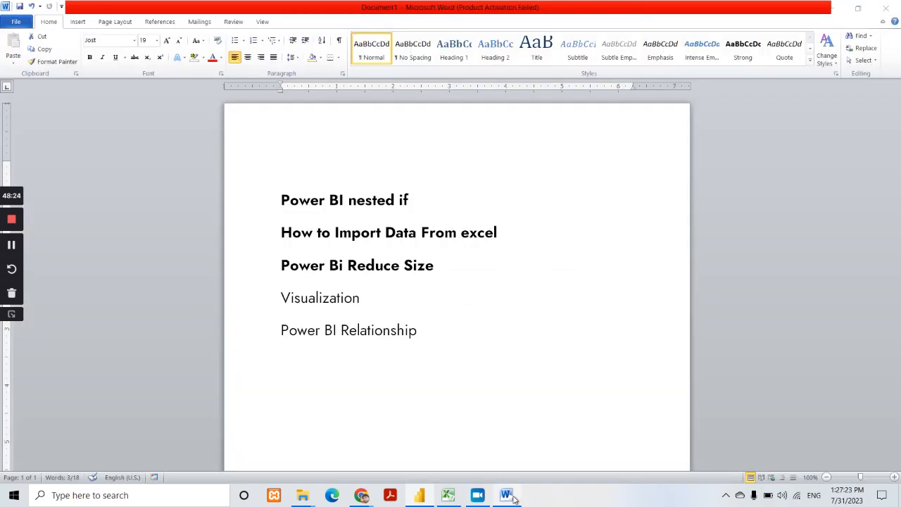
pyautogui.tripleClick(431, 333)
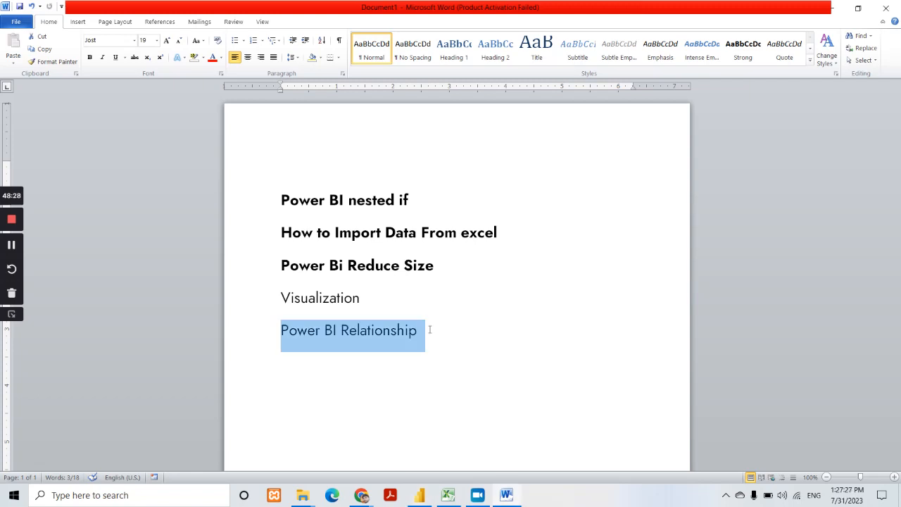
pyautogui.click(420, 496)
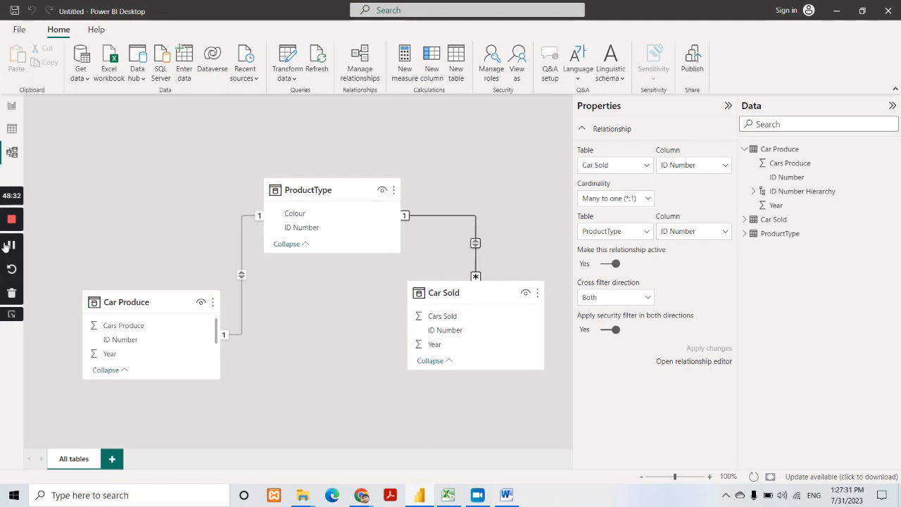